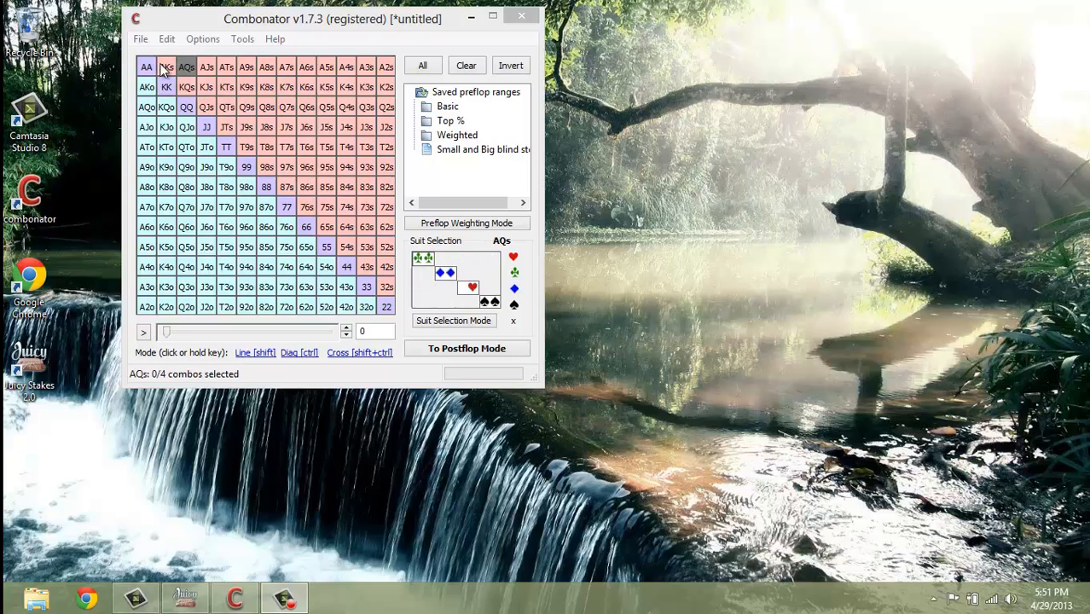
Select a freehand group of hands and the entire hand grid in turn, clearing the range after each selection.
mouse_move(166, 66)
mouse_down()
mouse_move(346, 66)
mouse_move(364, 201)
mouse_move(242, 87)
mouse_move(385, 288)
mouse_move(373, 260)
mouse_move(384, 170)
mouse_move(266, 94)
mouse_up()
click(465, 66)
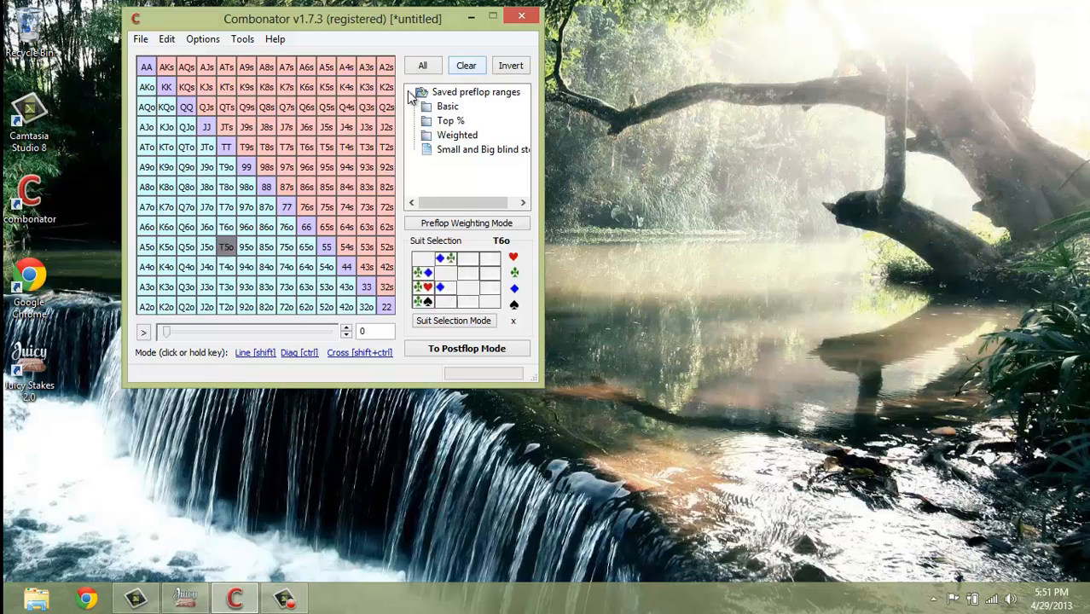
click(431, 64)
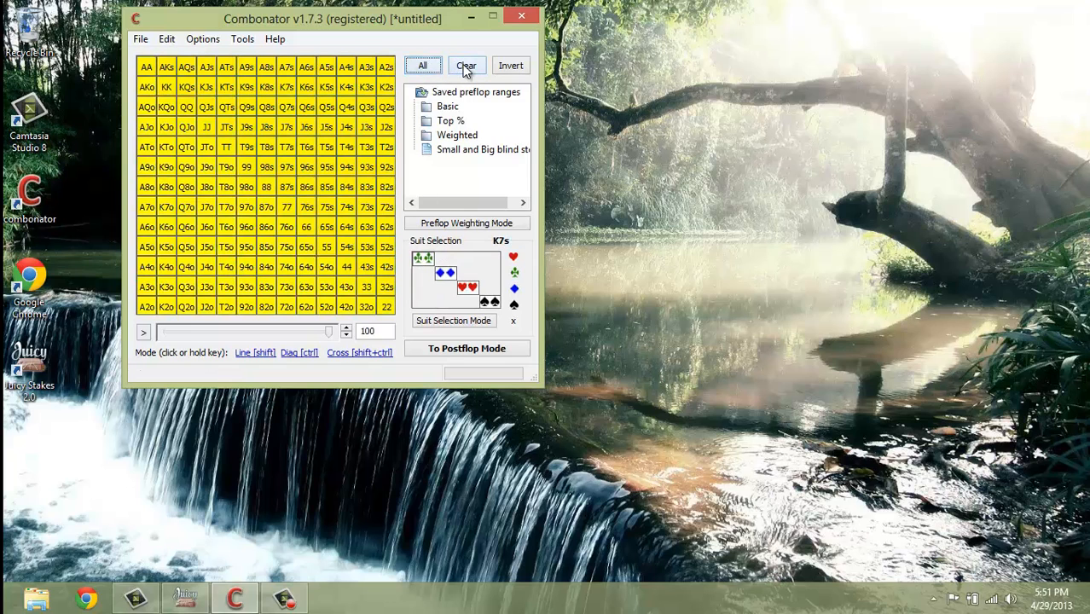
click(465, 65)
Select the hands from AKo across to K2s, invert the selection, and clear the range.
drag(146, 87, 387, 89)
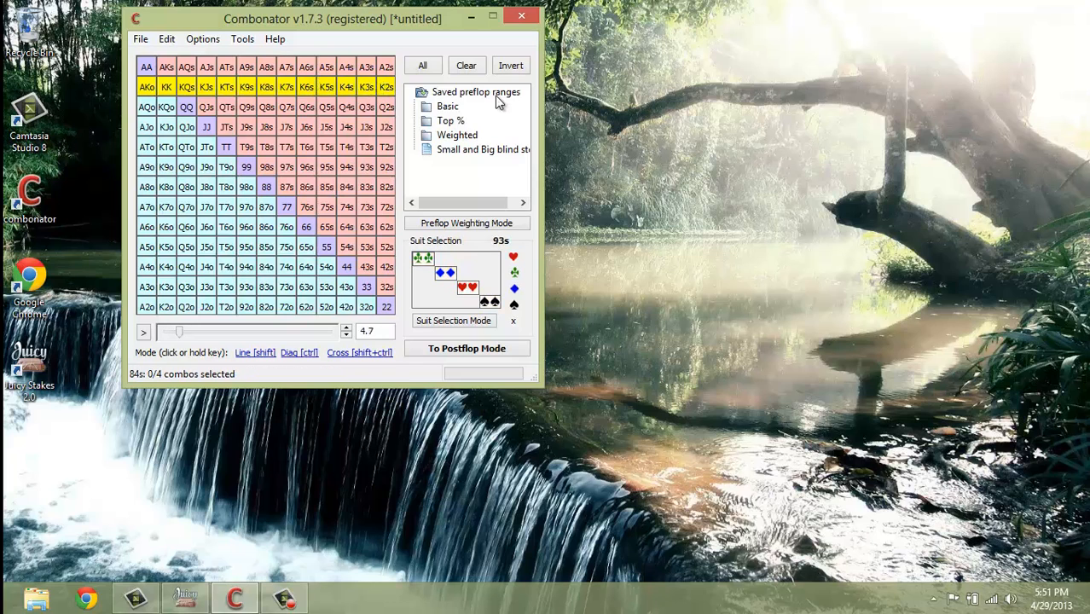
click(510, 66)
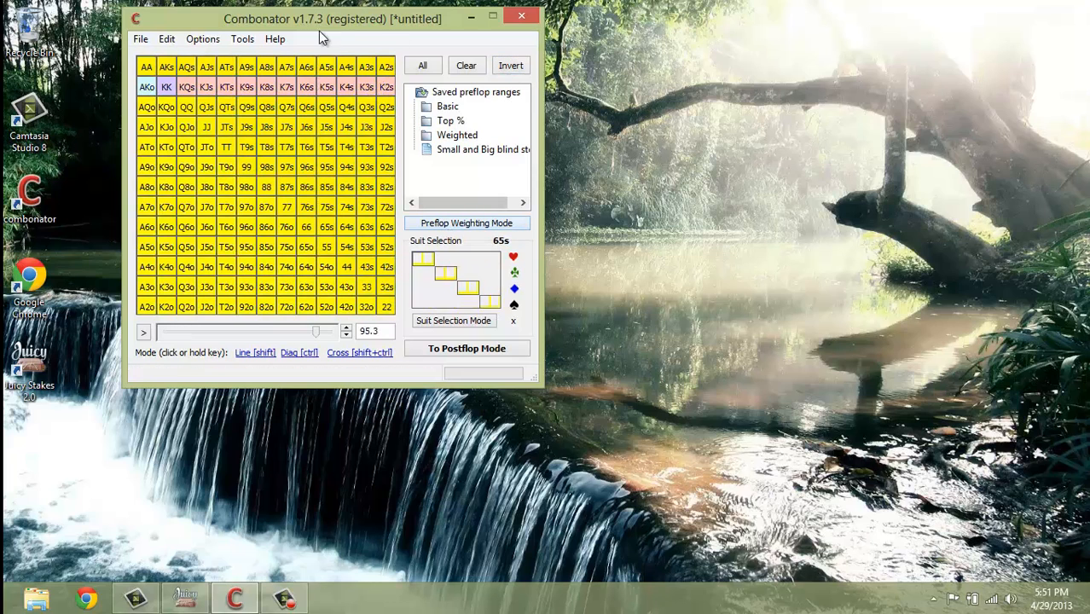
click(466, 66)
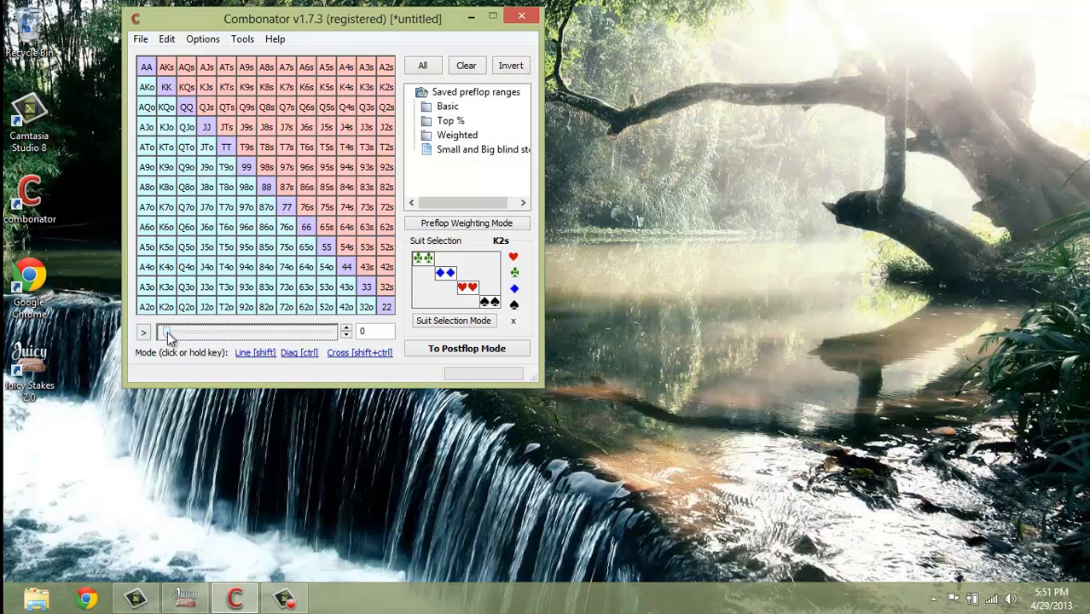
Select the top 27.5% of hands with the percentage slider and replace it with the 15-30 percentage band.
drag(167, 331, 221, 333)
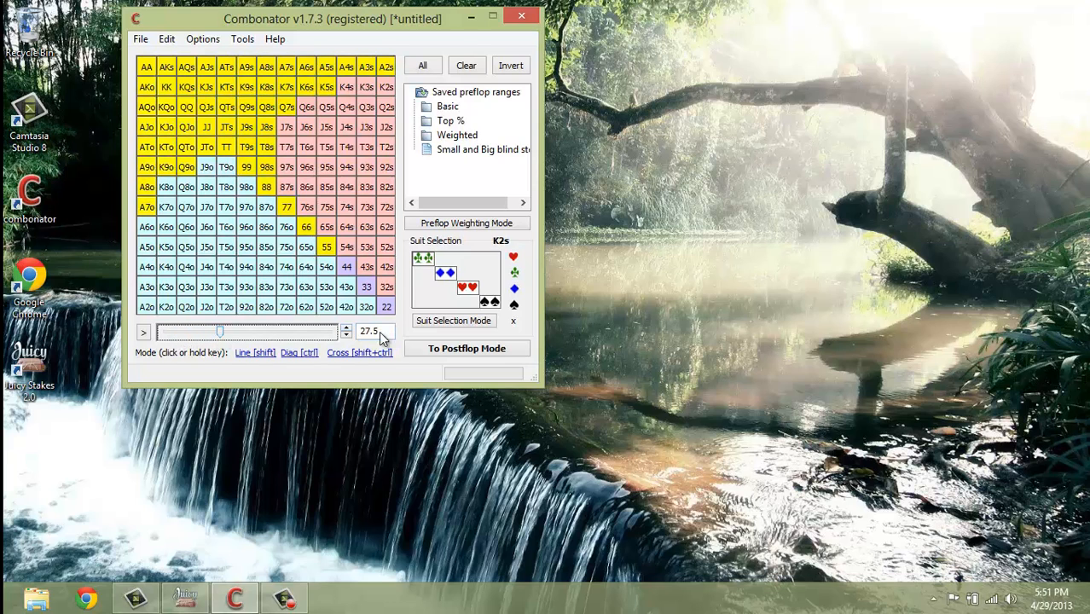
drag(380, 337, 359, 335)
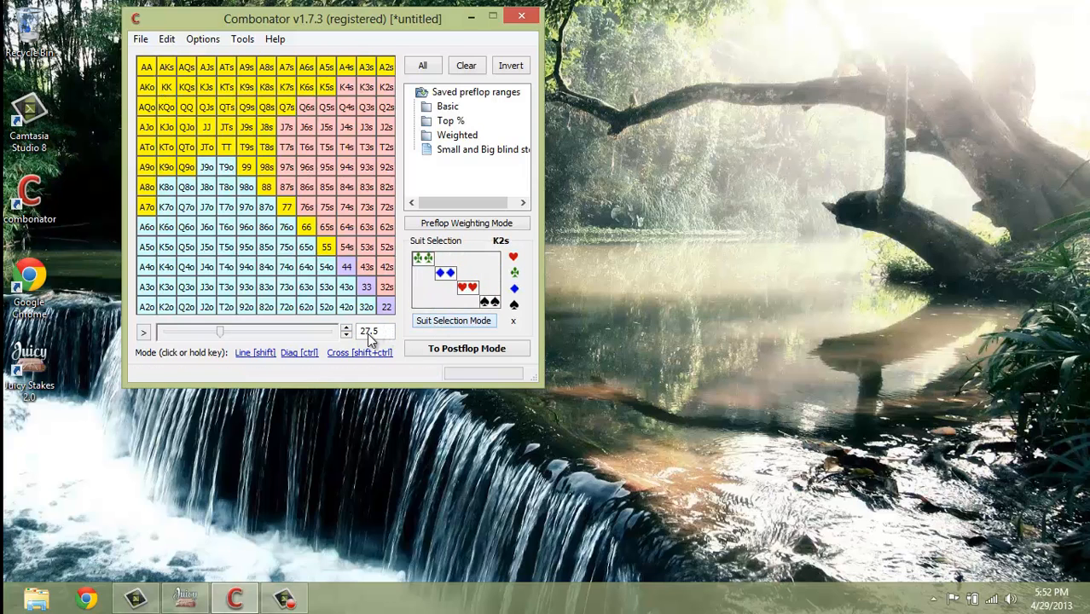
drag(362, 337, 382, 336)
text(15)
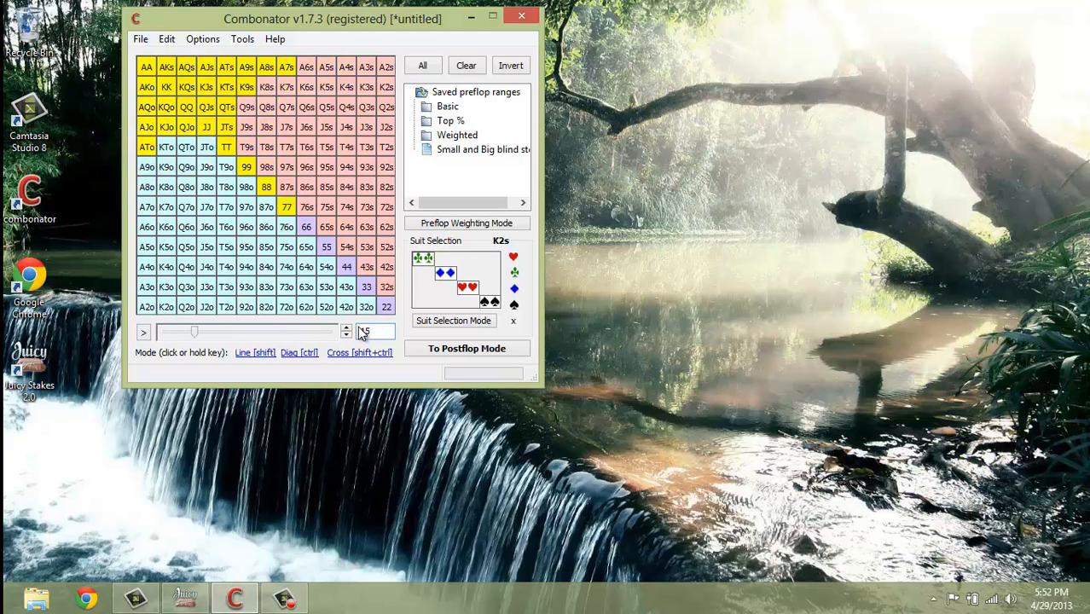
text(-30)
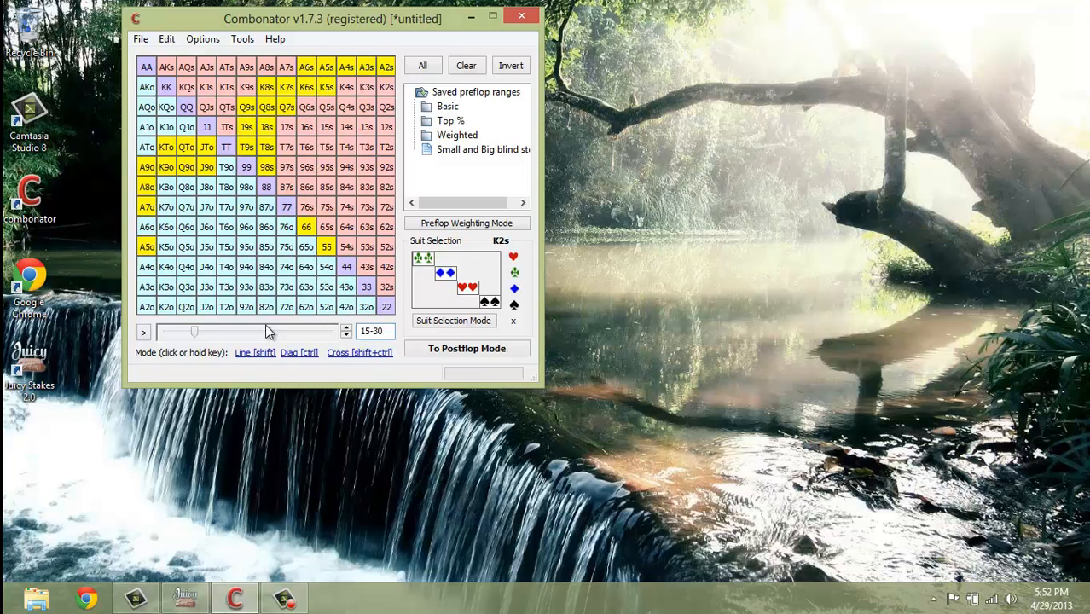
Review the available hand ranking systems, keep 4-way Equity (pokerstove), and clear the range.
click(144, 334)
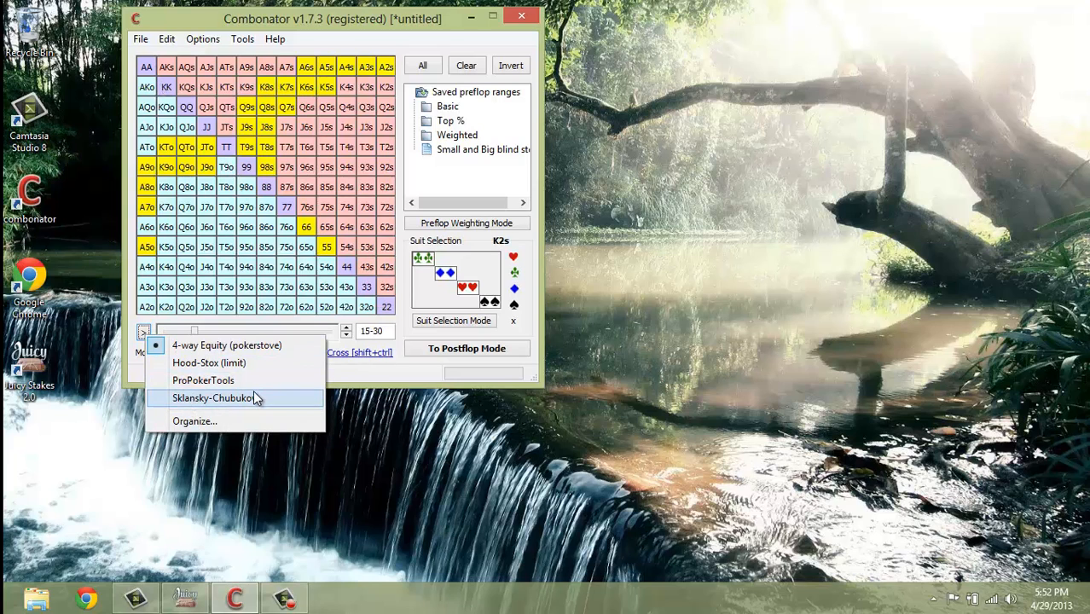
click(181, 351)
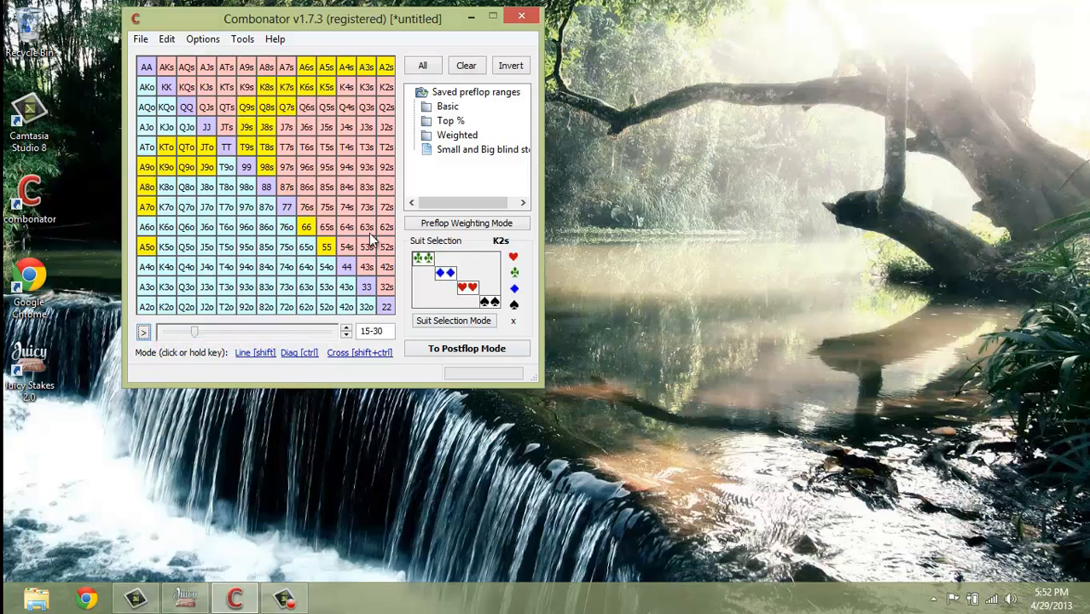
click(466, 65)
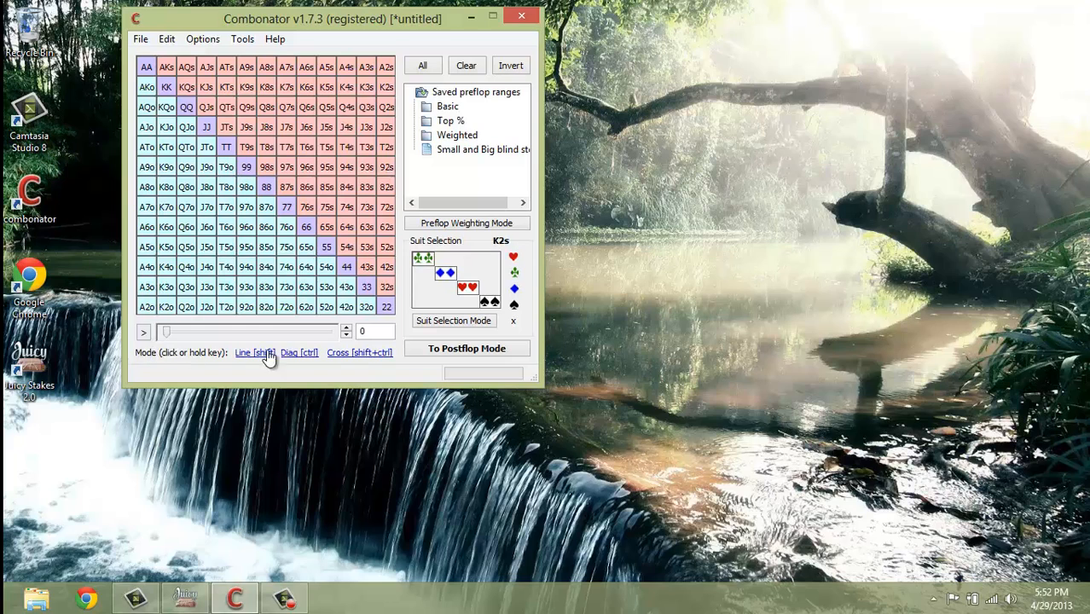
Raise the hand percentage step by step to 9.8 and clear the range.
click(345, 332)
mouse_move(345, 332)
mouse_down()
mouse_move(358, 344)
mouse_move(348, 334)
mouse_up()
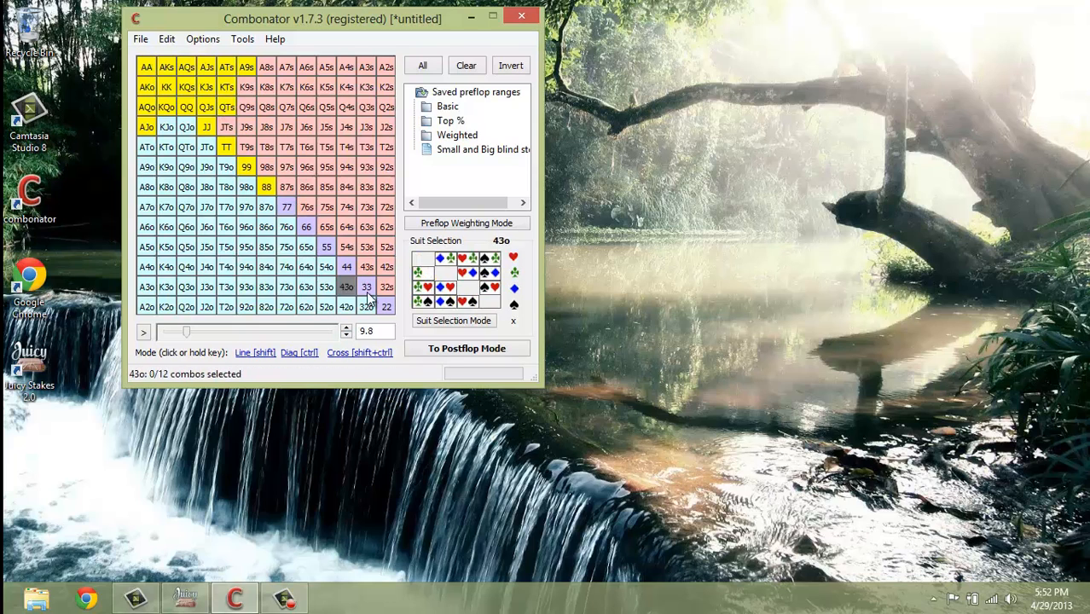
click(465, 65)
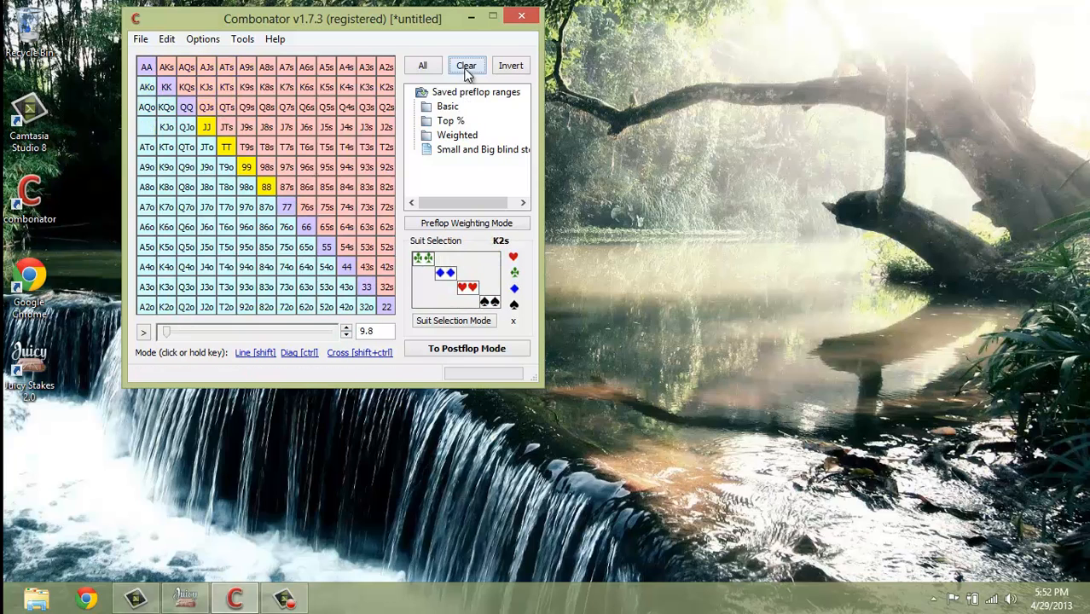
In Line mode, select JTo–J2o, QJs–Q5s, AKs–A2s, 76o–74o and T9s–T6s, and clear the range.
click(254, 352)
drag(246, 187, 247, 233)
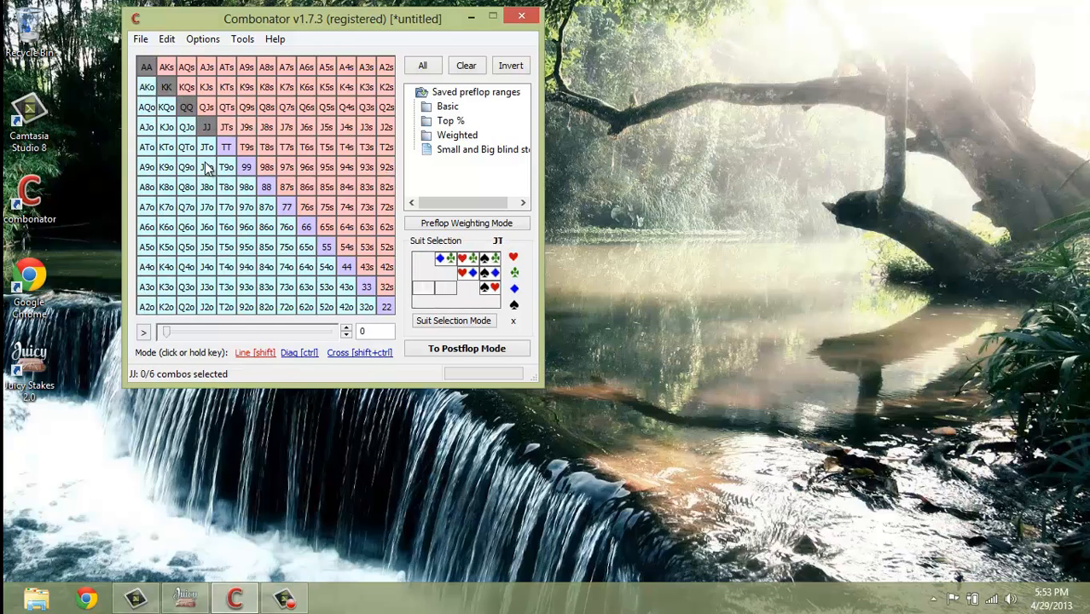
click(206, 307)
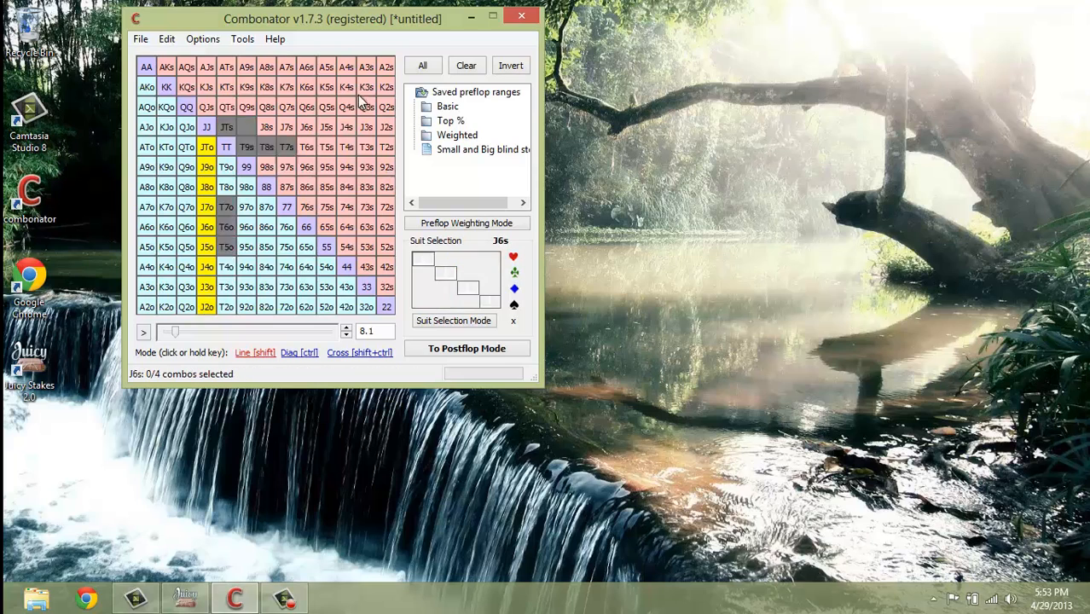
click(326, 103)
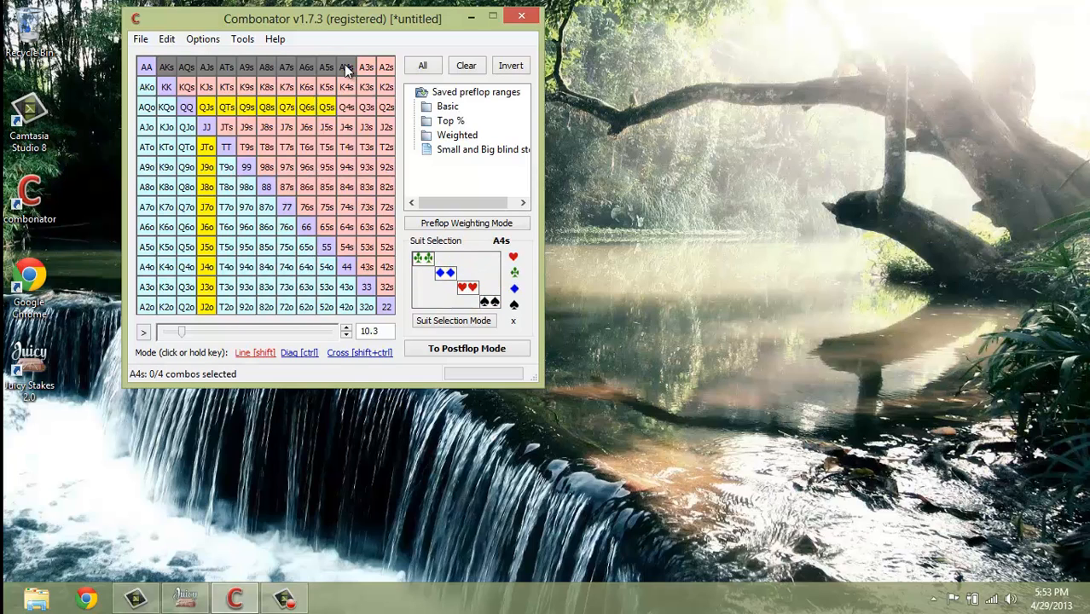
click(384, 67)
click(287, 267)
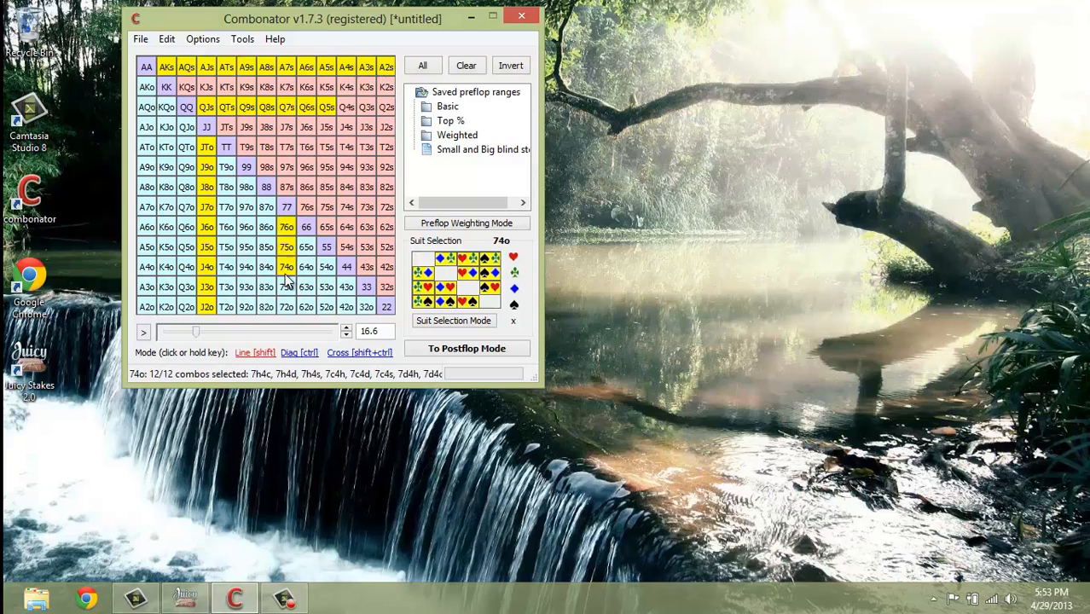
click(304, 149)
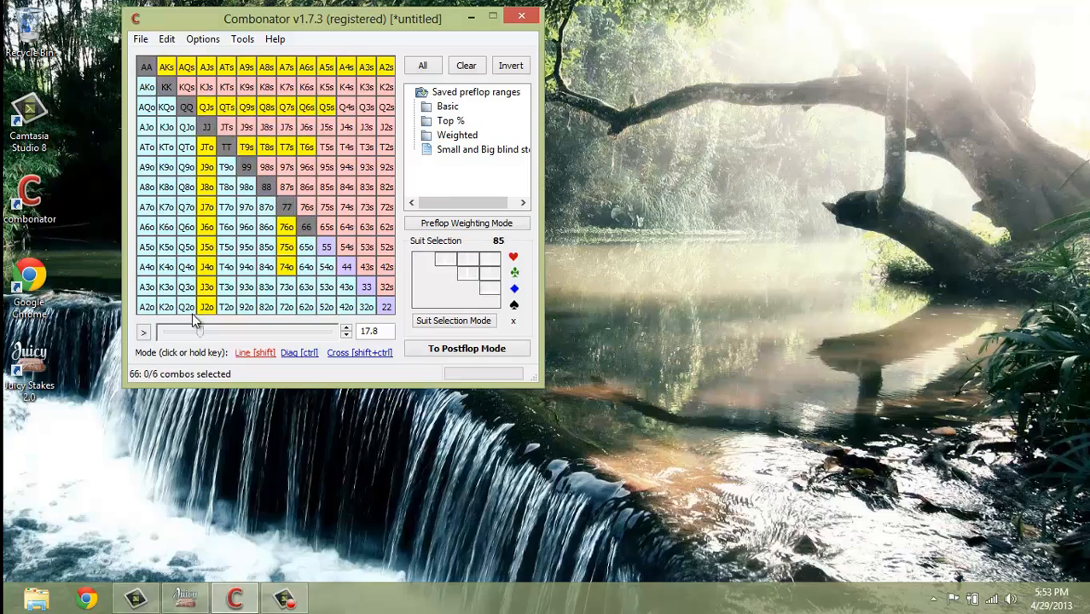
click(463, 70)
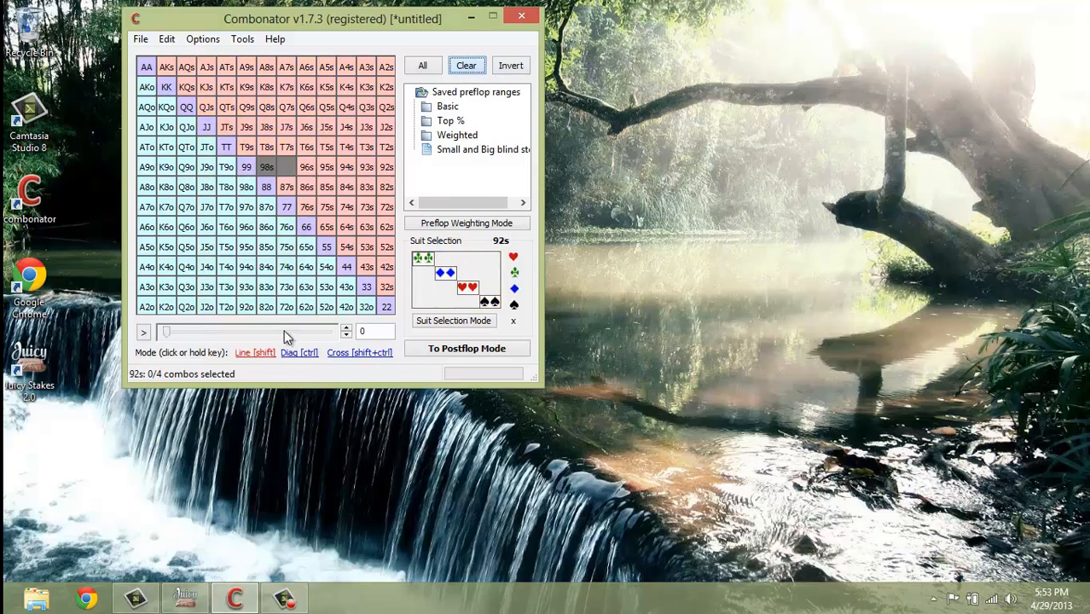
In Diag mode, select the diagonals AA–55, AKo–54o, AJo–63o, A9o–J6o and A9s–T5s.
click(299, 352)
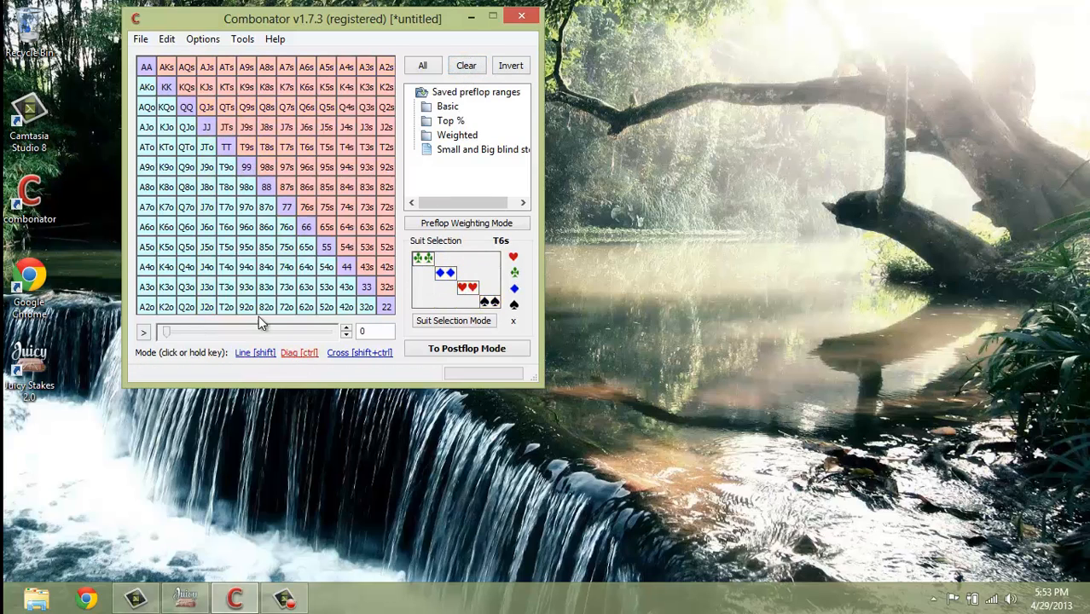
click(207, 226)
click(326, 147)
click(266, 246)
click(306, 286)
click(326, 267)
click(326, 246)
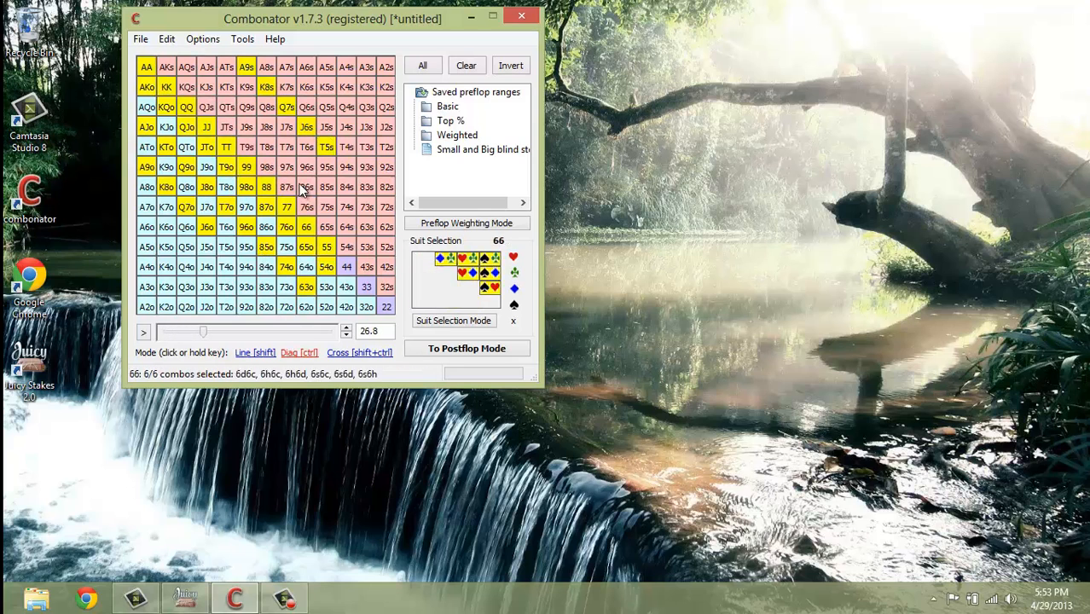
Add the suited diagonals T9s–76s, AQs–86s and AJs–85s to the selection, and clear the range.
click(306, 207)
click(226, 127)
click(306, 186)
click(325, 186)
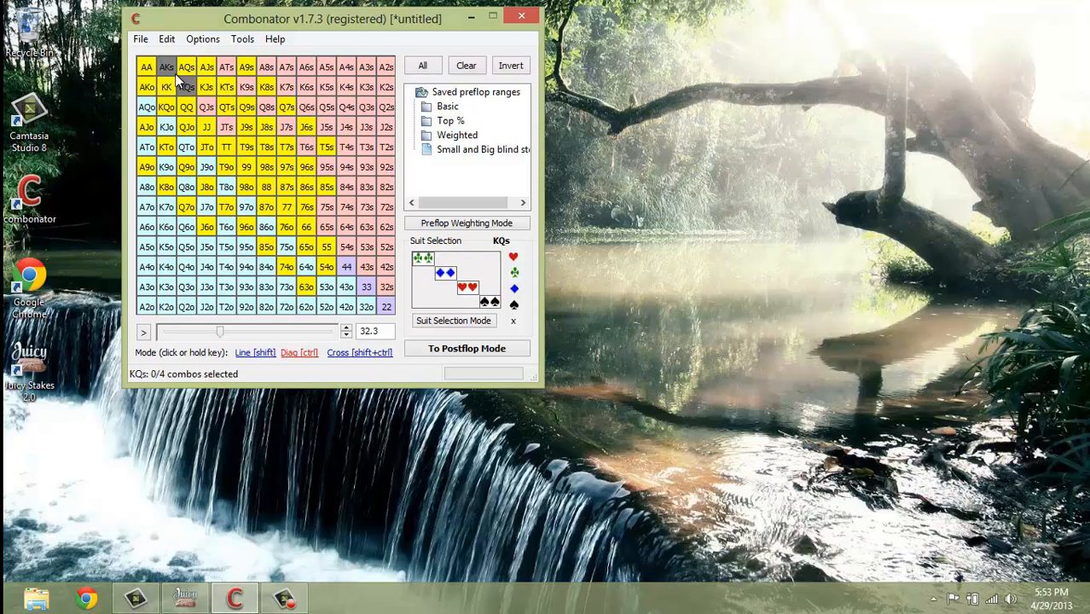
click(460, 70)
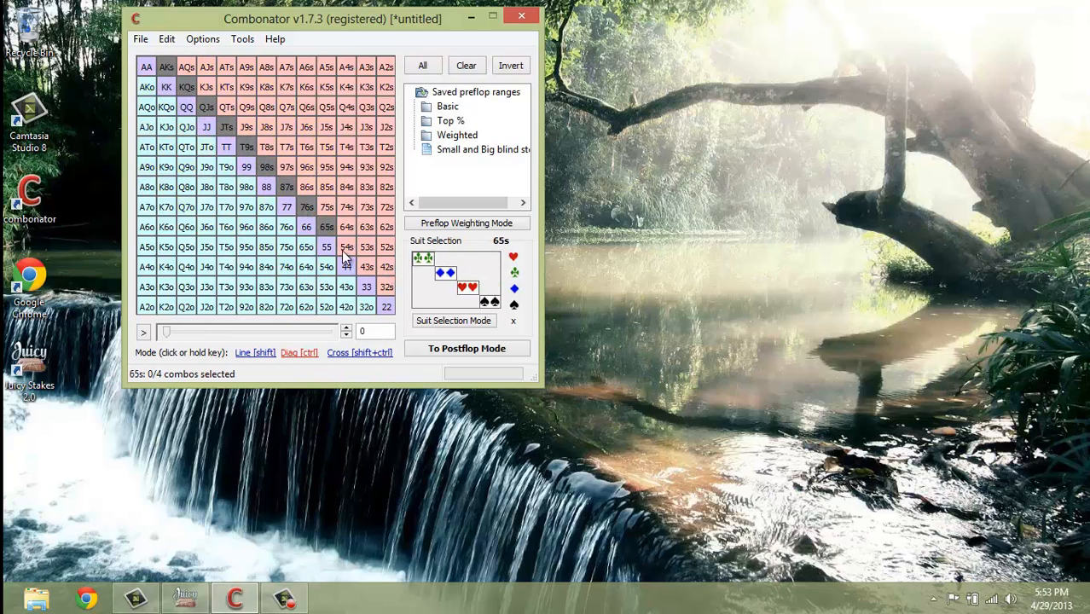
Select all suited connectors AKs–32s and offsuit connectors AKo–32o as diagonals, and clear the range.
ctrl+click(366, 286)
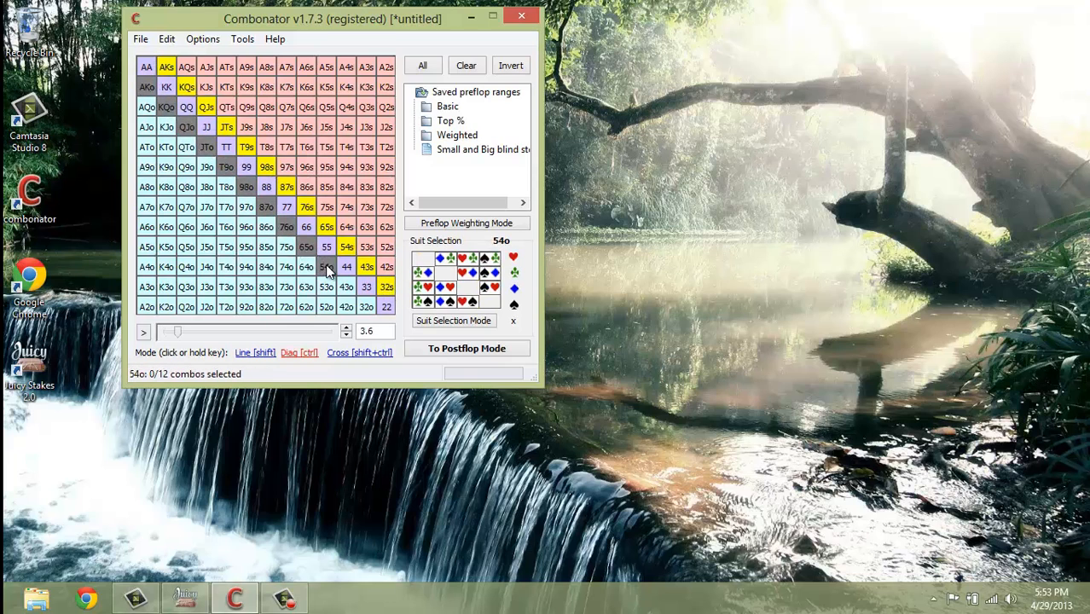
click(368, 306)
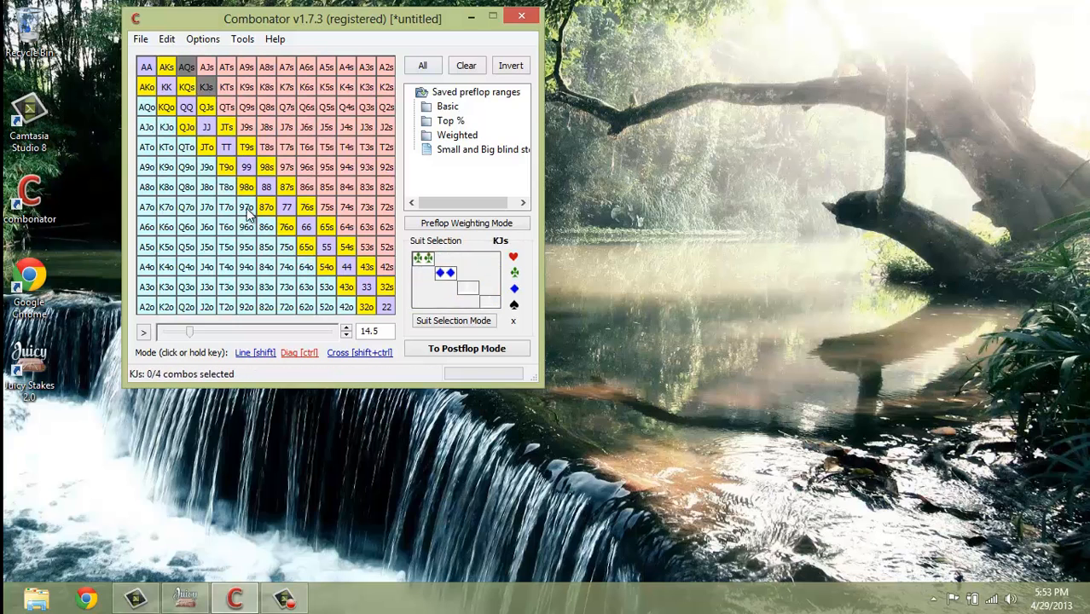
click(467, 68)
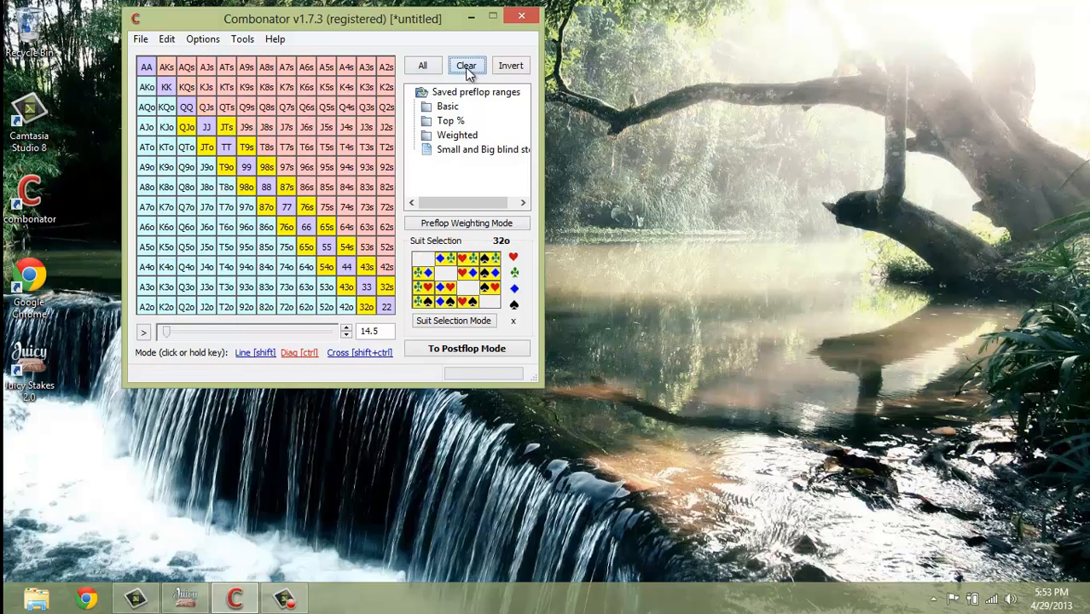
Turn on Cross mode, select every hand in the row and column through 99, and clear the range.
click(341, 354)
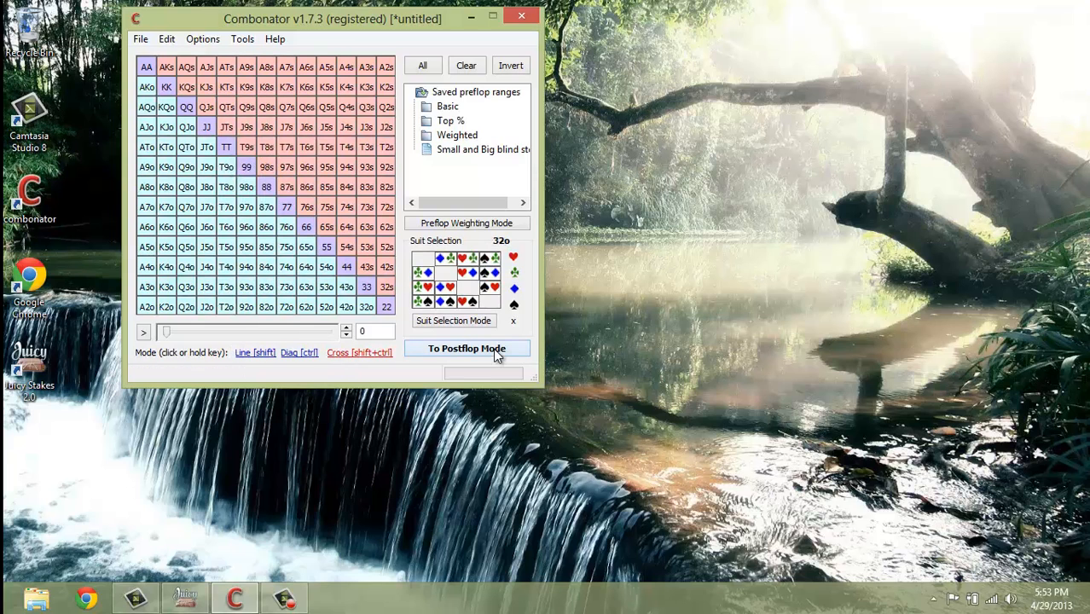
ctrl+shift+click(246, 164)
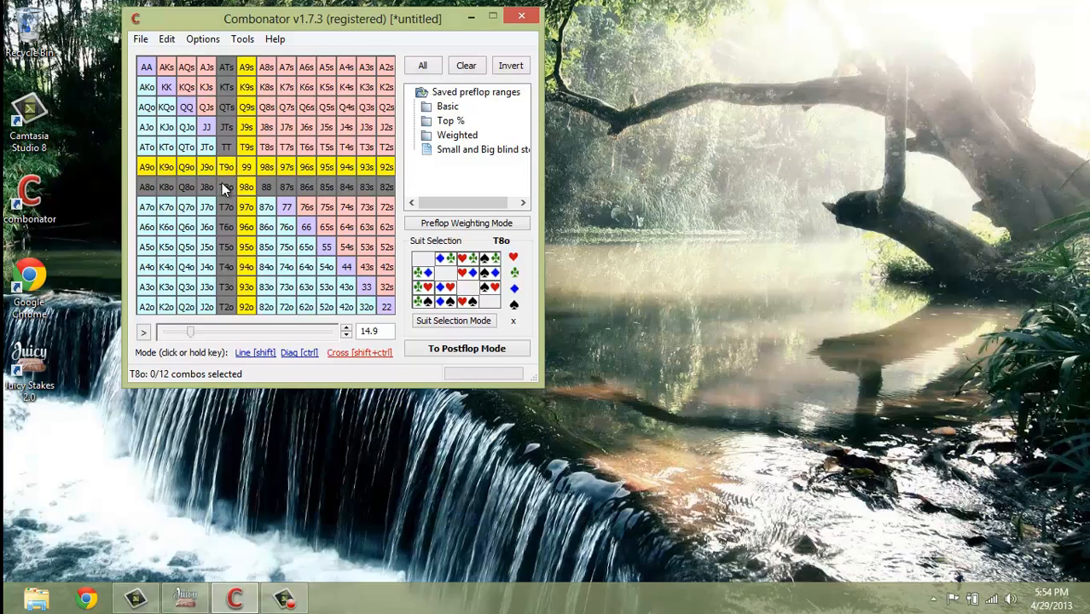
click(464, 65)
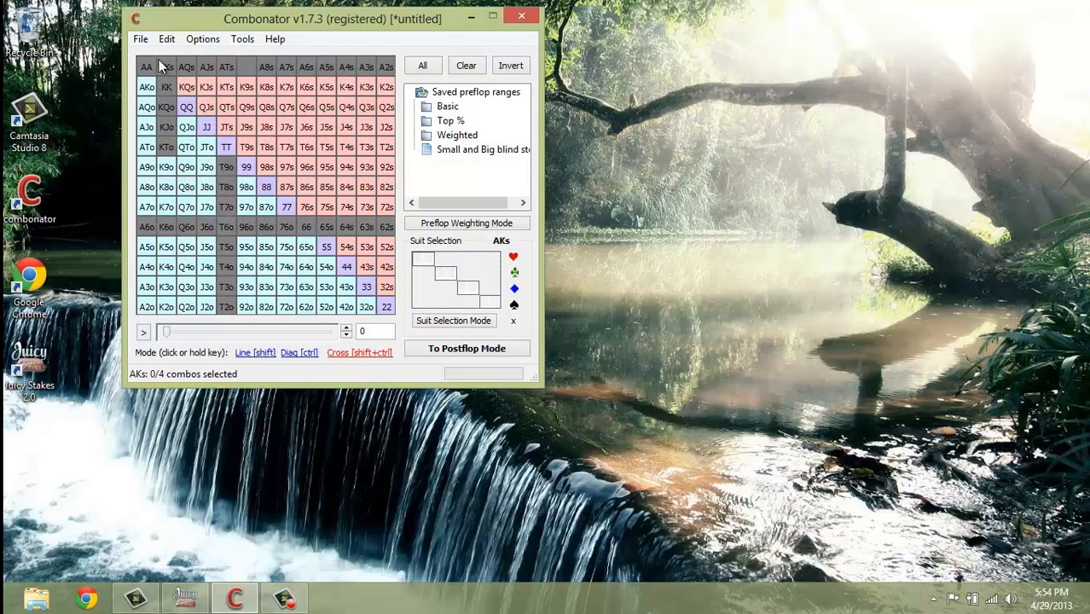
Set the range to the top 37% of hands and add the saved Pairs range from the Basic folder.
double_click(365, 331)
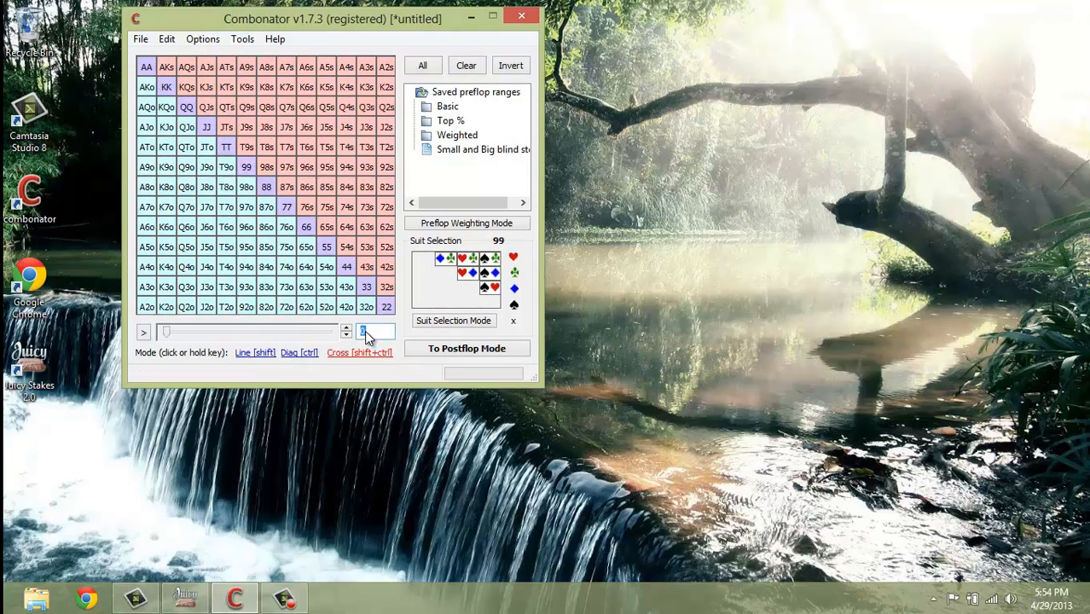
text(37)
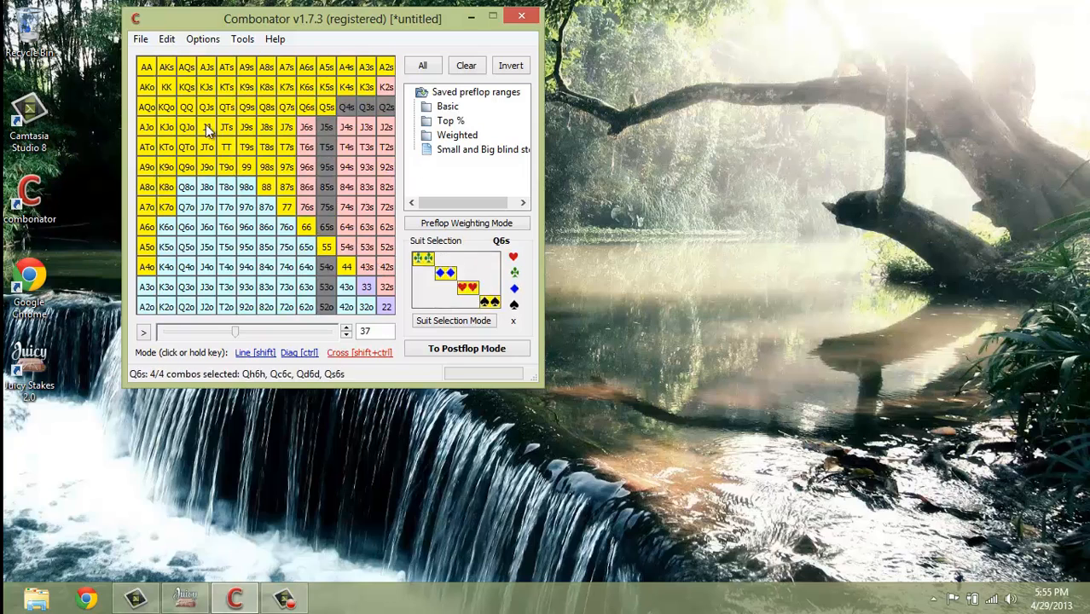
click(447, 105)
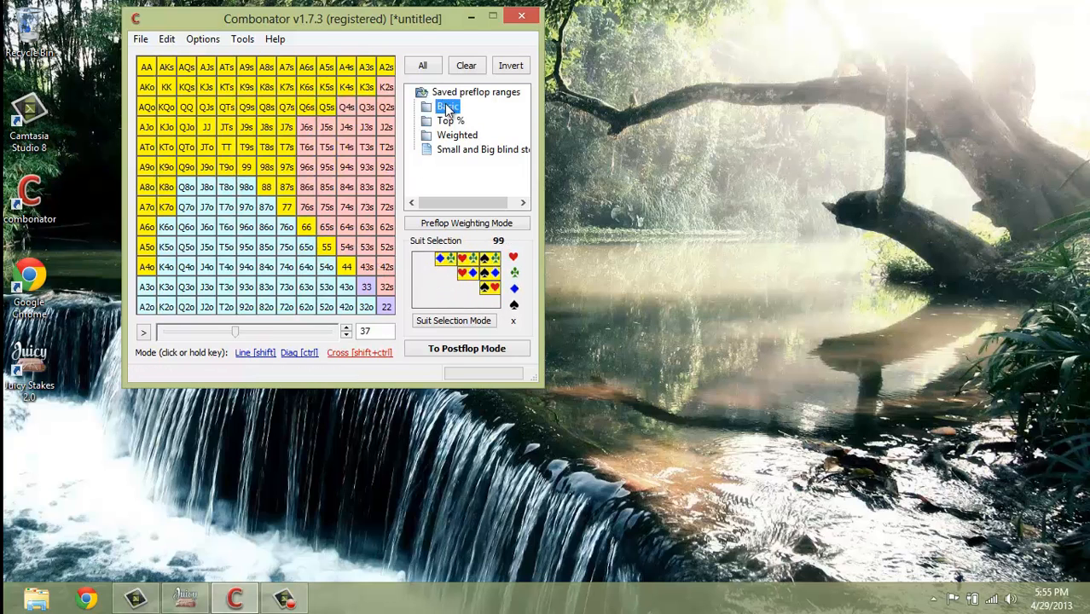
double_click(447, 106)
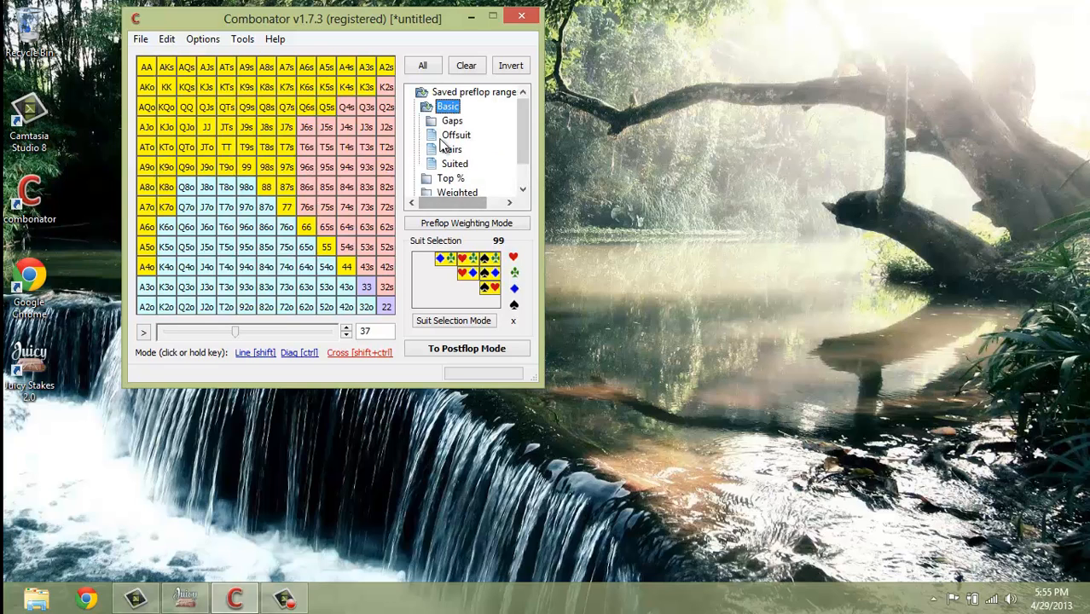
click(451, 149)
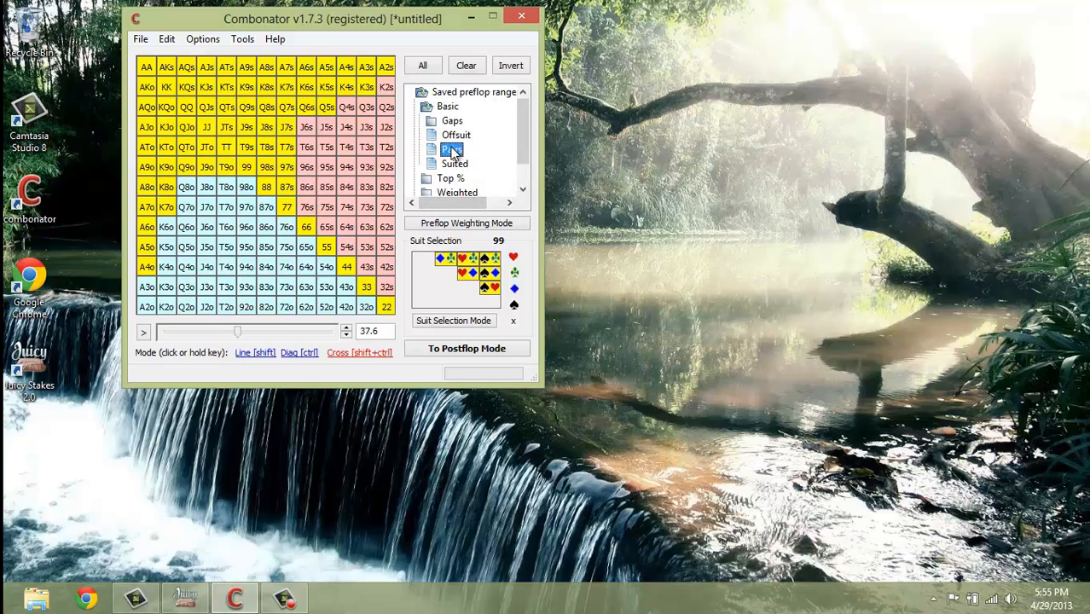
Undo the addition of the saved Pairs range to the preflop range.
click(175, 40)
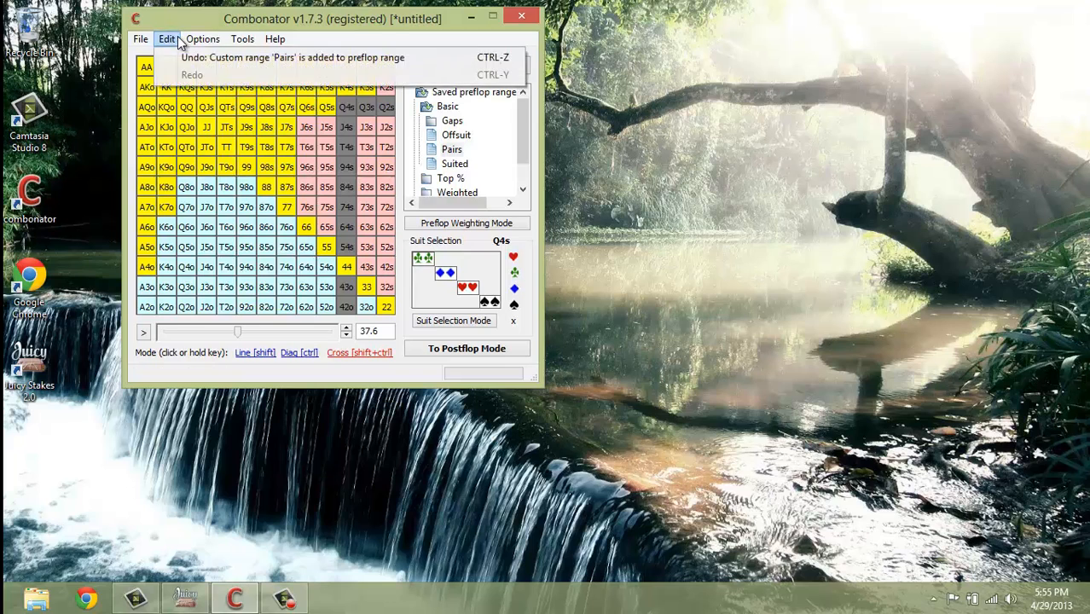
click(187, 58)
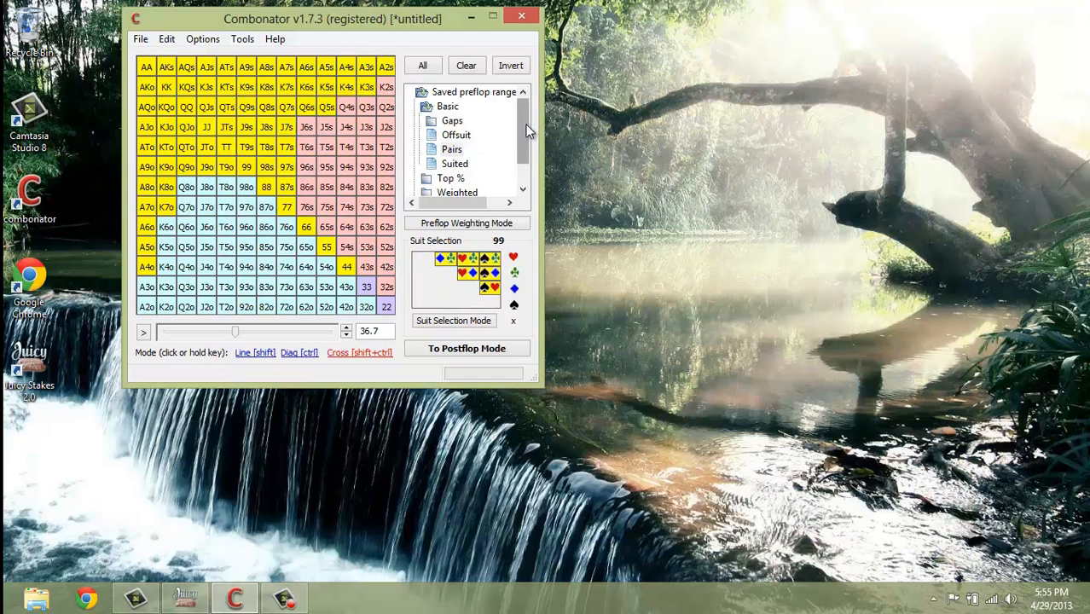
scroll(526, 130, down, 1)
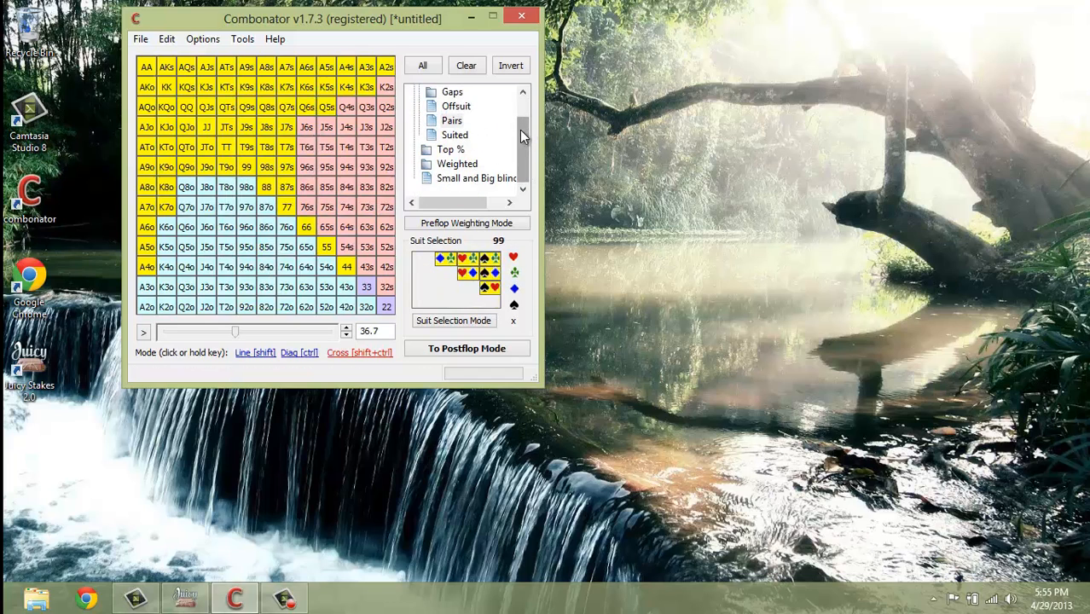
scroll(522, 132, up, 1)
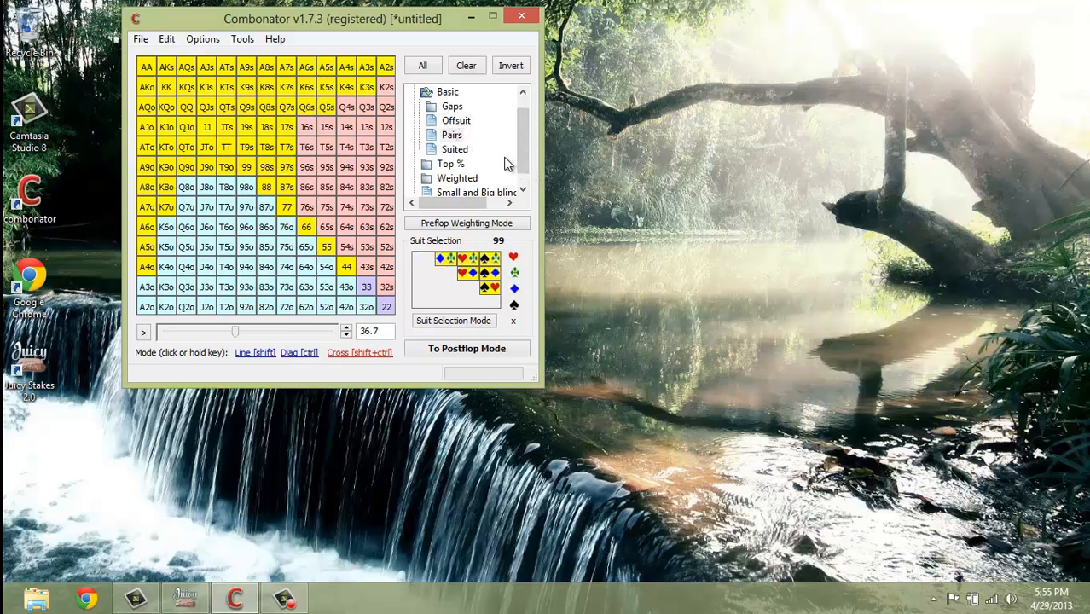
Empty the grid, load the saved Top 30% range from the Top % folder, and clear the range again.
double_click(449, 168)
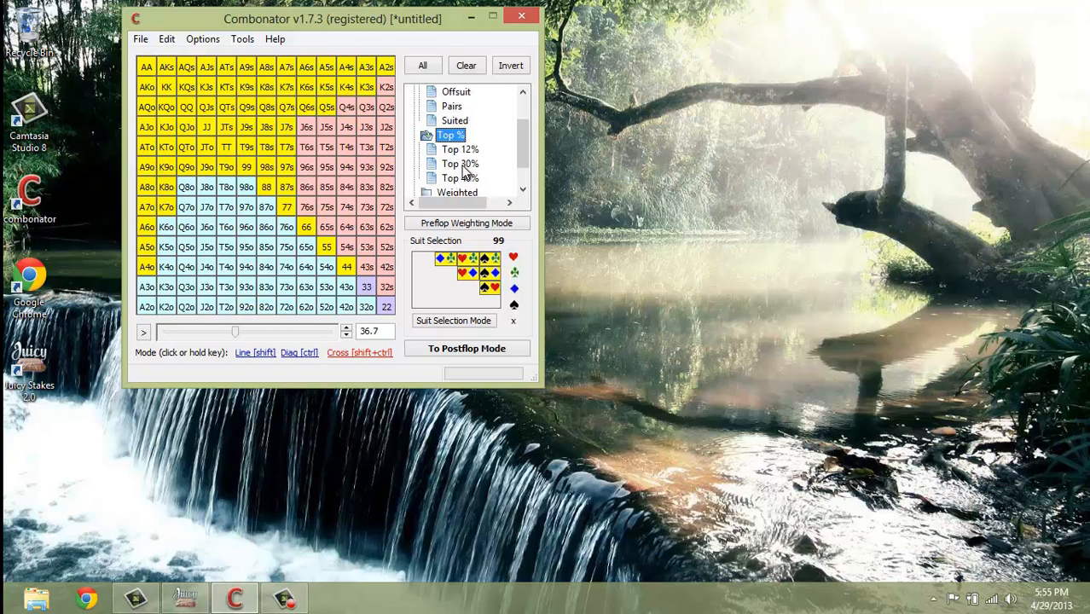
click(468, 66)
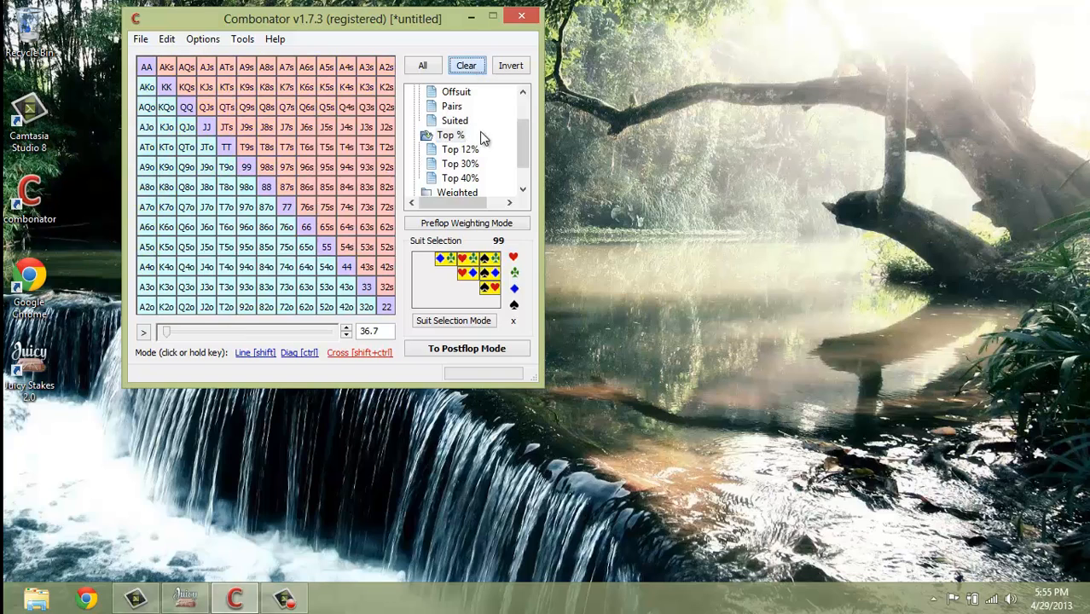
click(452, 163)
click(451, 177)
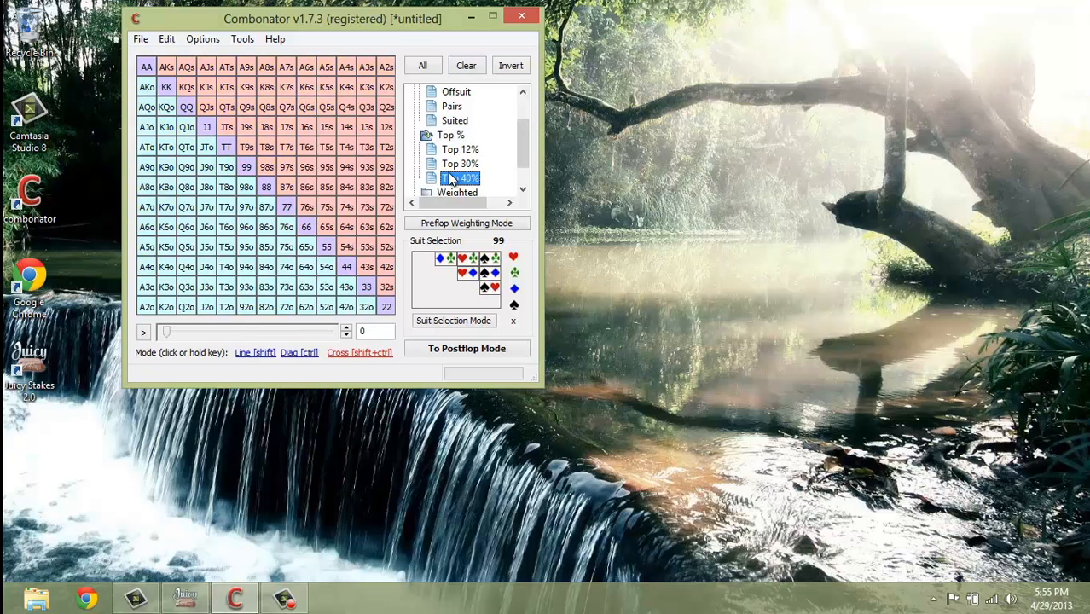
double_click(453, 163)
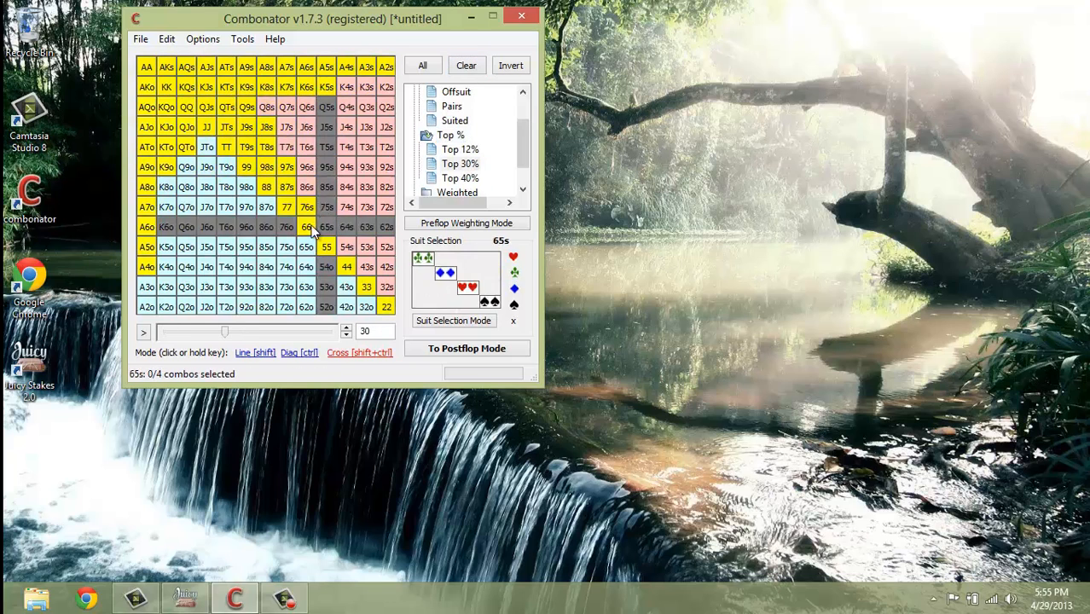
click(467, 66)
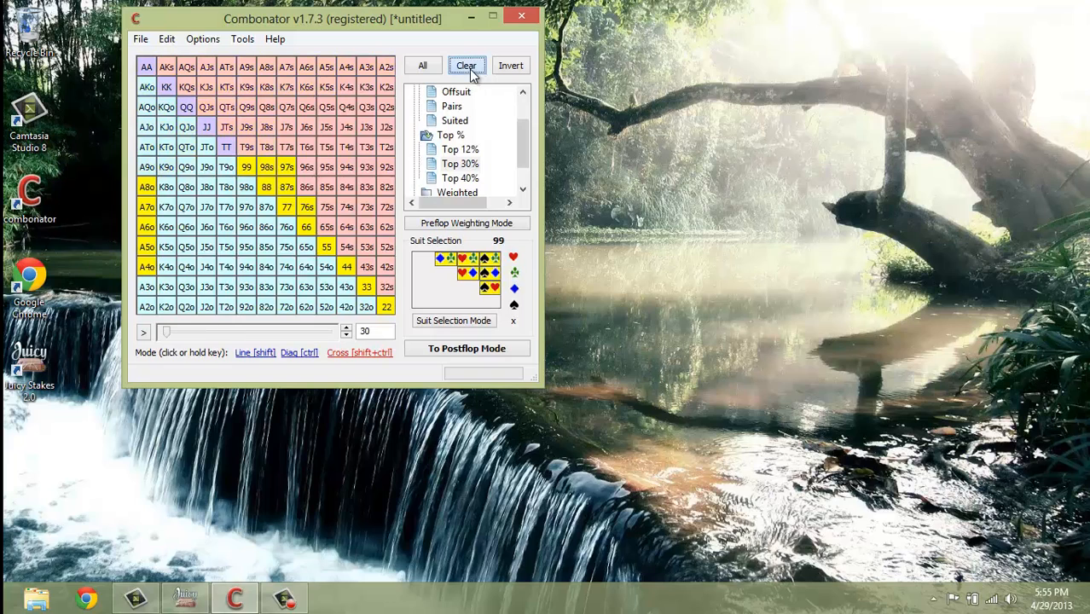
Set the range to the top 36.7% of hands.
click(368, 331)
text(36.)
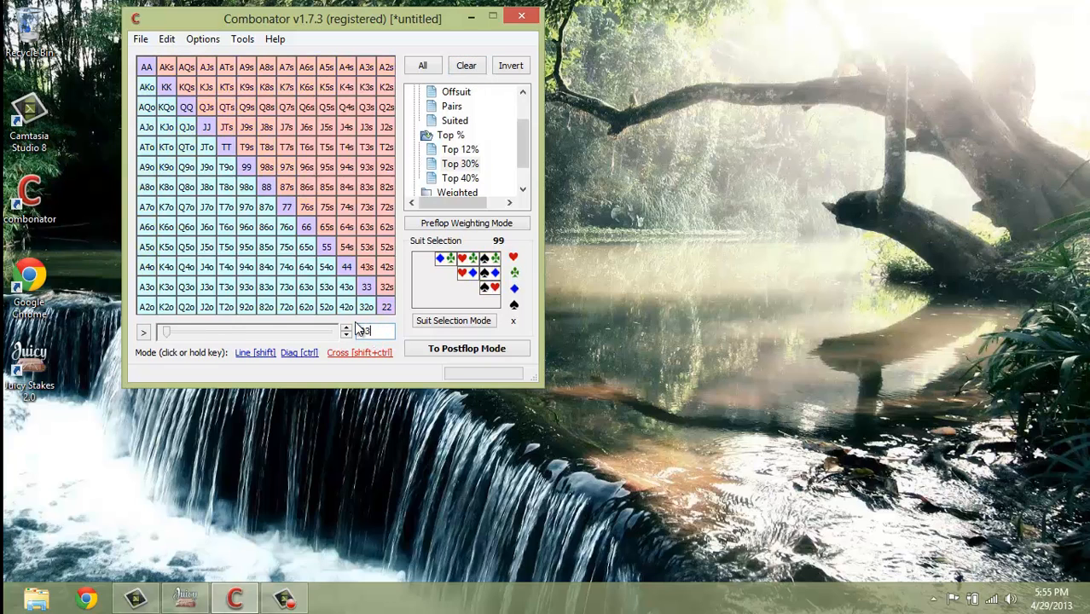
text(7)
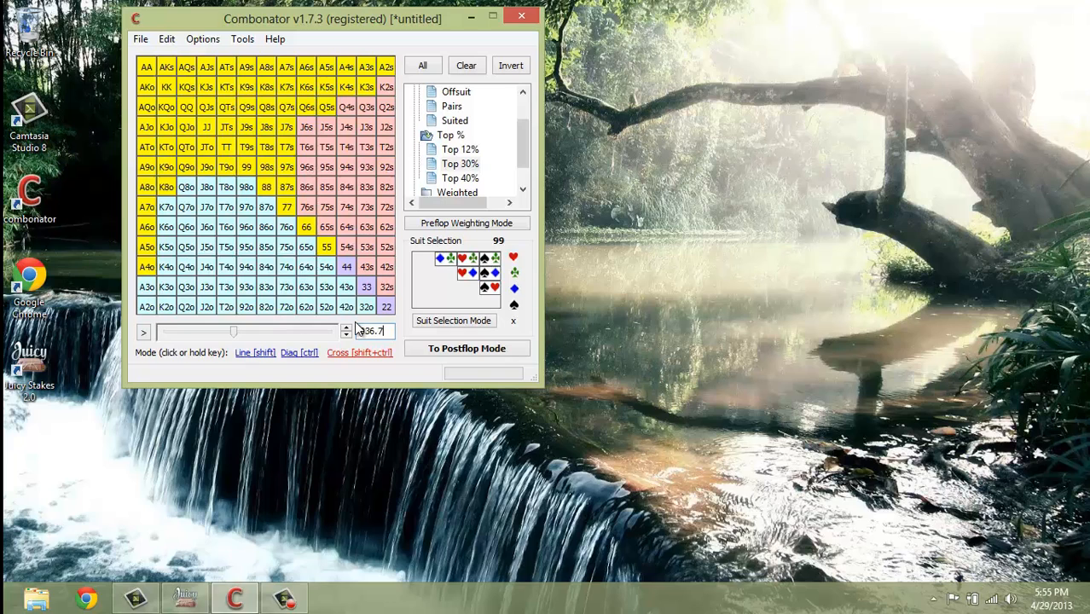
key(BackSpace)
key(BackSpace)
key(BackSpace)
key(BackSpace)
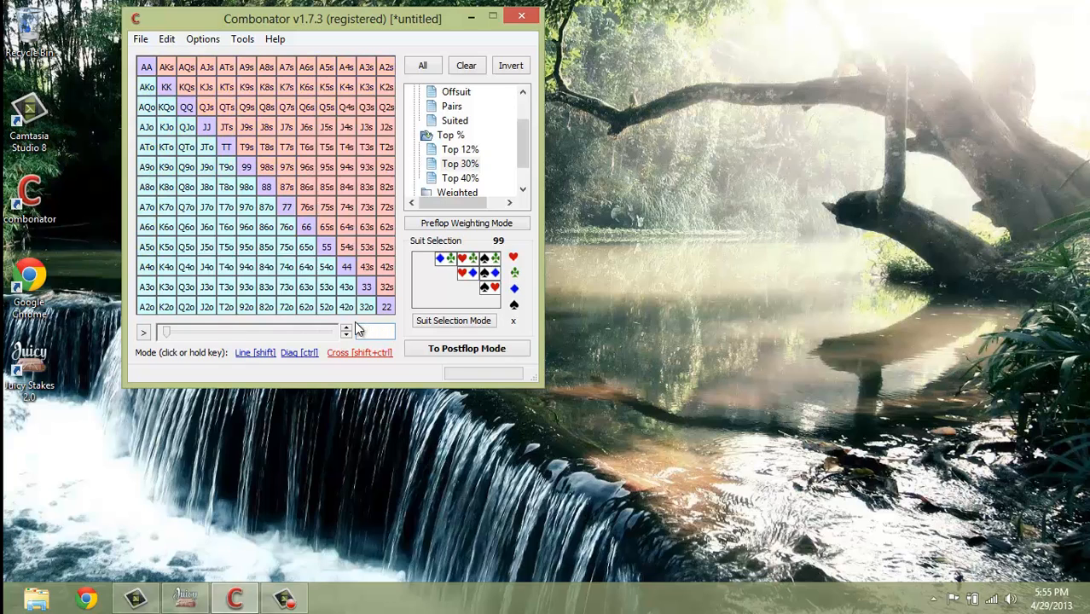
text(36.7)
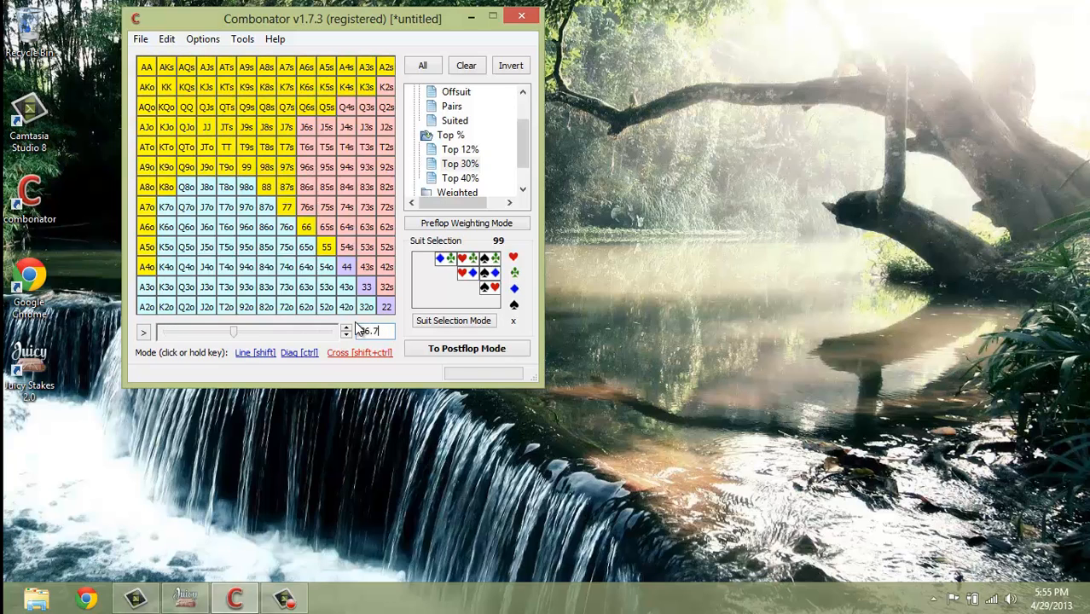
key(Tab)
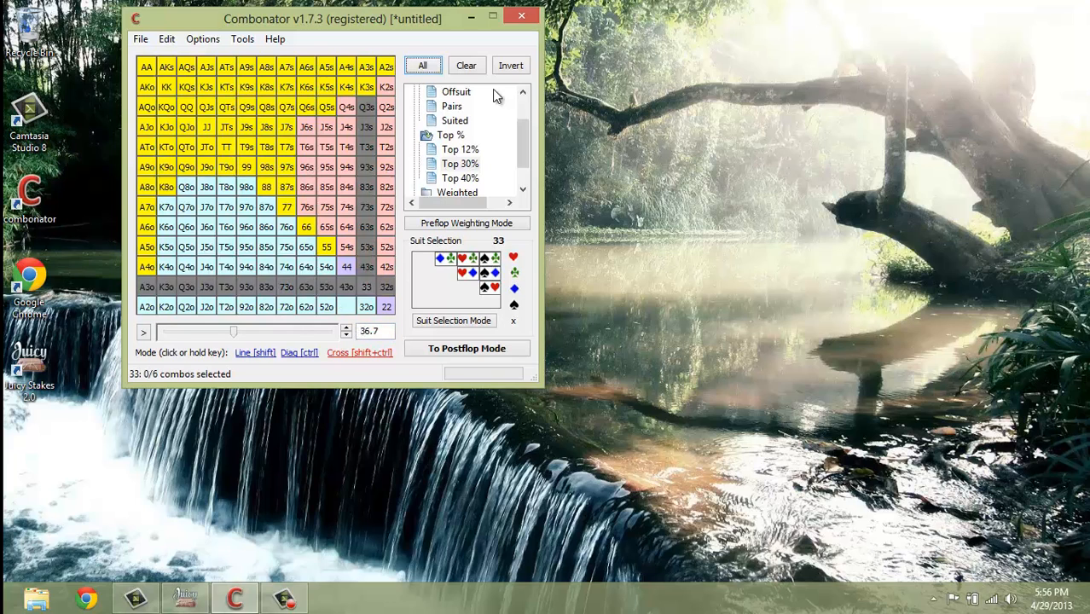
Save the current range as a new custom range named 36 directly under the saved preflop ranges, and select it.
drag(517, 127, 522, 96)
right_click(439, 97)
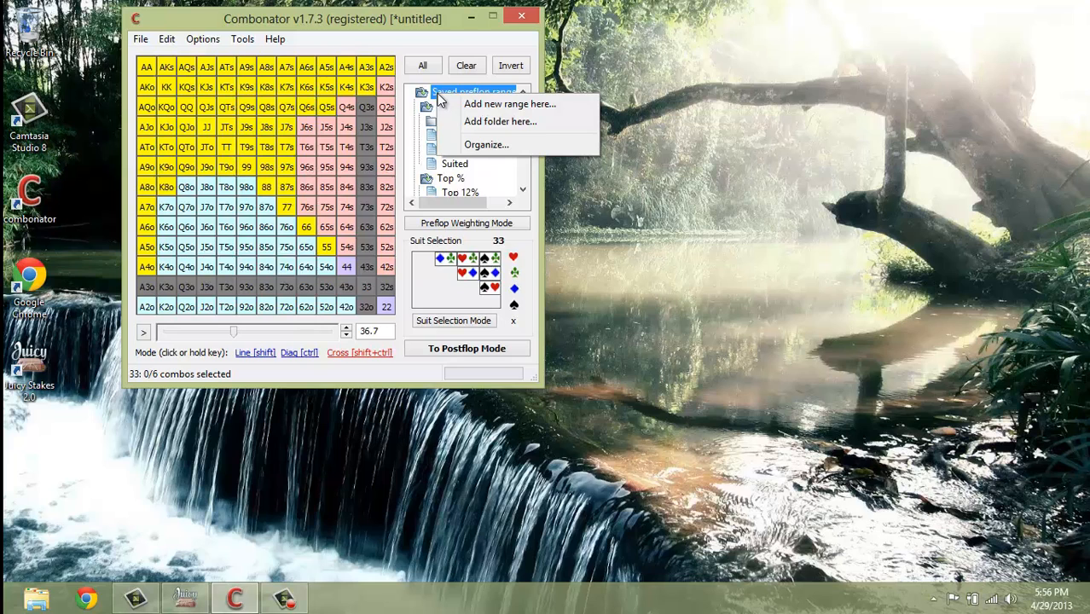
click(486, 104)
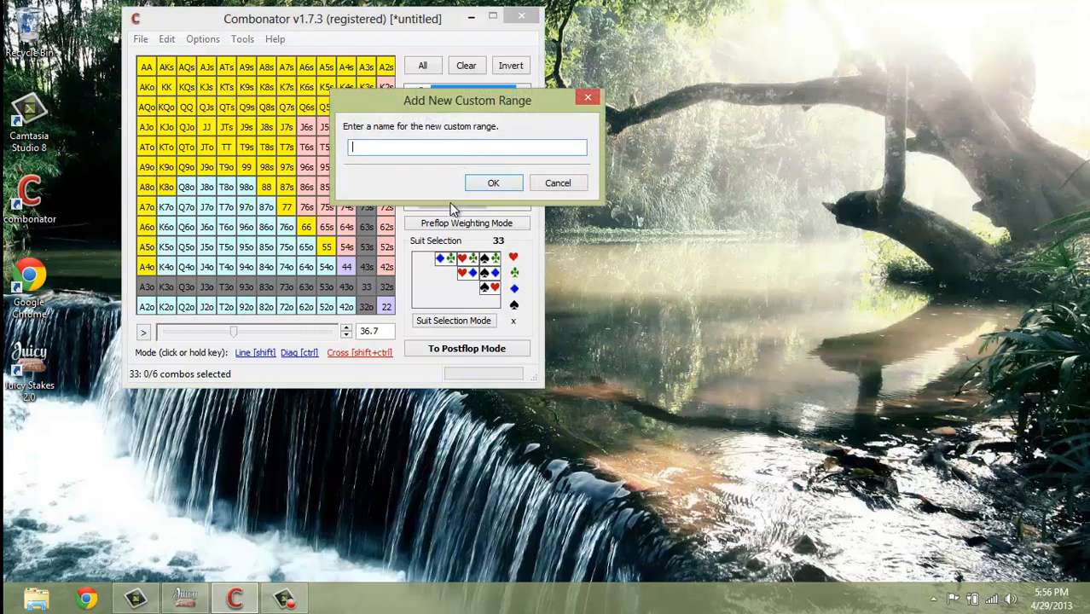
text(36.7)
key(Return)
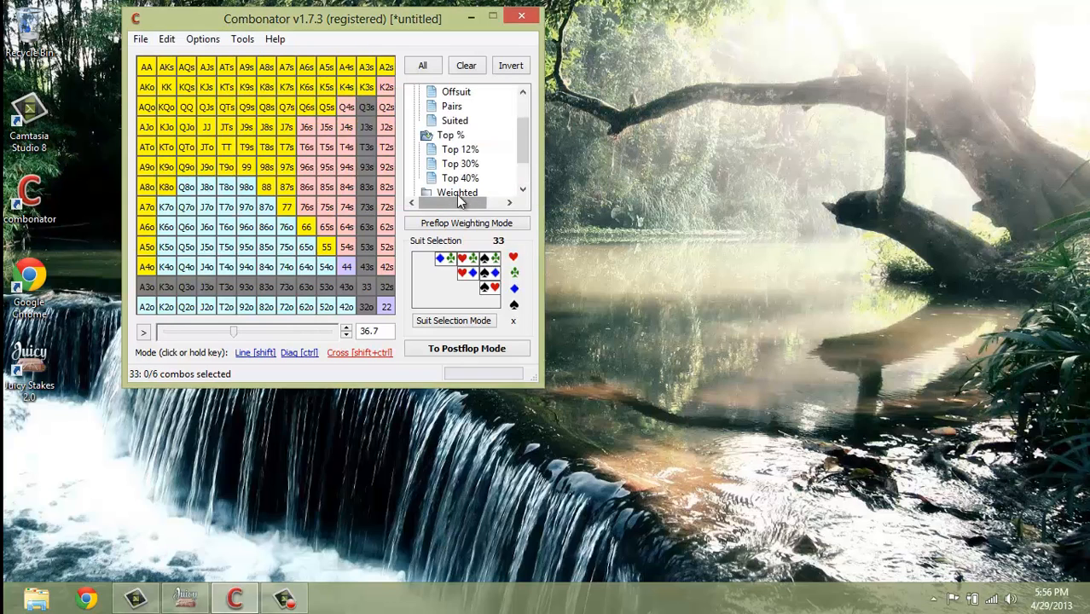
click(444, 164)
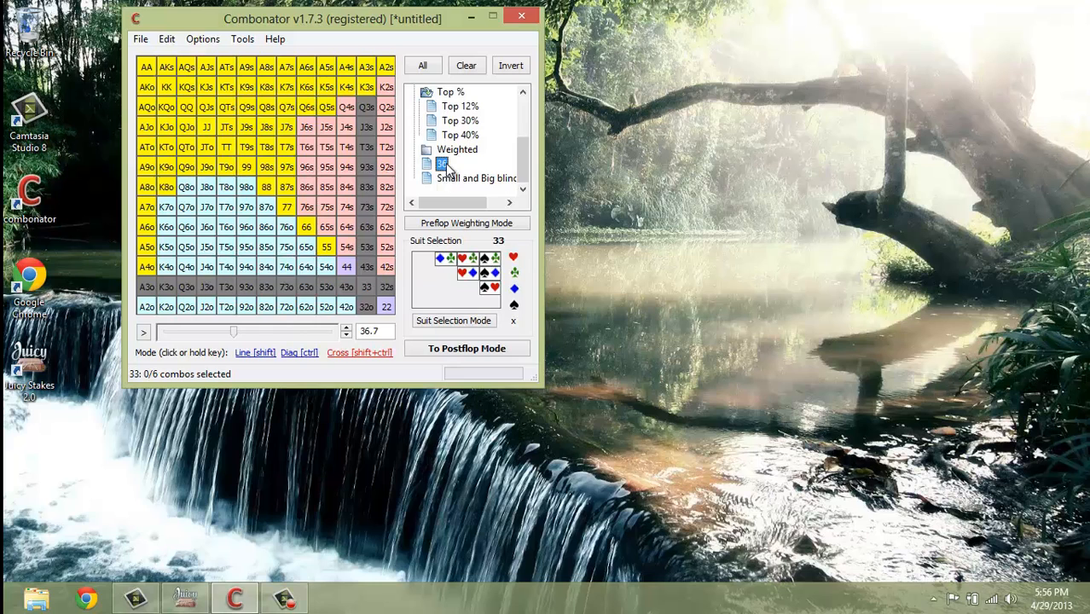
Empty the grid, select 95o, 98o, TT and a freehand path of hands from 74s to T3o, and clear the range.
click(467, 67)
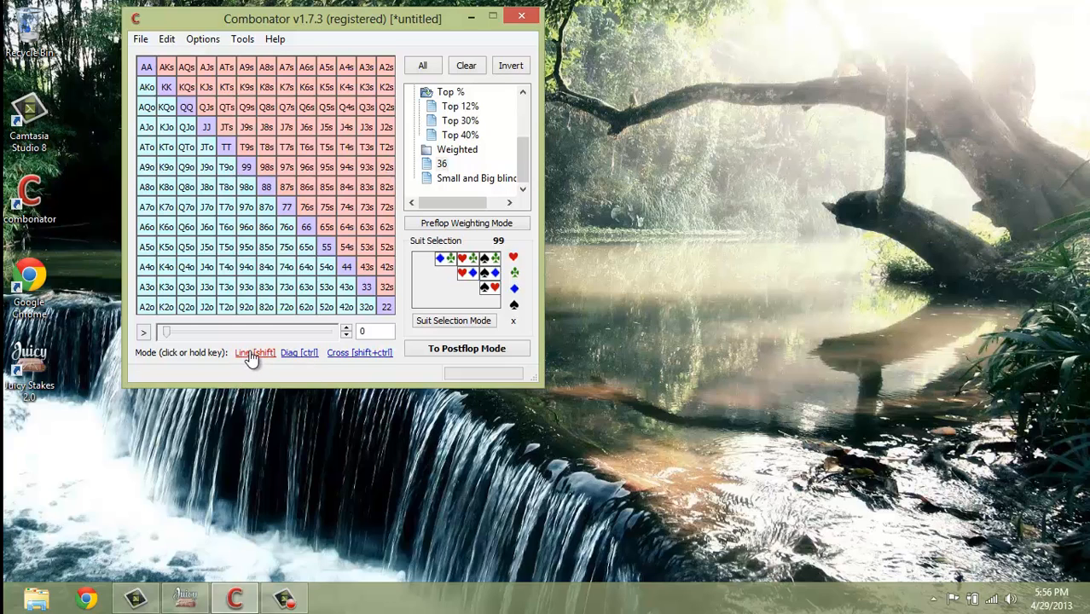
click(247, 248)
click(245, 187)
click(226, 147)
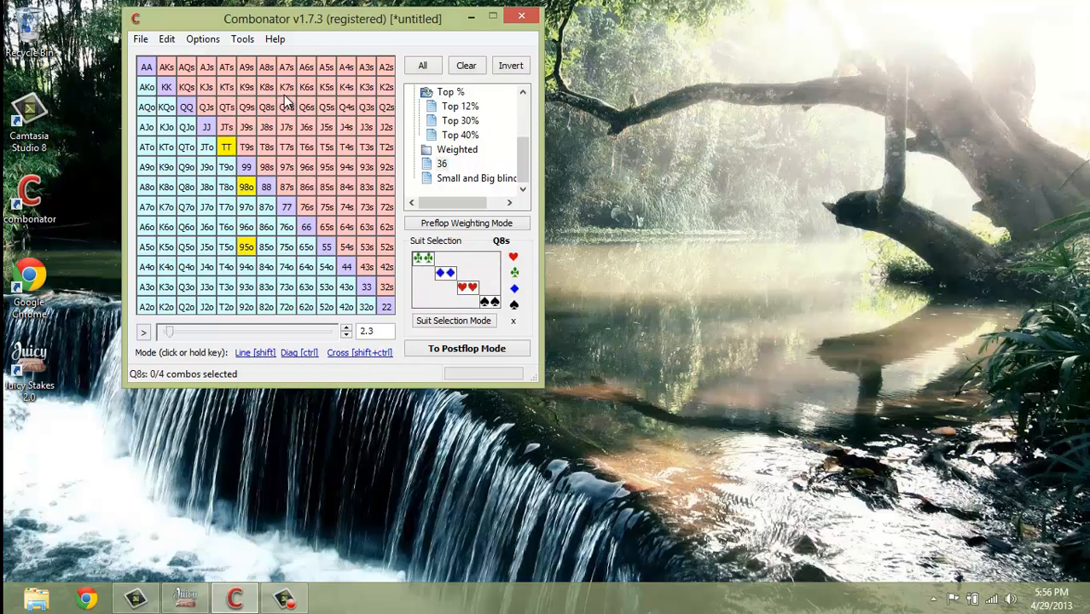
drag(346, 207, 227, 286)
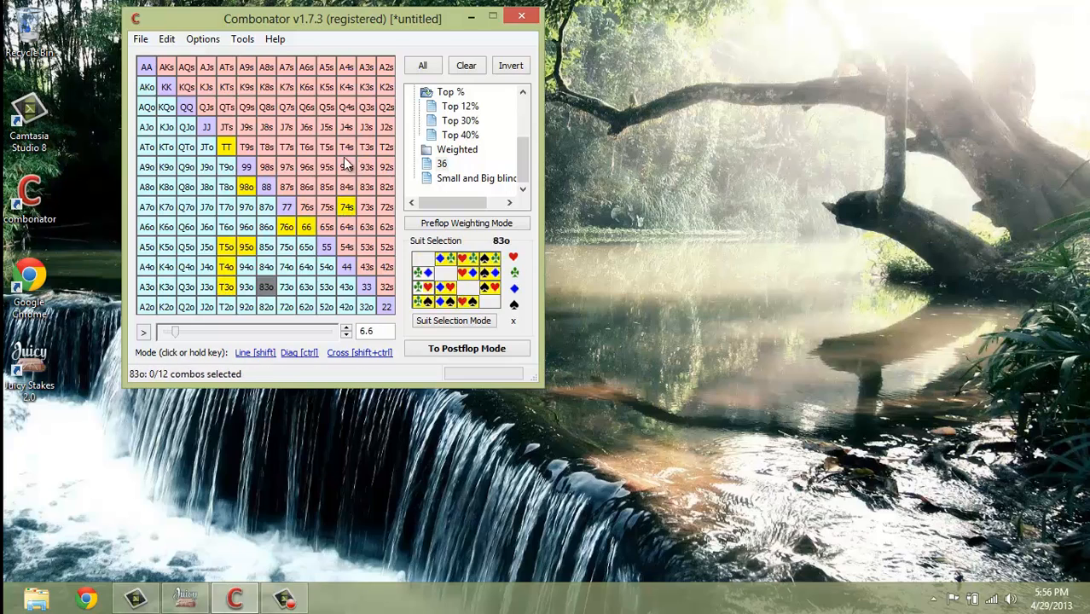
click(465, 66)
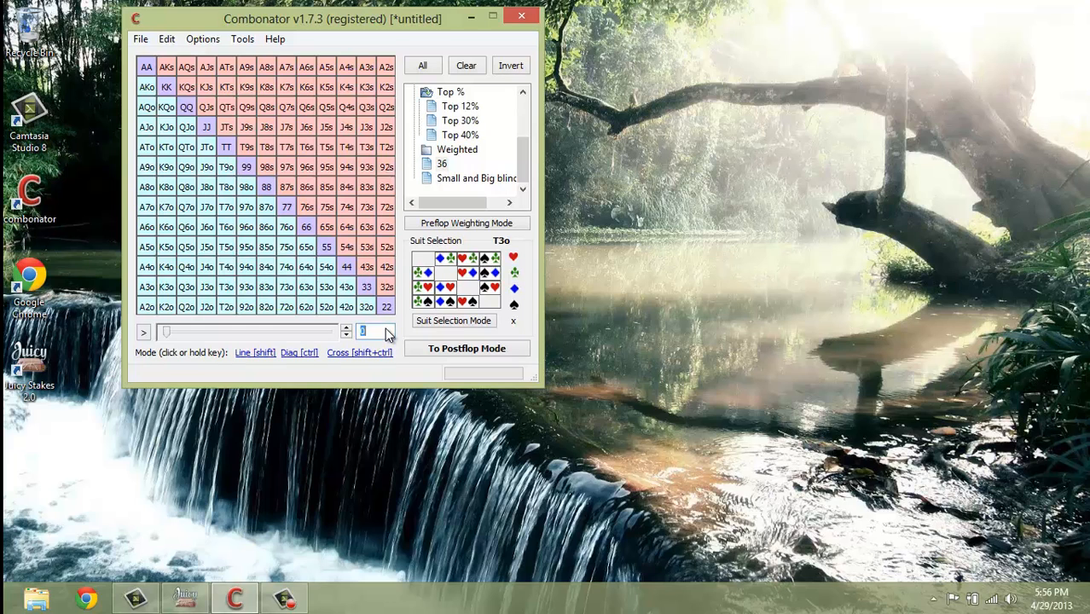
Set the range to the top 28% of hands and save it as a new custom range named 28.
text(28)
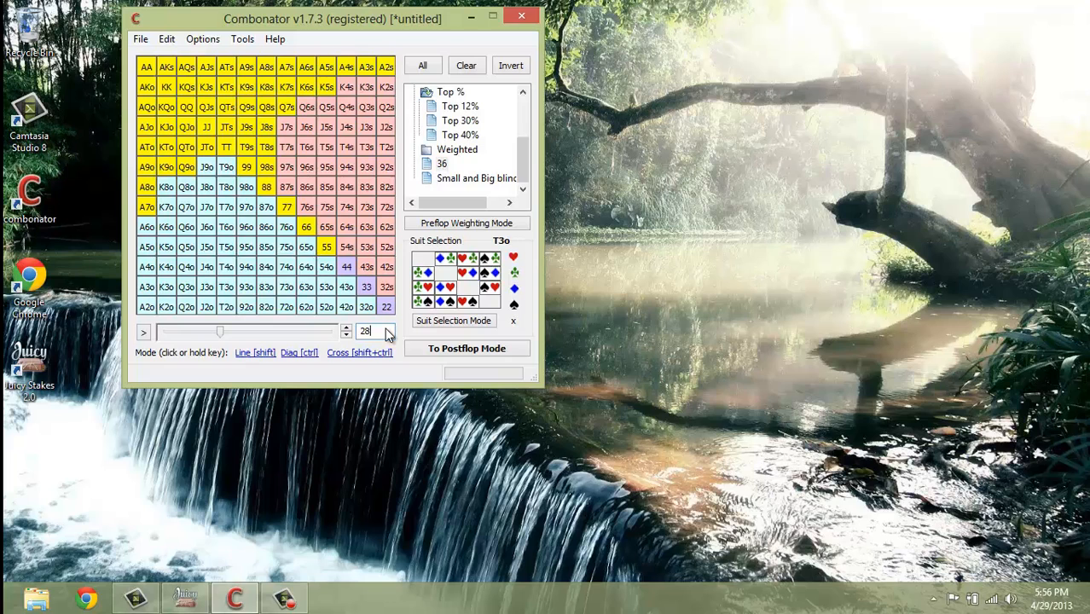
click(520, 101)
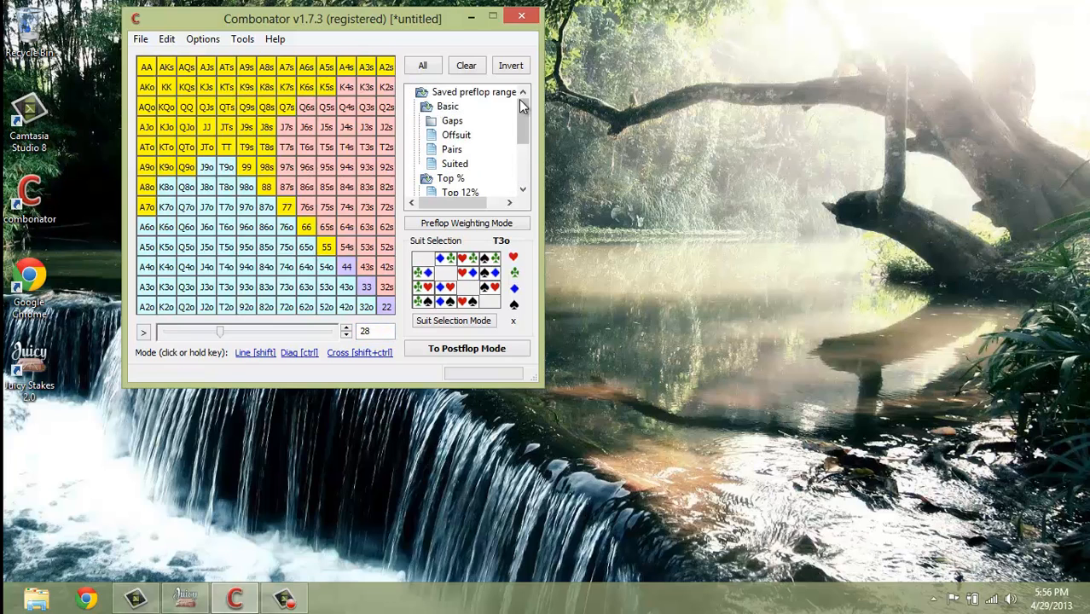
right_click(456, 93)
click(485, 102)
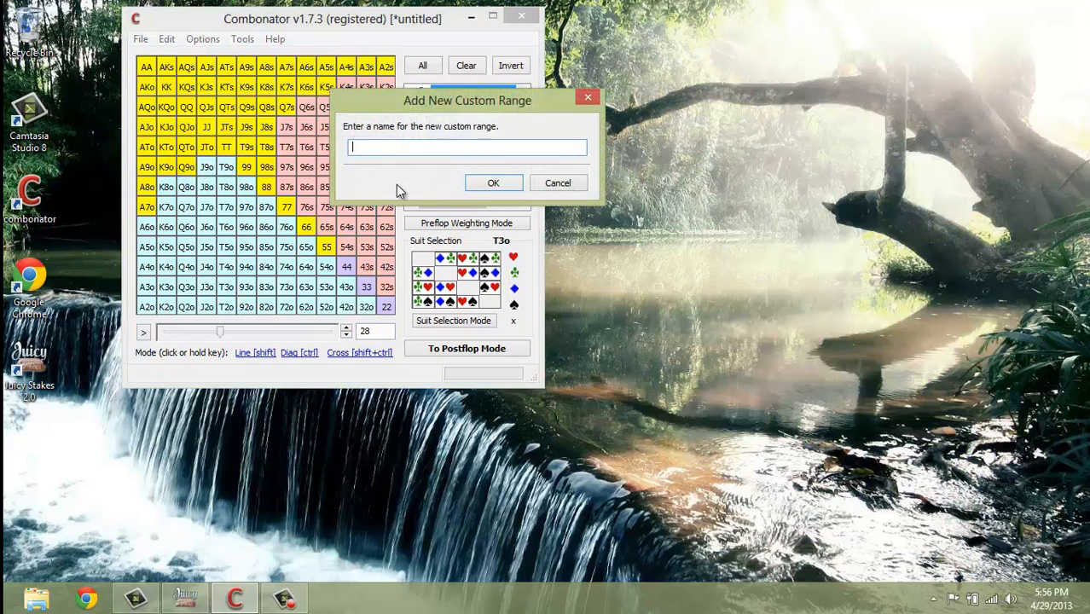
text(28)
key(Return)
scroll(416, 153, up, 3)
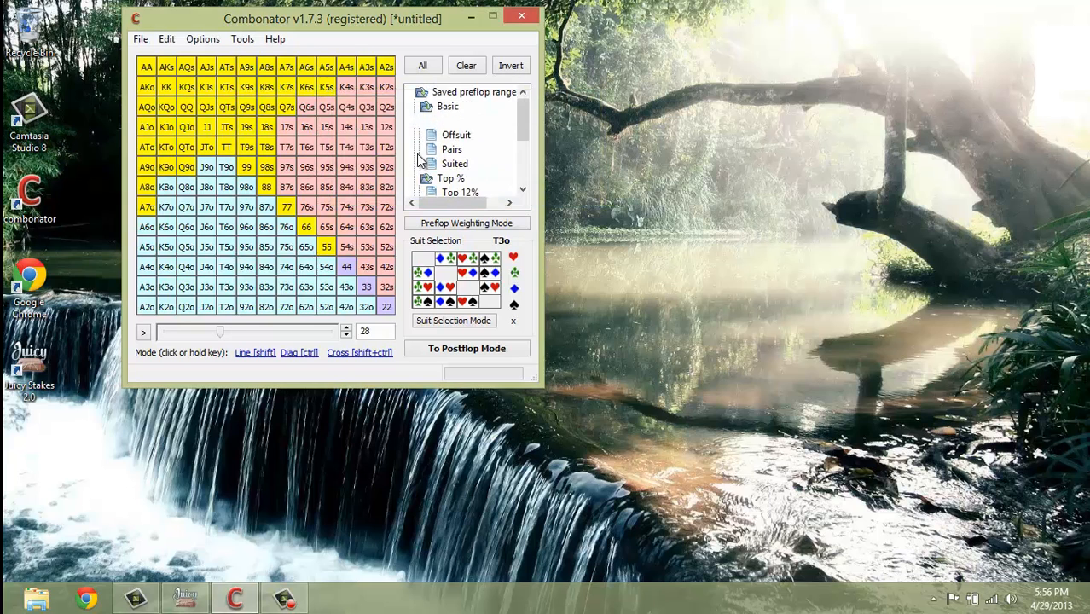
Show the output tabs and load the saved range 36 for Player 1.
click(140, 38)
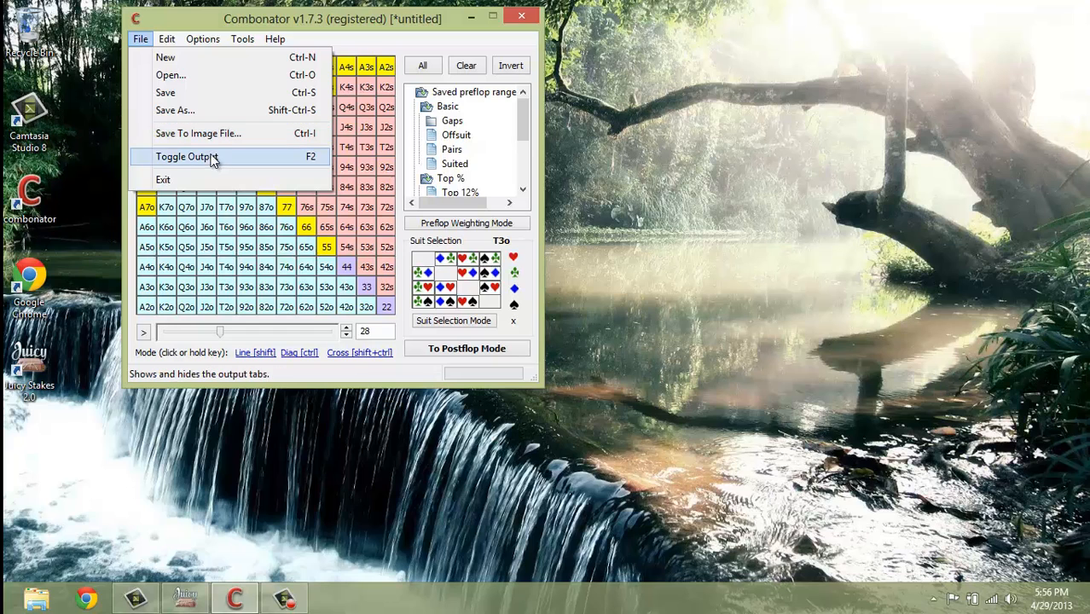
click(220, 156)
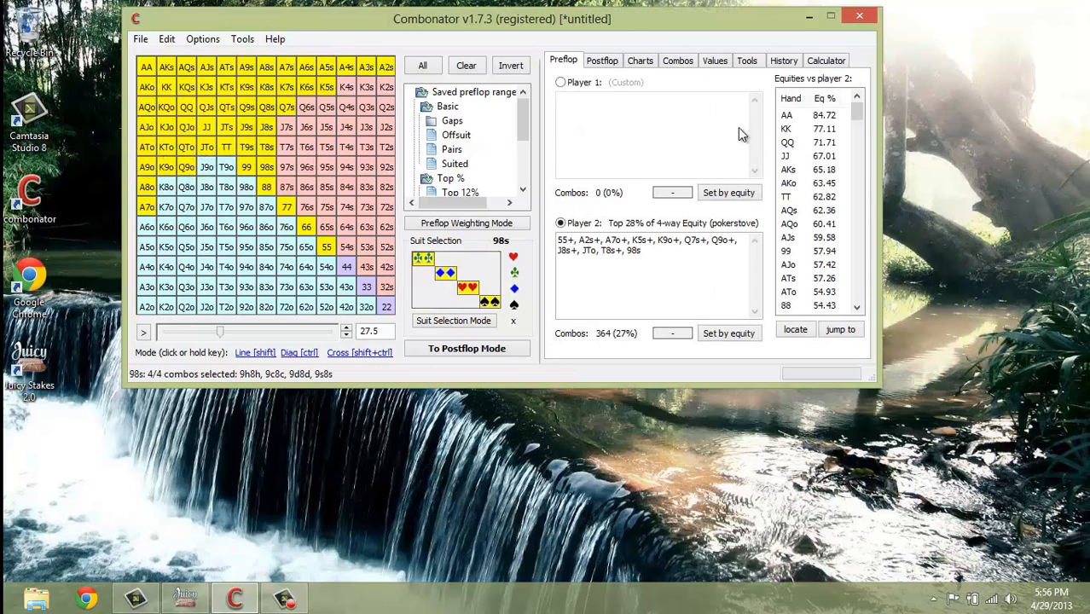
click(559, 83)
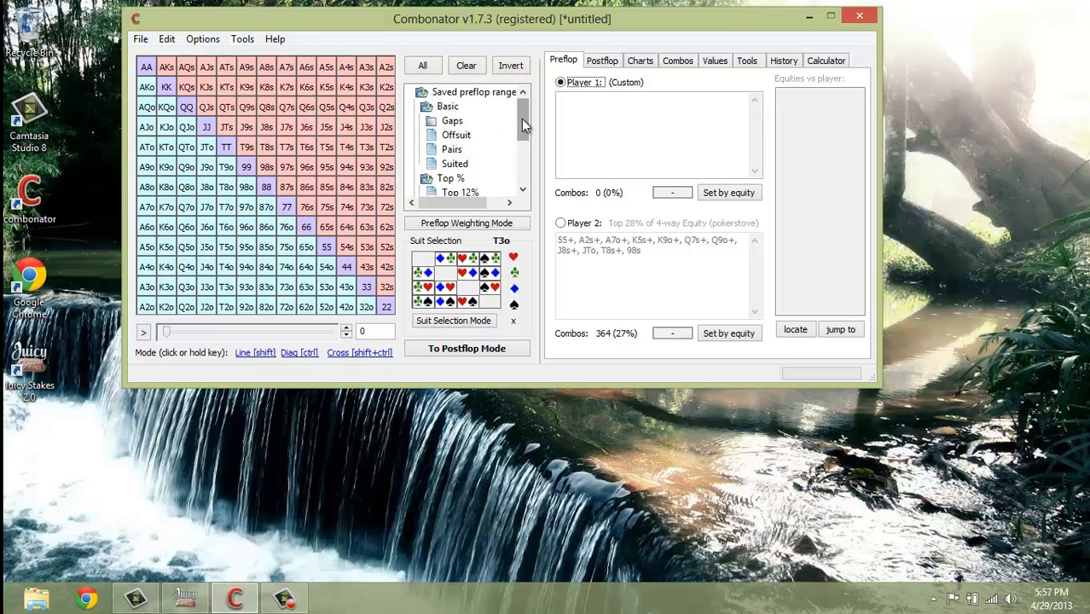
drag(523, 126, 523, 168)
click(441, 163)
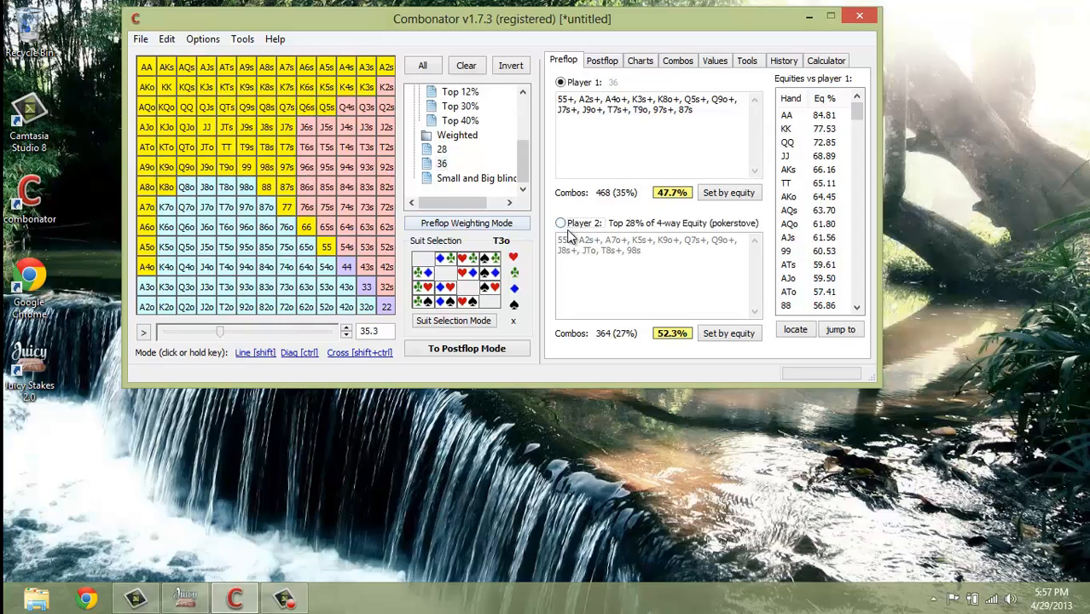
Make Player 2 active and replace that player's range with the saved range 28.
click(578, 247)
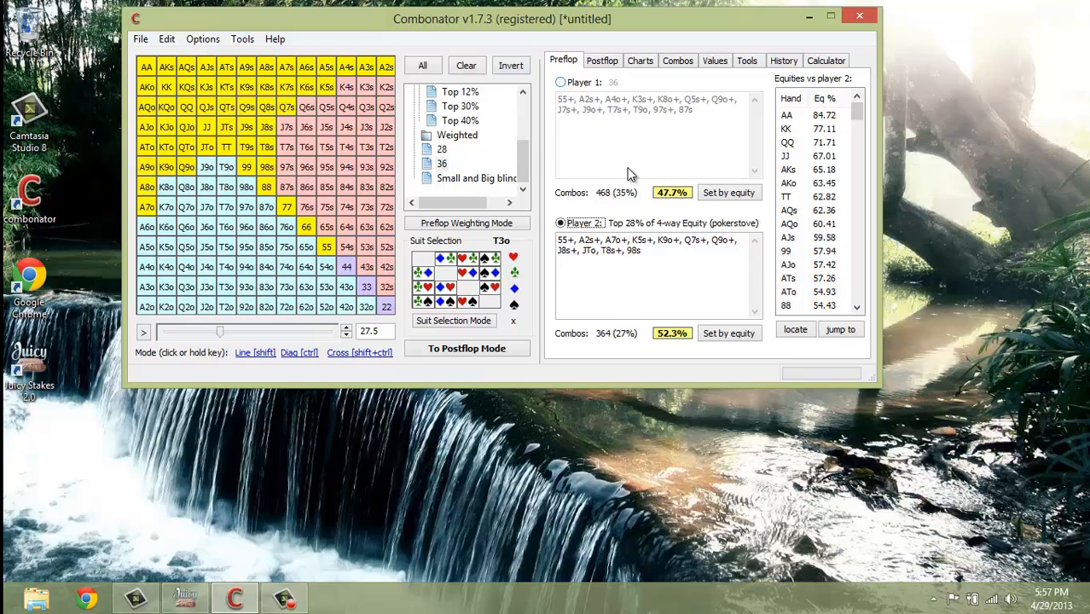
click(442, 150)
drag(644, 250, 556, 237)
key(Delete)
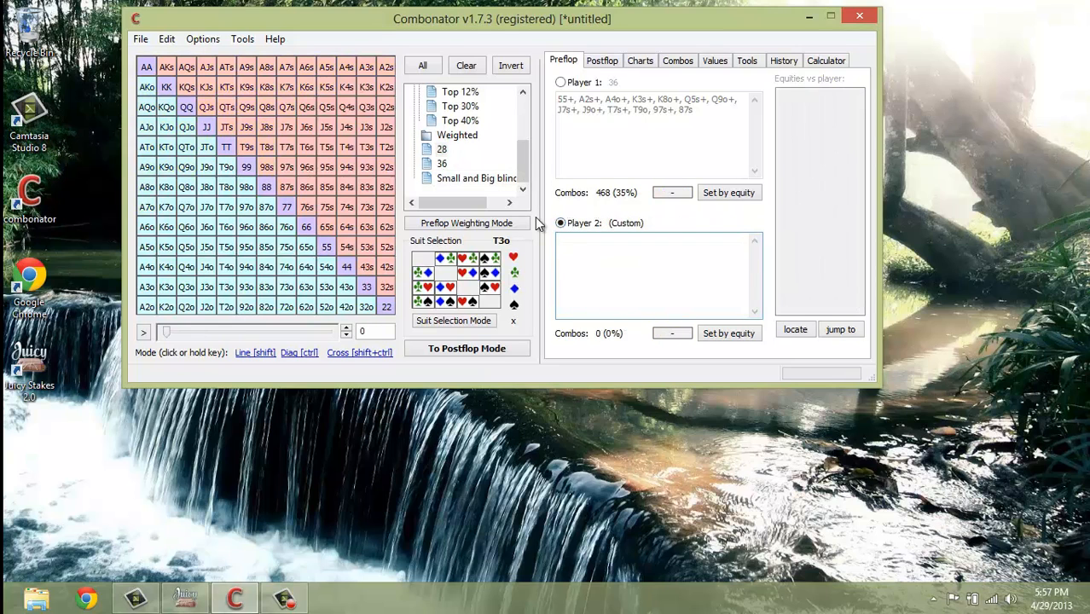
click(444, 152)
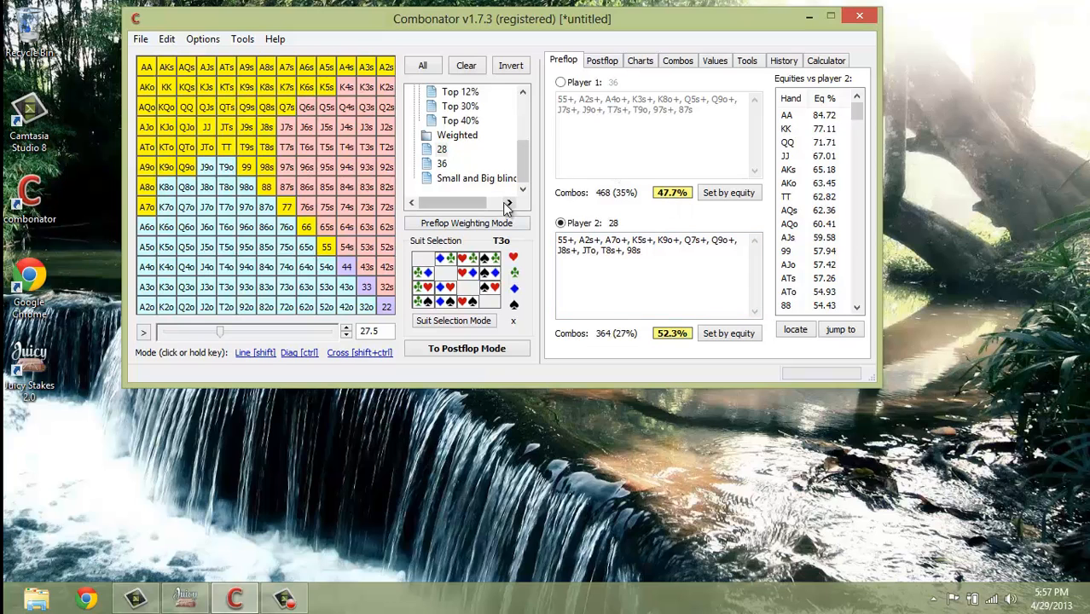
Delete all hands from Player 2's range.
click(646, 267)
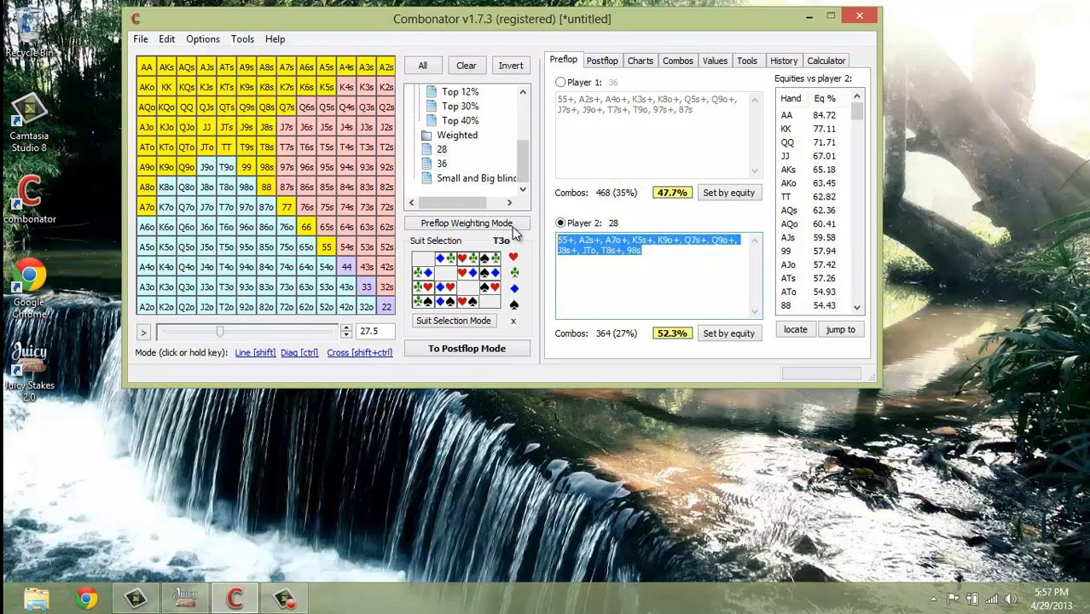
key(Delete)
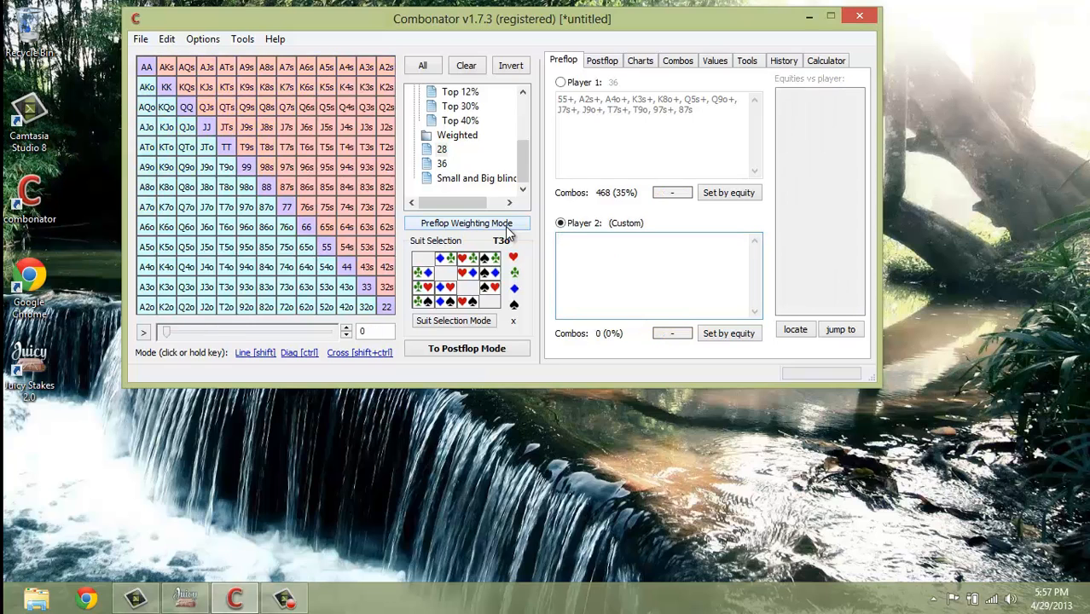
Make Player 1 active and set the other player to AQs from the equities list.
click(562, 82)
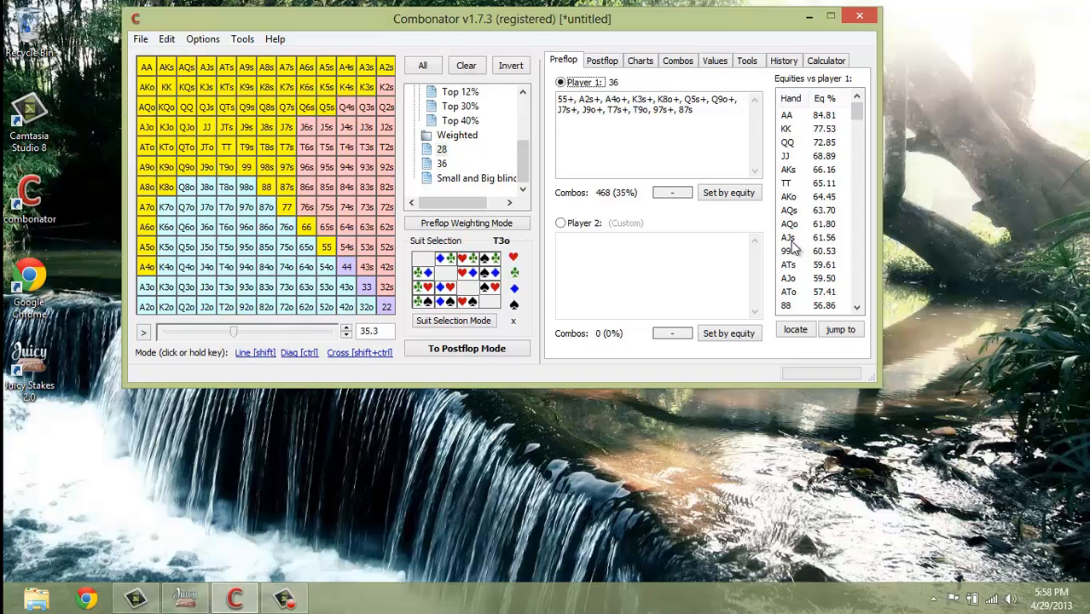
click(794, 210)
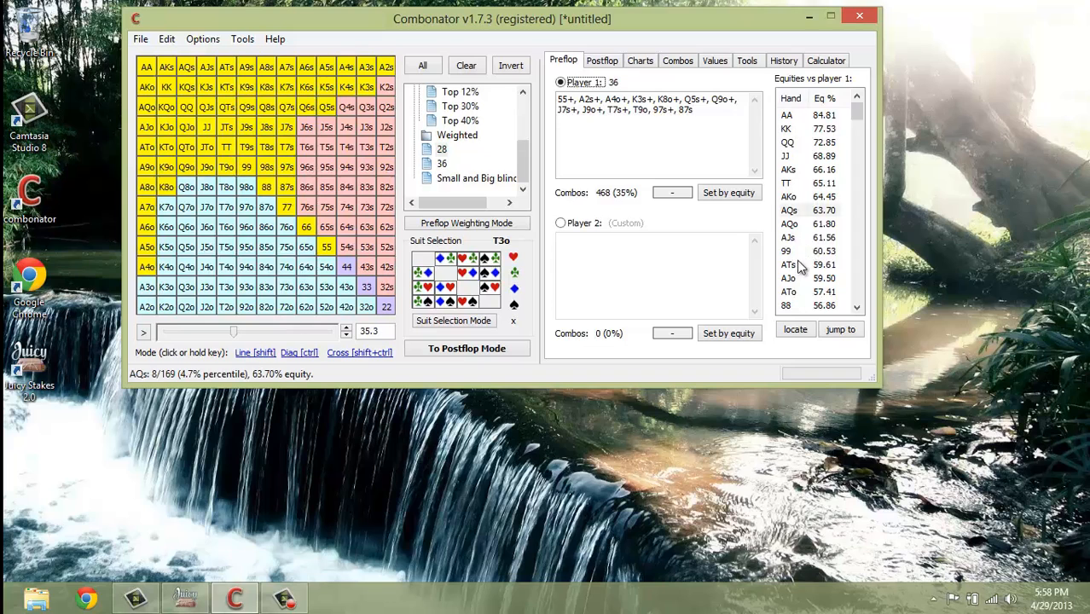
right_click(794, 213)
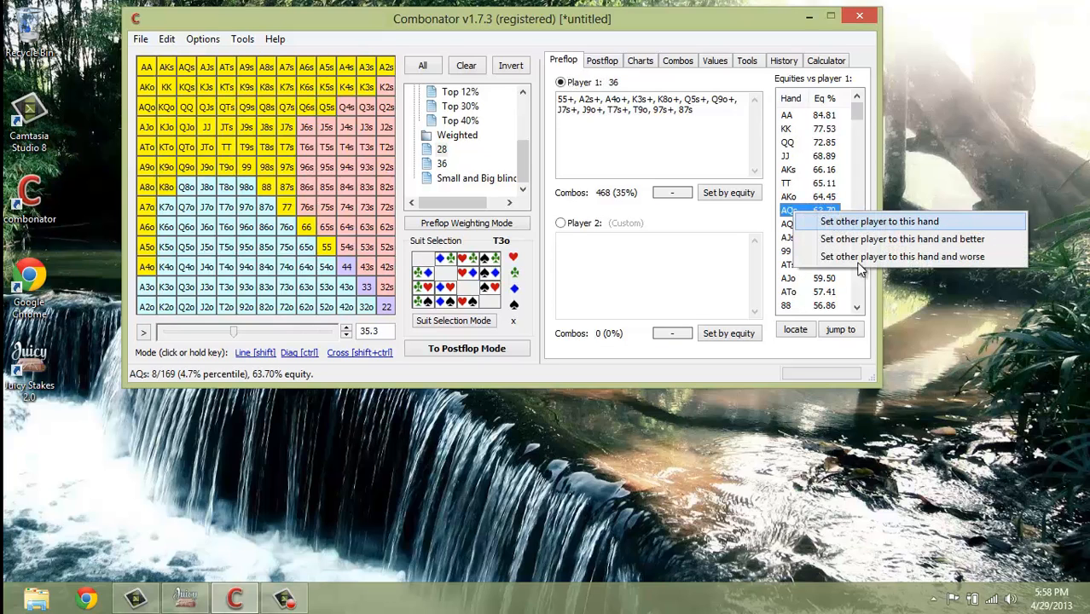
click(879, 222)
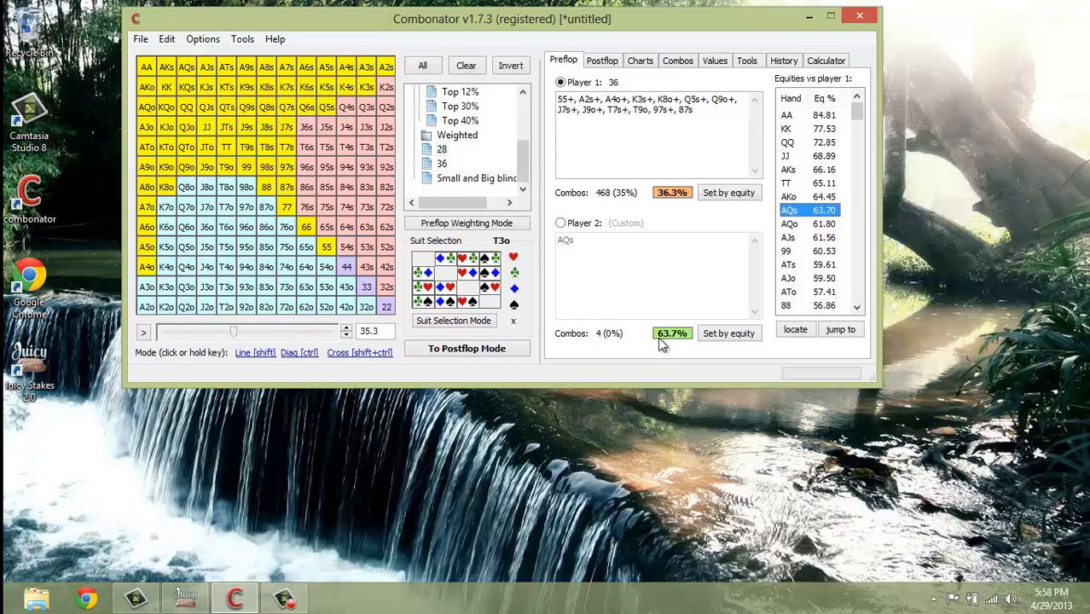
Make Player 2 active and add KK and 77 to that player's range as text.
click(569, 227)
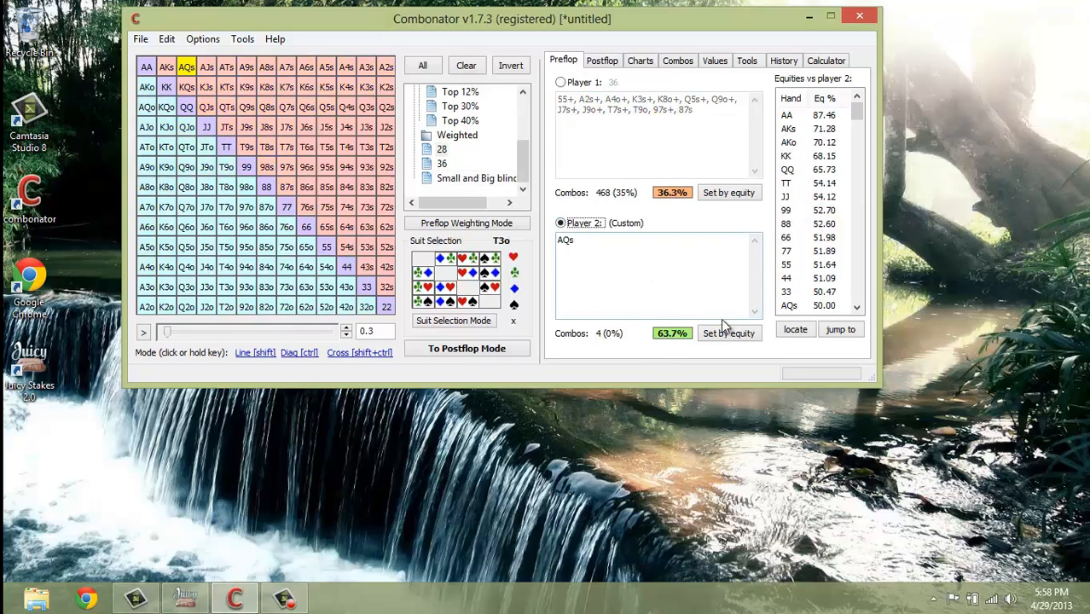
click(623, 265)
text(,)
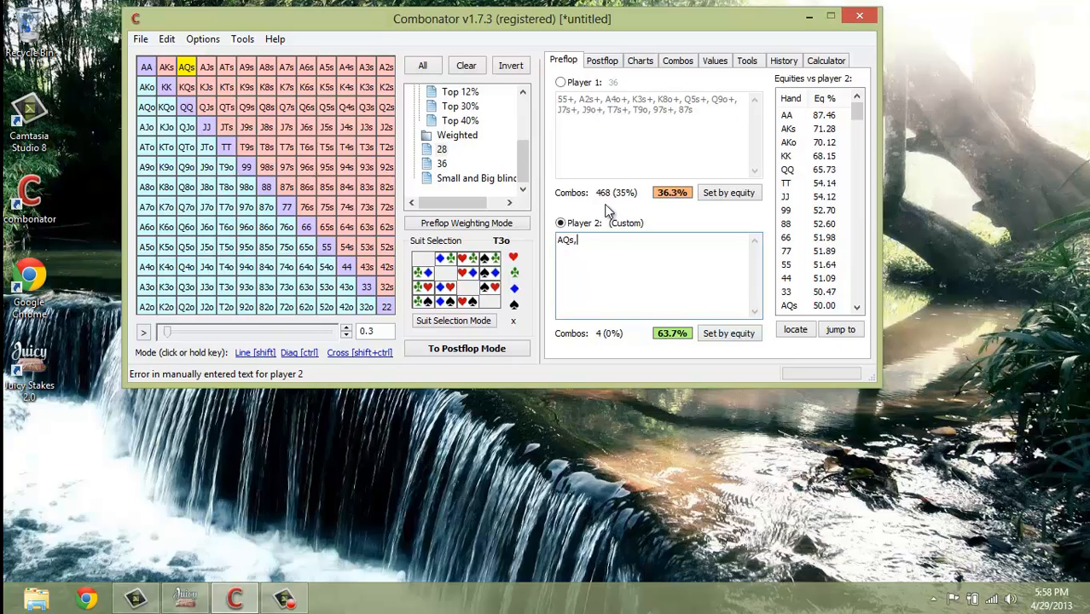
text(kk)
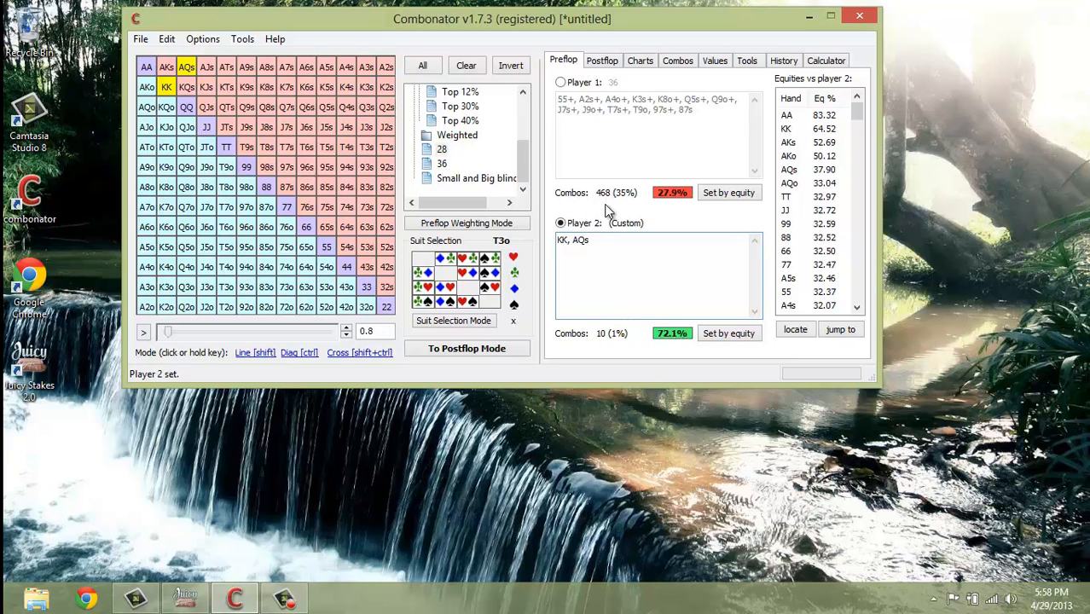
text(77,)
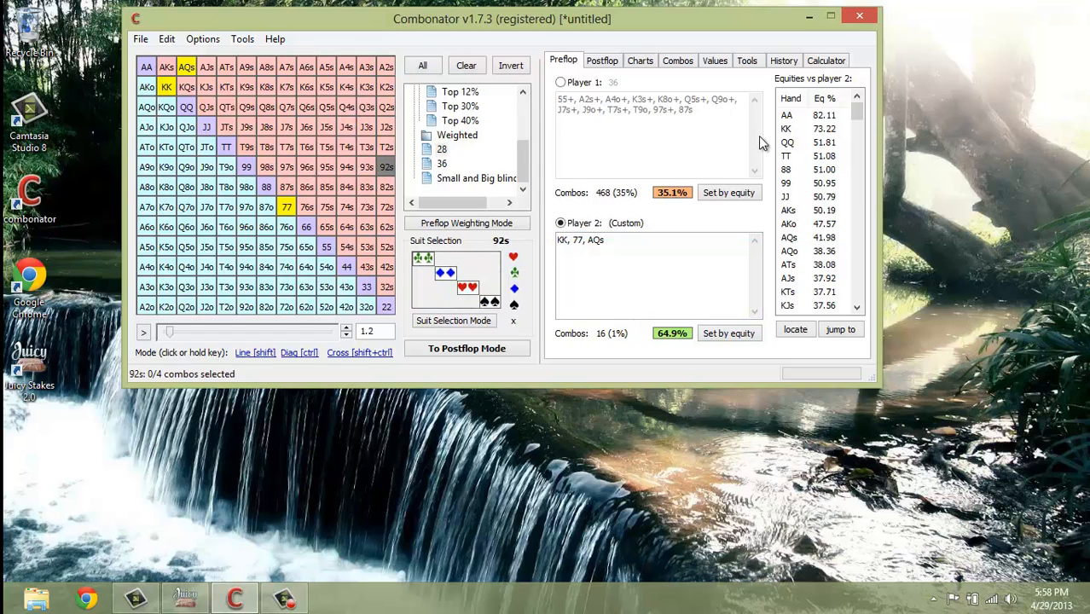
click(574, 251)
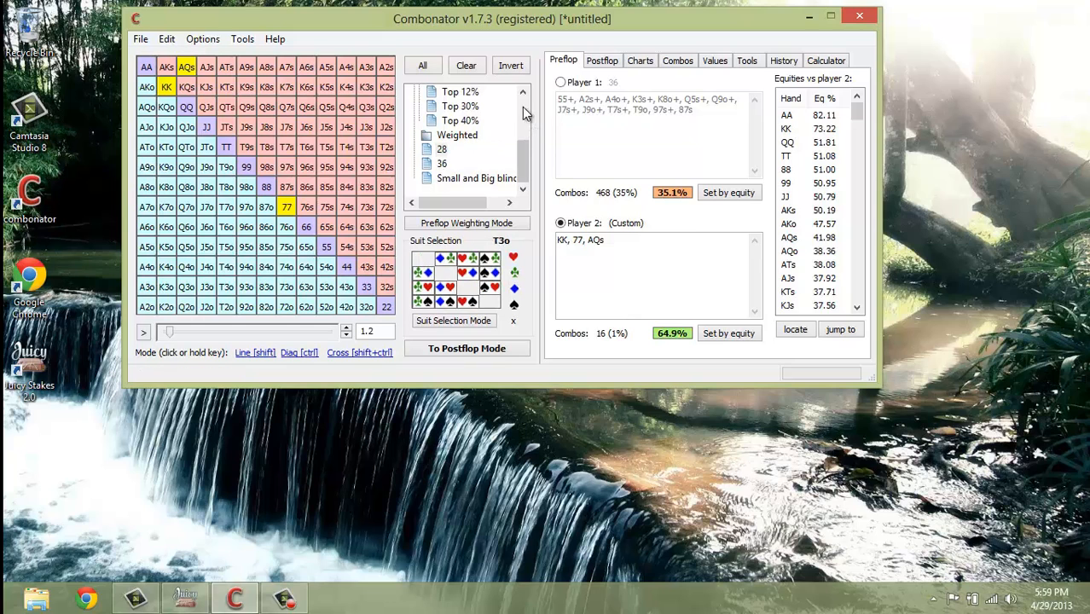
Hide the output tabs and clear all hands from the grid.
scroll(522, 107, up, 2)
scroll(518, 109, up, 1)
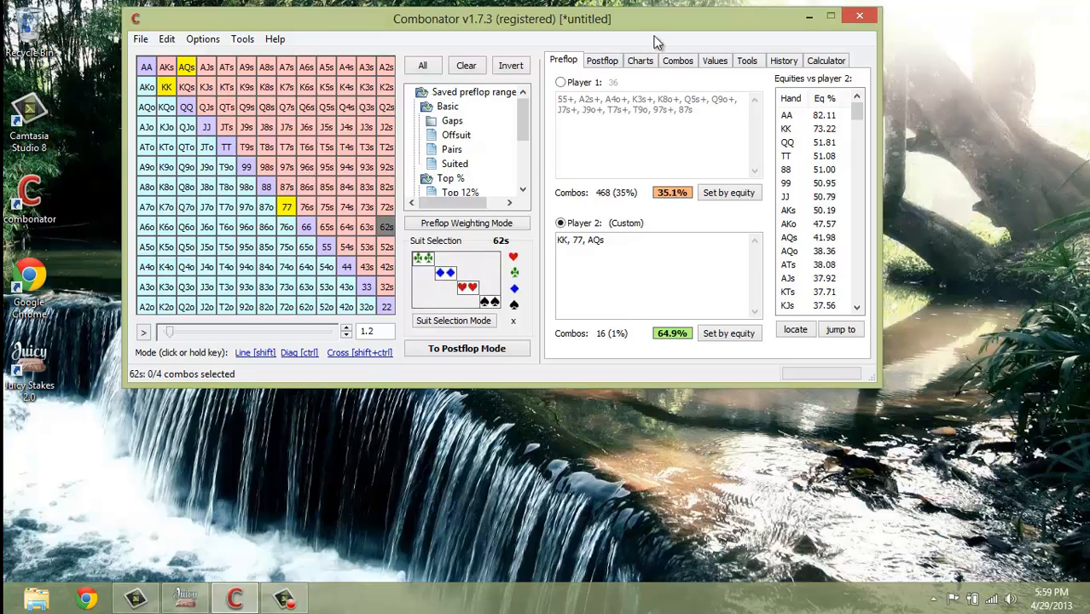
click(140, 39)
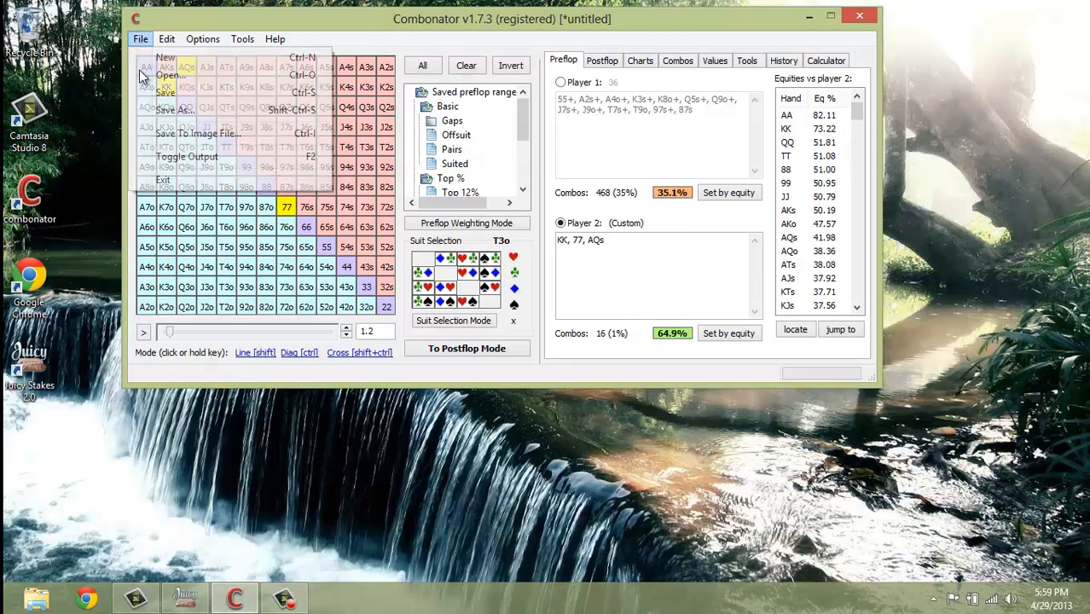
click(171, 157)
click(466, 67)
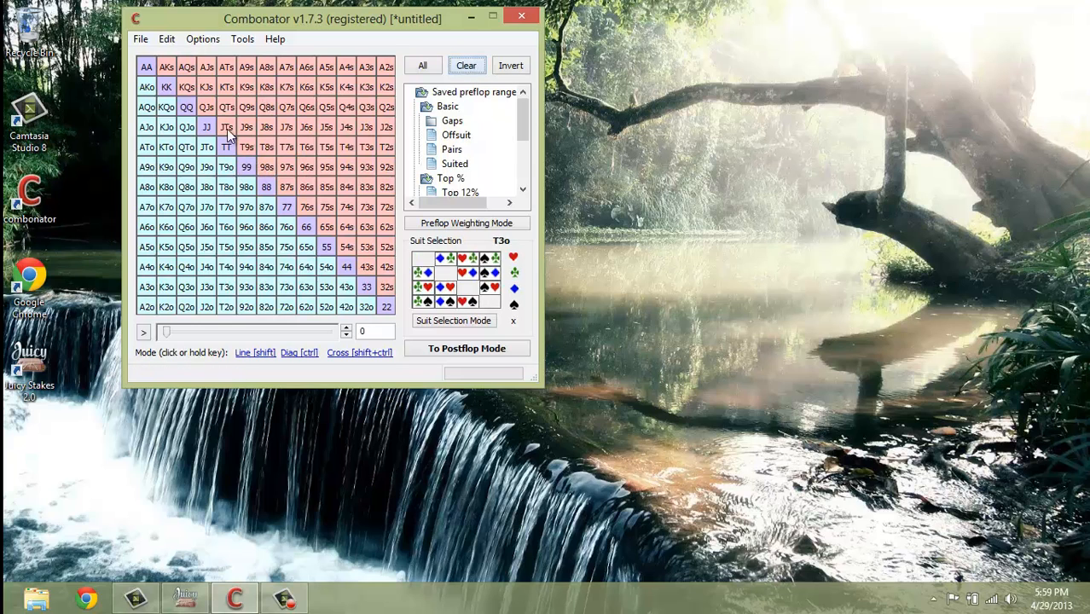
Try marking a scattered group of king- to ten-high hands and adding it as a new custom range.
mouse_move(147, 128)
mouse_down()
mouse_move(233, 179)
mouse_move(228, 187)
mouse_up()
mouse_move(302, 126)
mouse_down()
mouse_move(207, 87)
mouse_move(186, 107)
mouse_move(206, 127)
mouse_move(266, 127)
mouse_up()
right_click(451, 92)
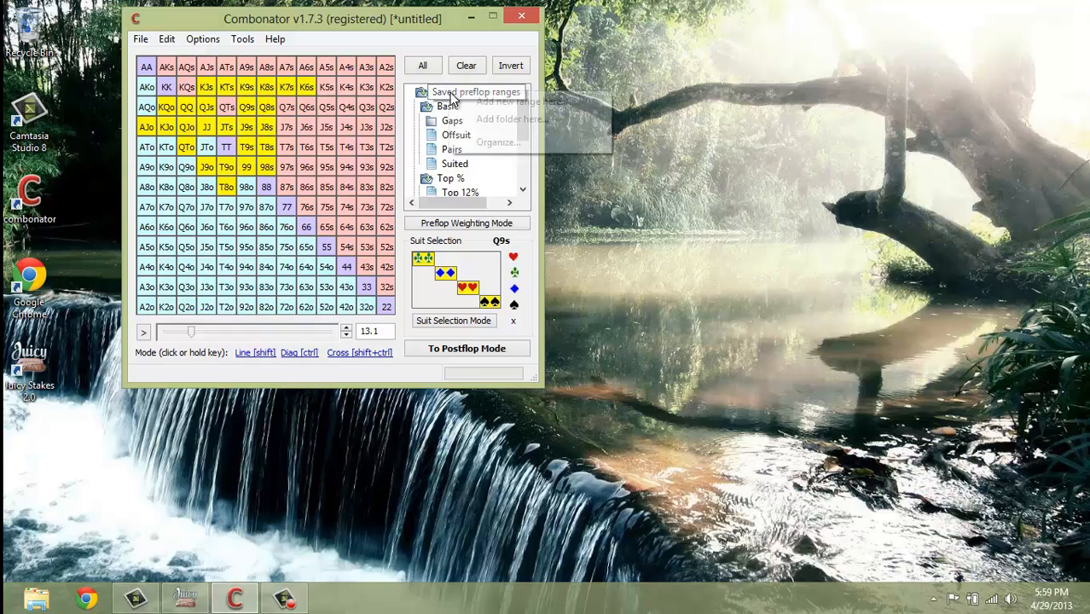
click(501, 99)
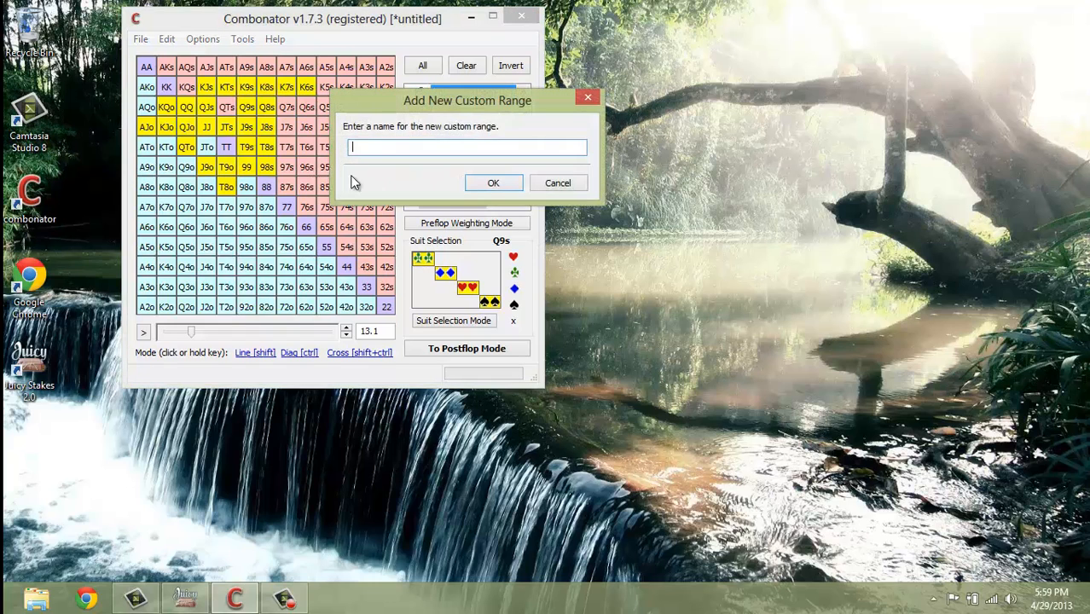
click(537, 181)
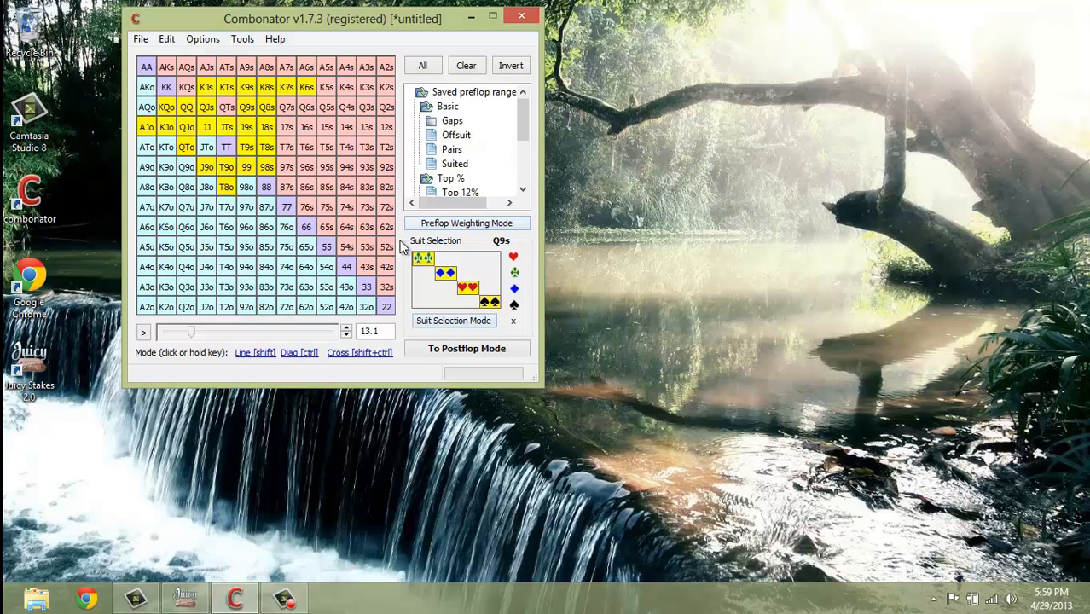
click(462, 65)
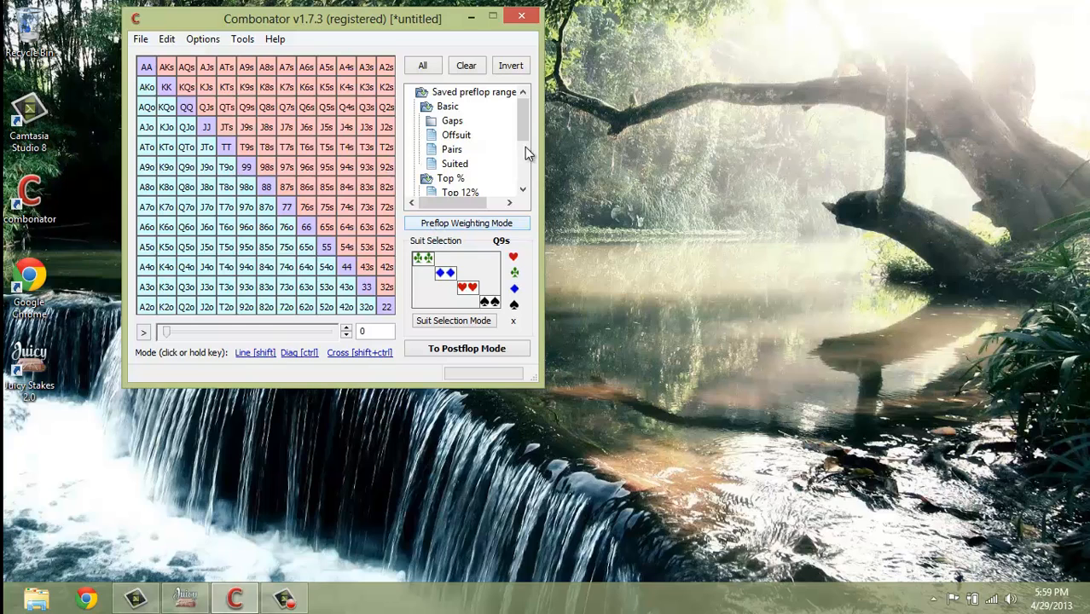
Load the saved range 30% (37% coverage) from the Weighted folder to examine its weighted hands.
drag(527, 109, 510, 177)
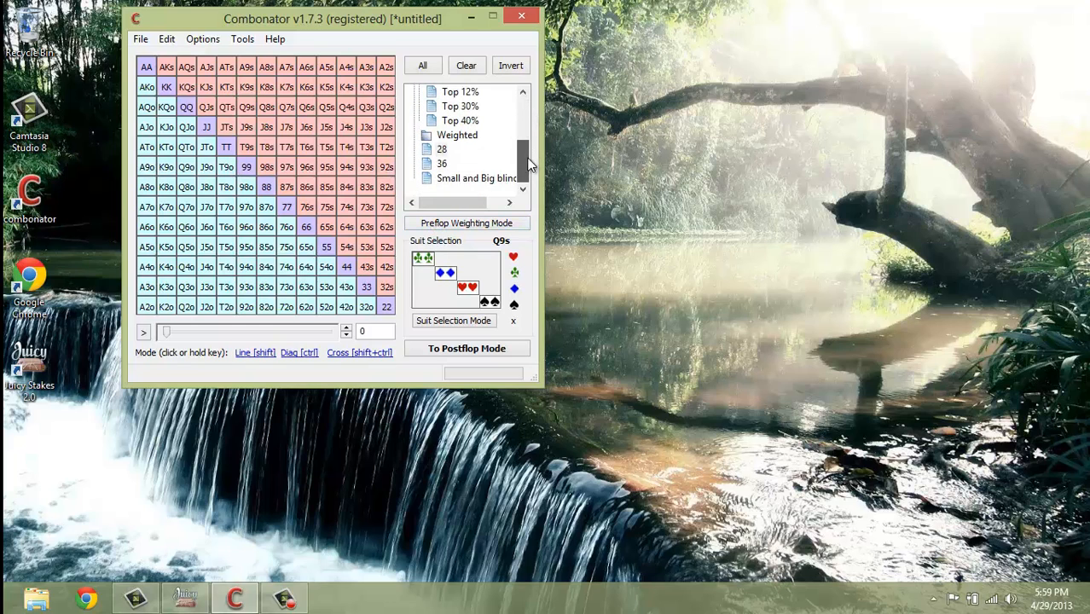
double_click(457, 137)
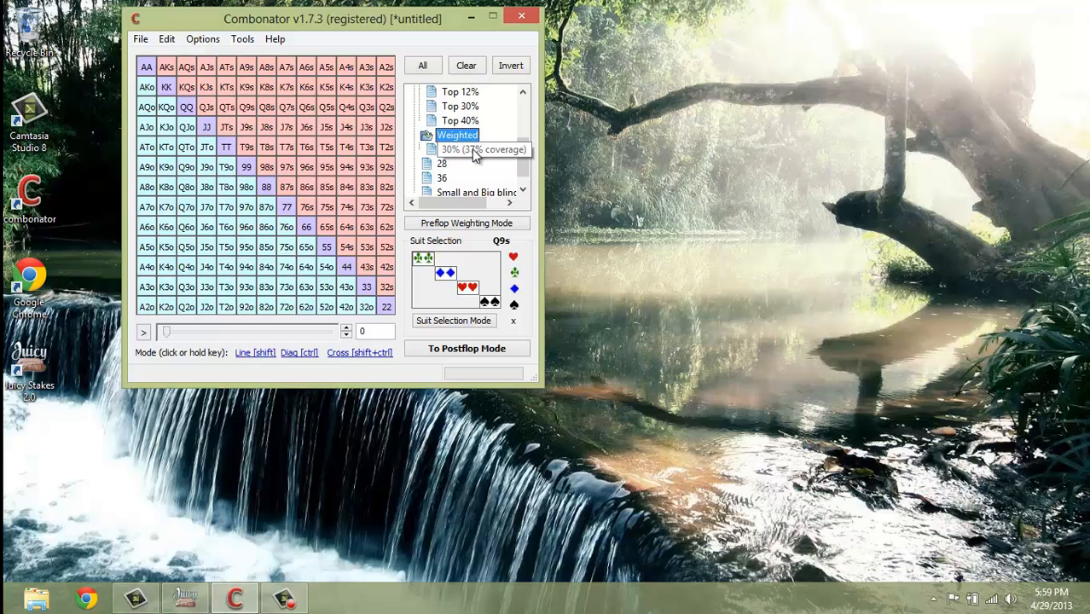
click(479, 152)
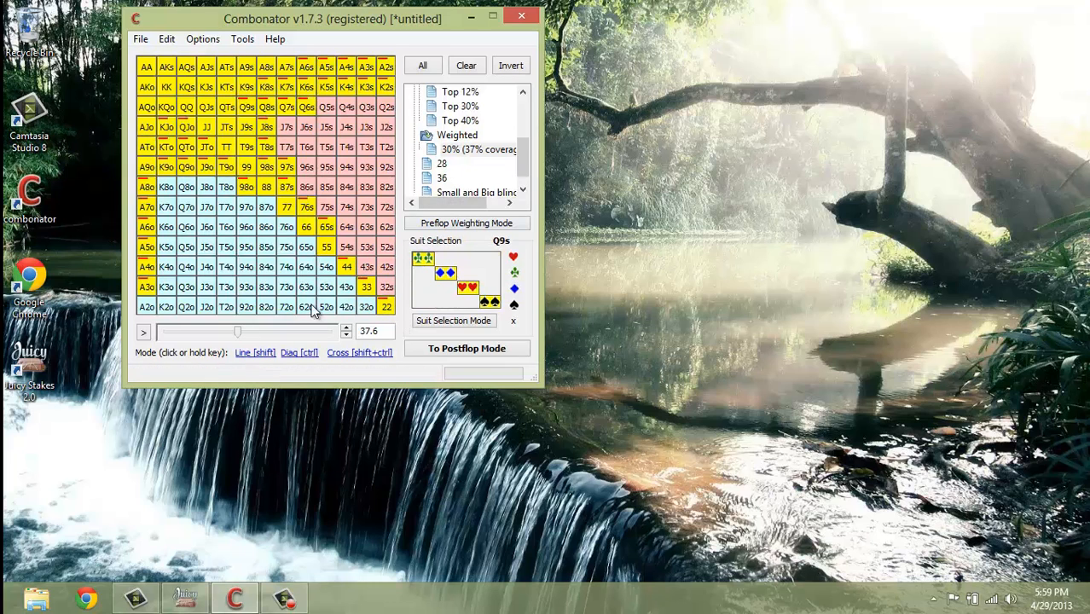
click(441, 177)
Replace the range with the top 30% of hands and enable preflop weighting at 2.0.
click(465, 66)
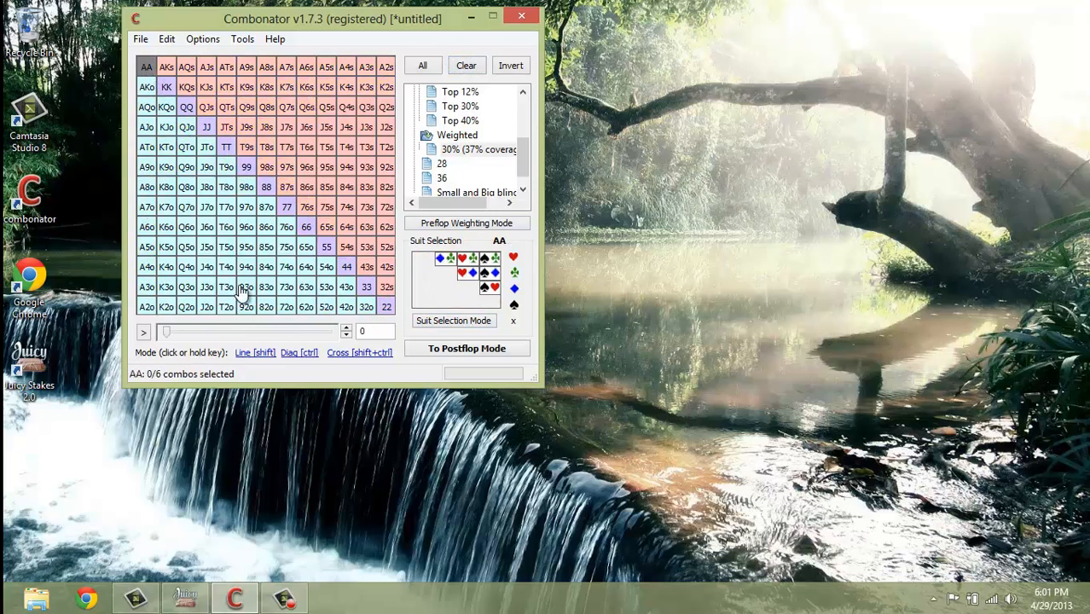
click(359, 333)
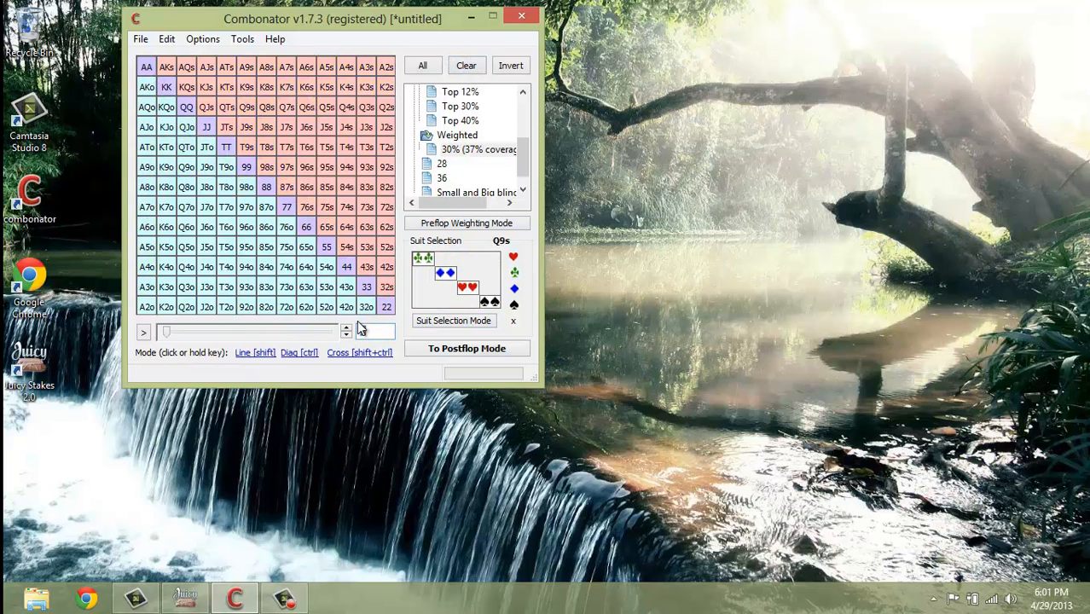
text(30)
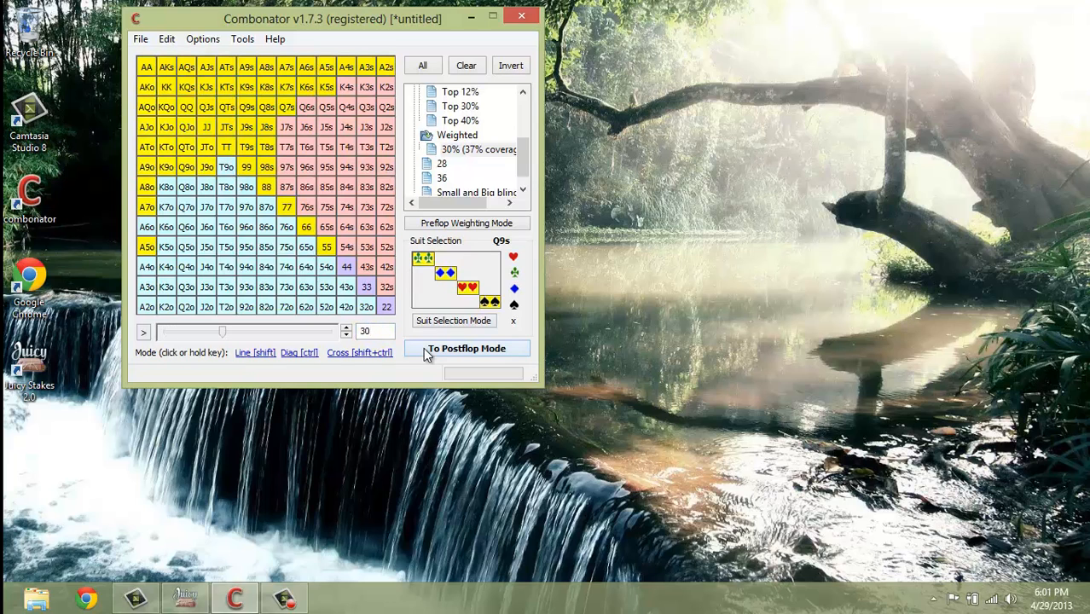
click(475, 224)
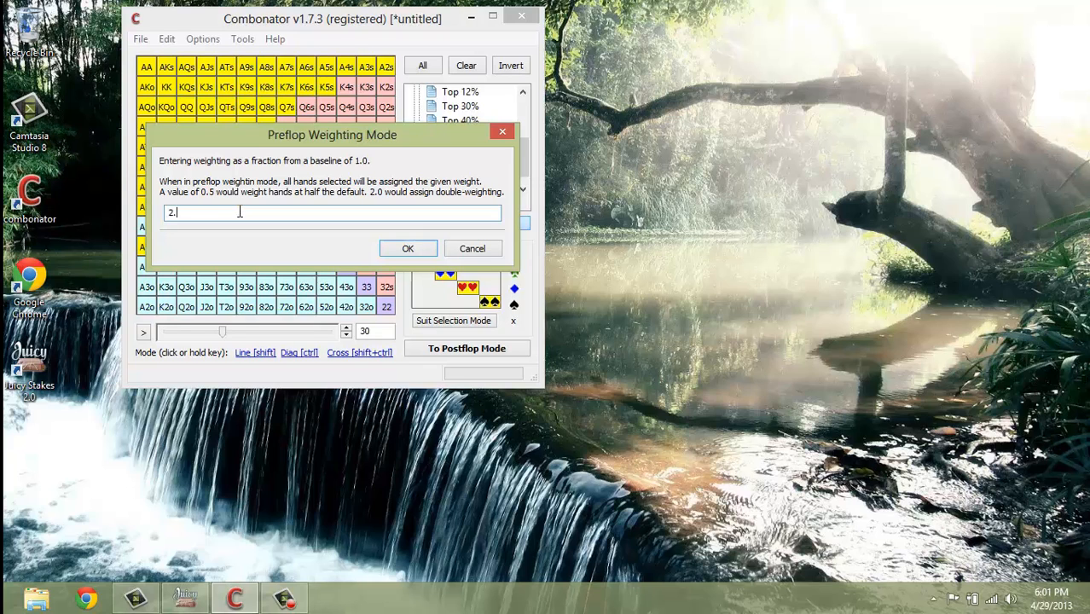
click(407, 248)
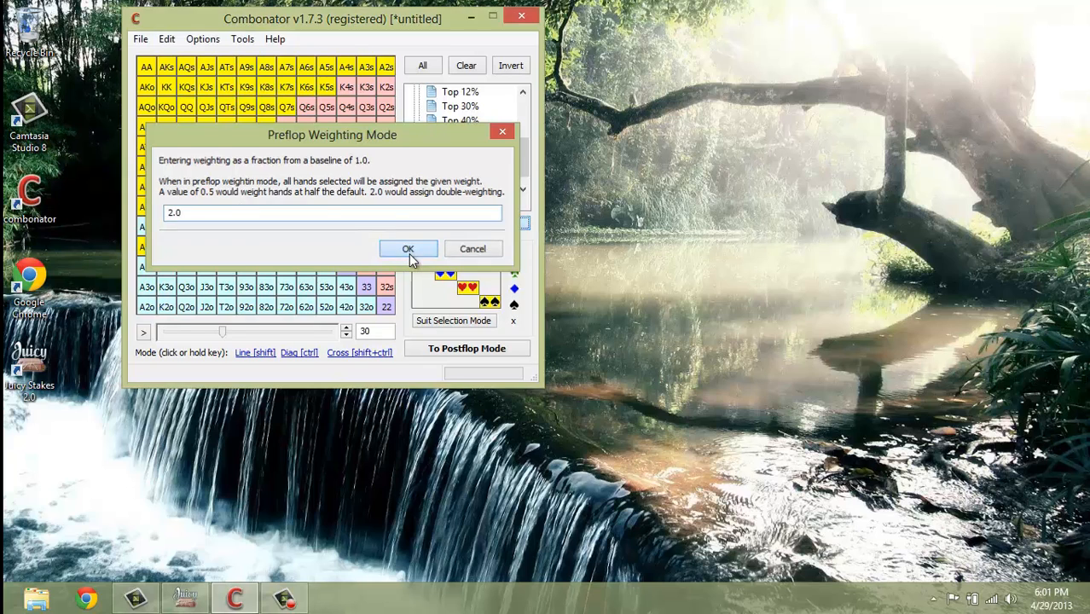
Apply the double weighting to AA, KK, QQ, AKs, AQs, AJs, KQs, KJs, AKo, AQo and KQo.
click(150, 66)
click(172, 69)
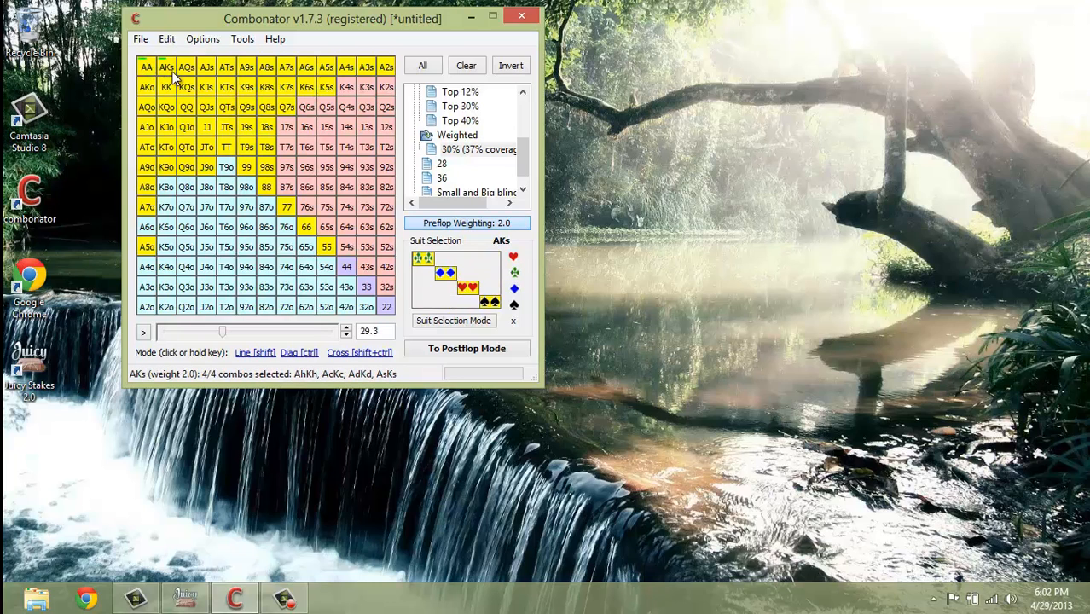
click(184, 66)
click(205, 64)
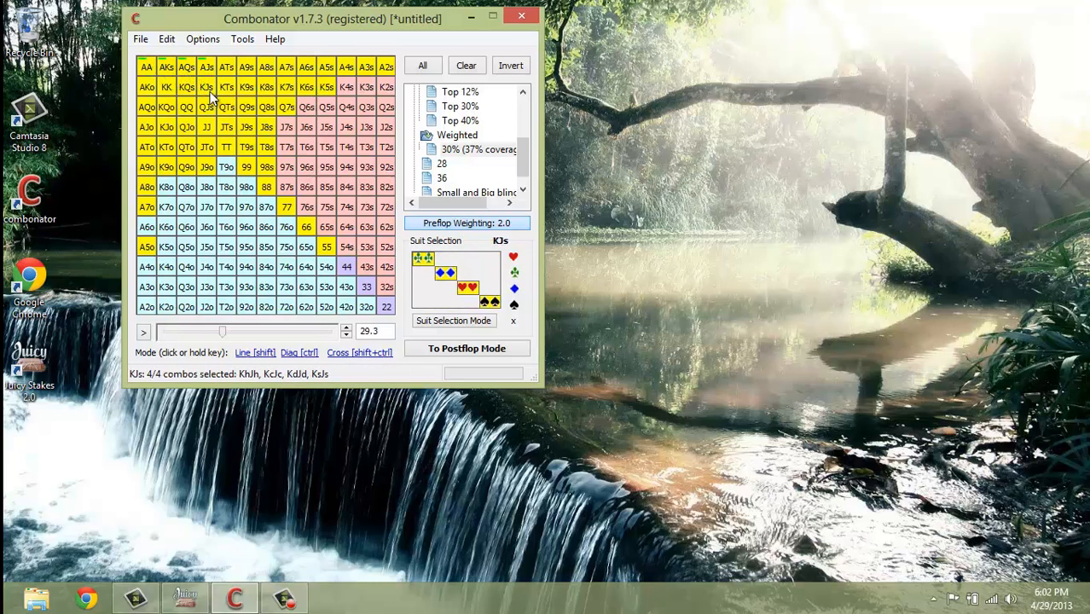
click(194, 87)
click(166, 108)
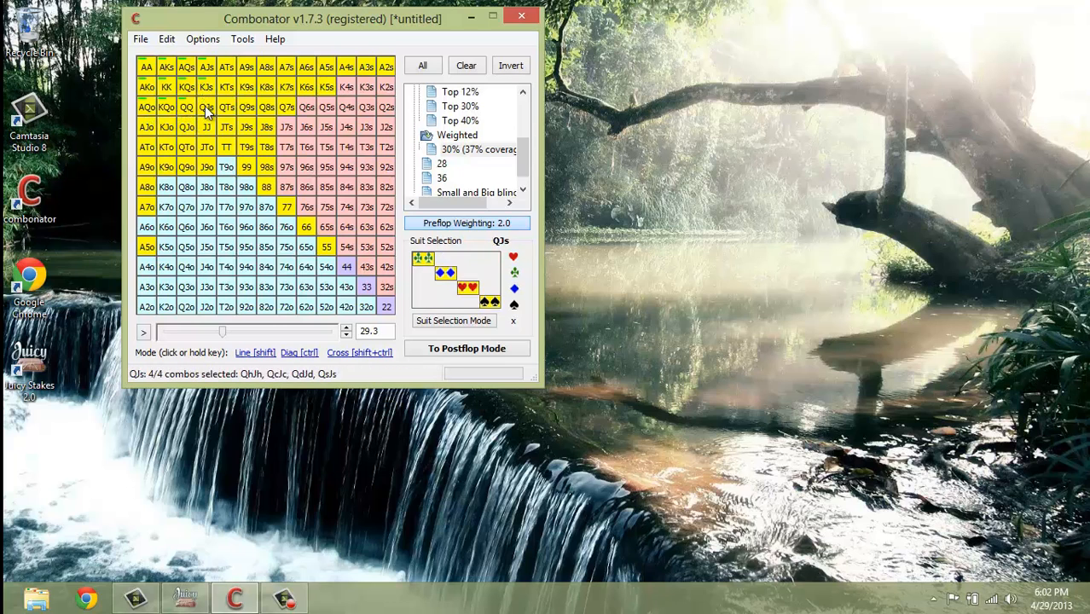
Apply the double weighting to the pairs 55 through JJ and reduce the range to 28.4%.
click(146, 244)
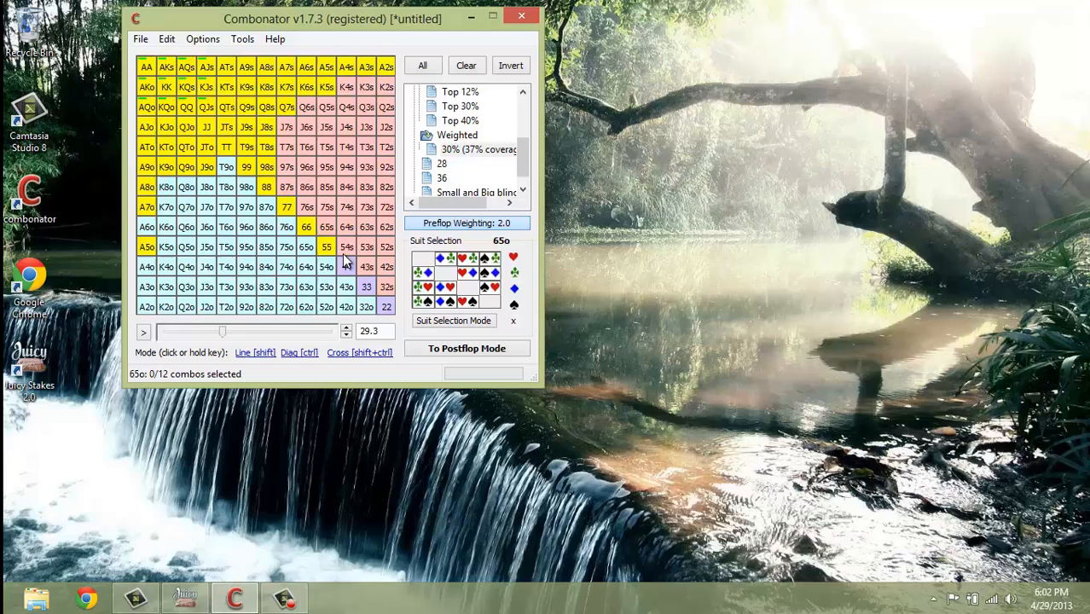
click(306, 231)
click(285, 209)
click(267, 189)
click(247, 169)
click(227, 151)
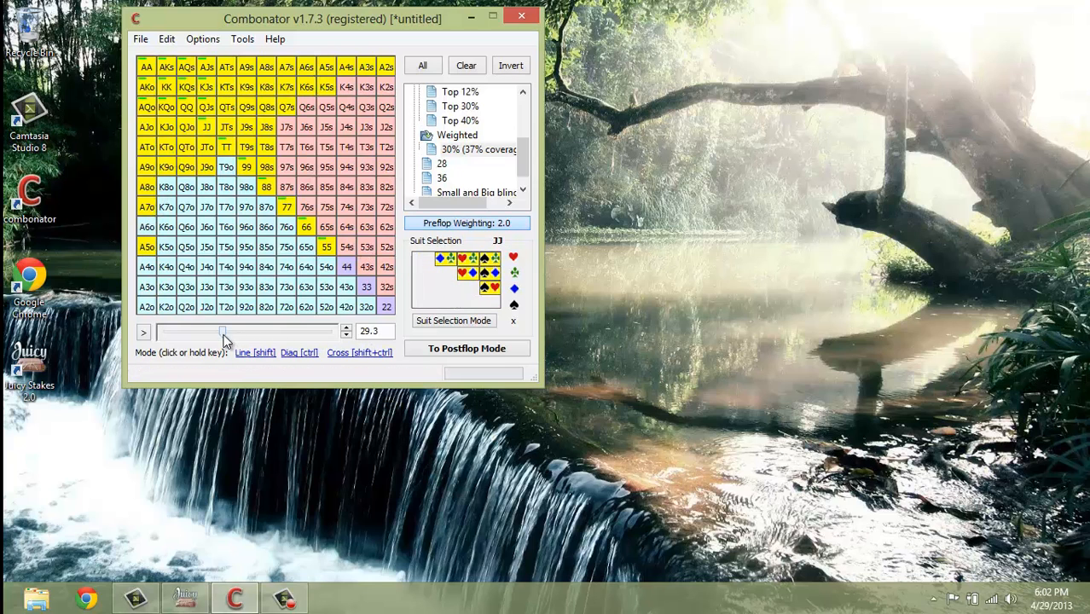
drag(223, 336, 222, 334)
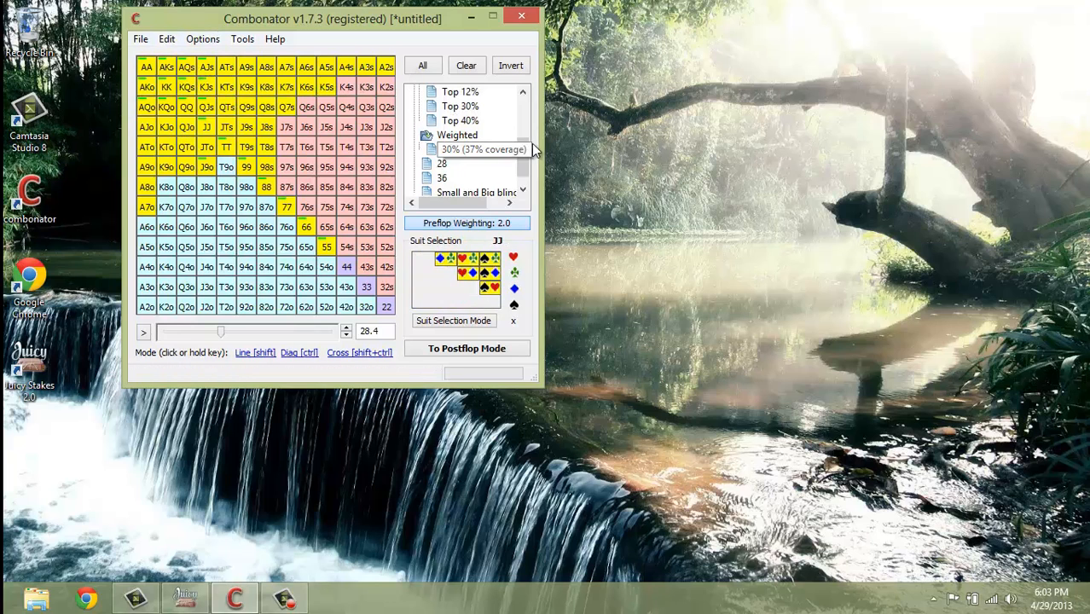
Save the weighted hands as a new custom range named tight raiser.
scroll(522, 149, up, 5)
right_click(477, 91)
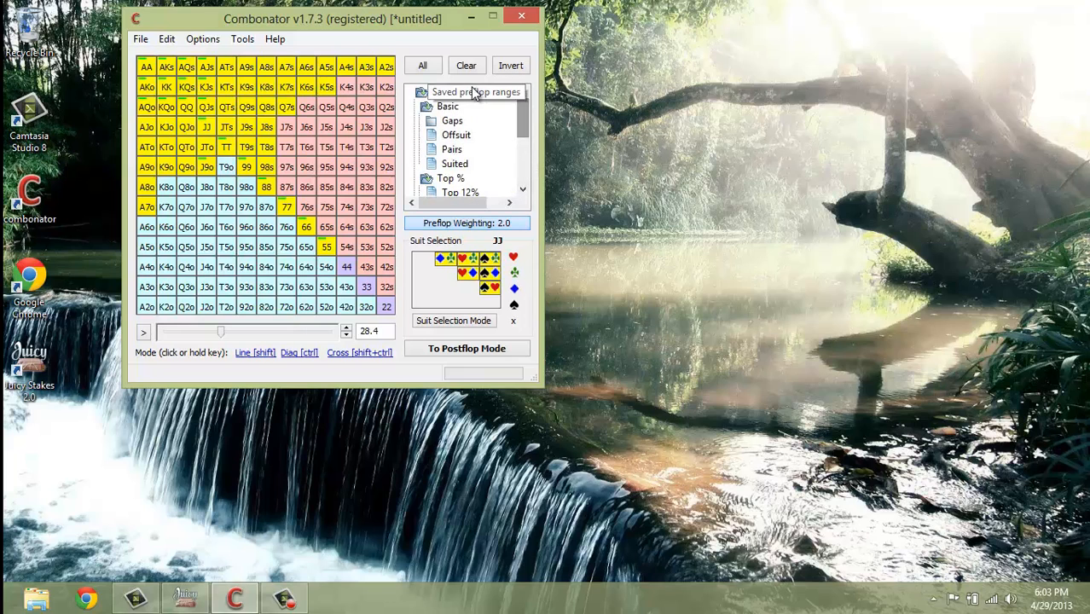
key(Escape)
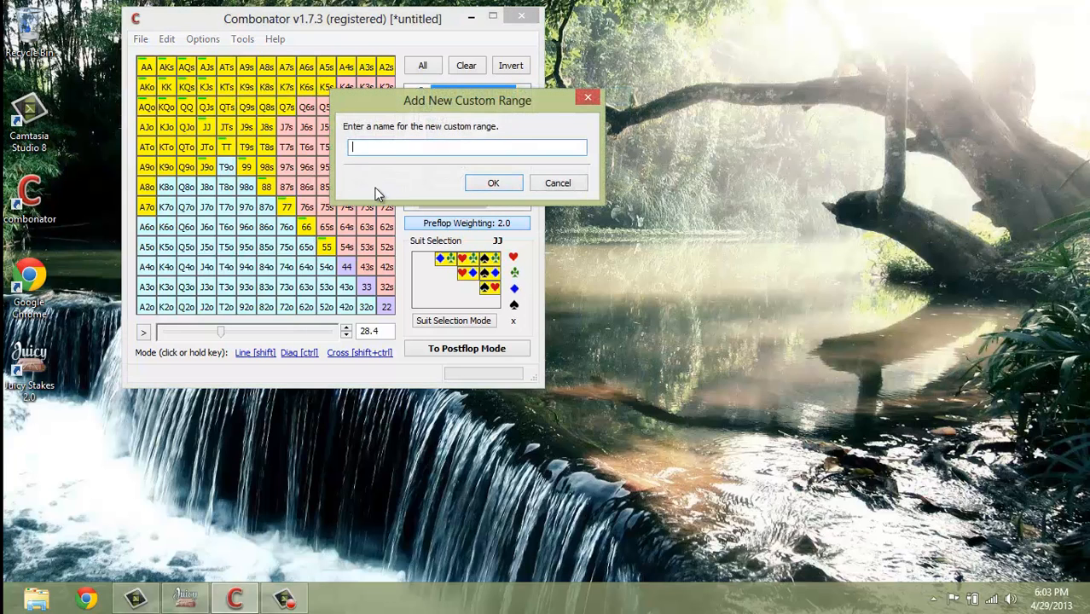
text(tight raiuser)
key(BackSpace)
key(BackSpace)
key(BackSpace)
key(BackSpace)
key(BackSpace)
key(BackSpace)
key(BackSpace)
key(BackSpace)
key(BackSpace)
key(BackSpace)
key(BackSpace)
key(BackSpace)
key(BackSpace)
text(tight raiser)
key(Return)
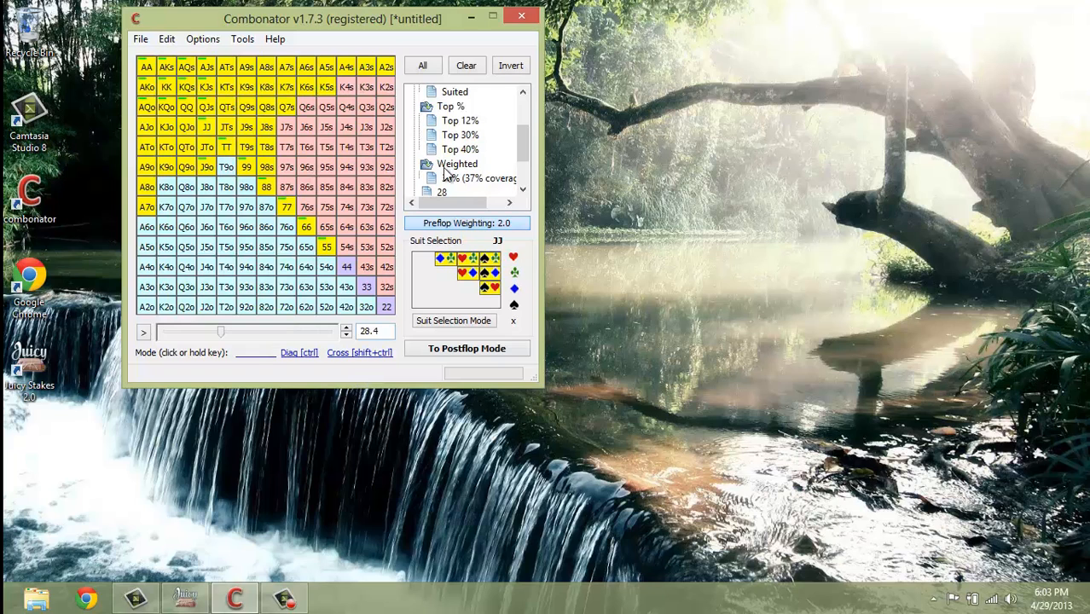
Clear the range and select only the JJ combos that contain a heart.
click(467, 66)
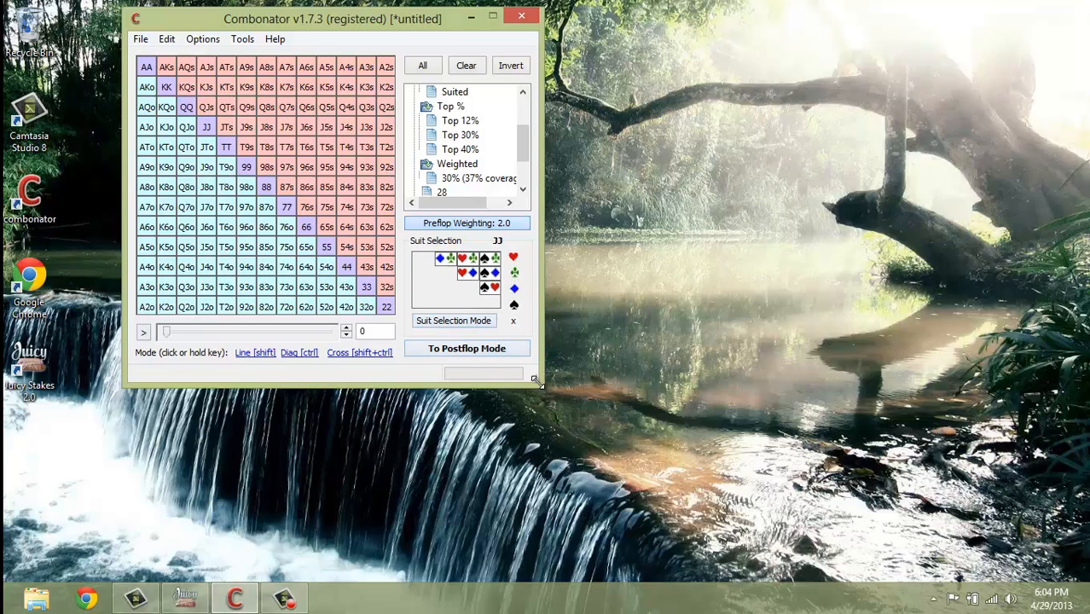
click(517, 271)
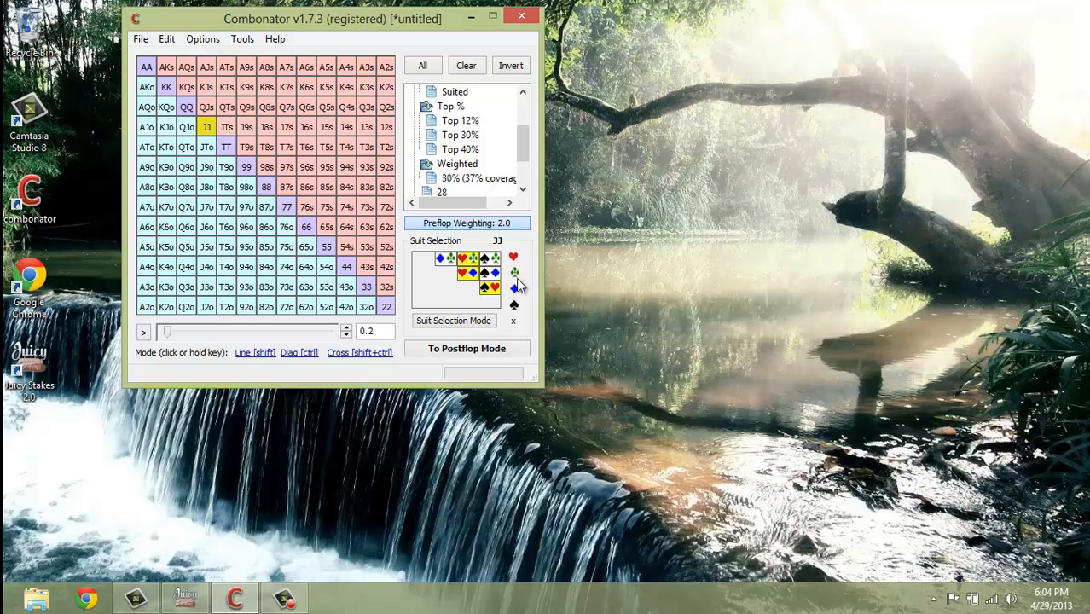
Turn off preflop weighting and clear all selected hands from the grid.
click(459, 68)
mouse_move(143, 68)
mouse_down()
mouse_move(274, 122)
mouse_move(212, 184)
mouse_up()
click(463, 222)
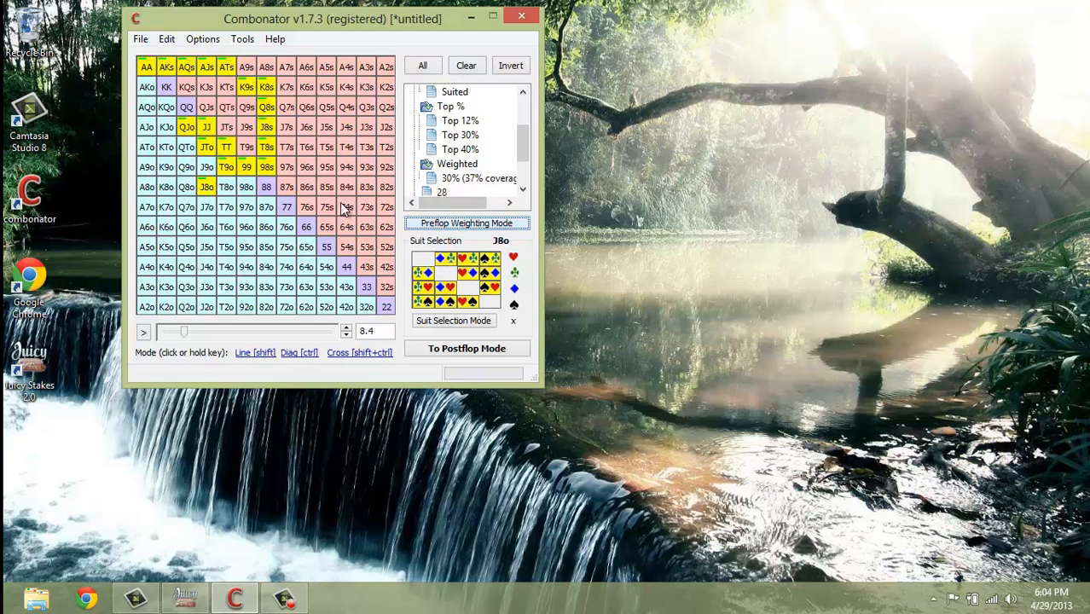
click(463, 67)
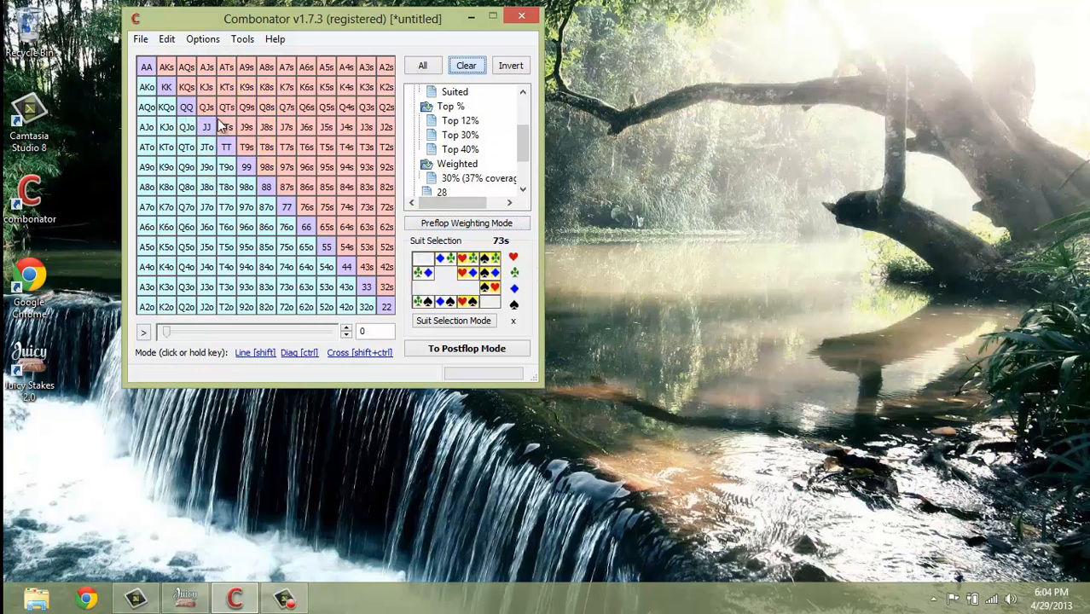
Paint a scattered freehand selection of hands across the grid, covering about 29.1% of all hands.
mouse_move(168, 88)
mouse_down()
mouse_move(208, 154)
mouse_move(231, 270)
mouse_move(187, 127)
mouse_move(359, 205)
mouse_move(238, 277)
mouse_move(387, 168)
mouse_up()
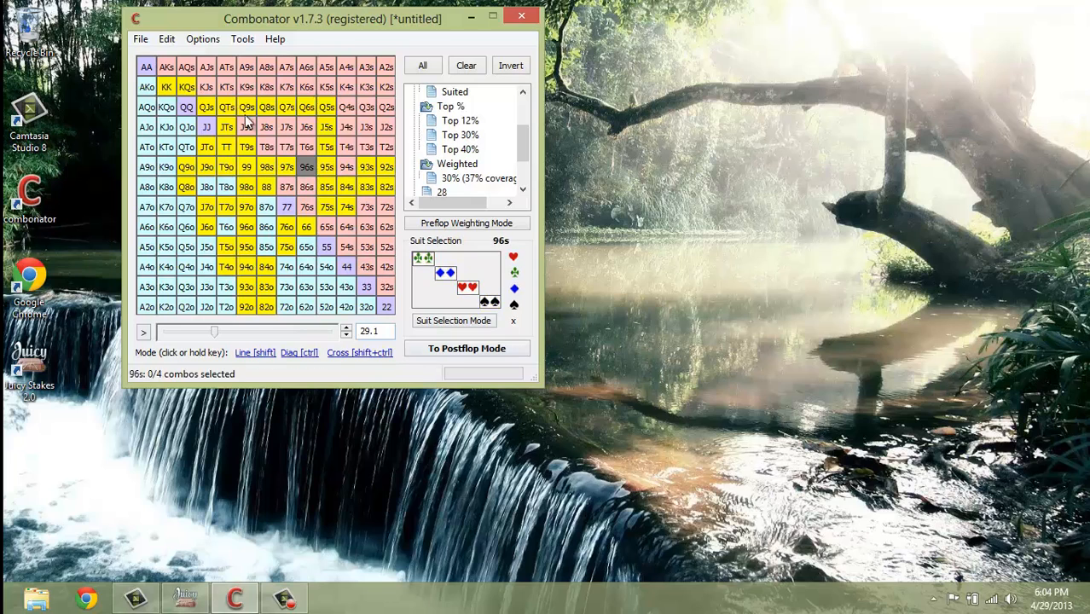
click(186, 168)
click(187, 170)
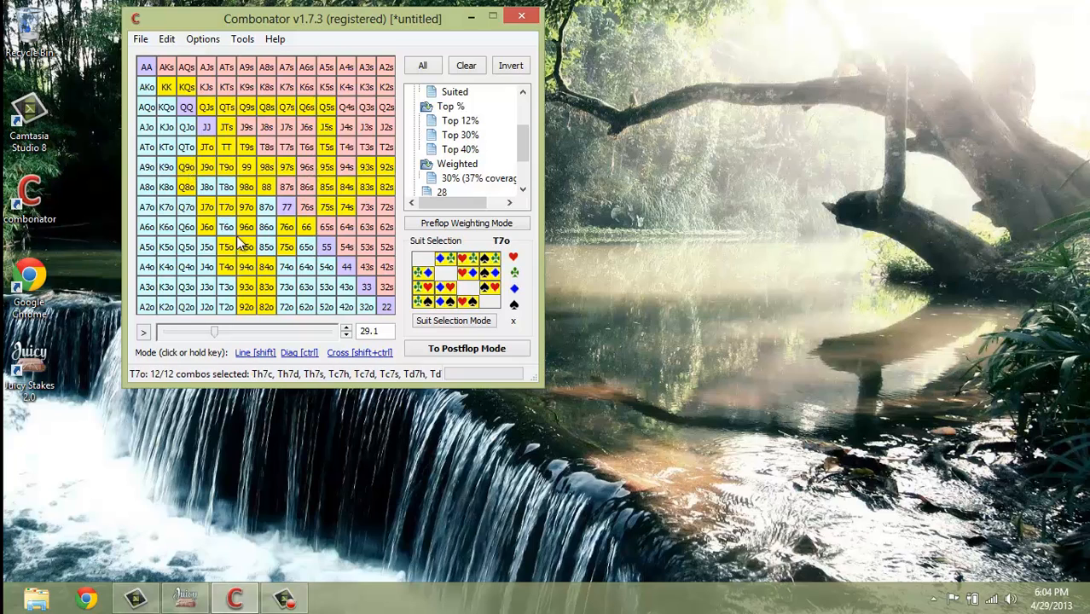
Apply a suit selection of combos containing a heart or club to 99, T9o, KJo and 43s, and clear the grid.
click(460, 323)
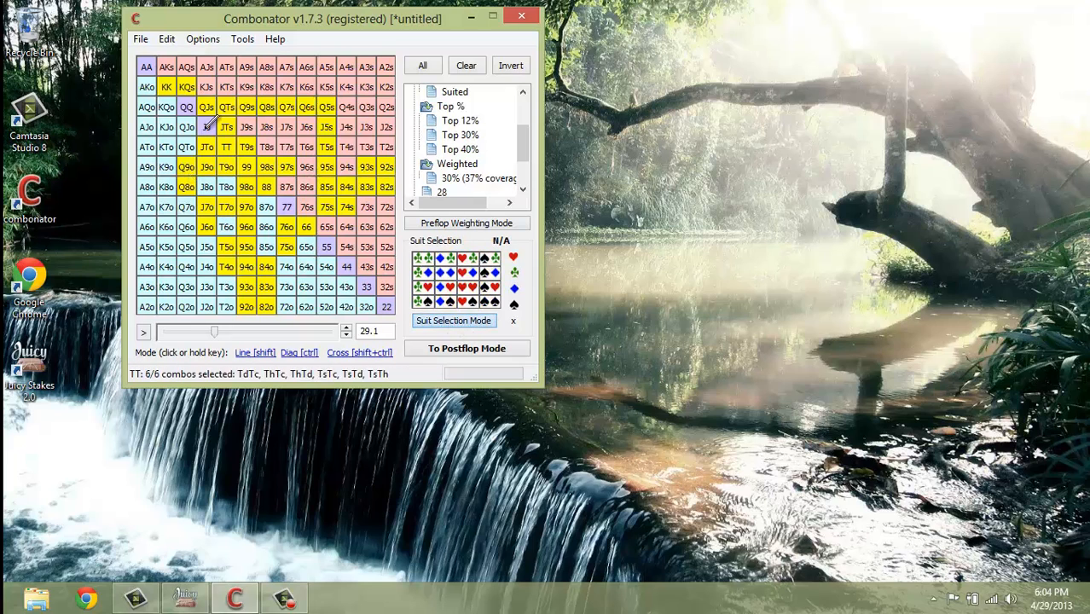
click(512, 257)
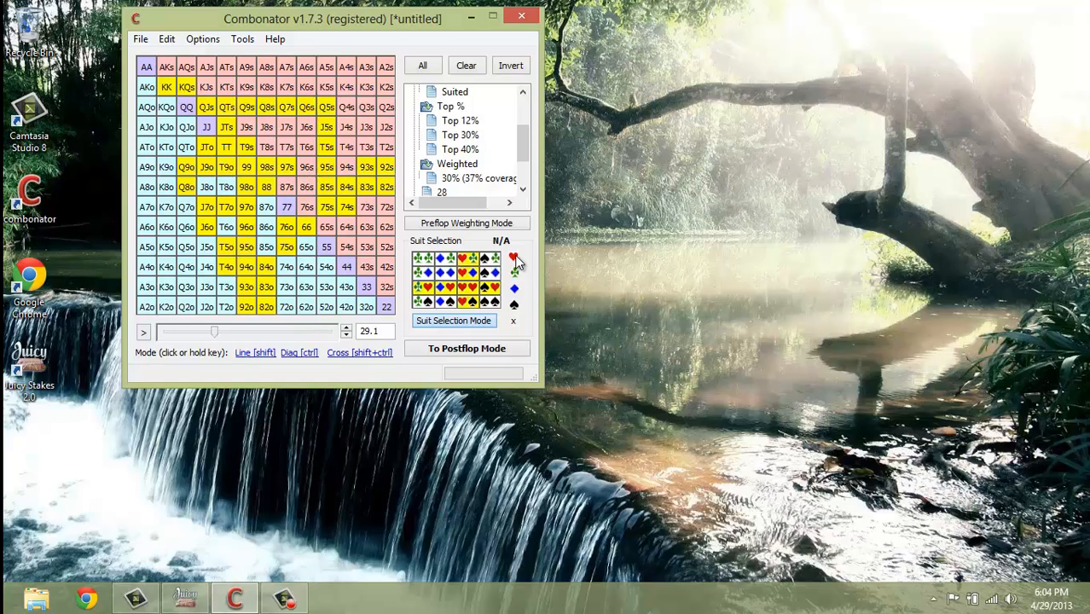
click(513, 272)
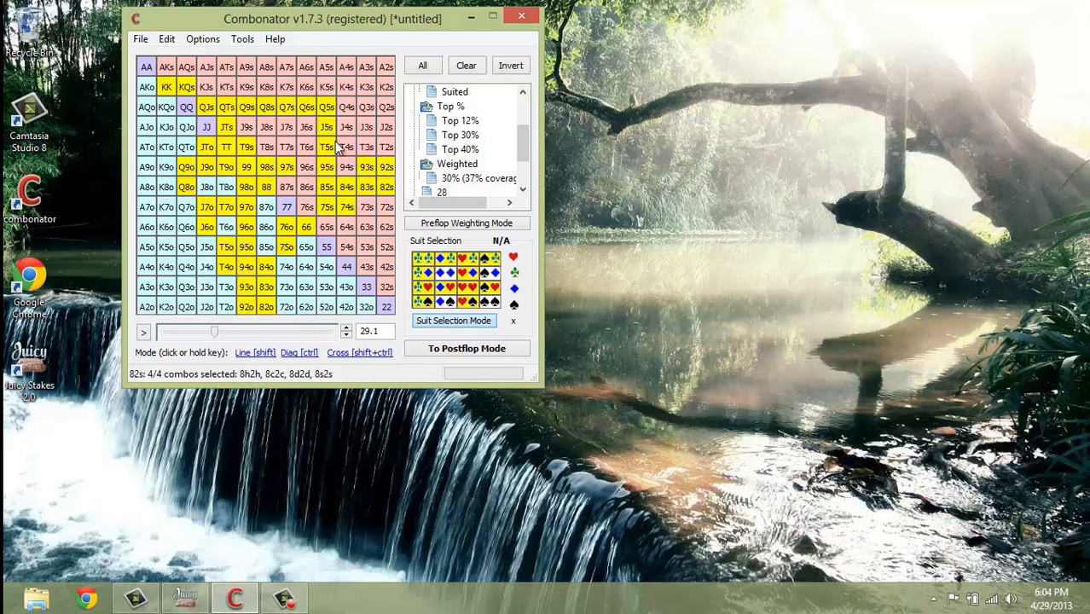
click(252, 165)
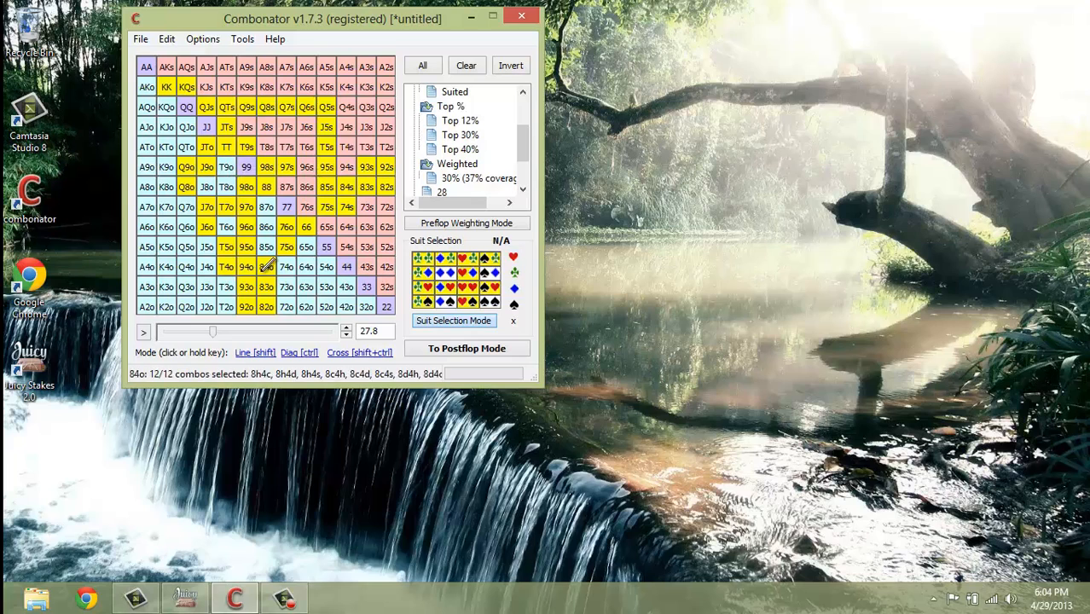
click(230, 165)
drag(232, 168, 246, 168)
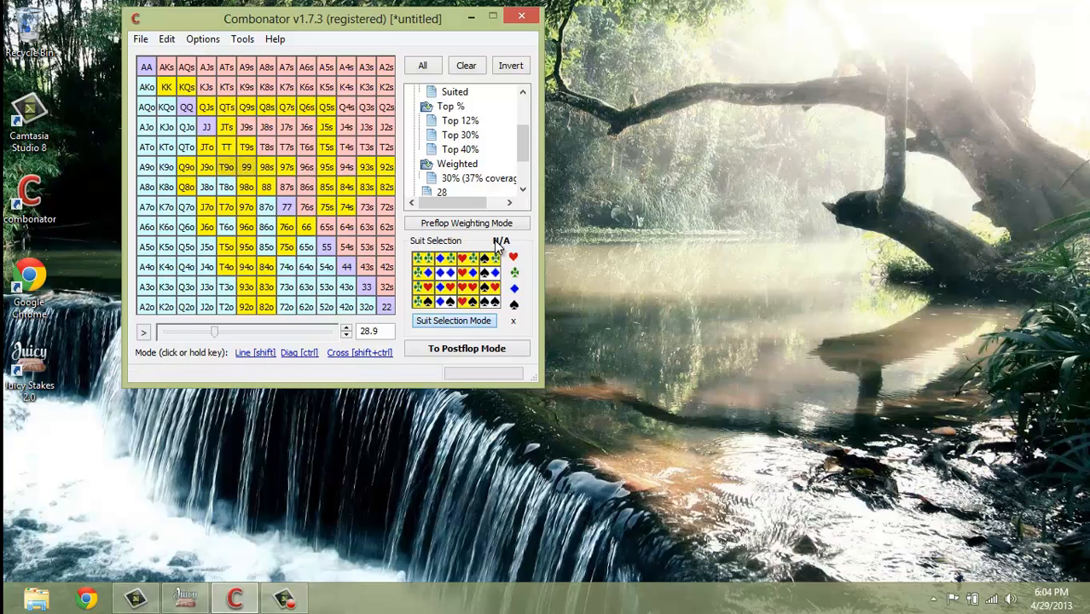
click(166, 127)
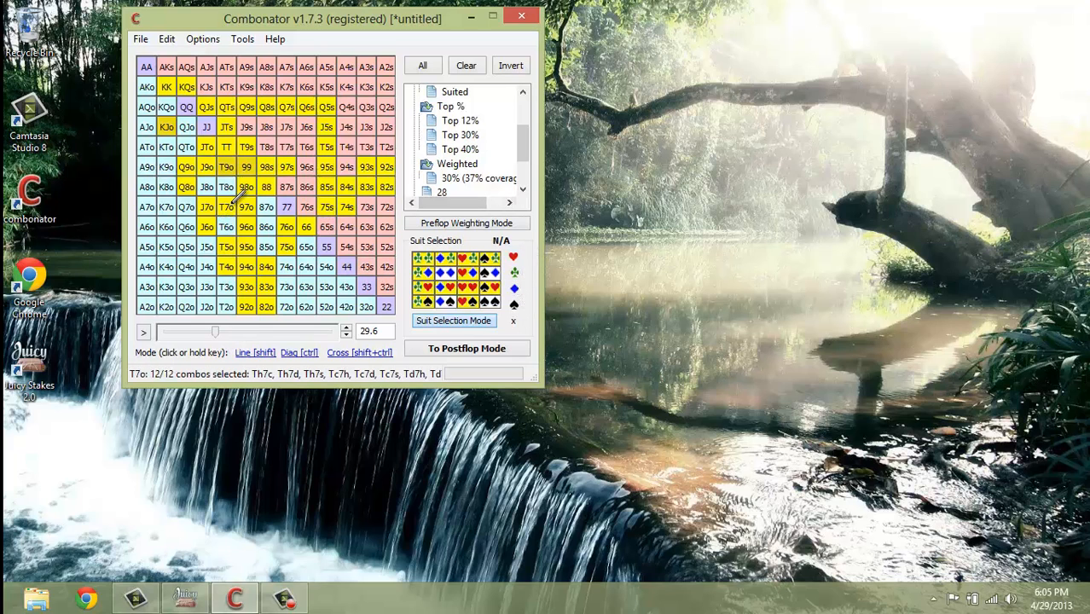
click(369, 266)
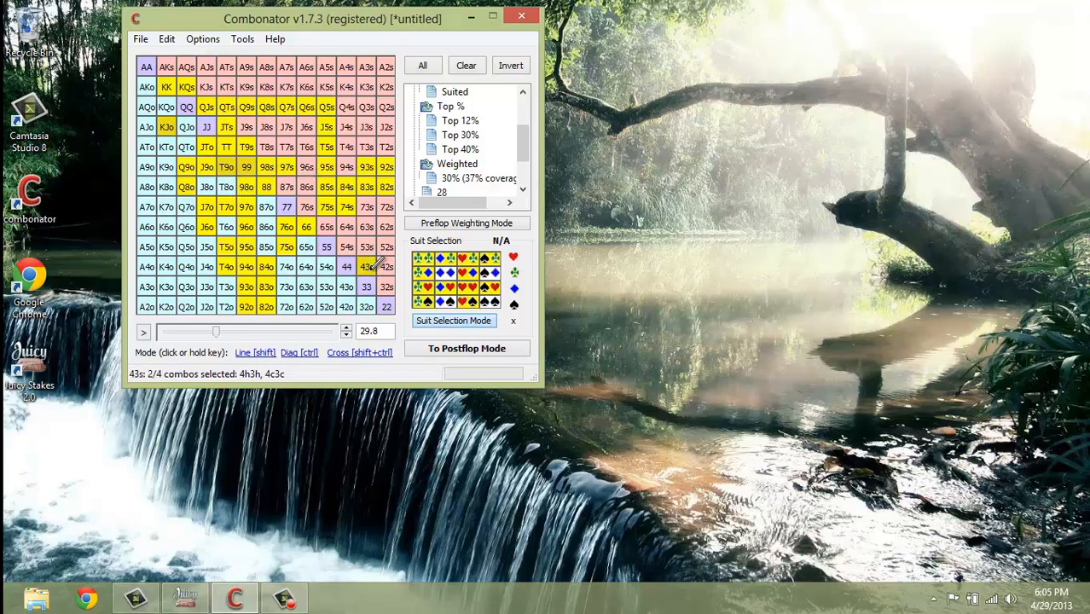
click(290, 165)
click(290, 165)
click(467, 68)
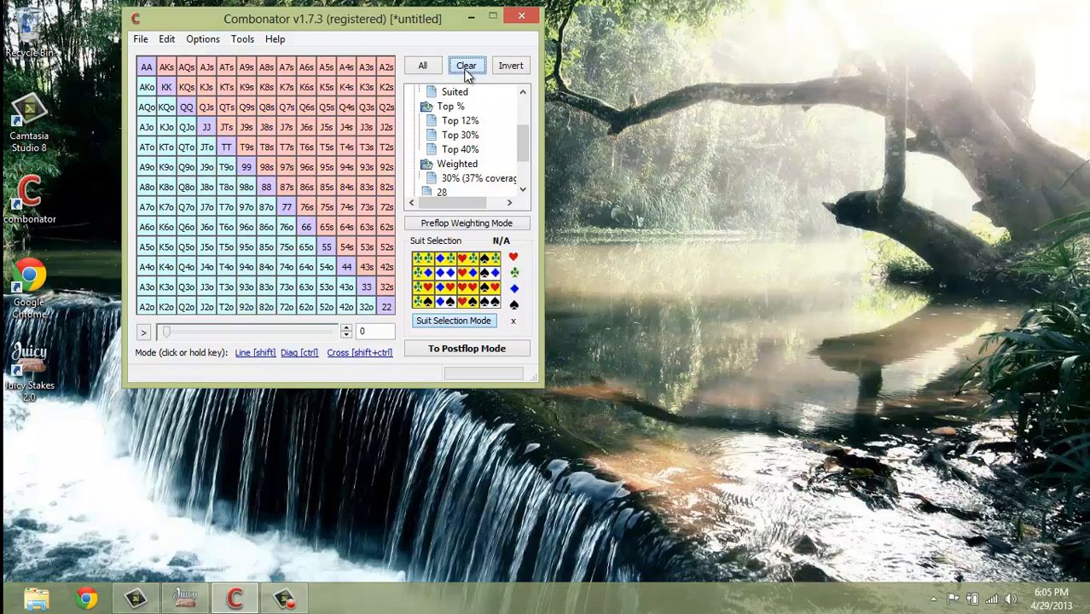
Restart suit selection with clubs and hearts, apply it to the AA-to-A2o column plus K6o, K5o and K4o, and clear the grid.
click(452, 320)
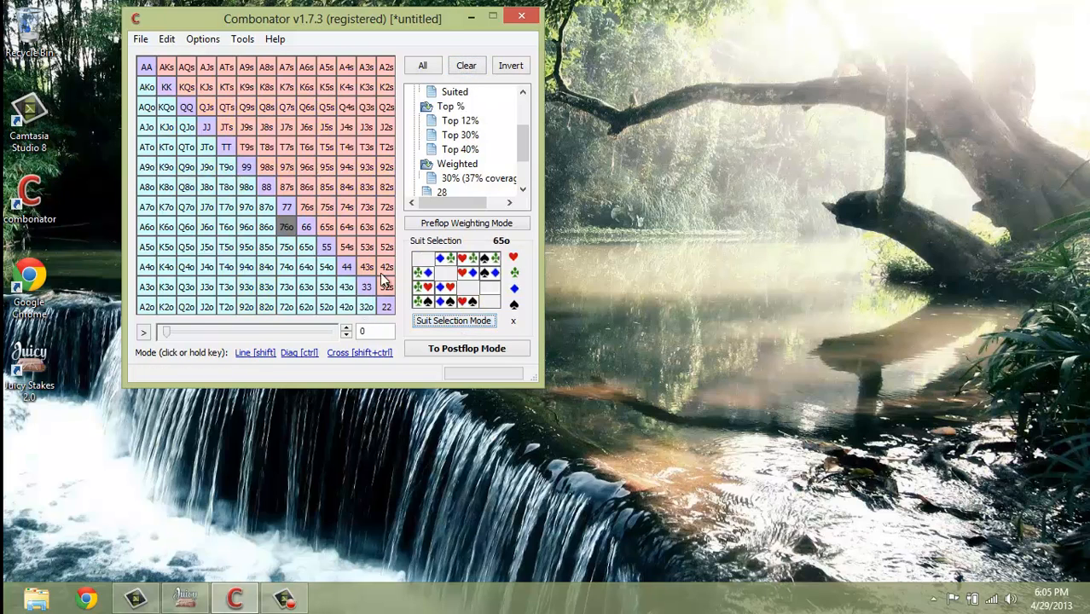
click(459, 321)
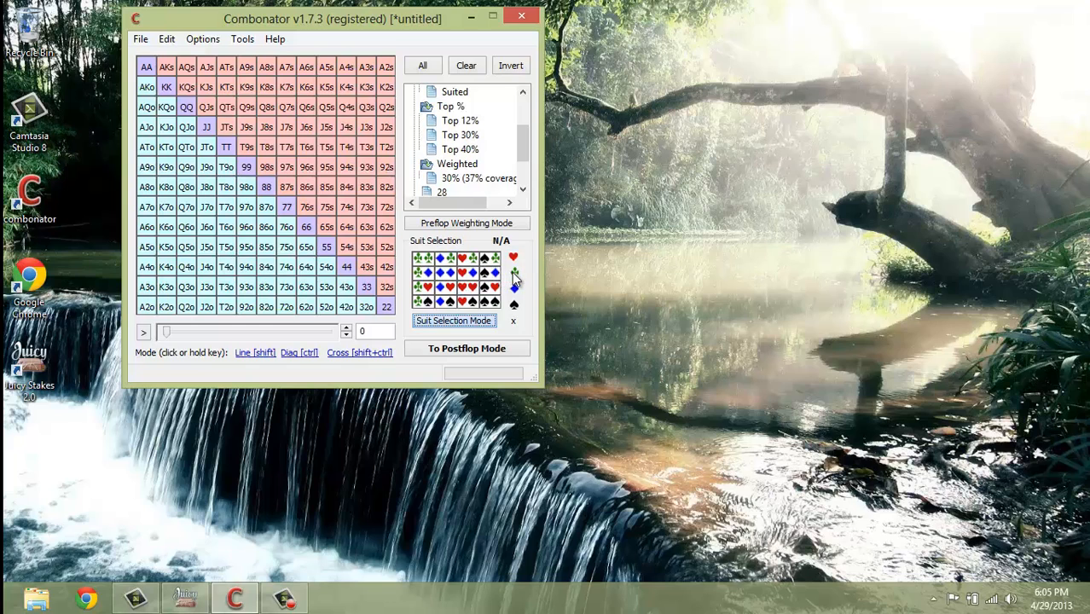
click(514, 272)
click(513, 257)
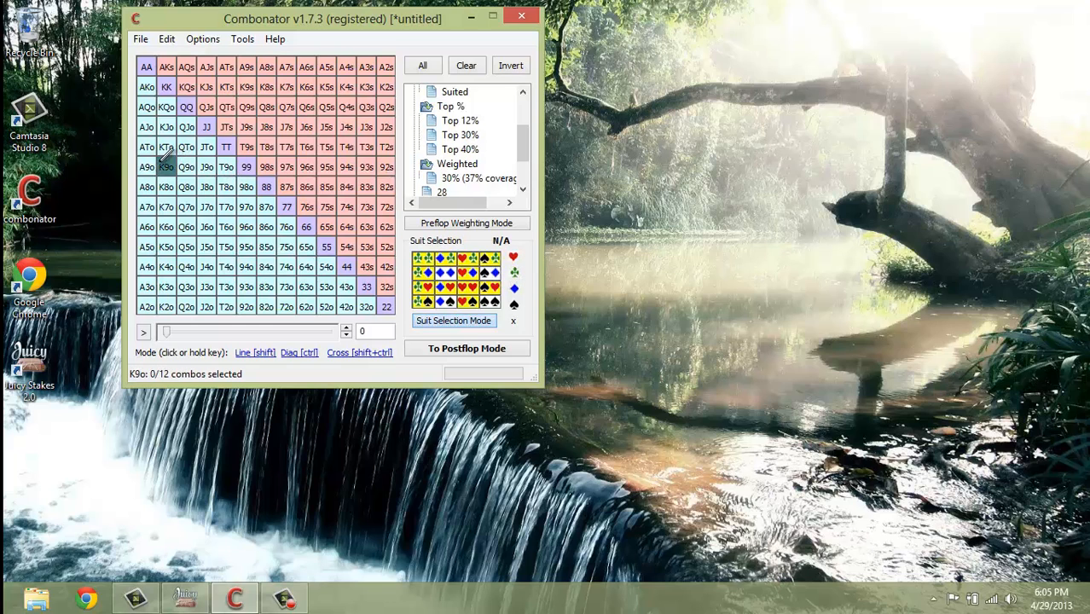
mouse_move(147, 67)
mouse_down()
mouse_move(161, 251)
mouse_move(147, 307)
mouse_up()
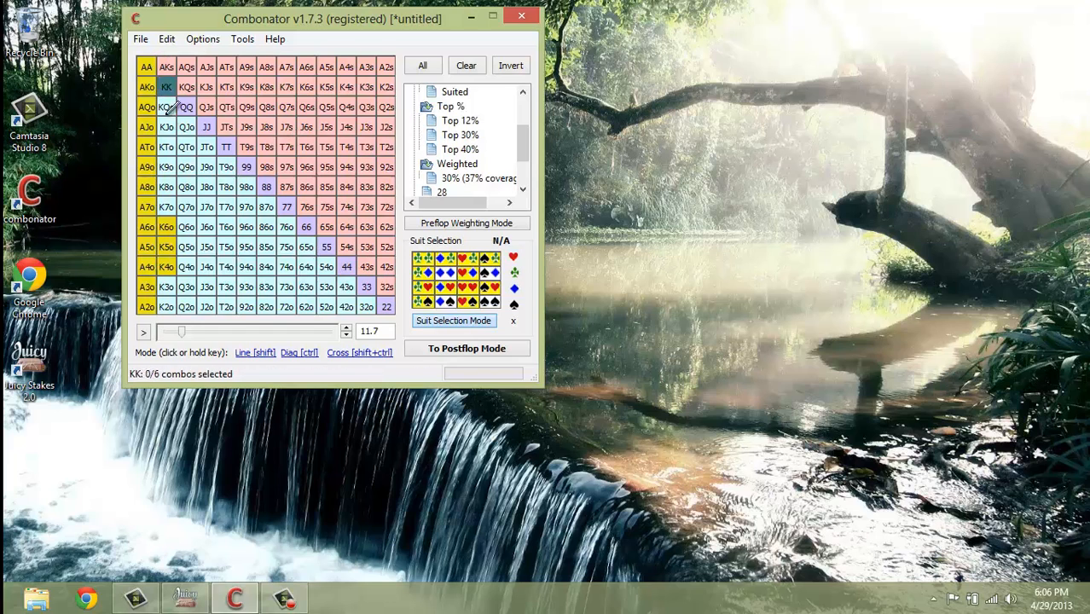
click(468, 65)
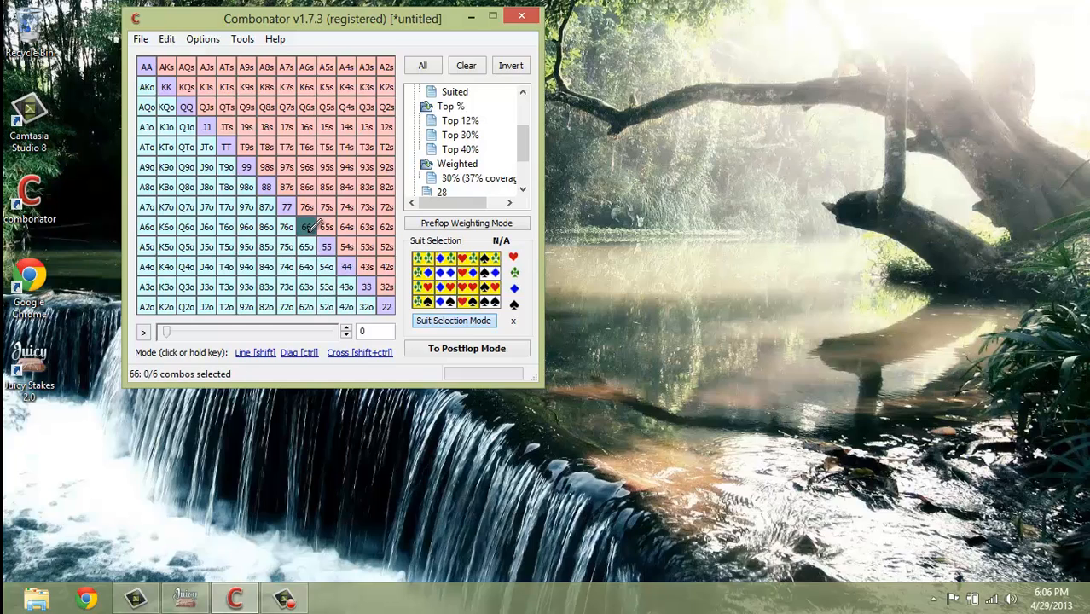
Use Cross mode to select every hand containing a seven with the heart and club suits, and clear the grid.
click(341, 352)
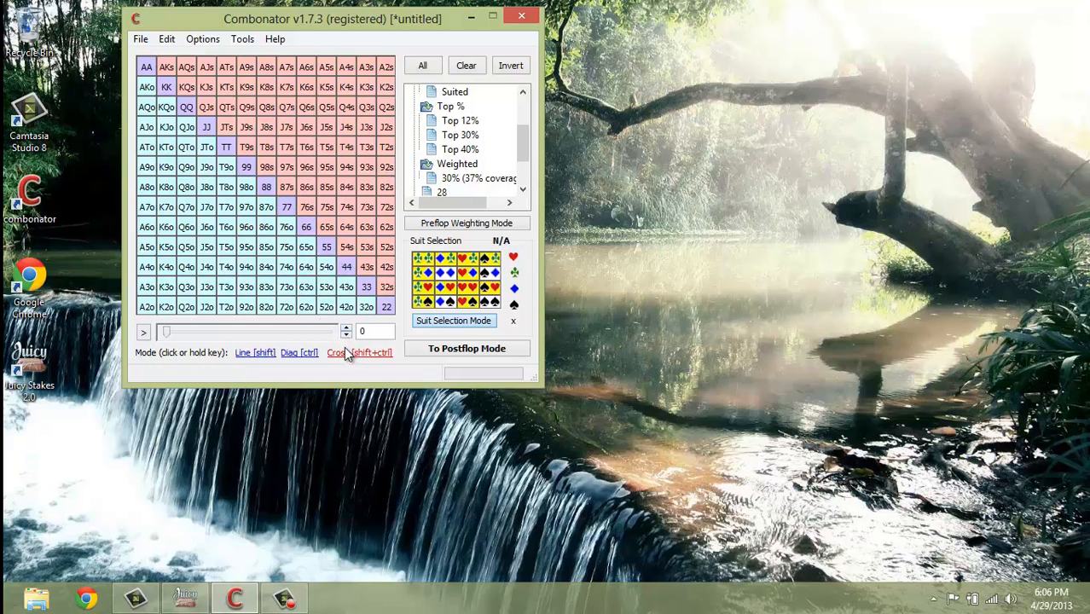
click(284, 205)
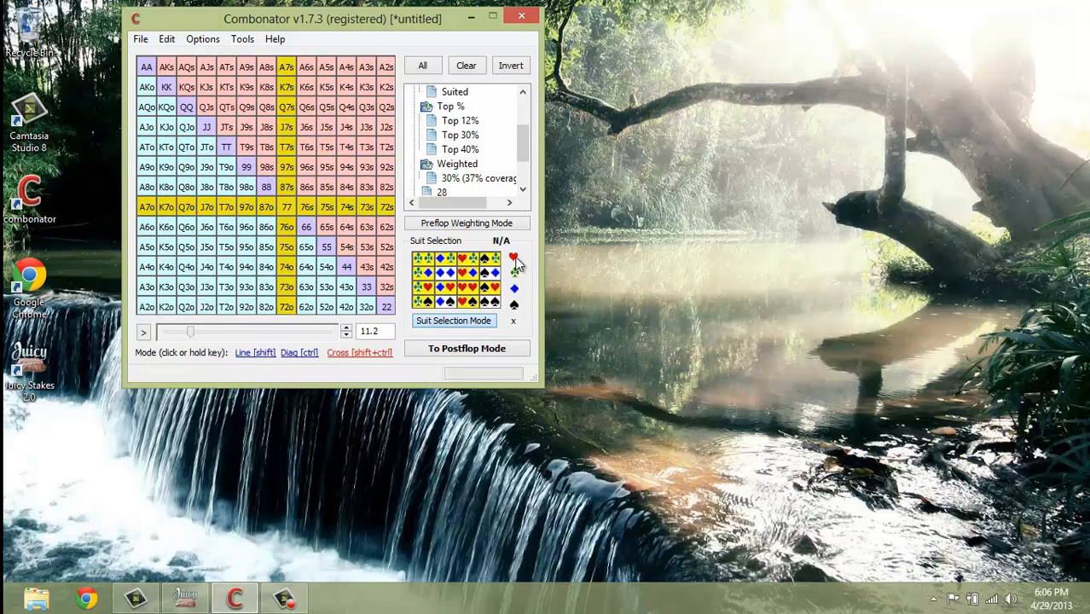
click(463, 66)
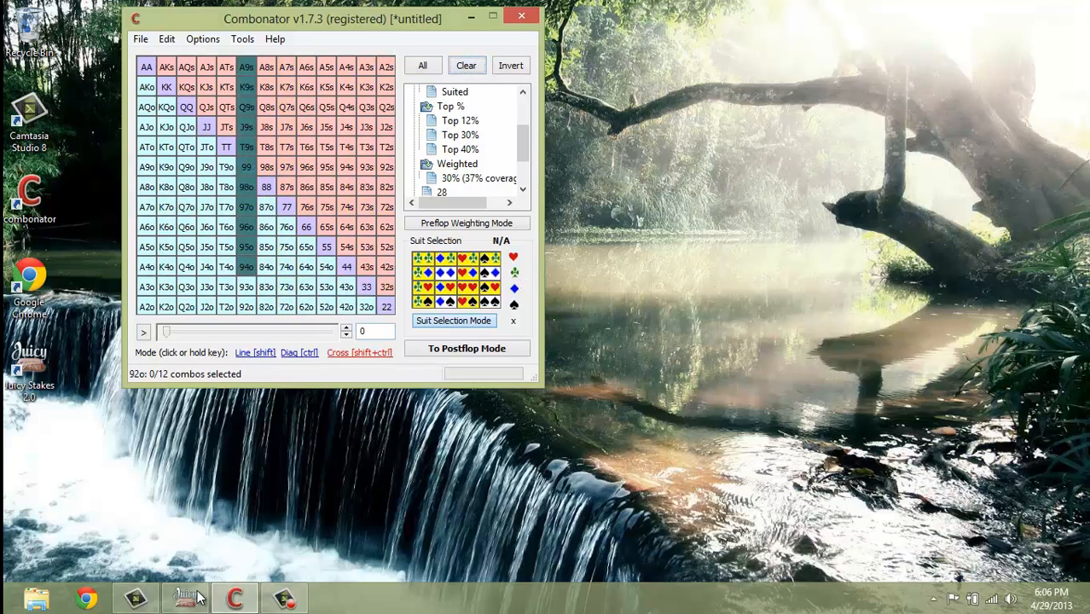
click(285, 599)
click(1046, 547)
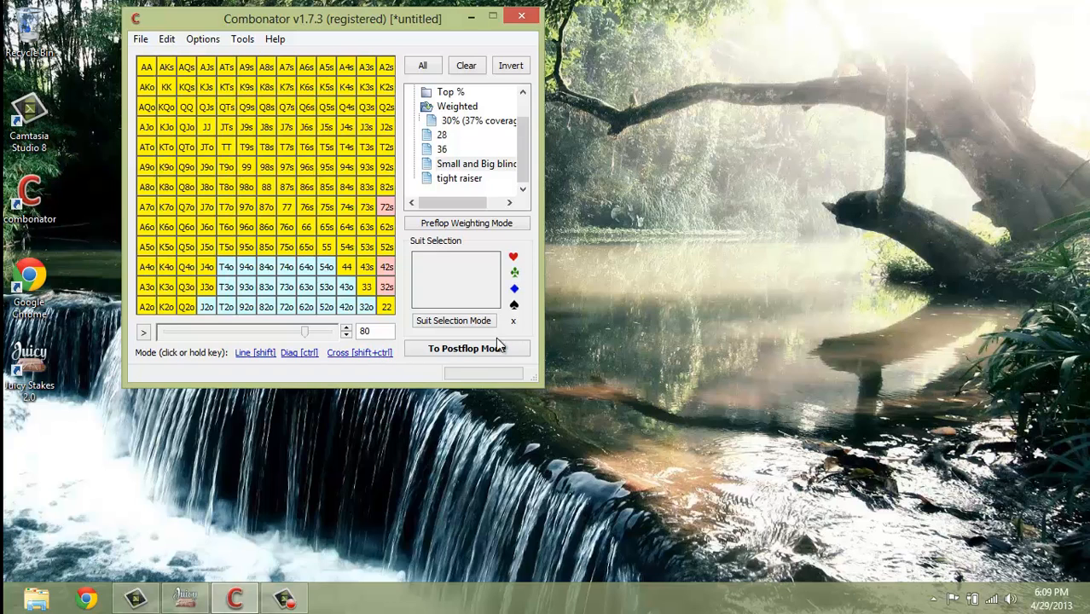
Export the hand grid to the desktop as a PNG image named 80 percent.
click(141, 38)
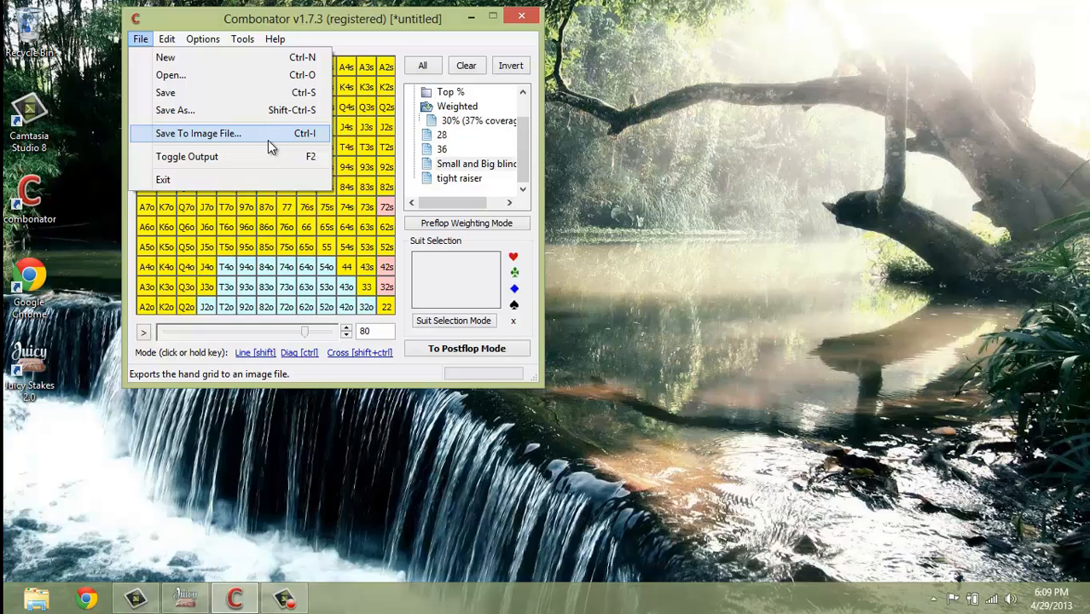
click(178, 135)
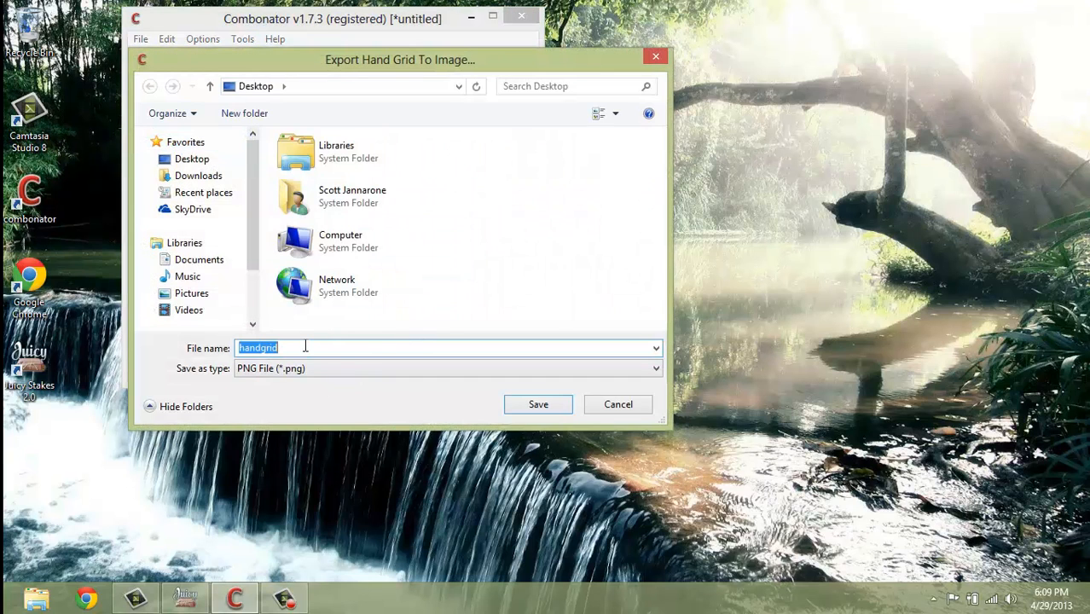
text(8)
text(0 perec)
key(BackSpace)
text(rc)
click(536, 403)
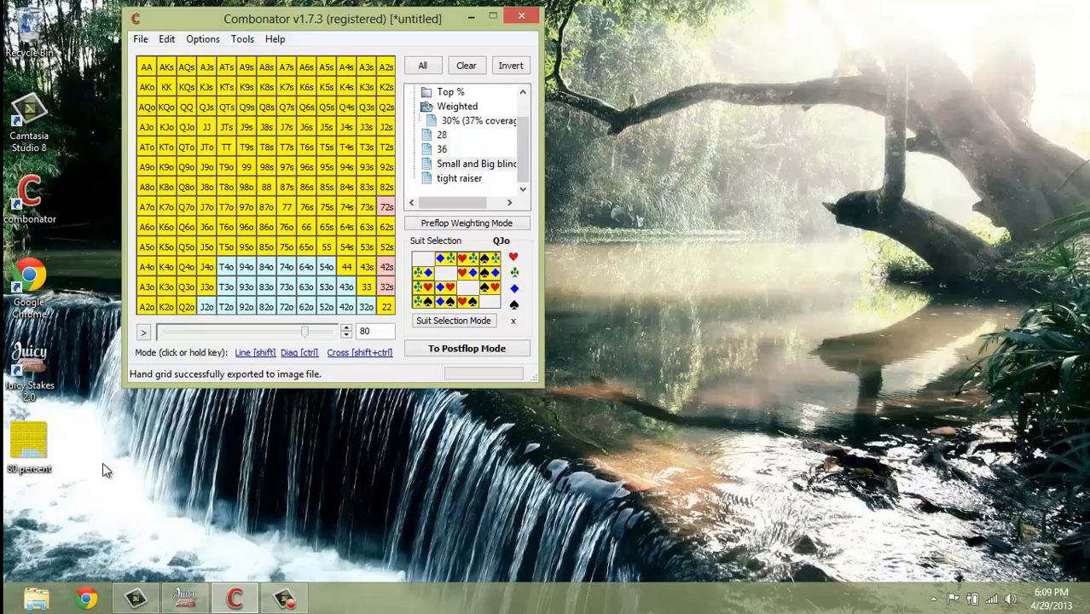
Open the exported 80 percent image from the desktop to check the hand grid, and return to Combonator.
click(45, 450)
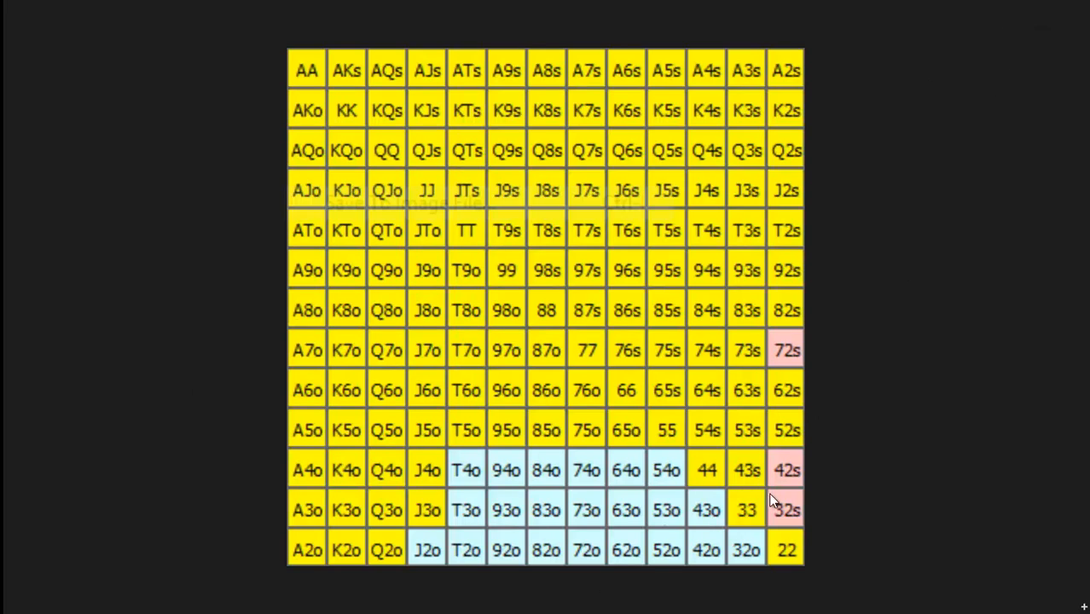
key(Escape)
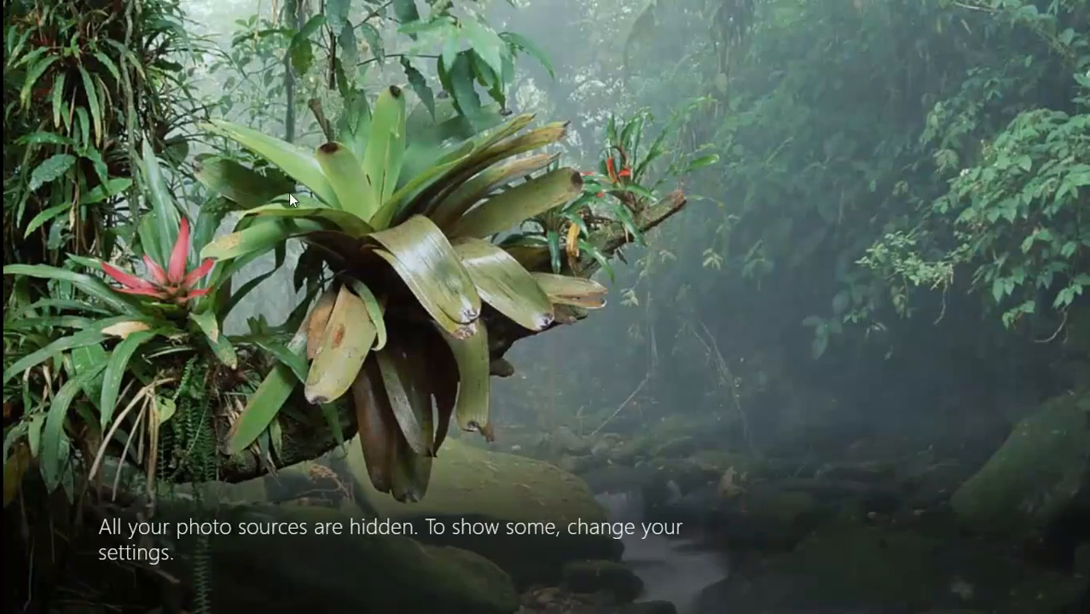
click(4, 7)
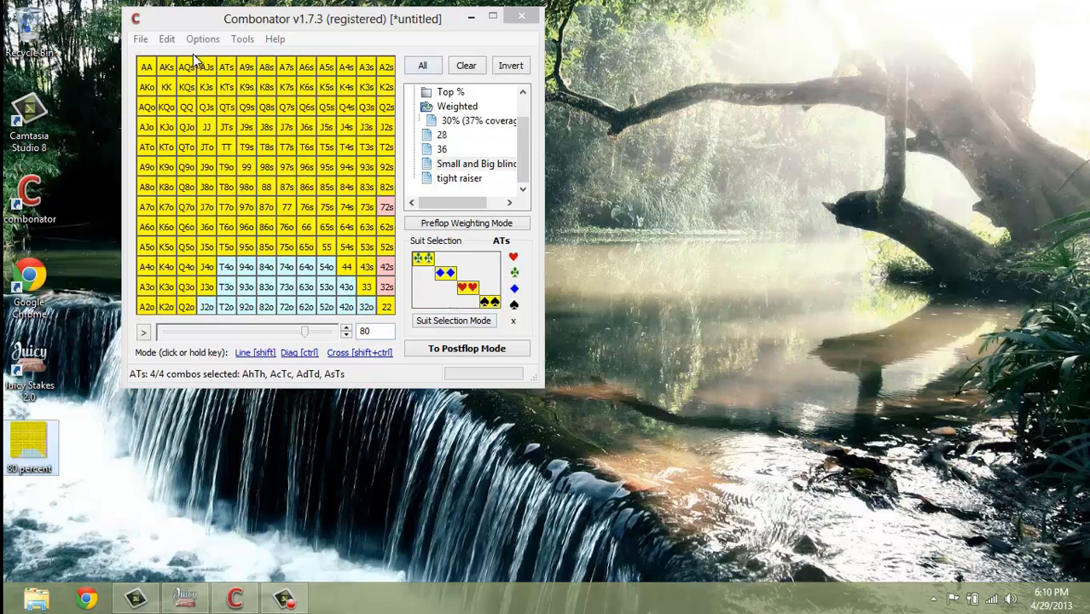
Show the output pane and delete the preflop ranges of Player 2 and Player 1.
click(140, 39)
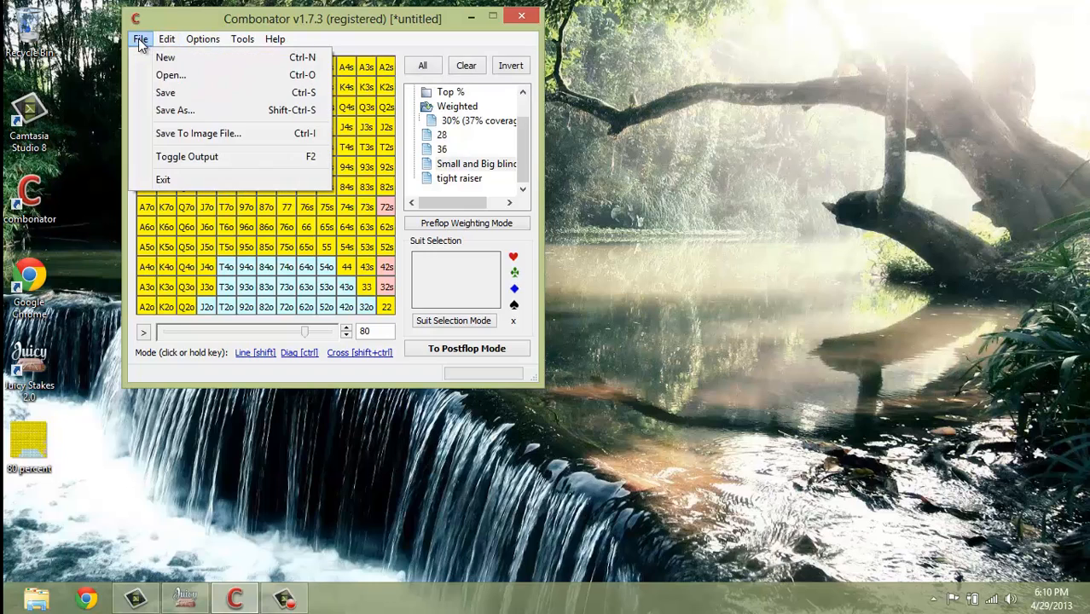
click(179, 157)
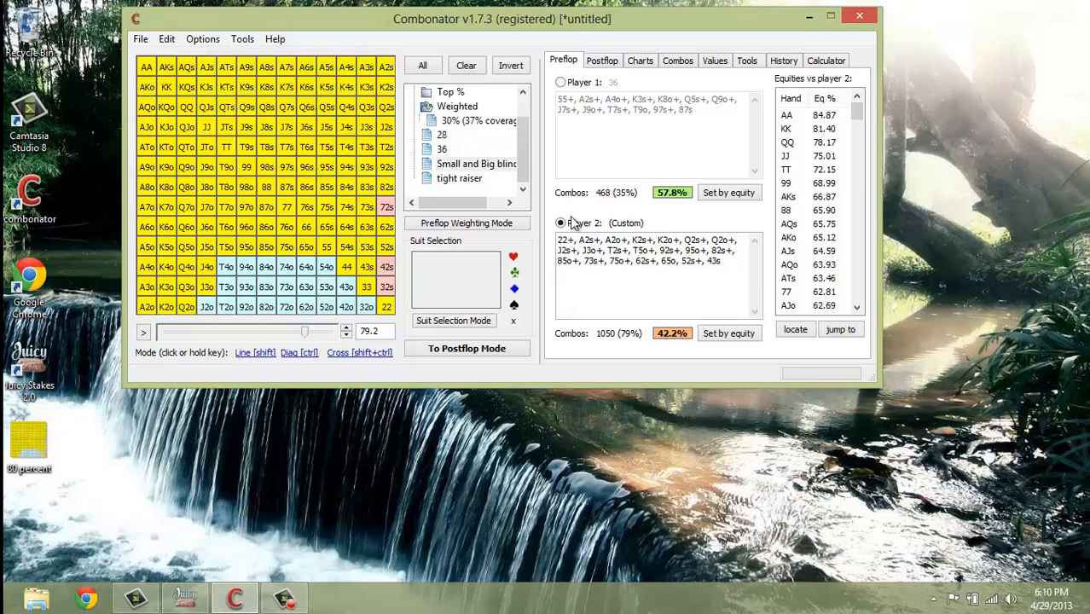
drag(722, 261, 558, 239)
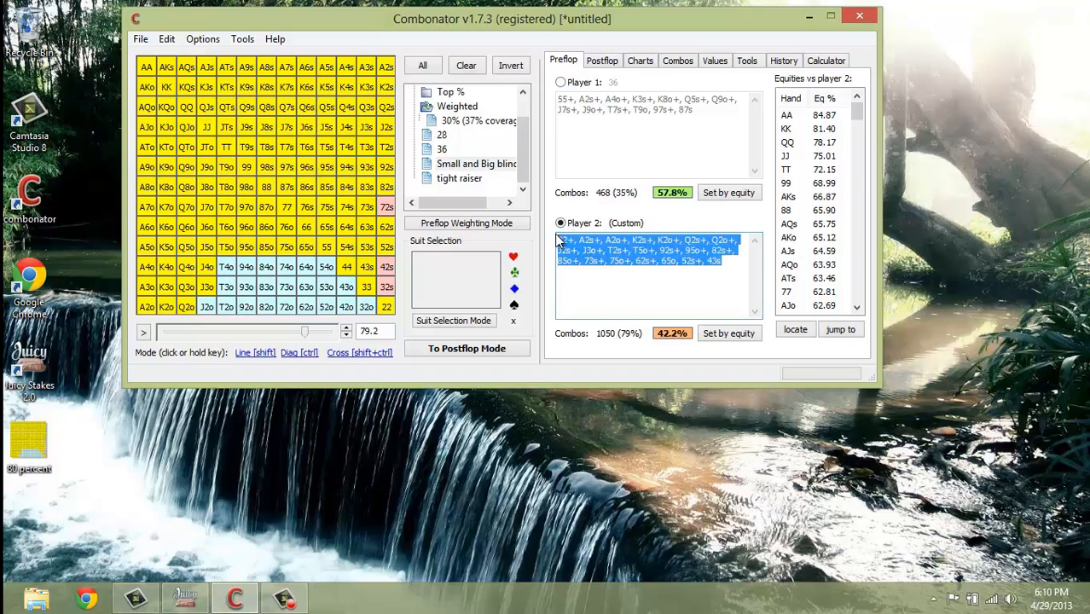
key(Delete)
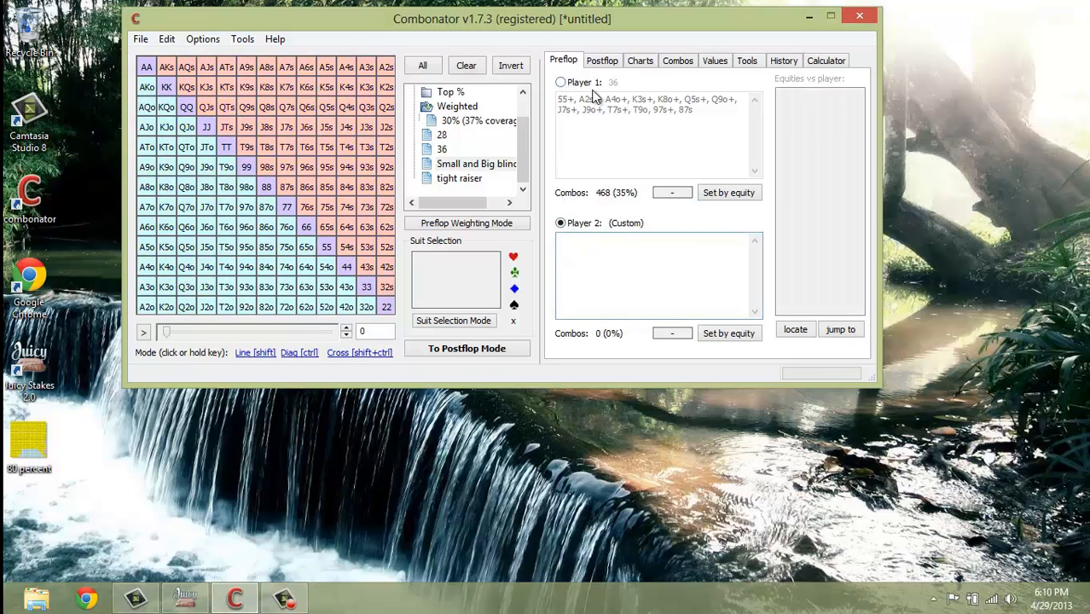
click(561, 83)
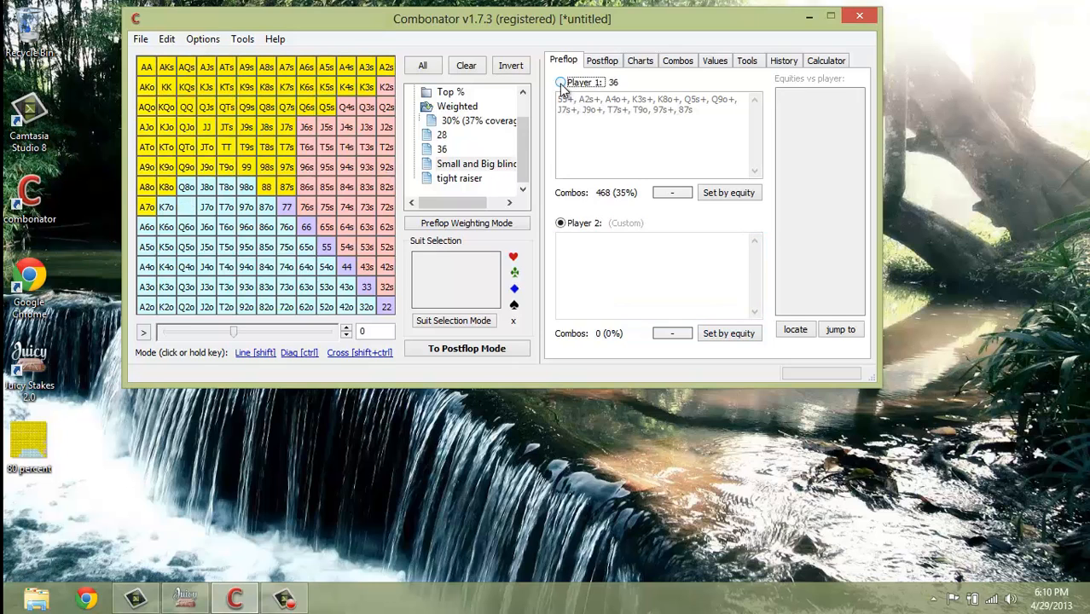
drag(688, 113, 548, 101)
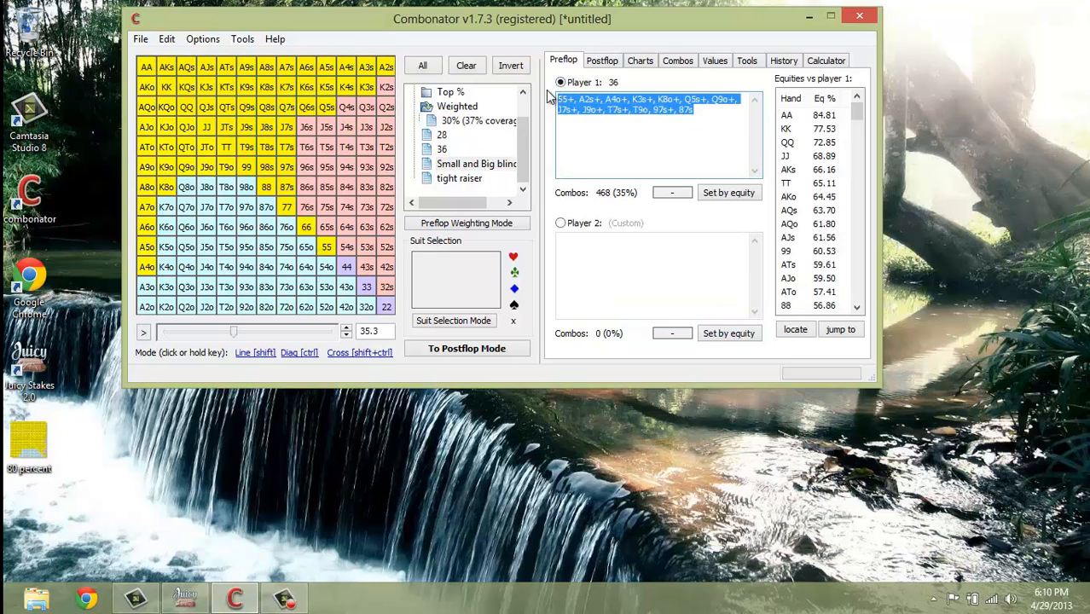
key(Delete)
Set Player 1's preflop range to the top 80% of hands.
click(391, 331)
text(8)
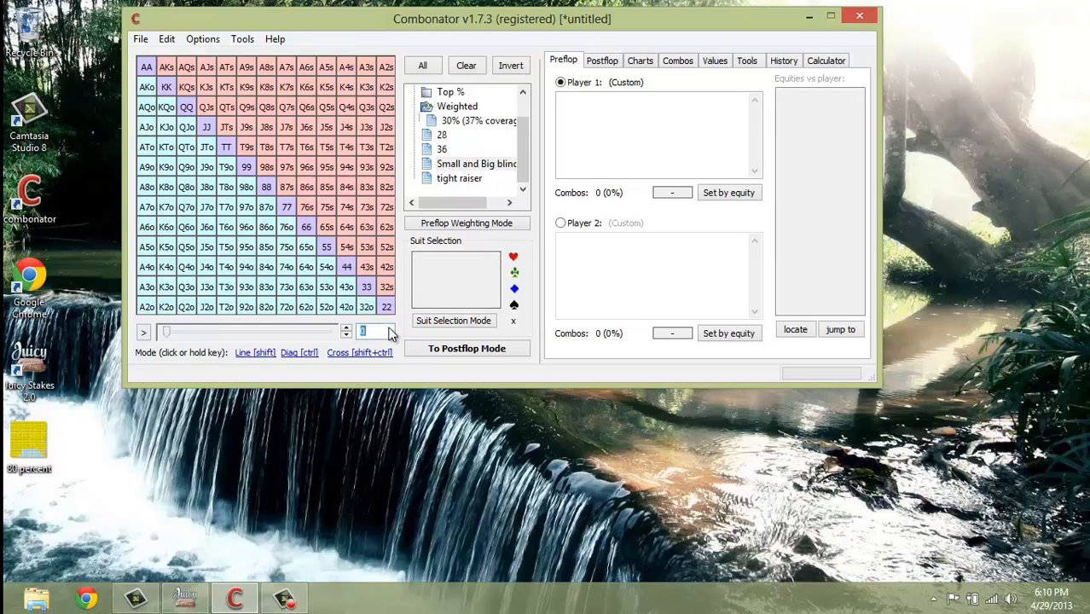
key(Return)
text(0)
key(Return)
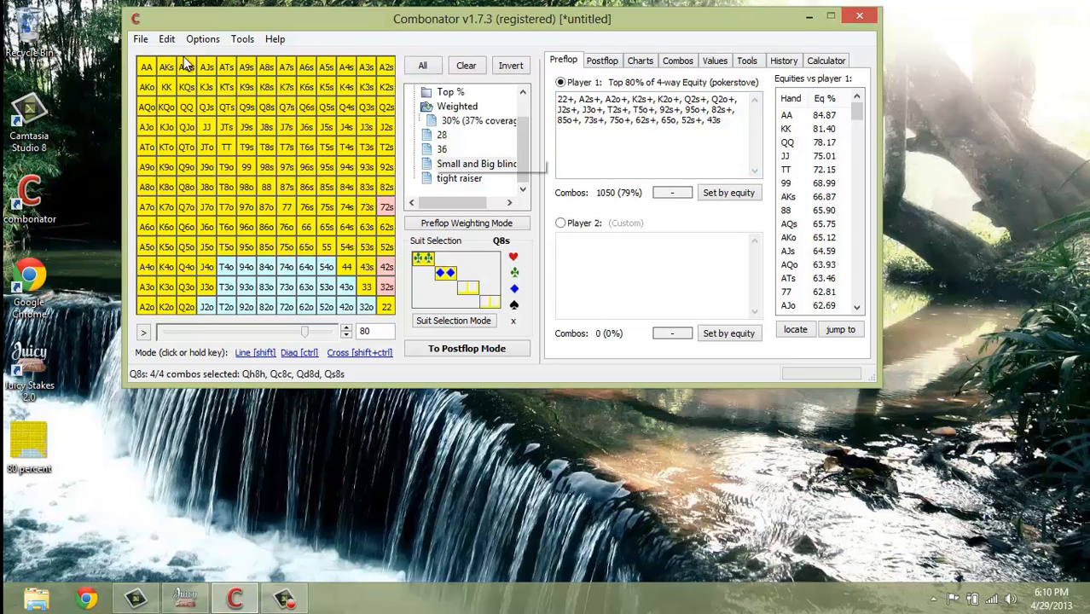
Save the current analysis to the desktop as a Combonator save file named example.
click(140, 39)
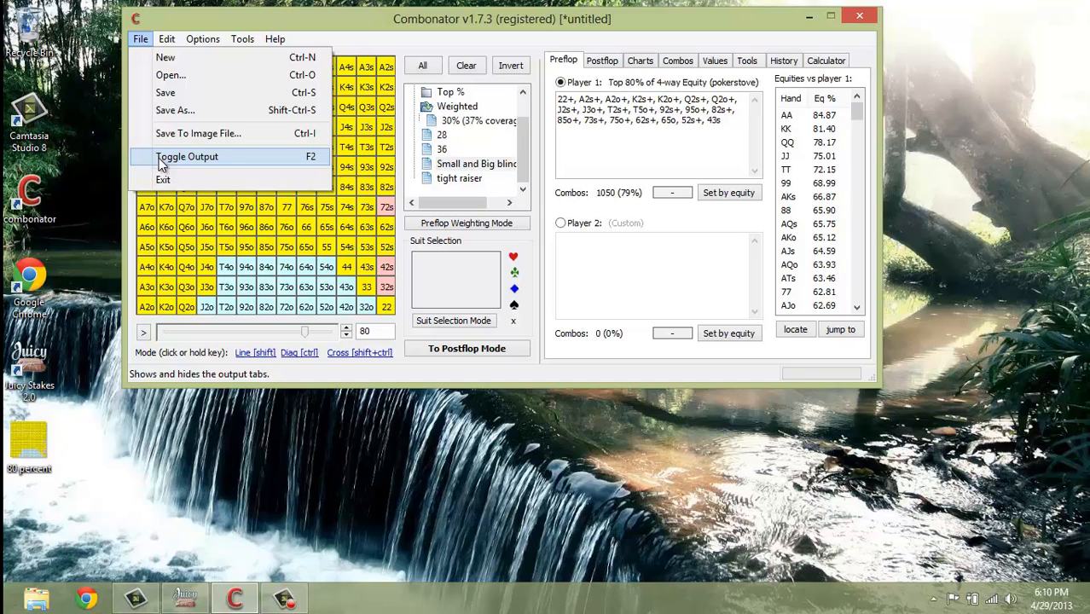
click(183, 115)
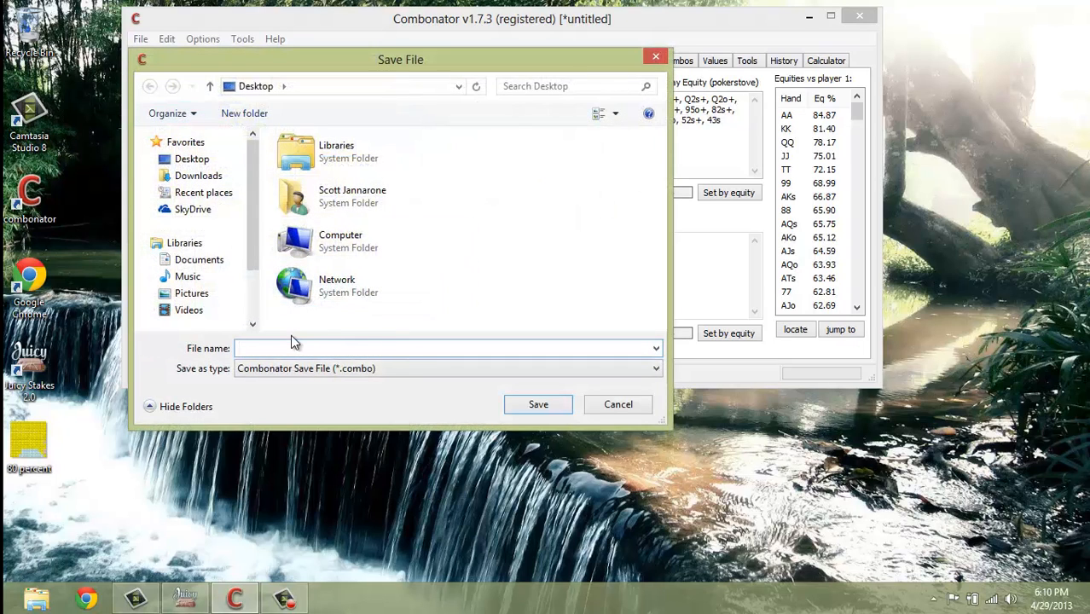
text(example)
key(Return)
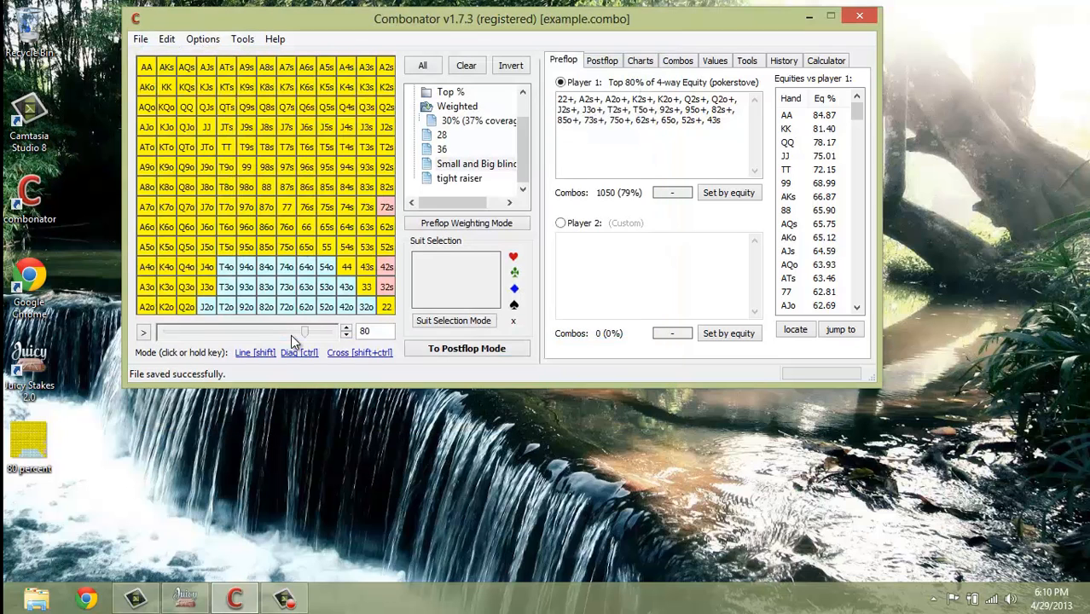
Load the example file from the desktop into the open window, clear the hand grid, and reload the file.
drag(40, 520, 303, 268)
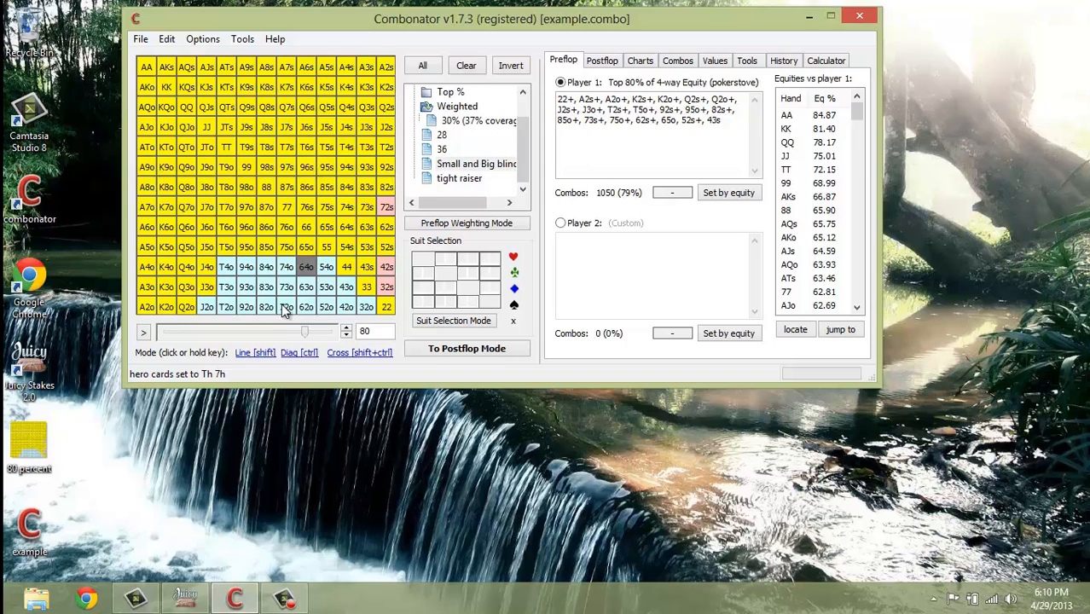
click(461, 67)
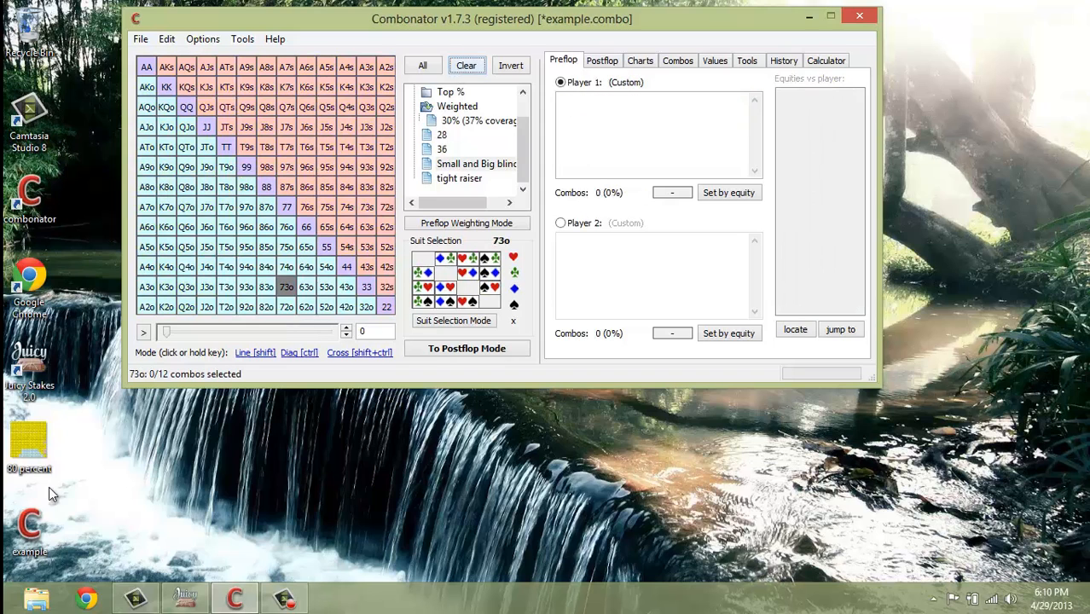
drag(36, 521, 230, 228)
click(609, 354)
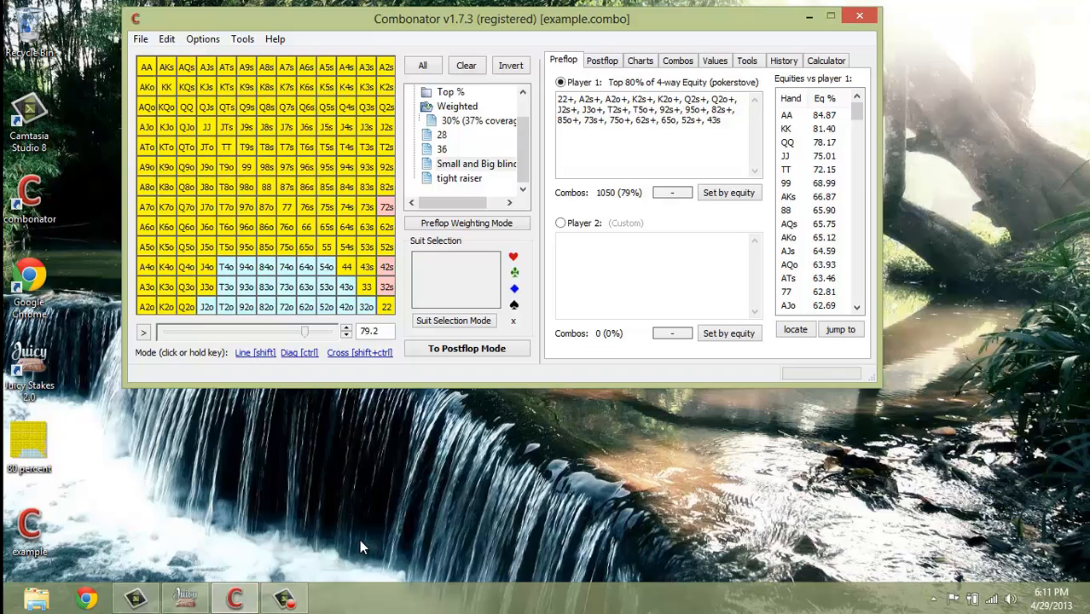
Open the example file from the desktop in a separate window and close that window.
click(35, 529)
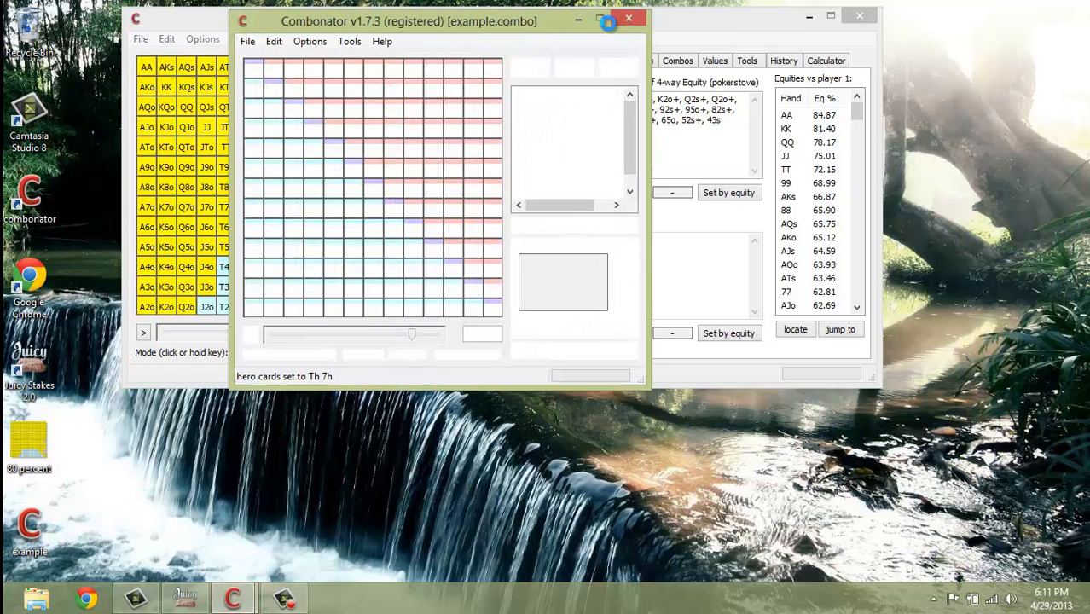
click(629, 22)
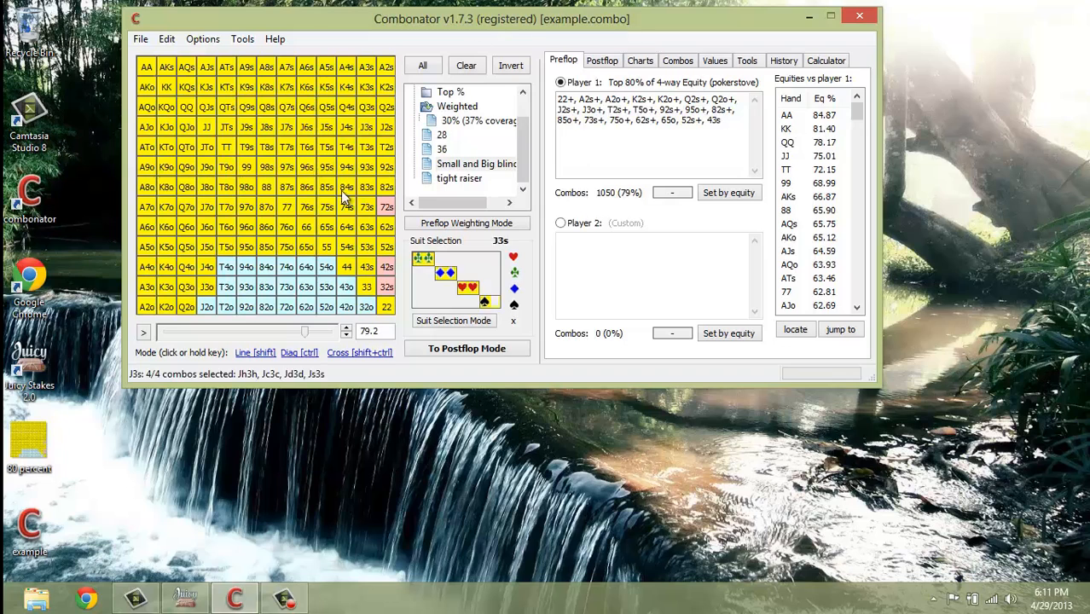
Hide the output pane.
click(140, 40)
click(170, 157)
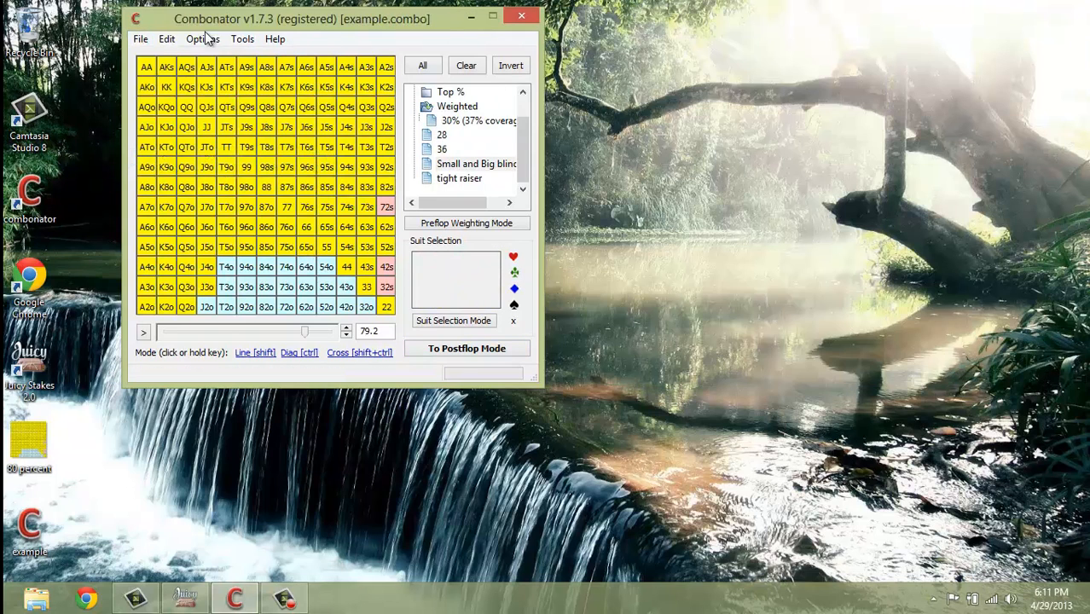
Review the external equity calculators available for exports without changing the selection.
click(167, 39)
mouse_move(207, 41)
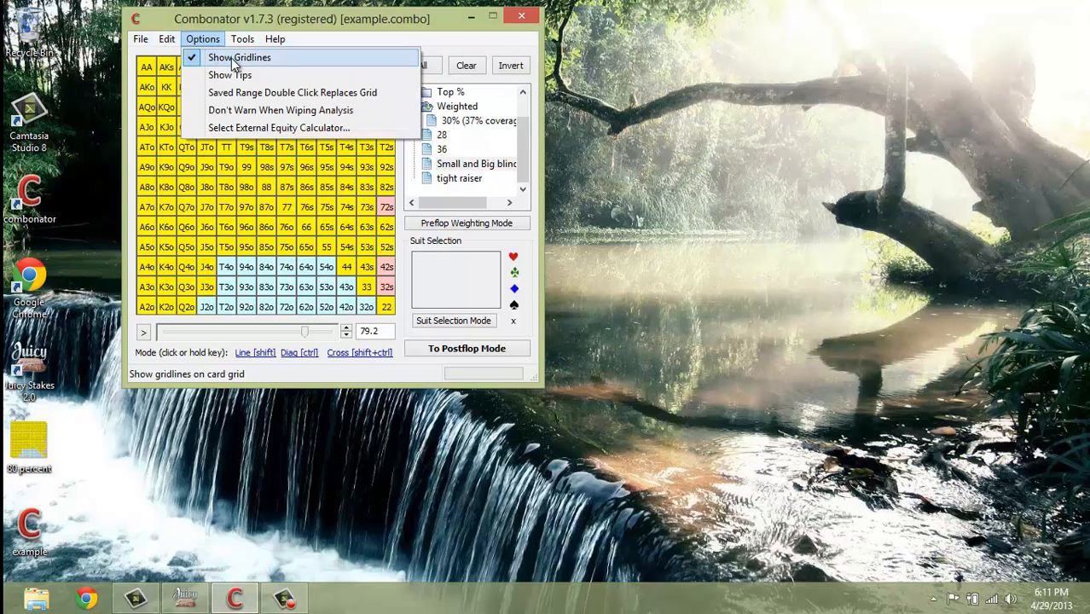
click(243, 127)
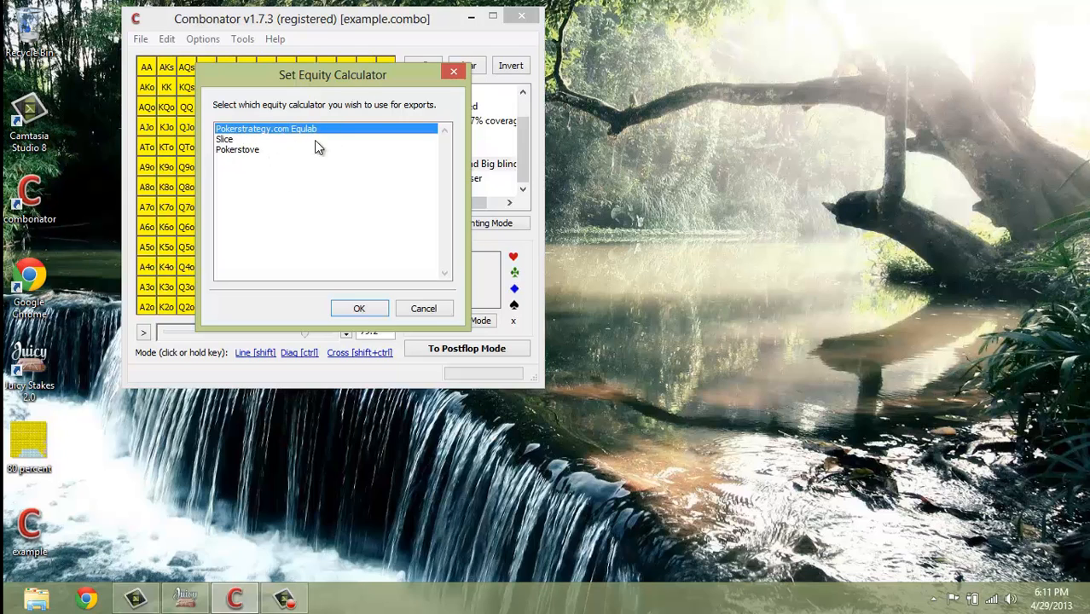
click(422, 311)
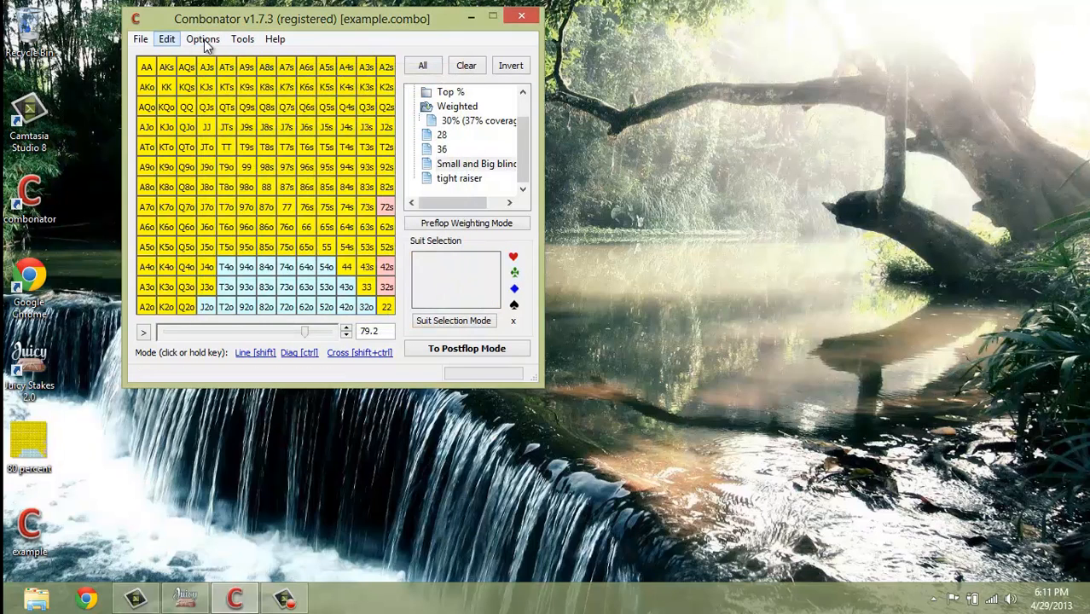
click(203, 40)
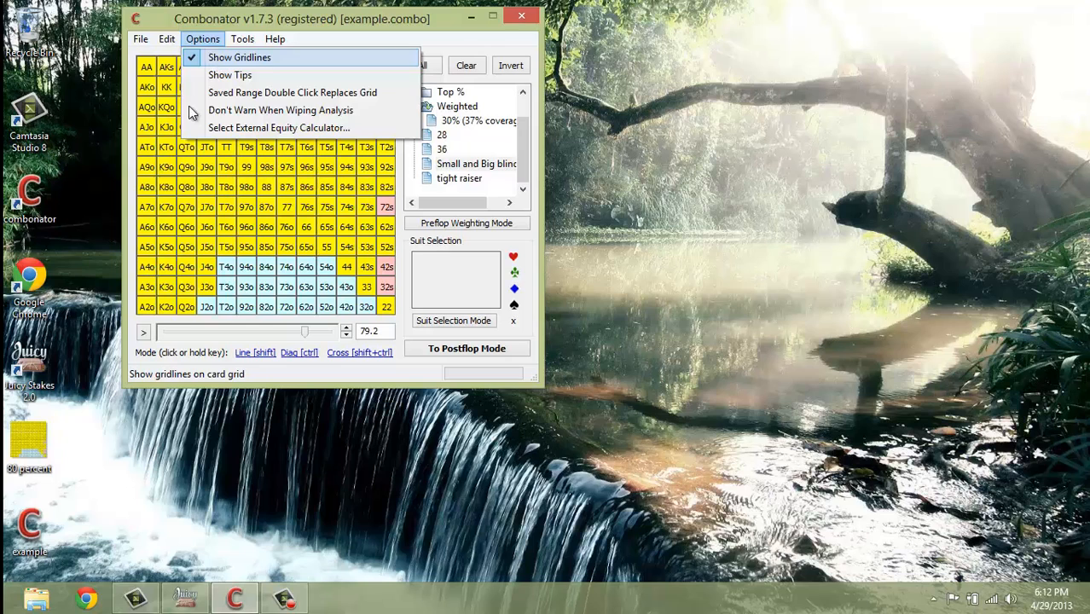
mouse_move(249, 43)
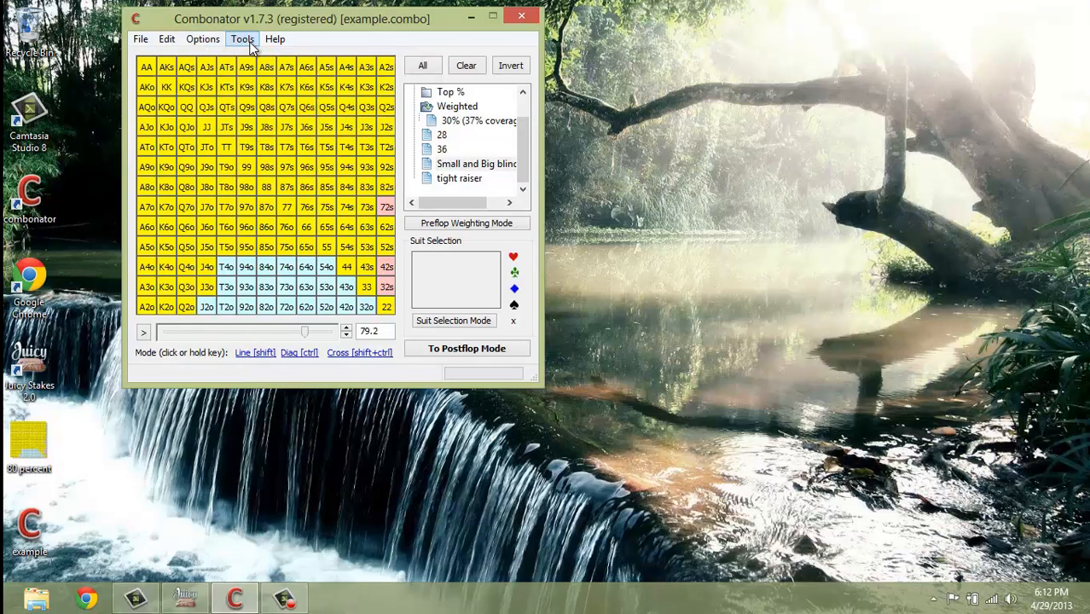
mouse_move(324, 75)
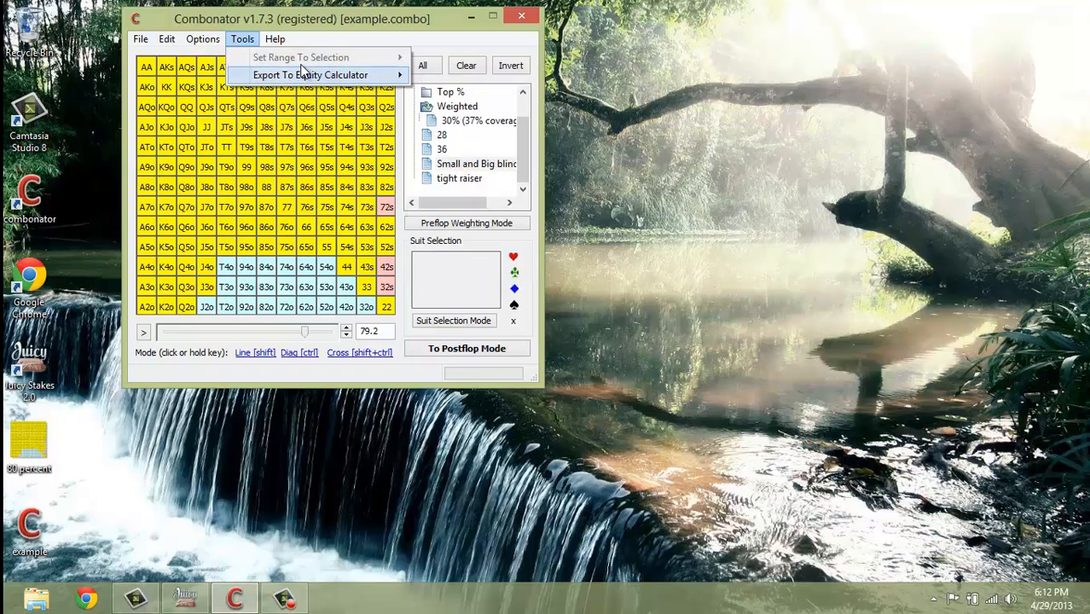
Copy the program's license code to the clipboard and dismiss the notice.
click(271, 39)
click(271, 39)
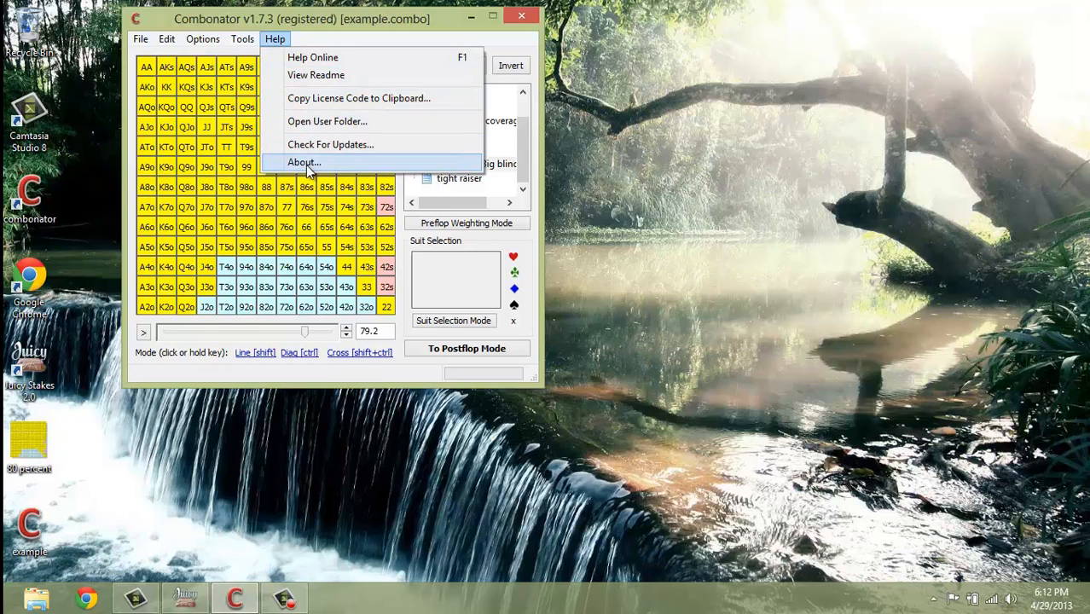
click(367, 99)
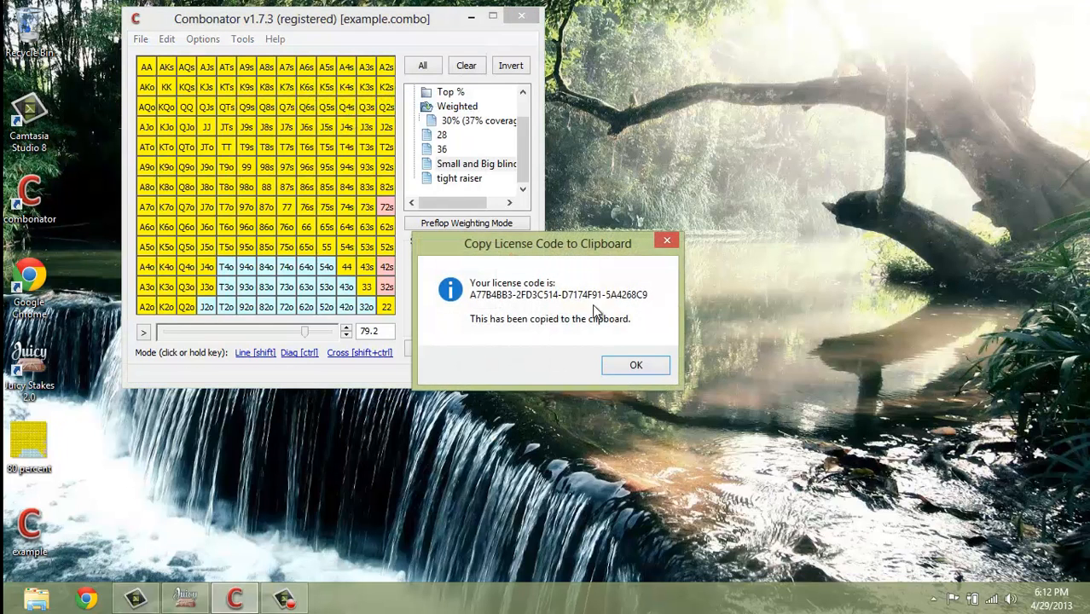
click(636, 364)
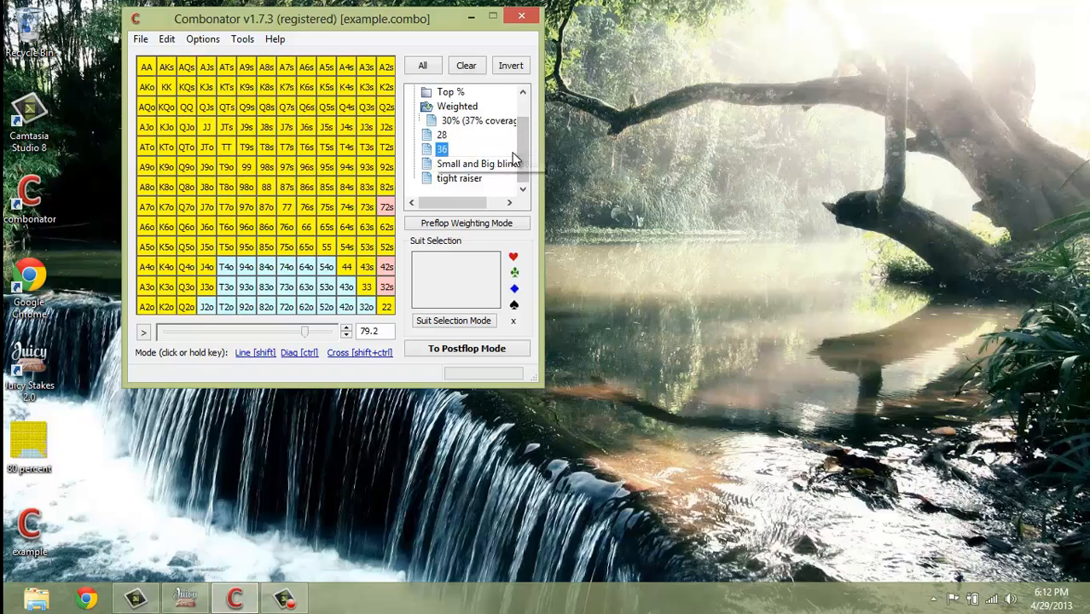
Switch the analysis to postflop mode and check the board and hero cards entries.
scroll(515, 151, up, 1)
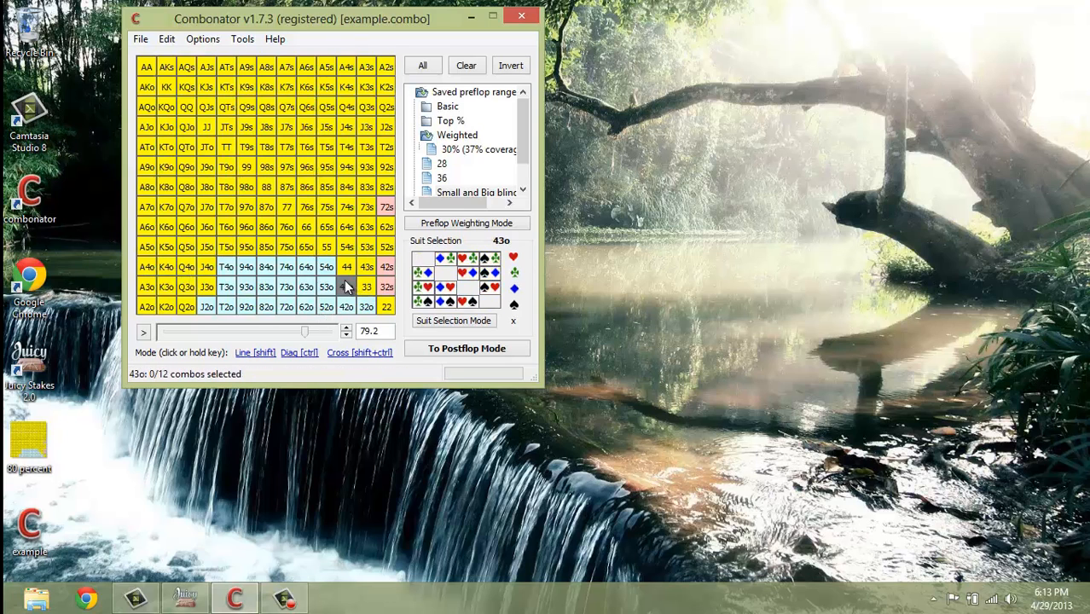
double_click(378, 339)
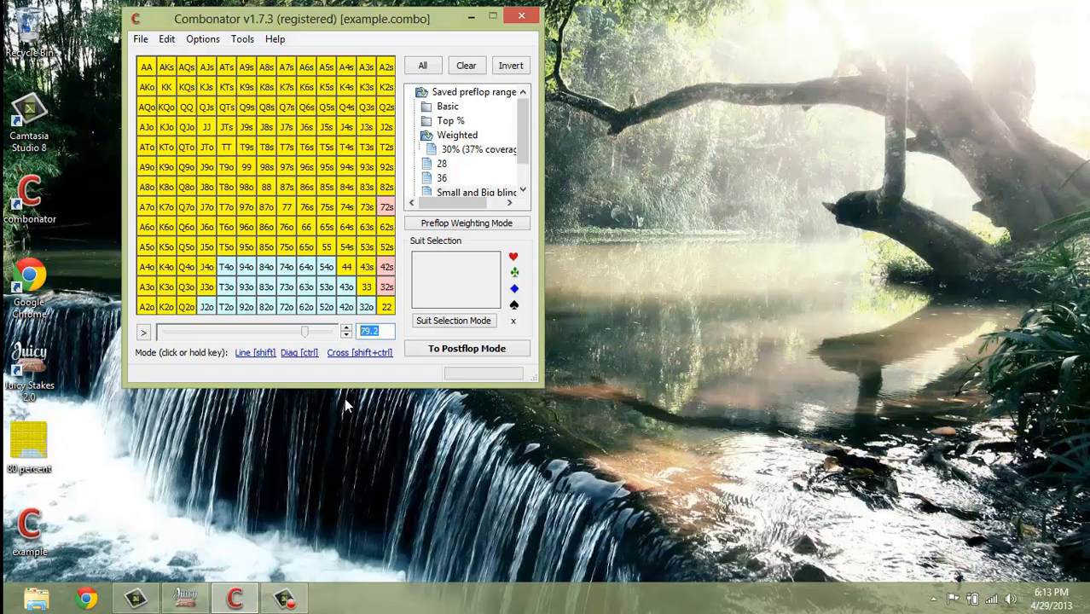
click(478, 354)
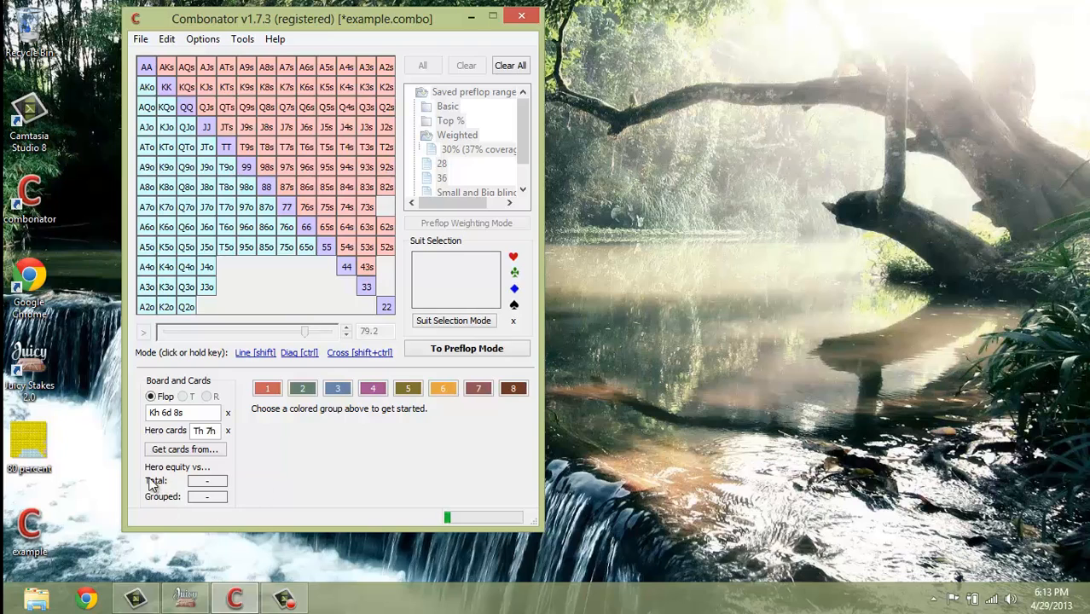
drag(207, 418, 145, 413)
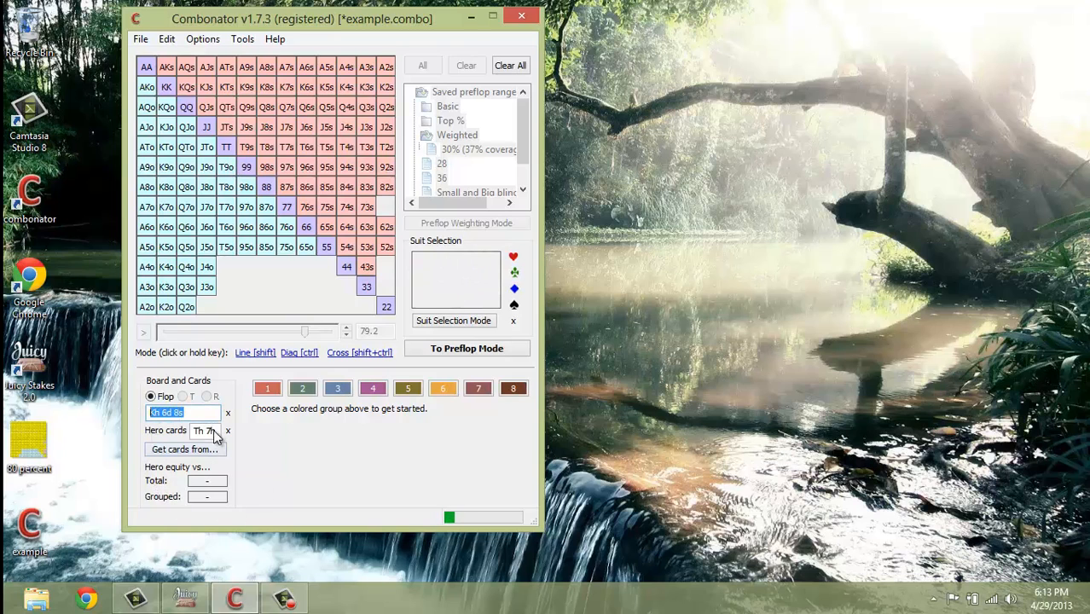
drag(220, 433, 194, 432)
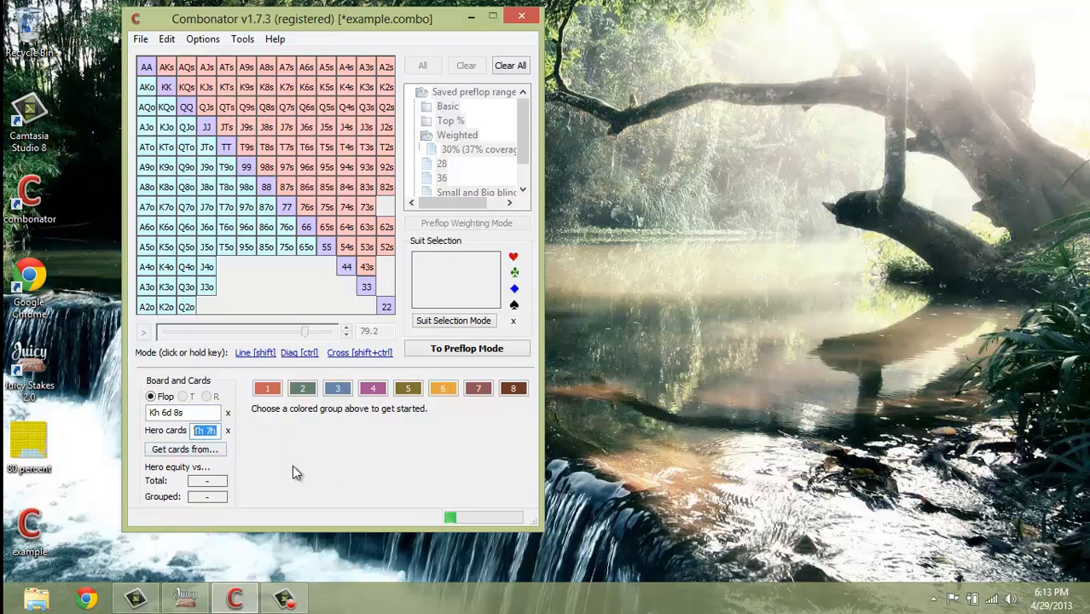
double_click(203, 418)
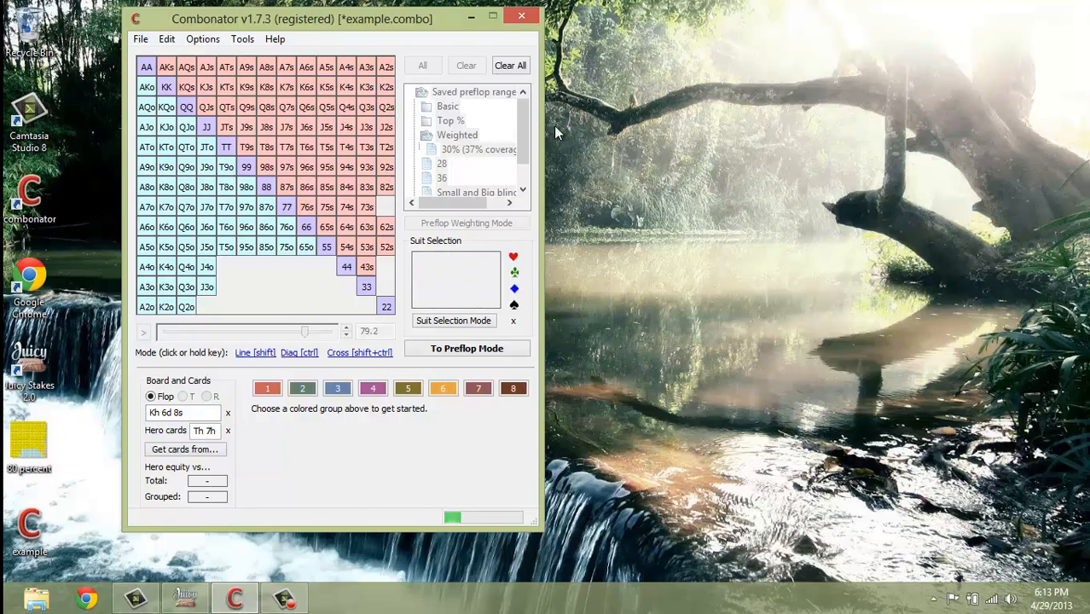
Replace the flop with the shorthand 789tt, and set the board back to Kh 6d 8s.
double_click(188, 412)
key(BackSpace)
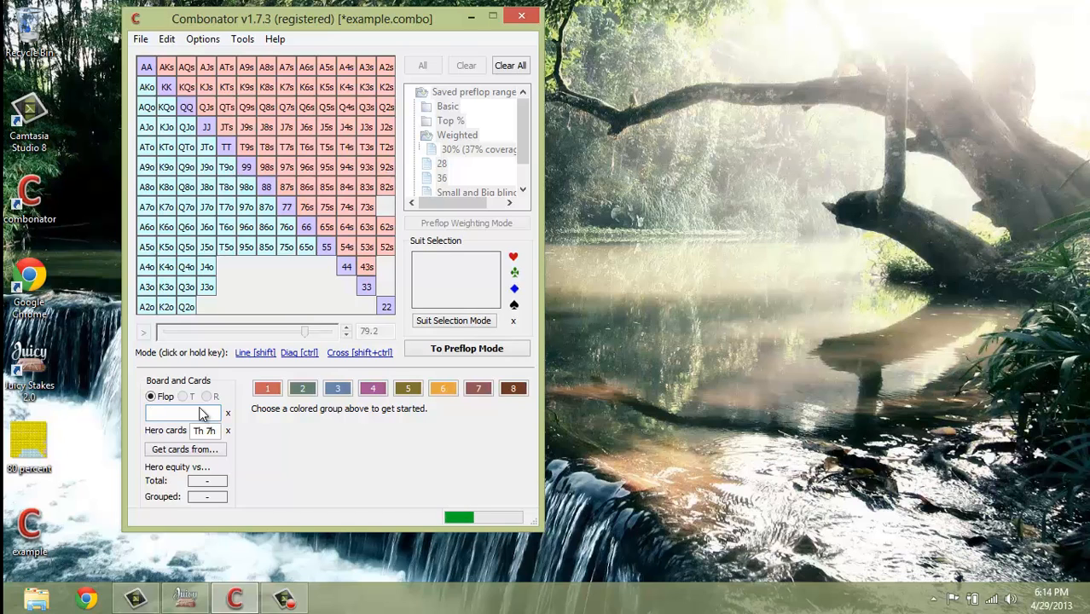
right_click(188, 412)
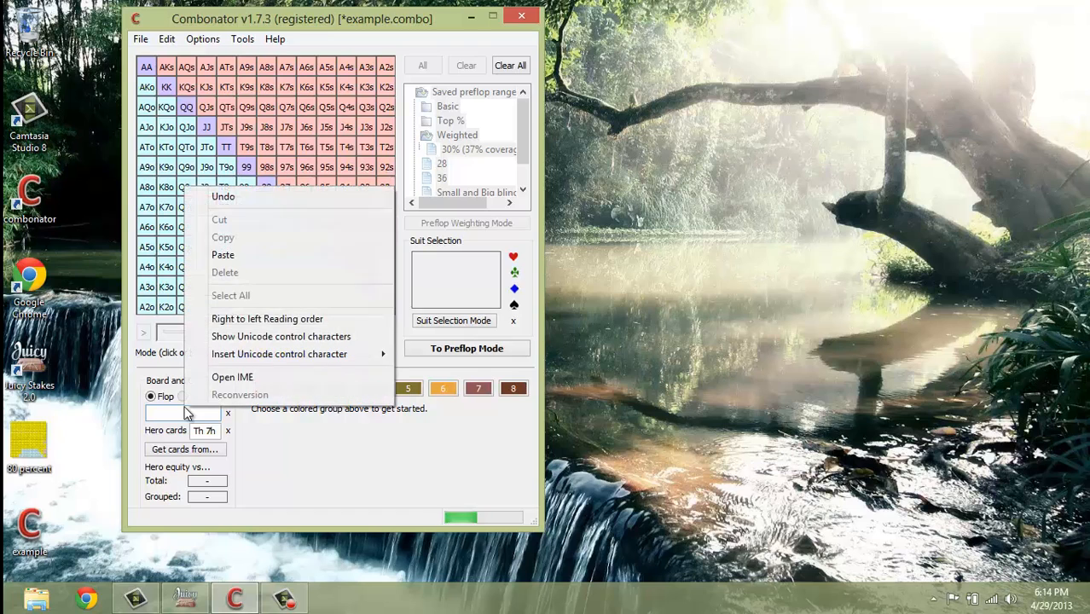
click(164, 411)
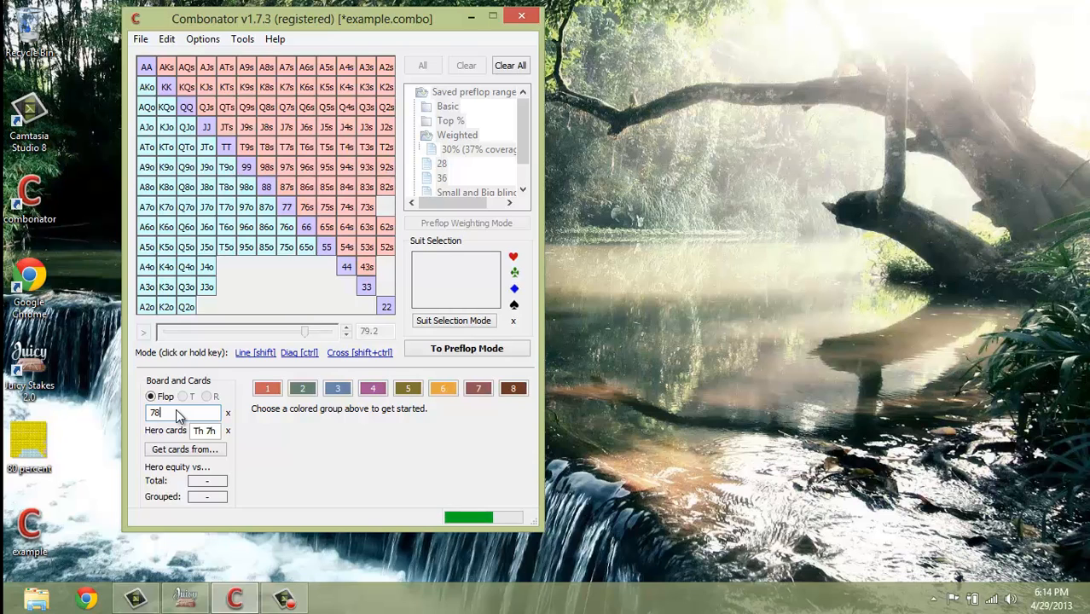
text(r)
key(Return)
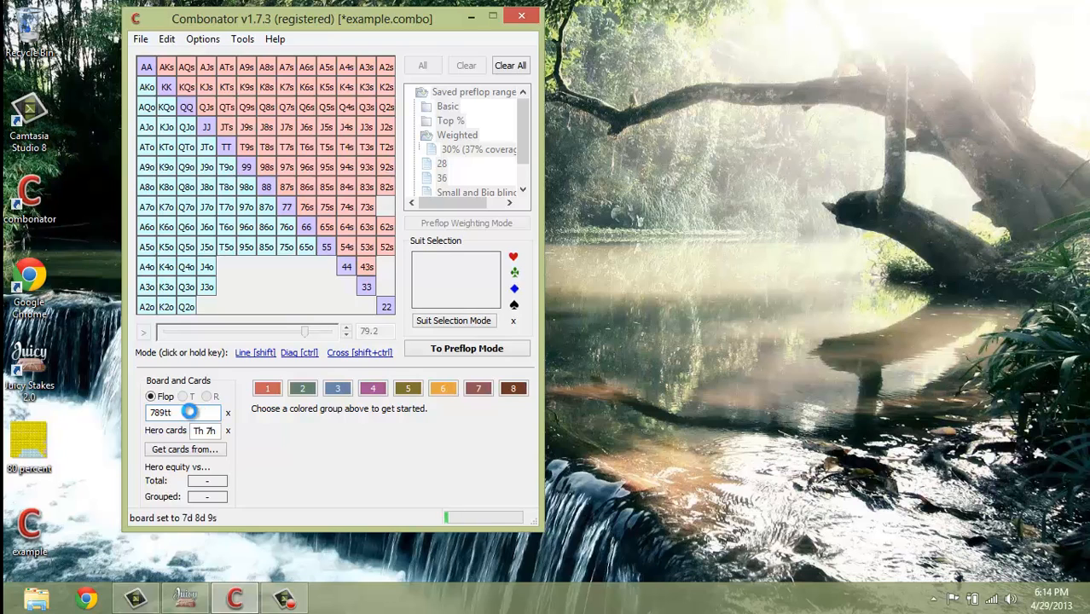
key(Return)
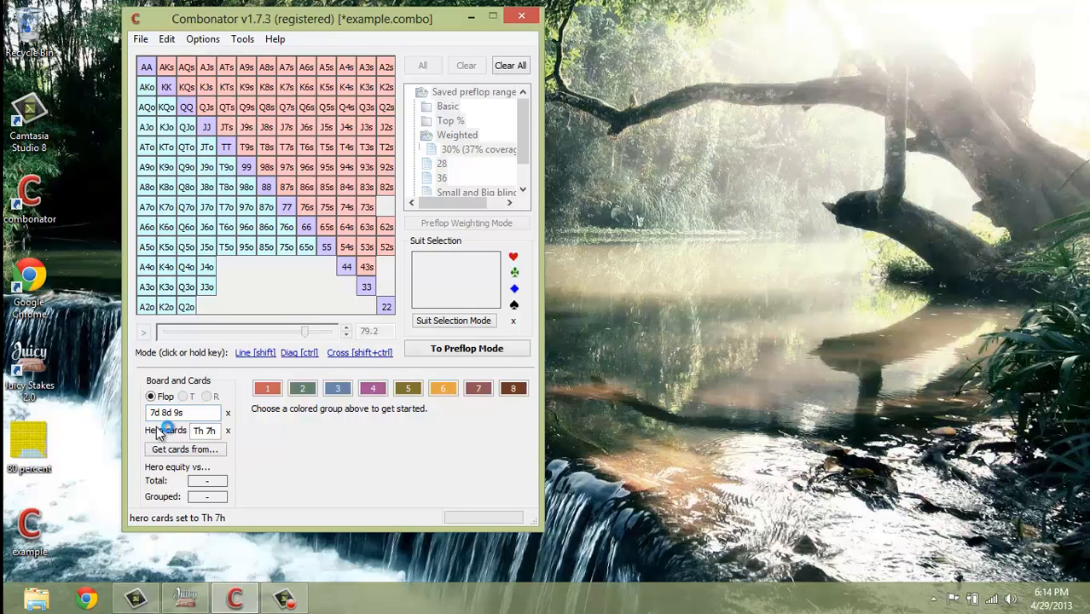
double_click(189, 414)
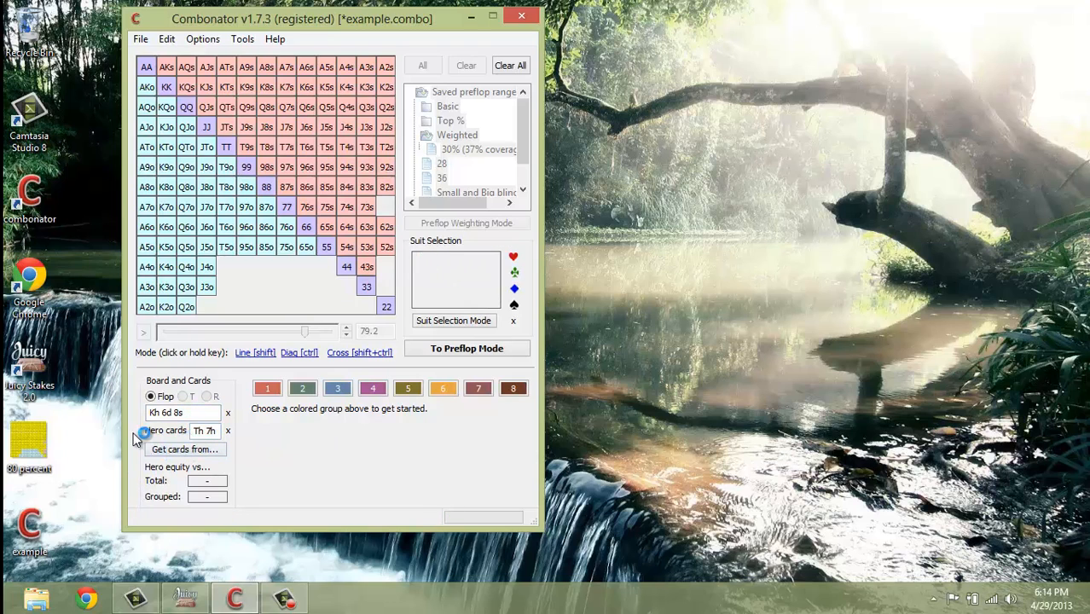
Review the Clipboard and PokerTracker 4 sources for importing cards, and check the board and hero card entries they fill.
click(211, 448)
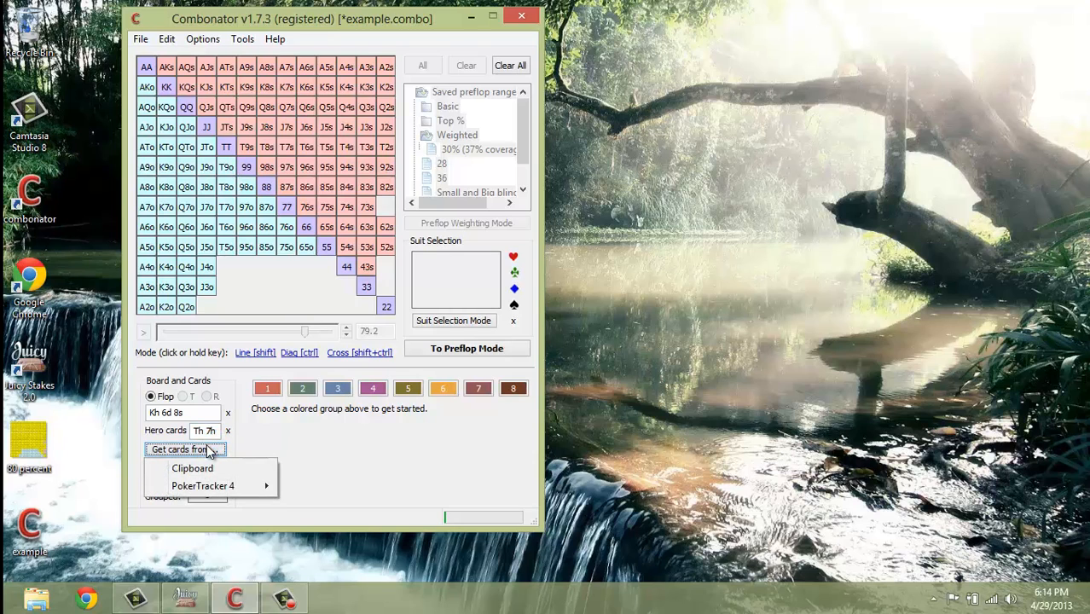
mouse_move(216, 488)
click(198, 490)
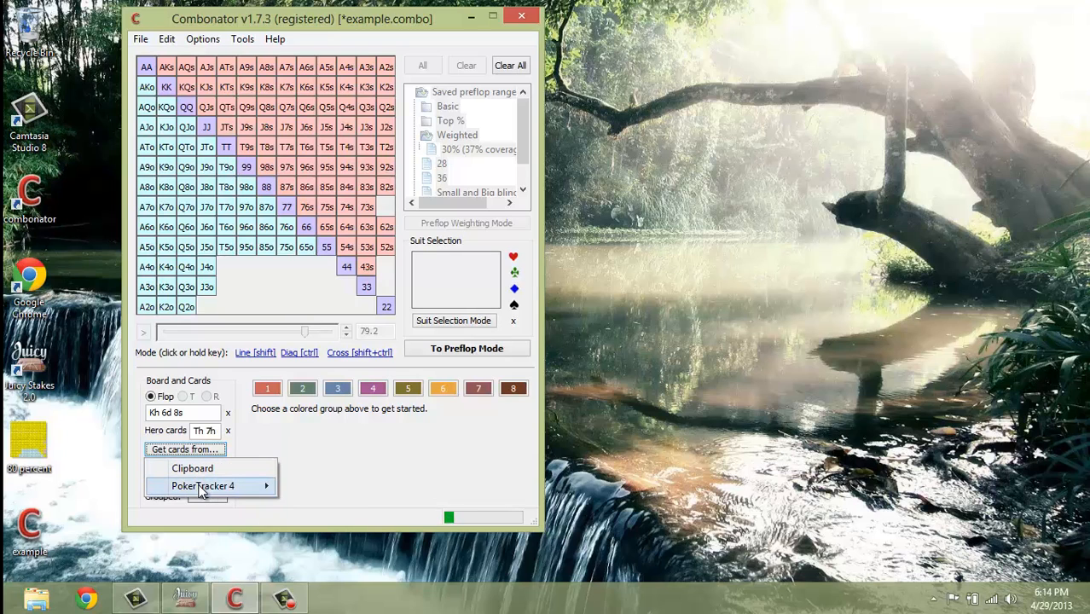
click(391, 26)
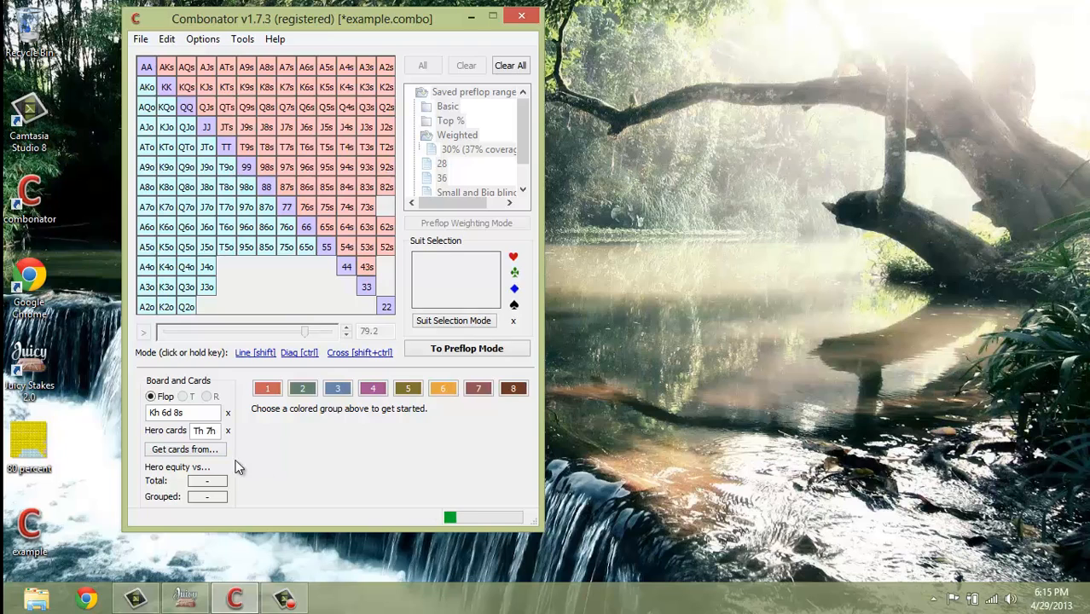
click(197, 453)
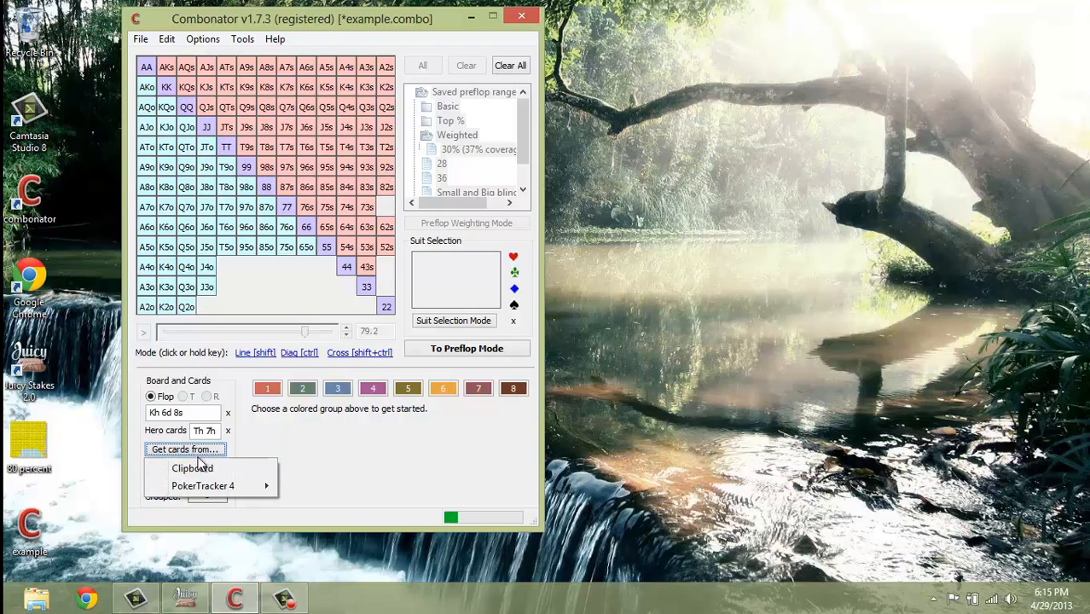
mouse_move(205, 485)
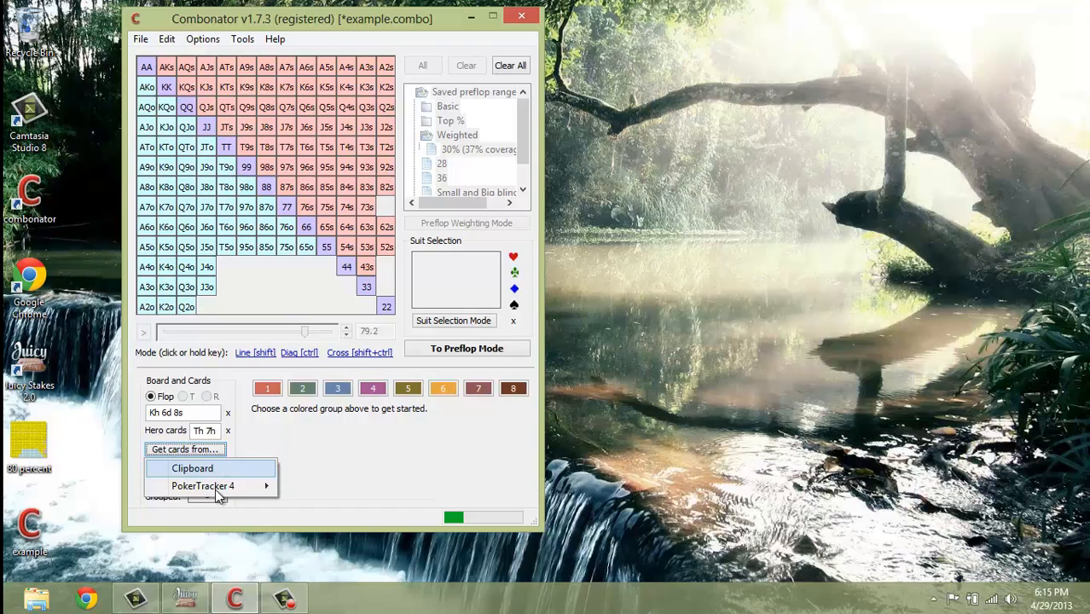
click(164, 414)
double_click(192, 415)
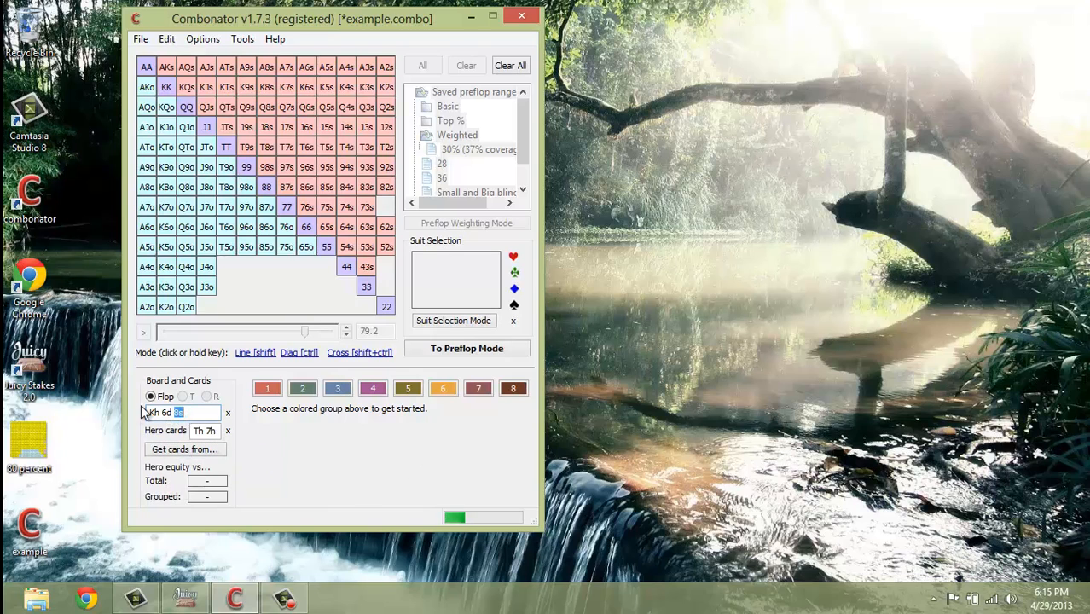
double_click(210, 431)
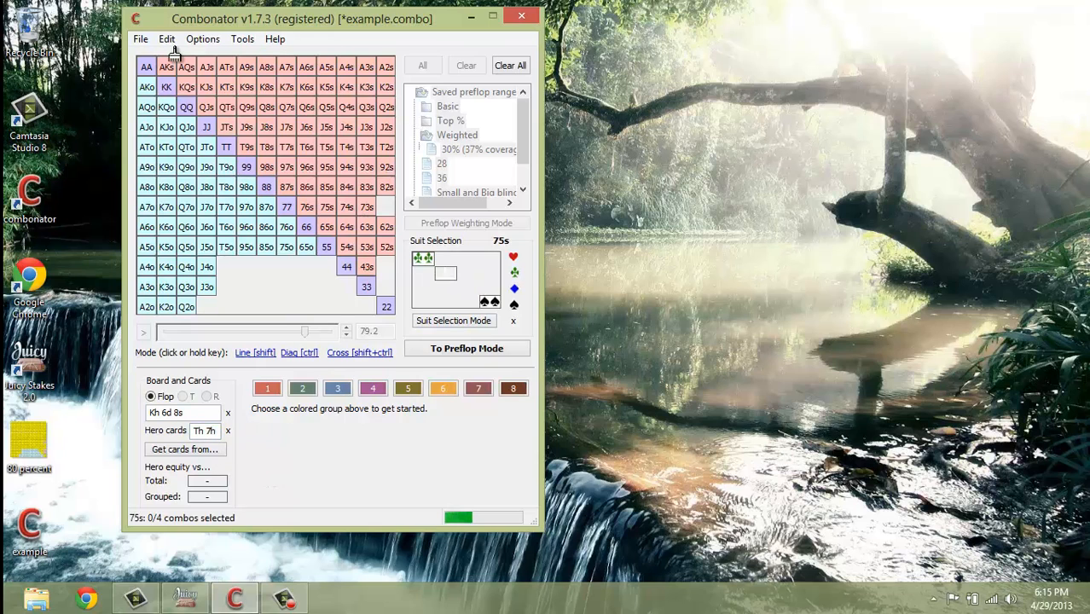
Show the output area beside the hand grid and dismiss the antivirus performance alert.
click(139, 38)
click(179, 153)
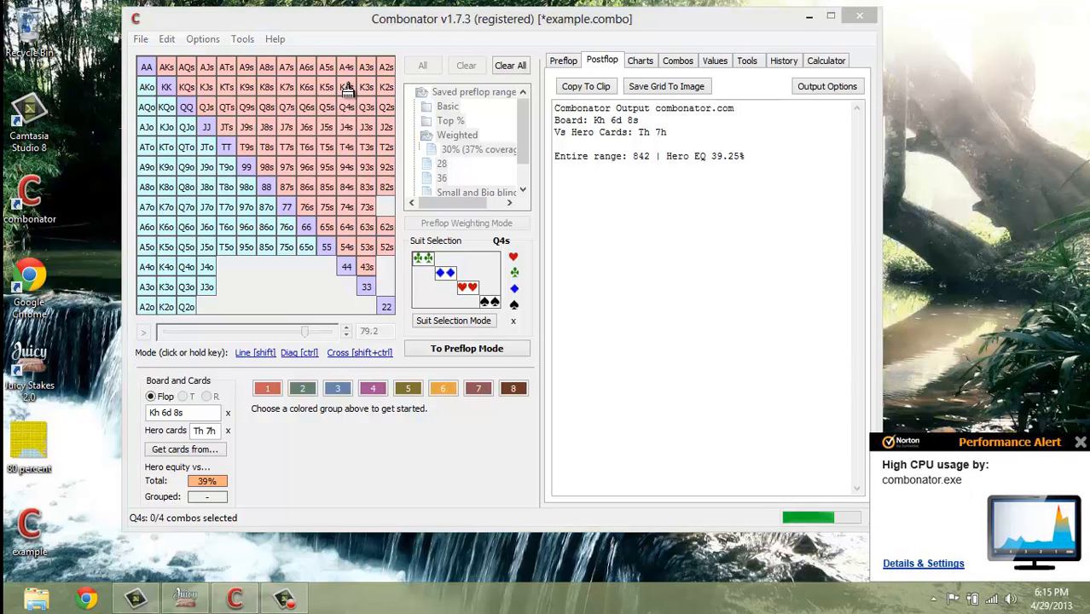
click(1081, 445)
click(649, 275)
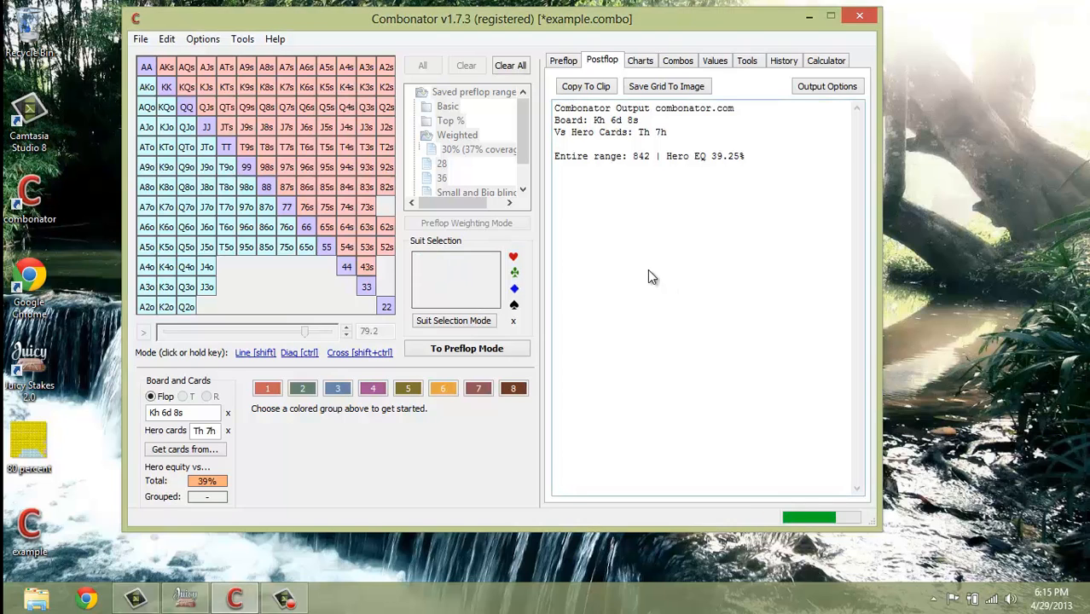
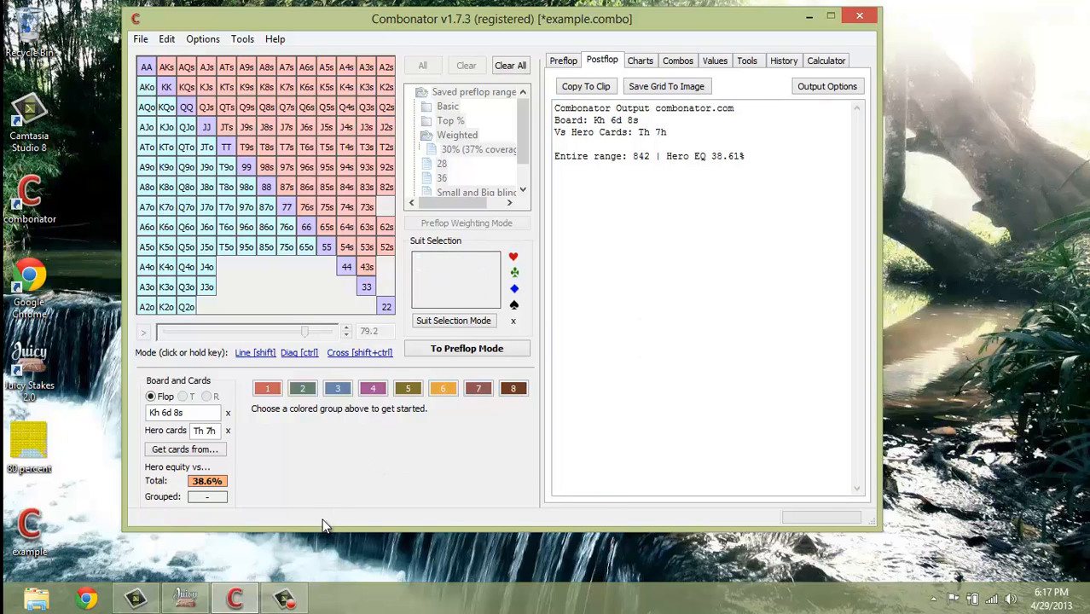
click(274, 601)
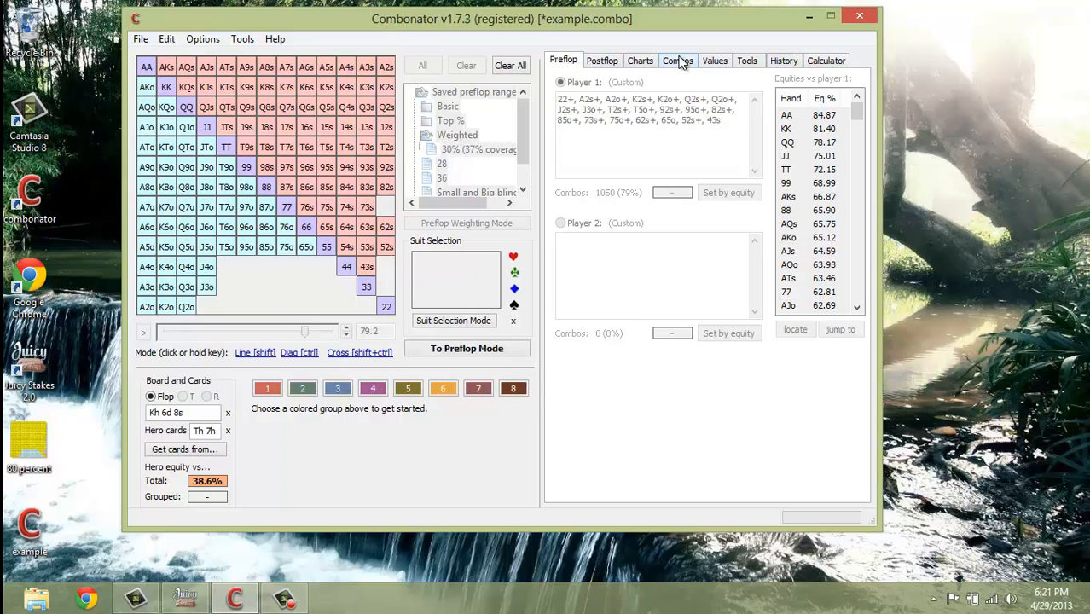
Review the Draw Equity formula in the calculator and the entries in the file history.
click(824, 63)
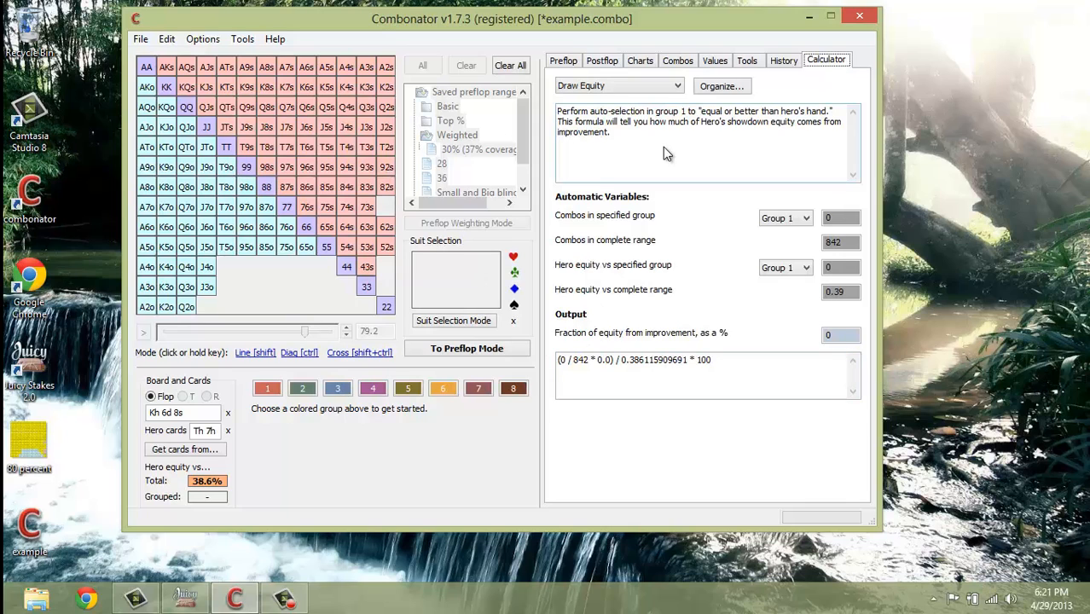
click(782, 63)
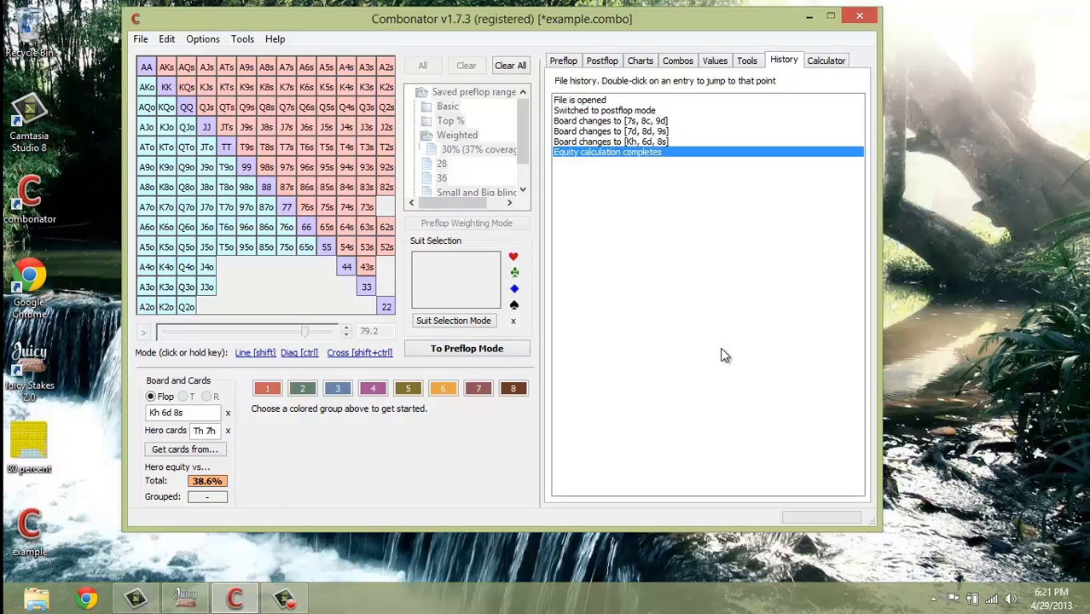
click(139, 38)
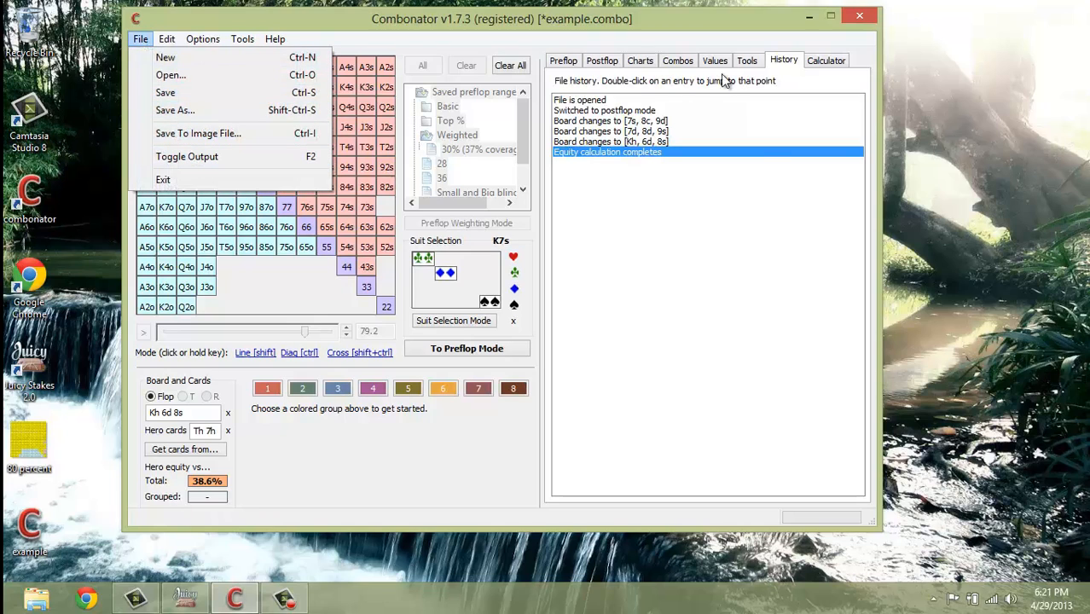
click(673, 223)
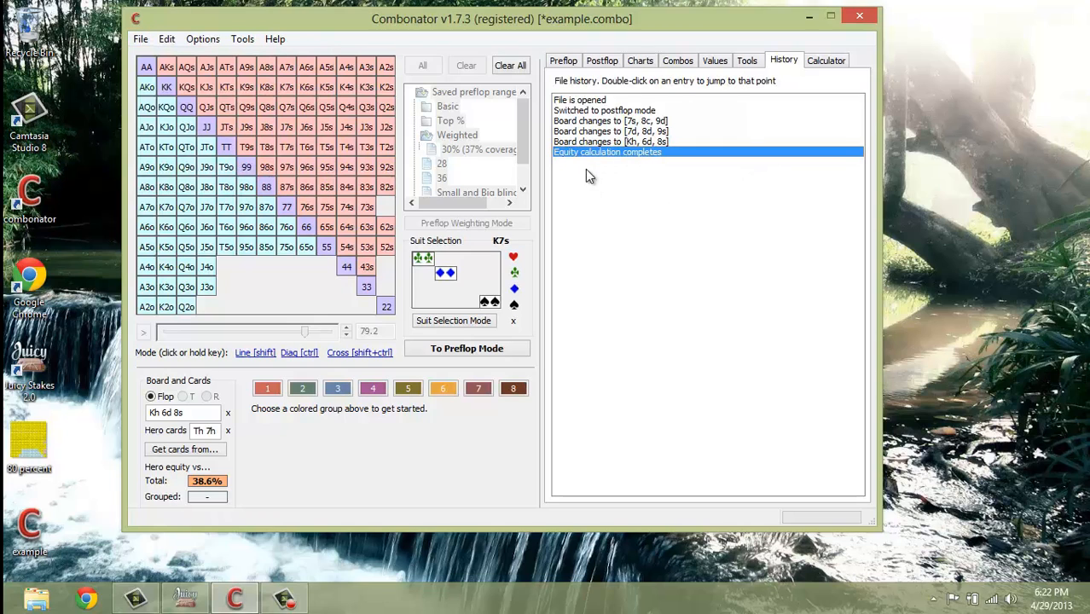
Jump back to the "File is opened" point in the history, check the undo entry, and switch the analysis to postflop mode again.
click(571, 101)
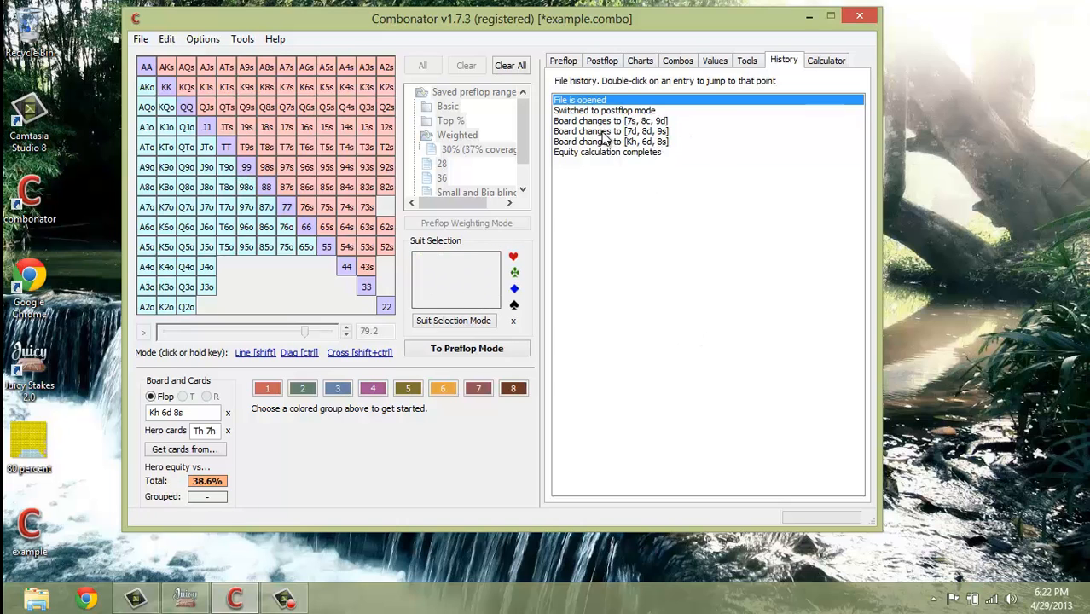
double_click(586, 100)
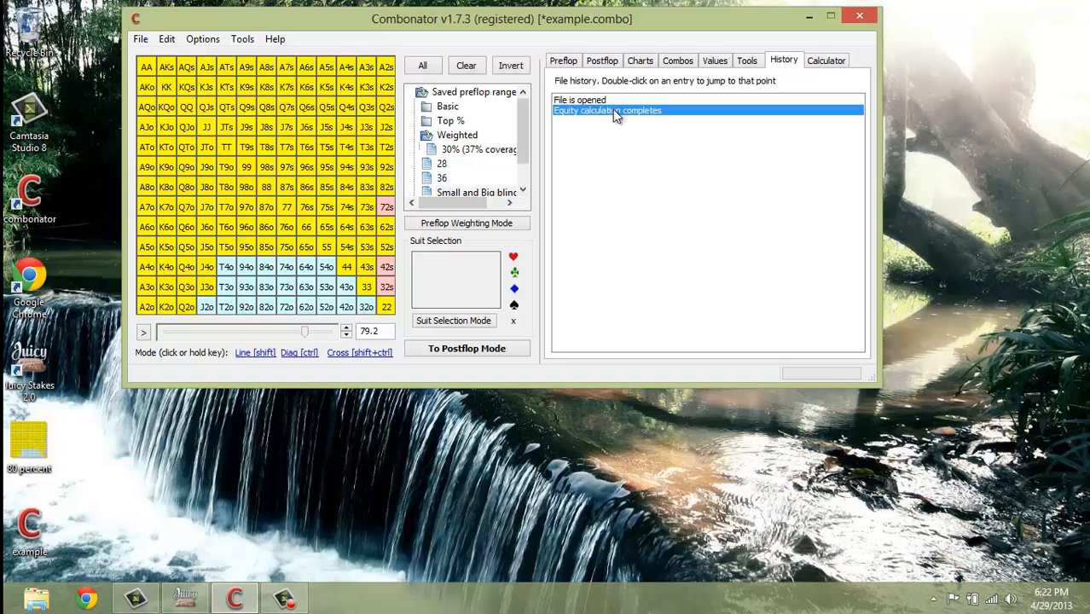
click(169, 40)
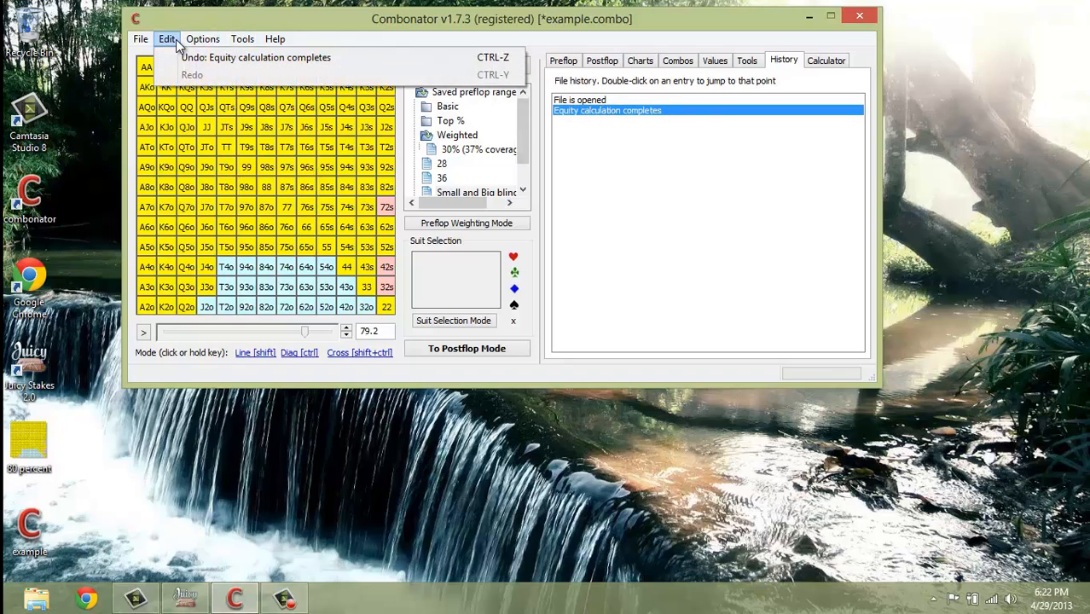
click(674, 214)
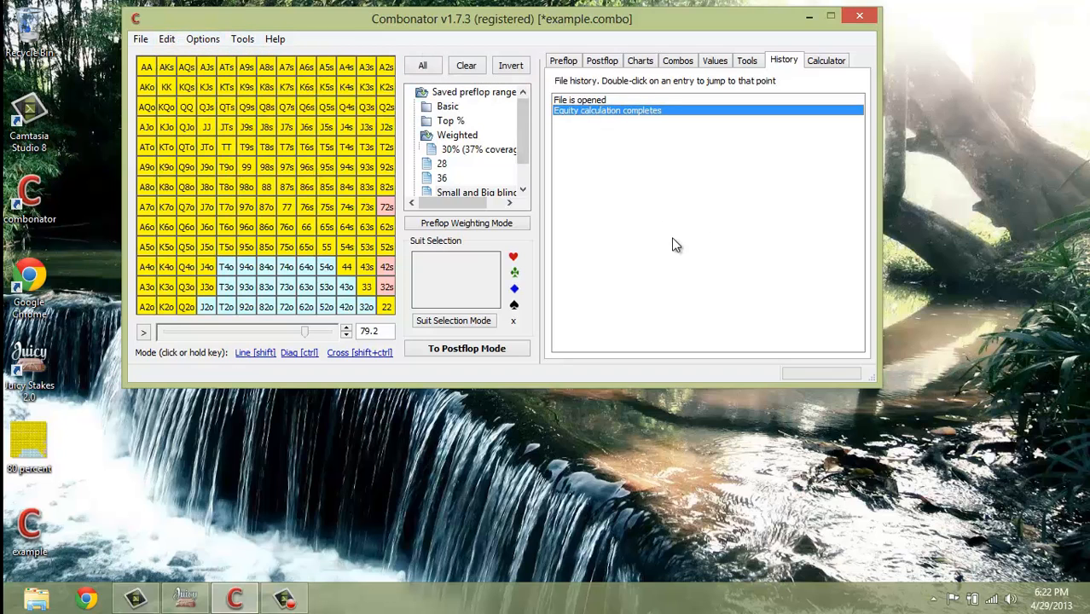
click(471, 344)
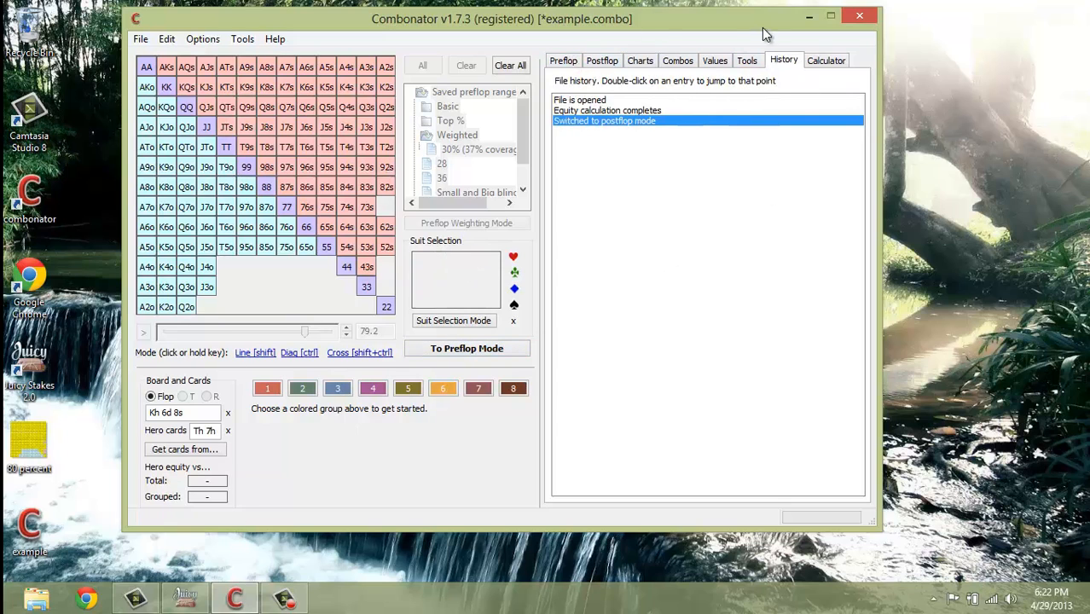
Review the selections available for range export, keeping Complete Range.
click(747, 61)
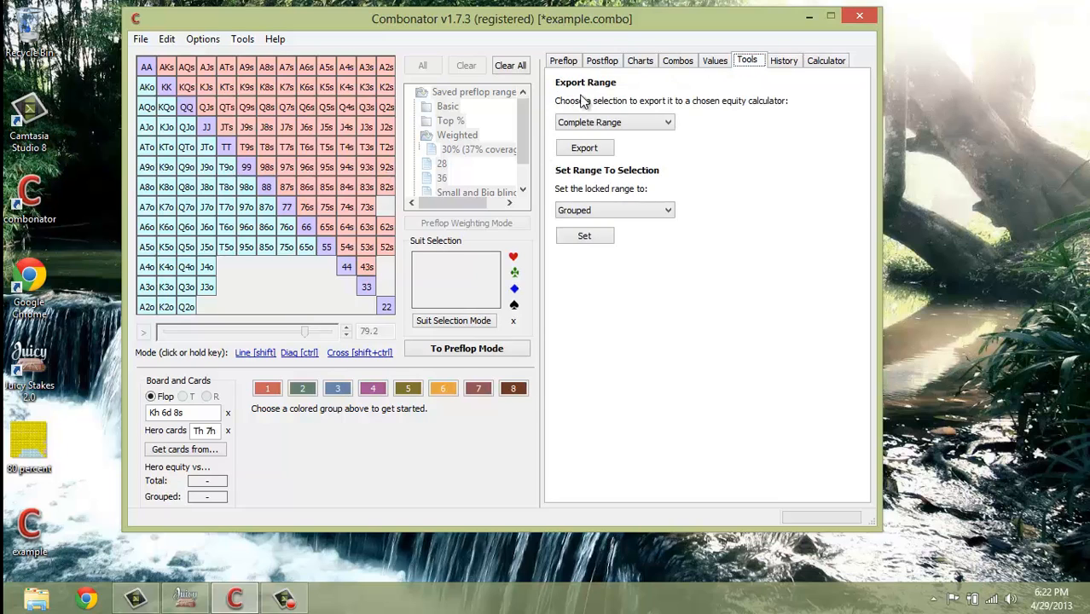
click(660, 124)
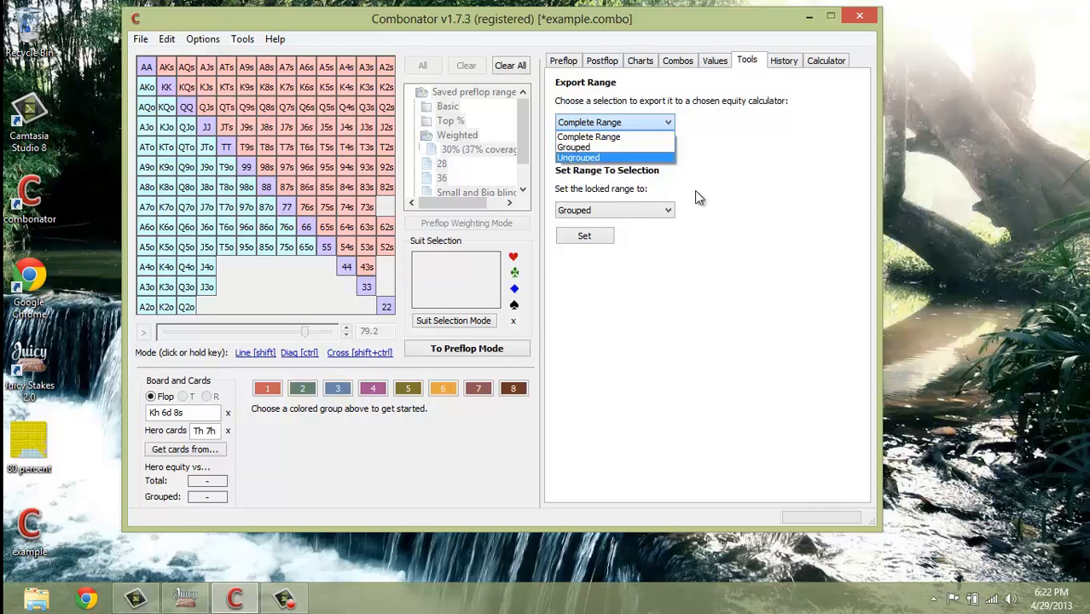
click(739, 154)
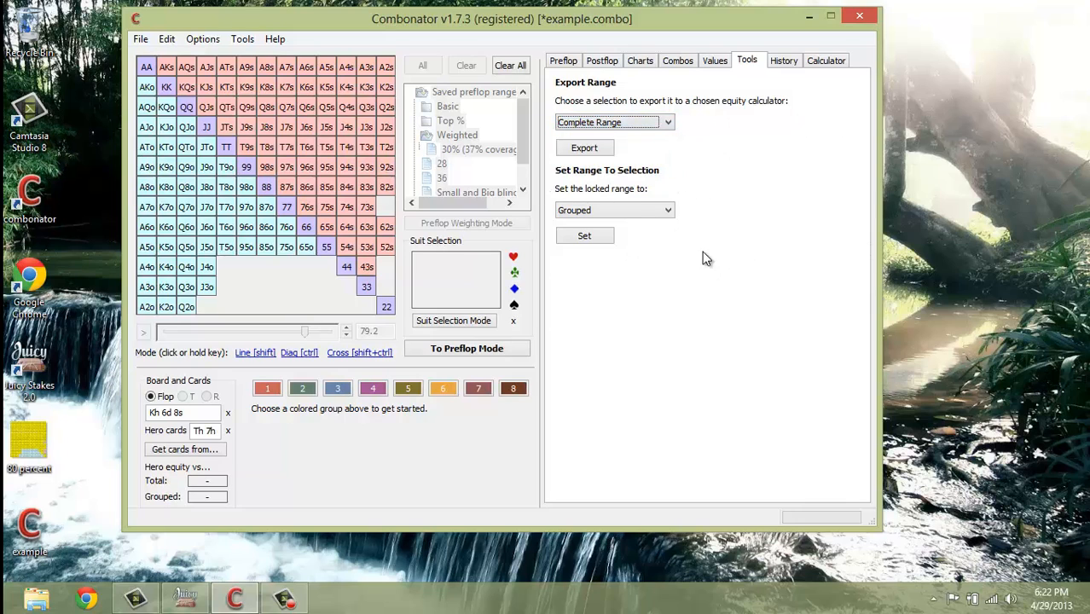
Review the selections available for setting the locked range, keeping Grouped.
click(663, 211)
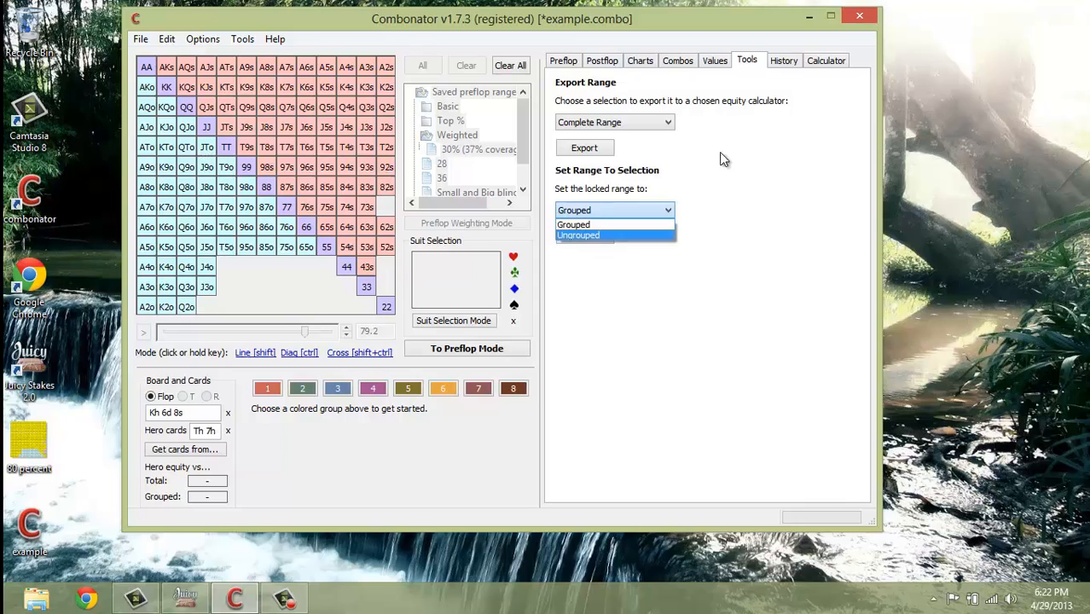
click(784, 228)
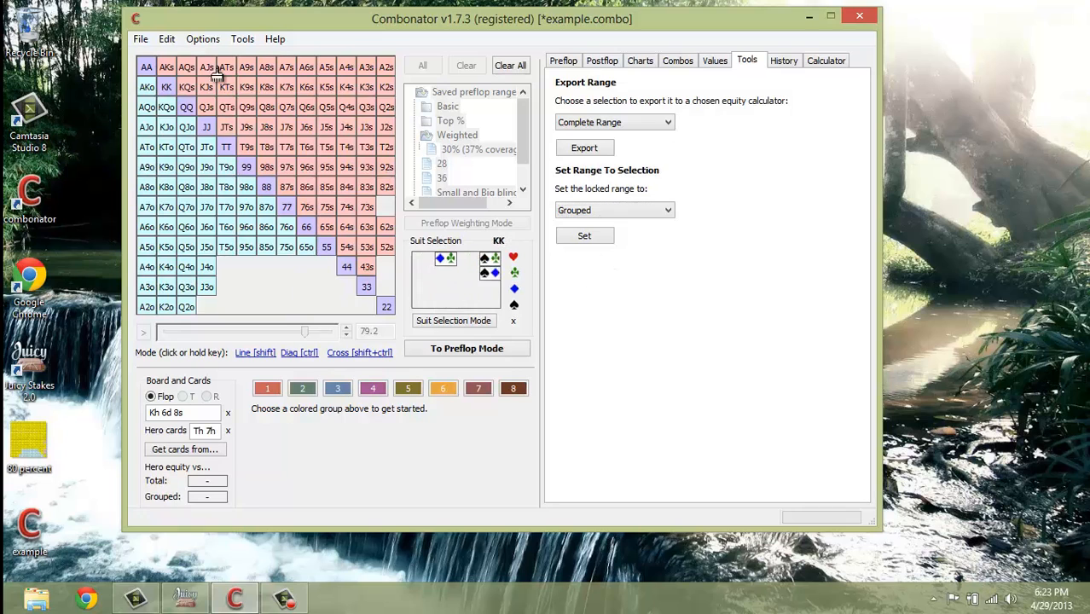
click(656, 217)
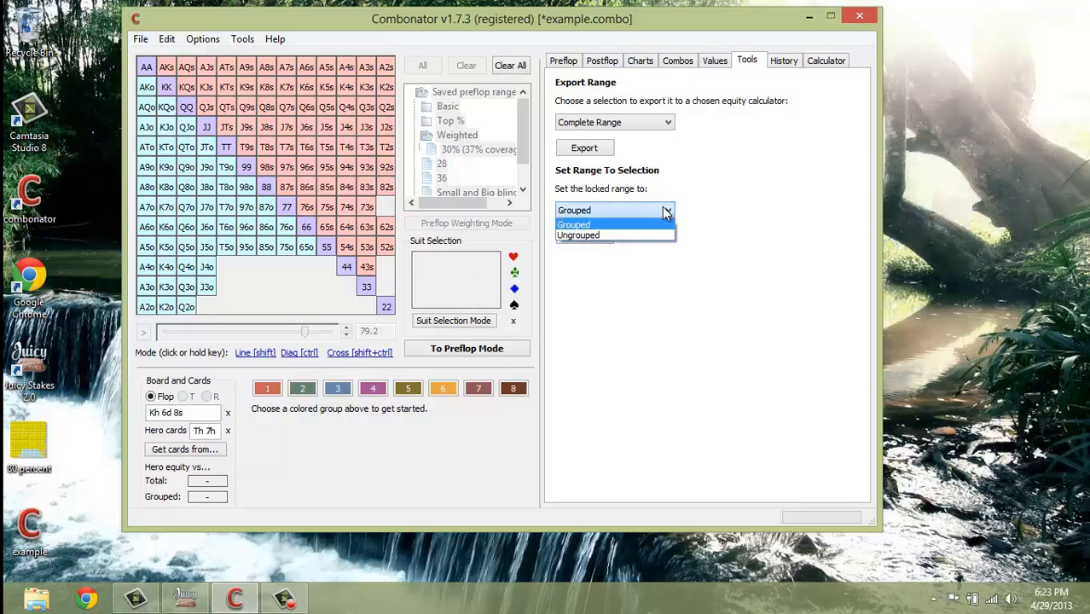
click(599, 220)
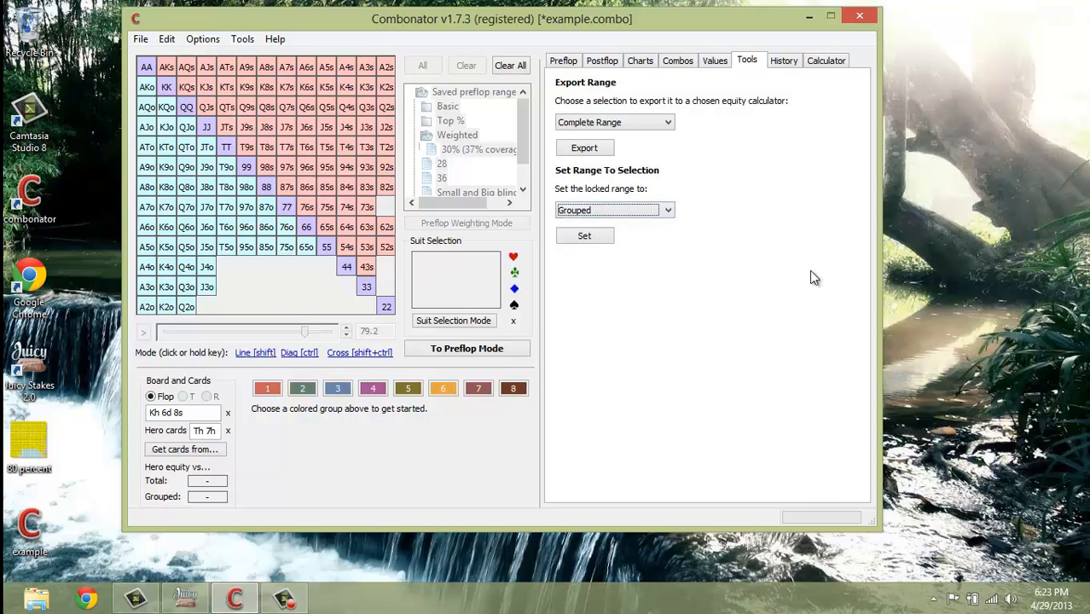
click(585, 239)
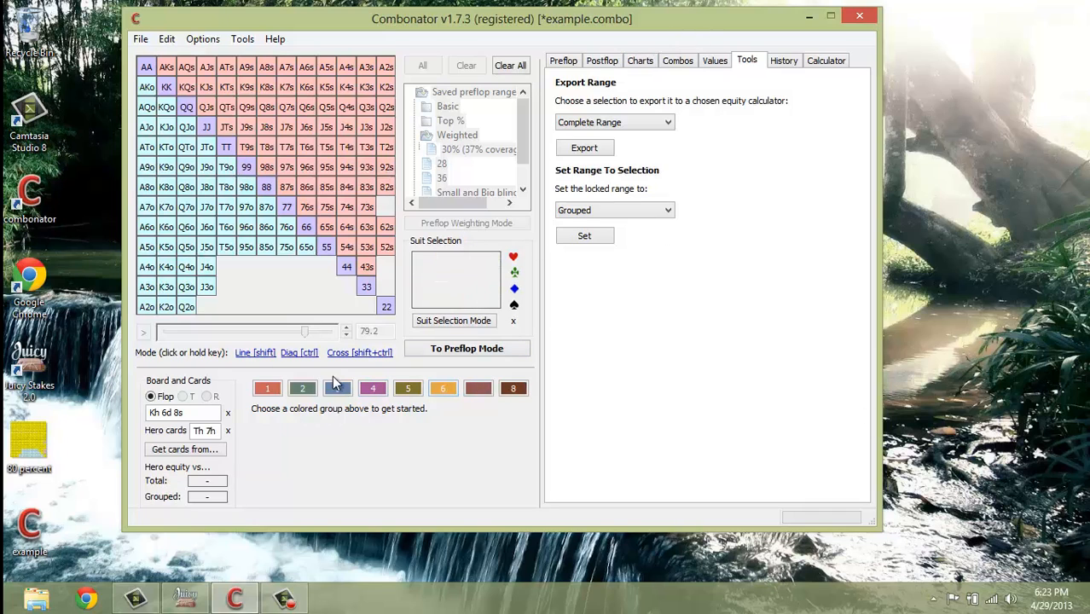
Show the hand-value breakdown of the complete range, compare the cumulative and non-cumulative figures, and leave Cumulative off.
click(713, 62)
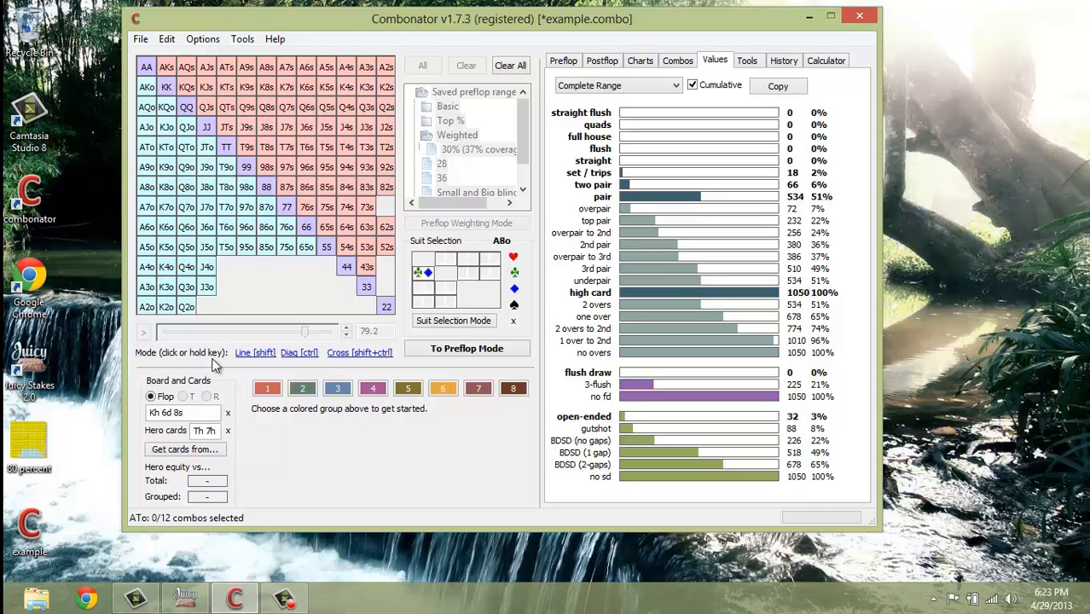
drag(182, 414, 113, 427)
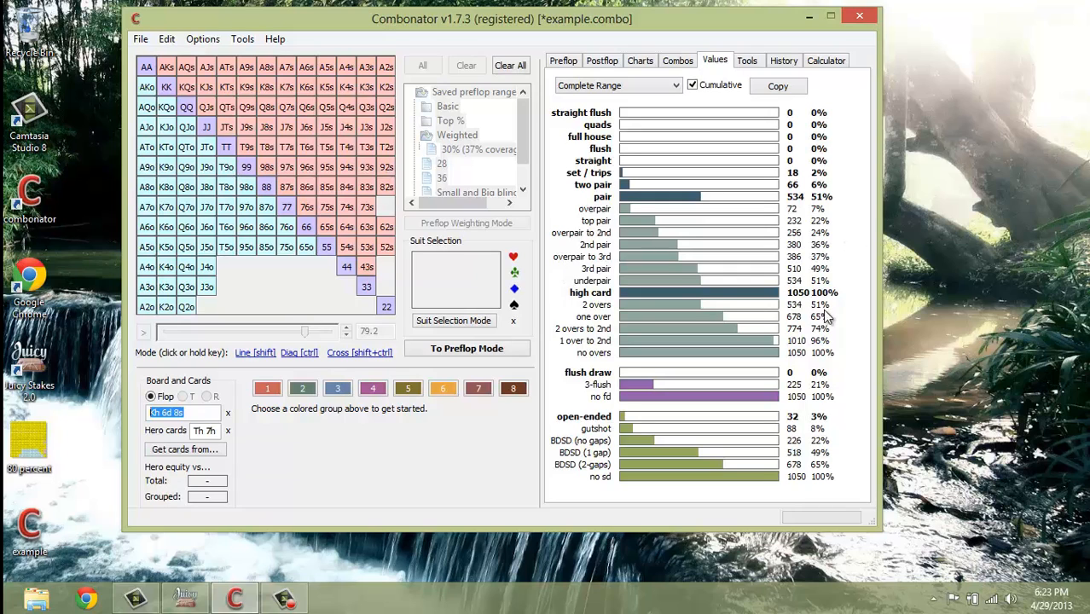
click(692, 86)
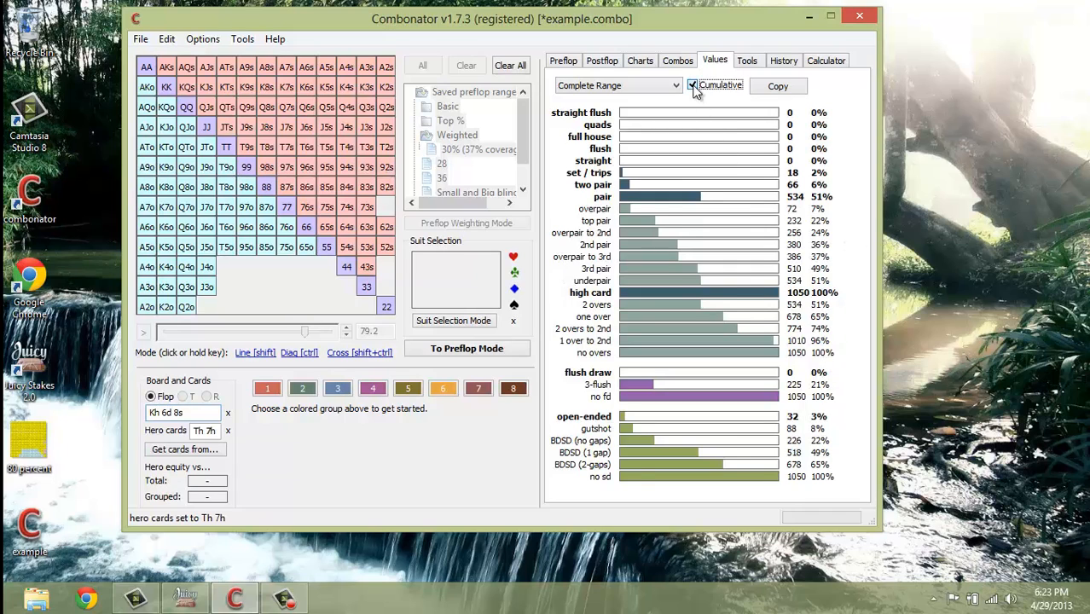
click(694, 87)
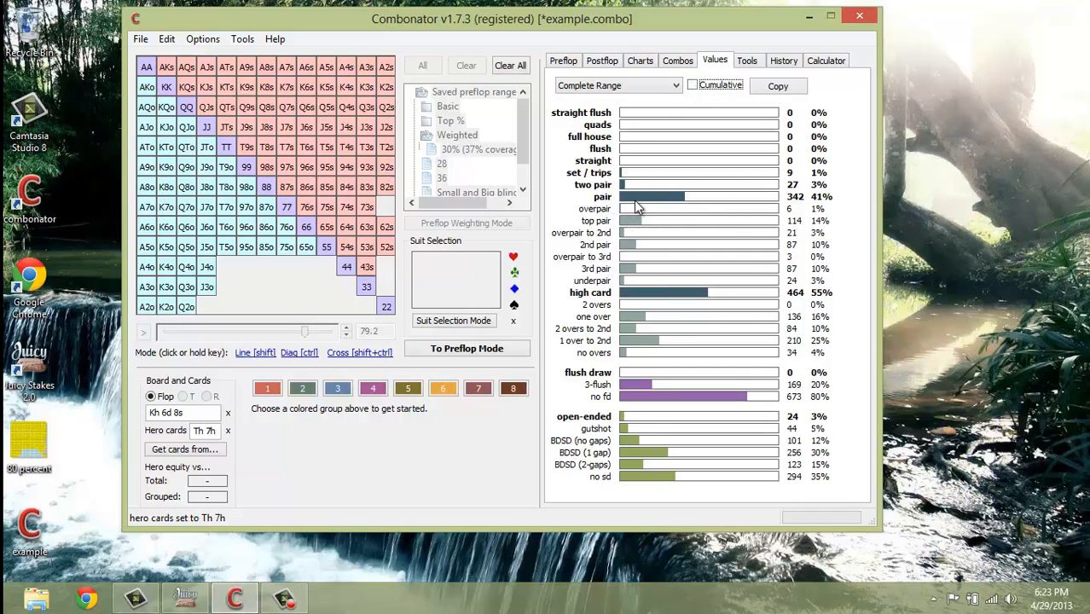
mouse_move(636, 194)
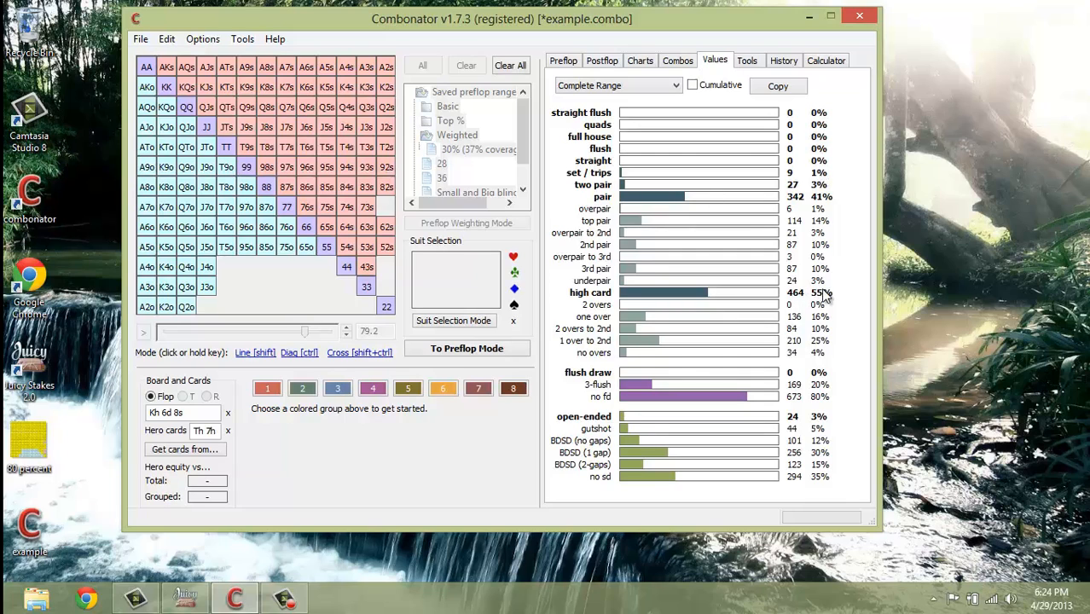
click(693, 85)
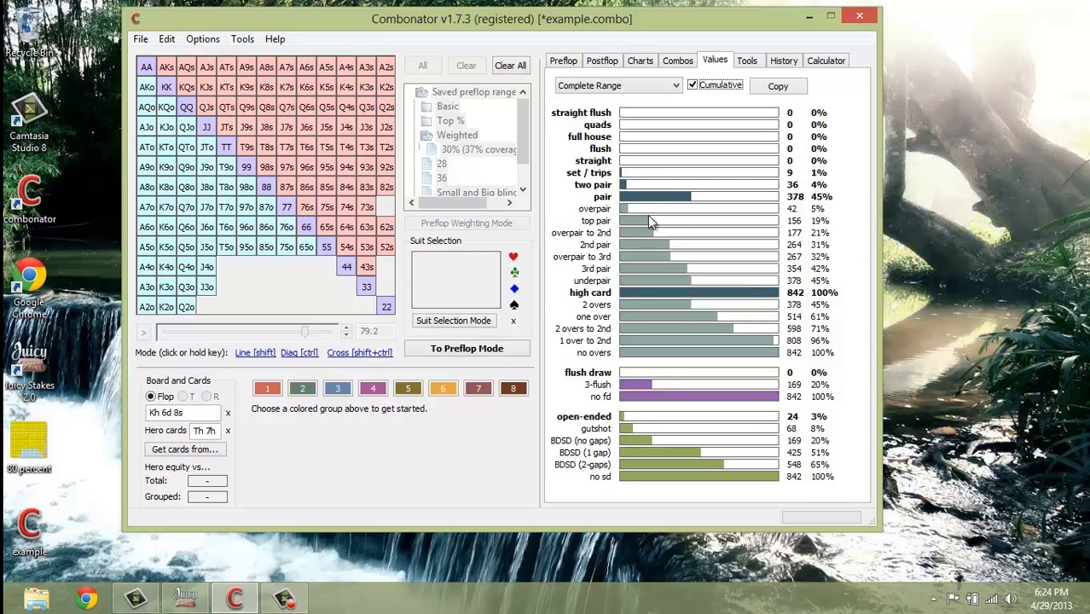
key(space)
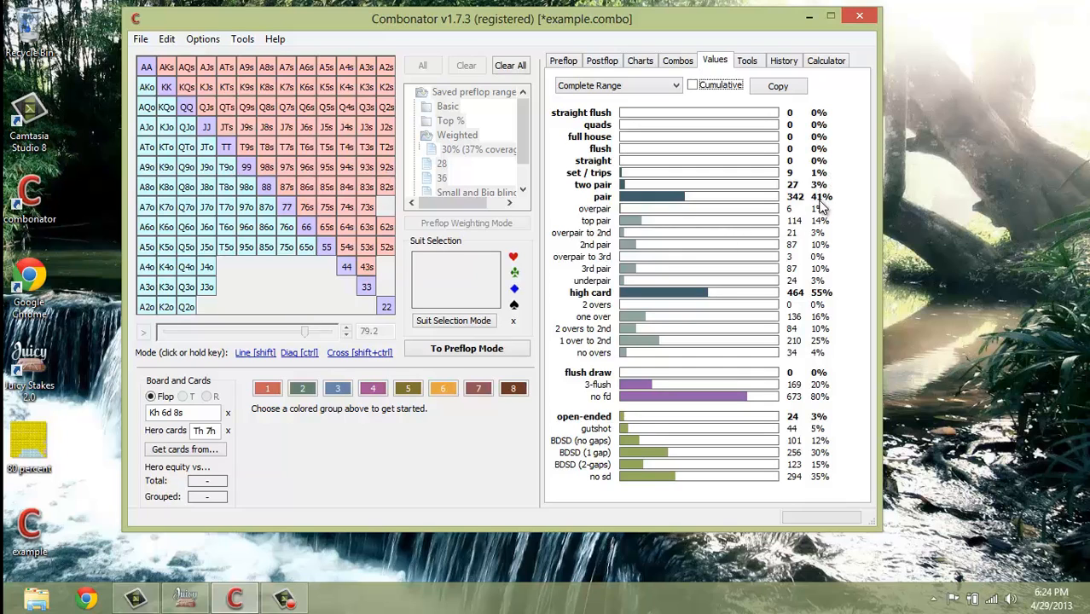
Compare the pair and high card figures again with Cumulative on and off, leaving Cumulative off.
click(694, 86)
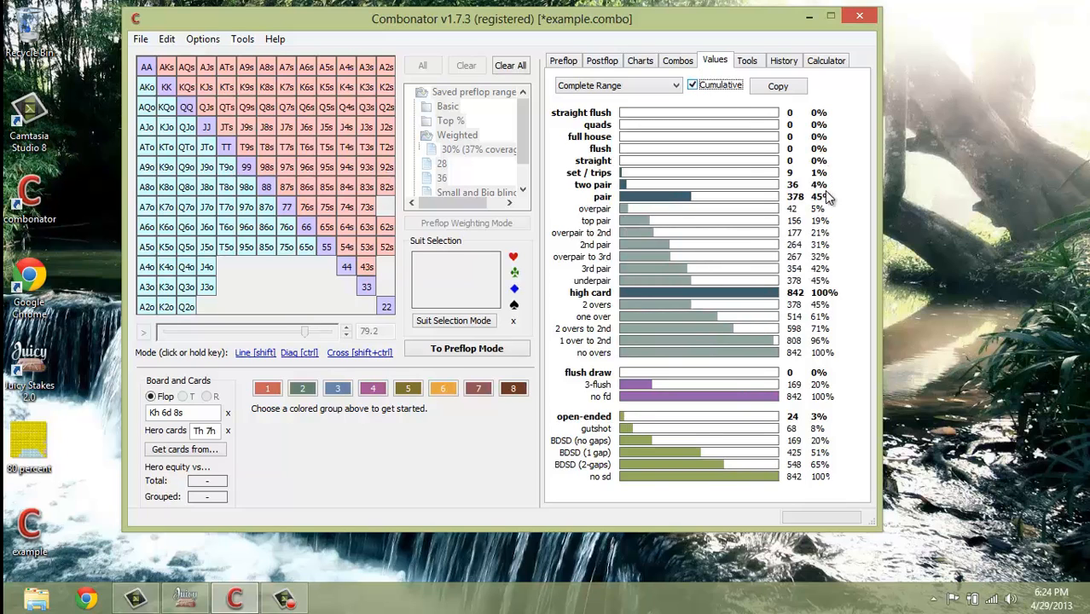
click(694, 85)
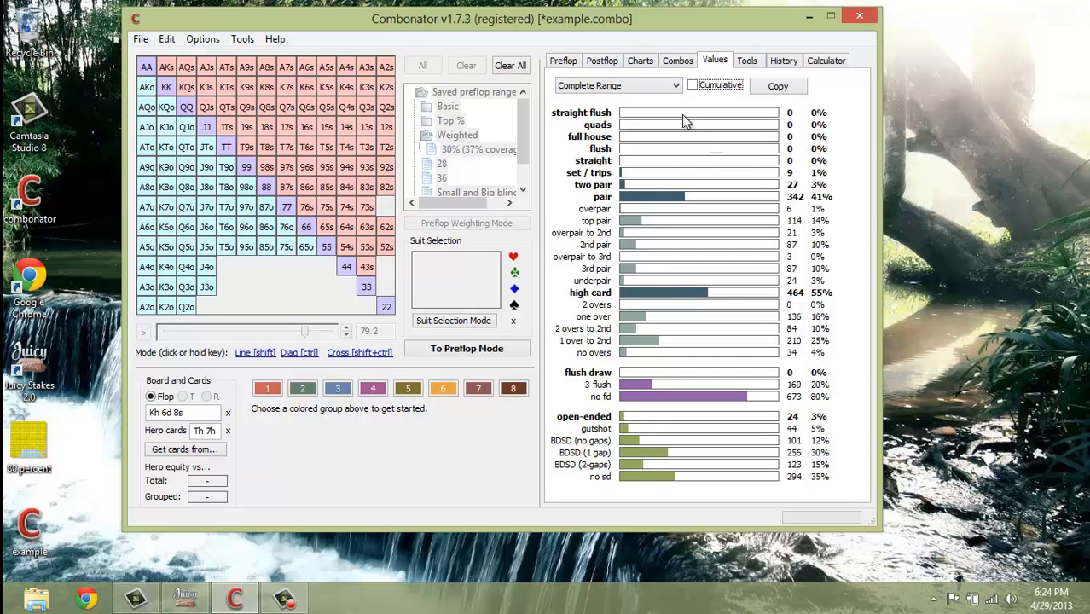
key(space)
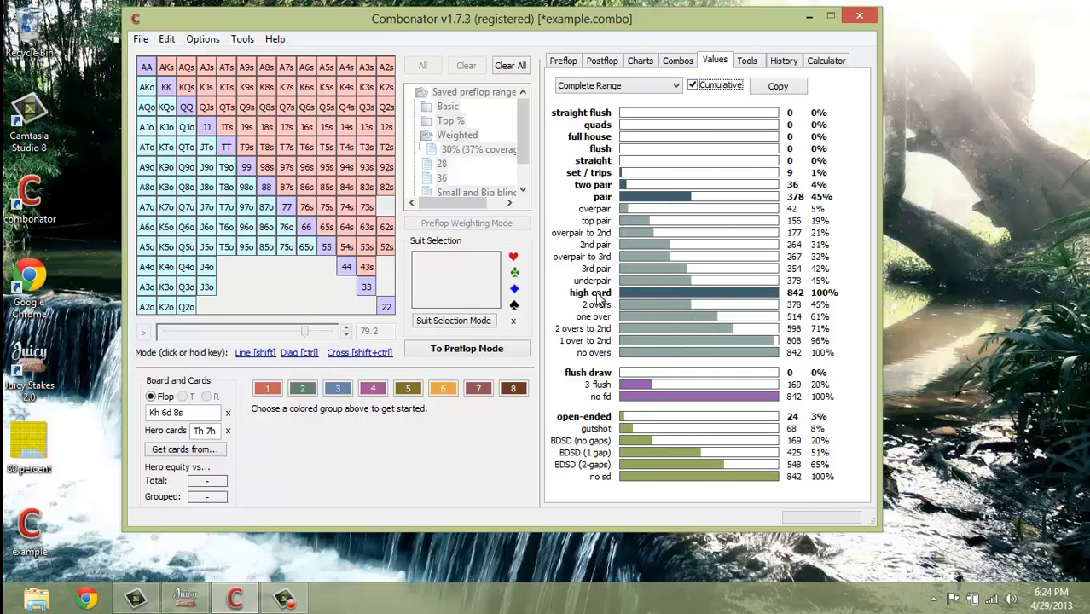
click(693, 86)
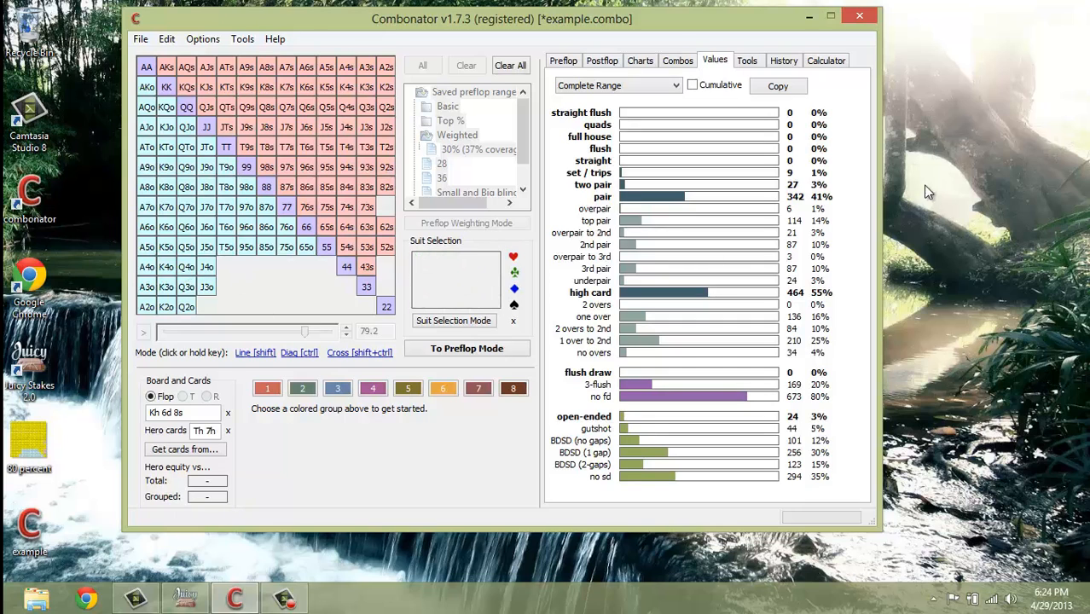
Show the complete range as a combos list, read through it, and compare it with Ignore dead on and off, leaving the option off.
click(678, 68)
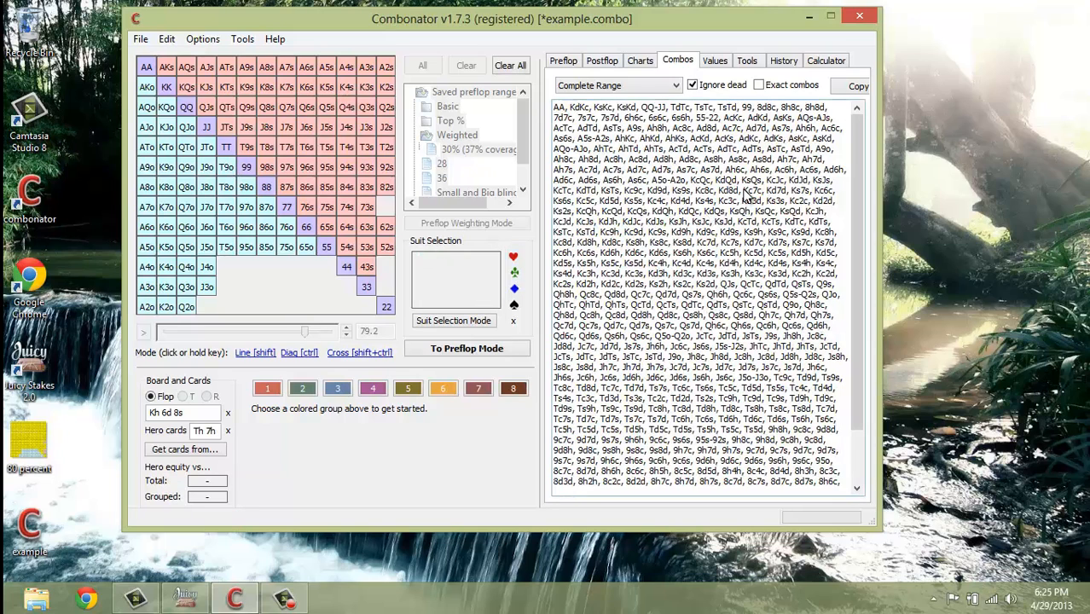
click(744, 219)
scroll(848, 203, down, 2)
scroll(855, 172, up, 2)
click(699, 84)
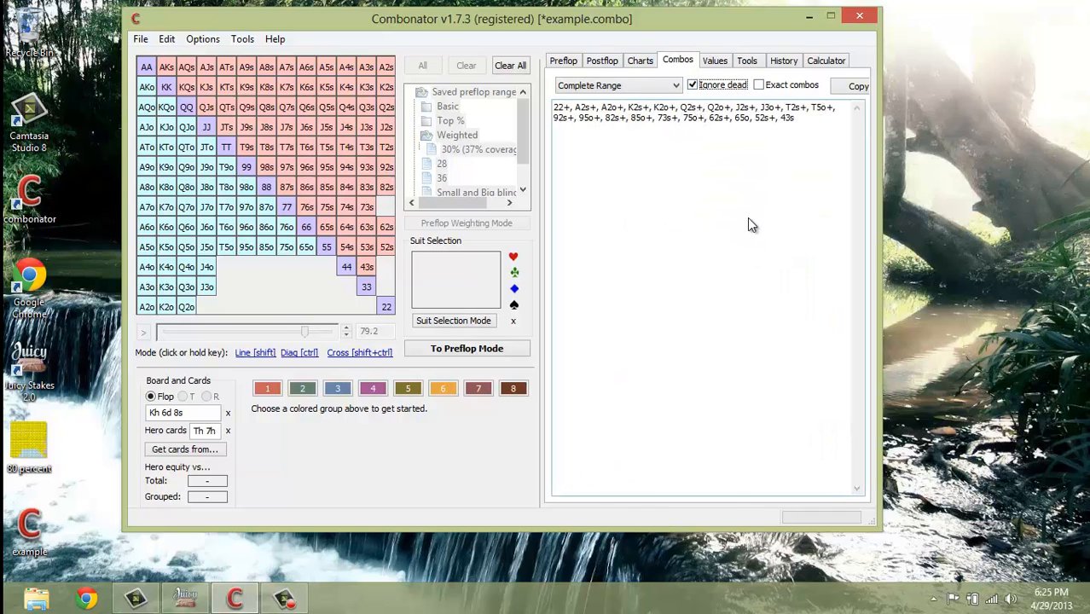
click(695, 88)
Review the range selections available for the combos list, keeping Complete Range.
click(677, 89)
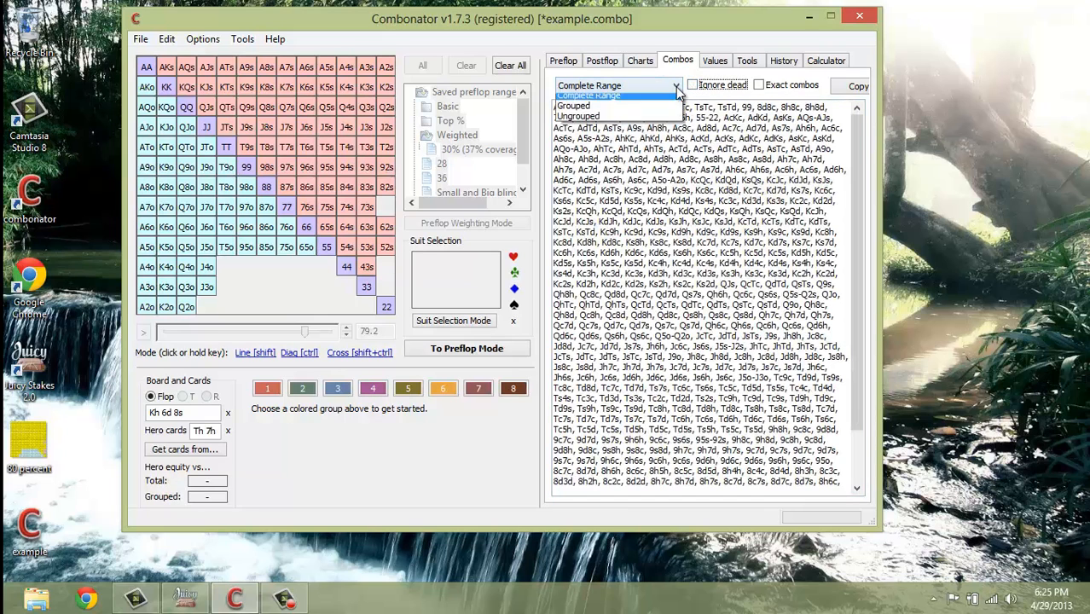
click(676, 95)
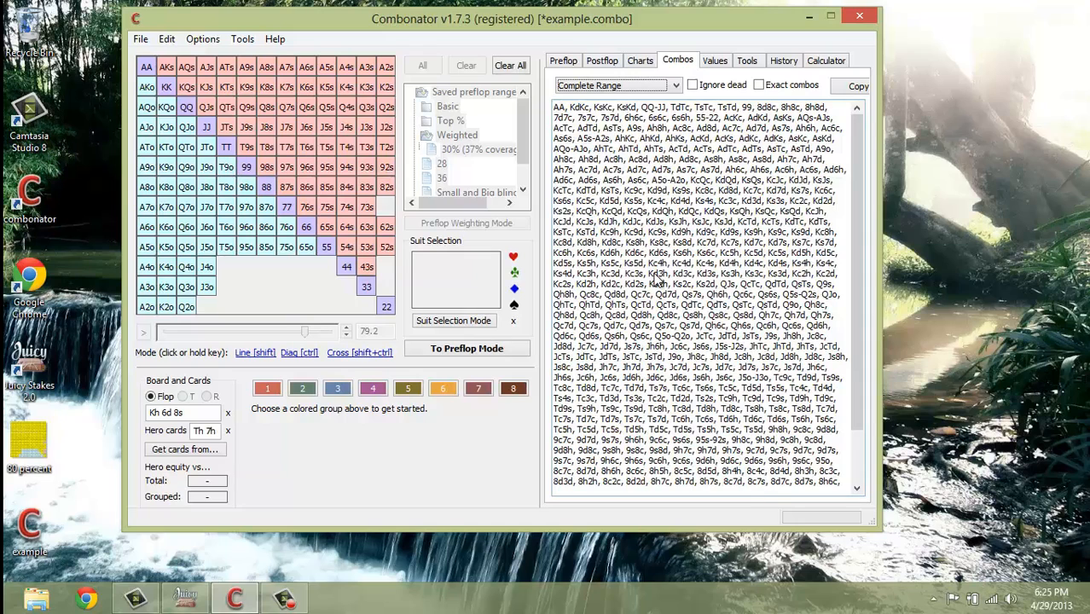
click(231, 122)
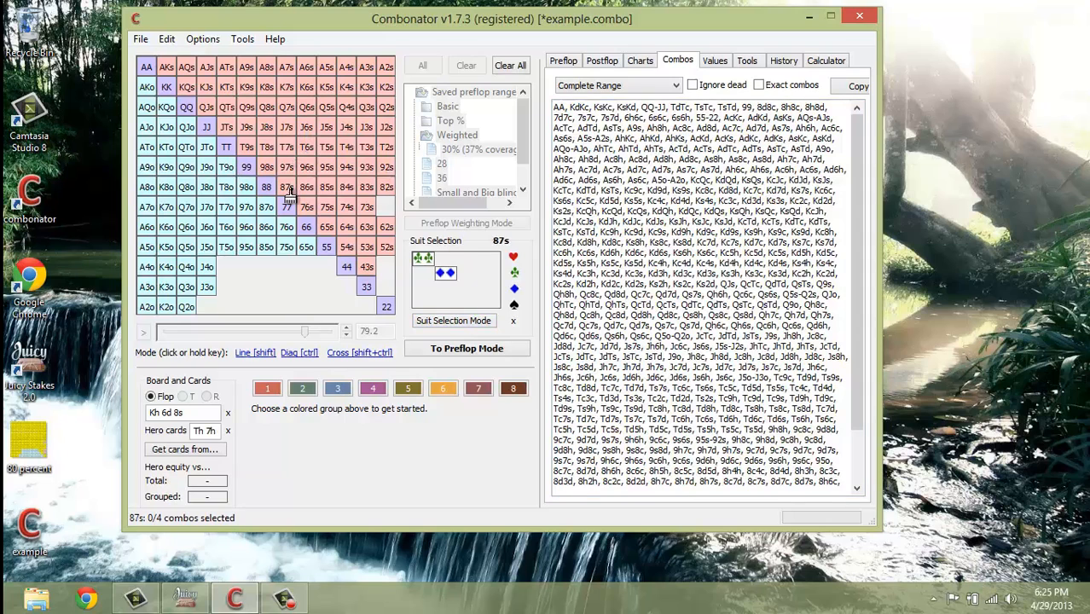
View the pie chart of the range with ungrouped hands, and return to the postflop output.
click(647, 61)
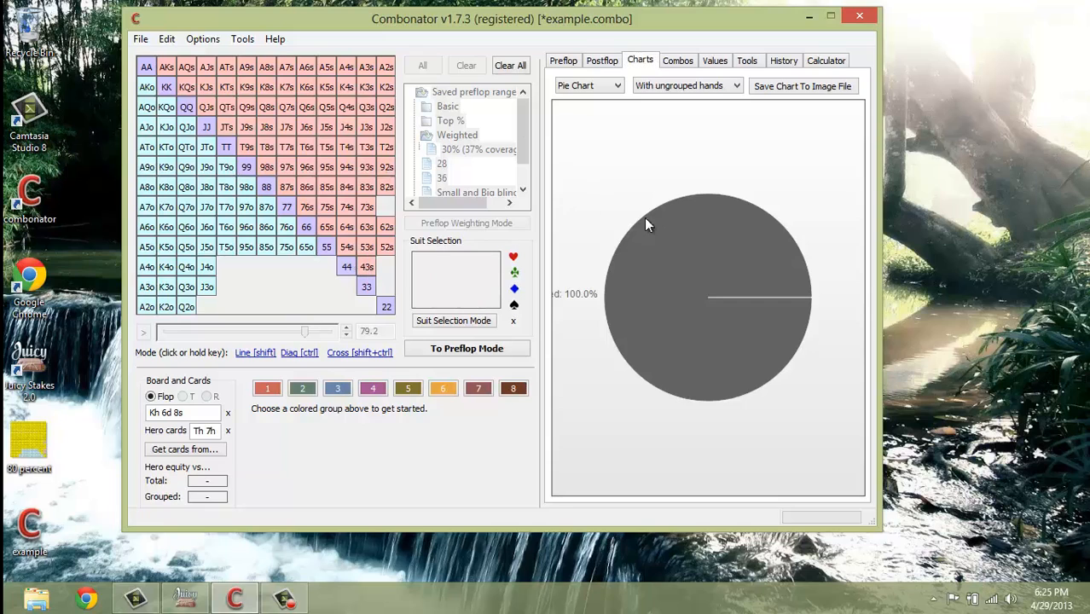
click(614, 86)
click(613, 88)
click(602, 62)
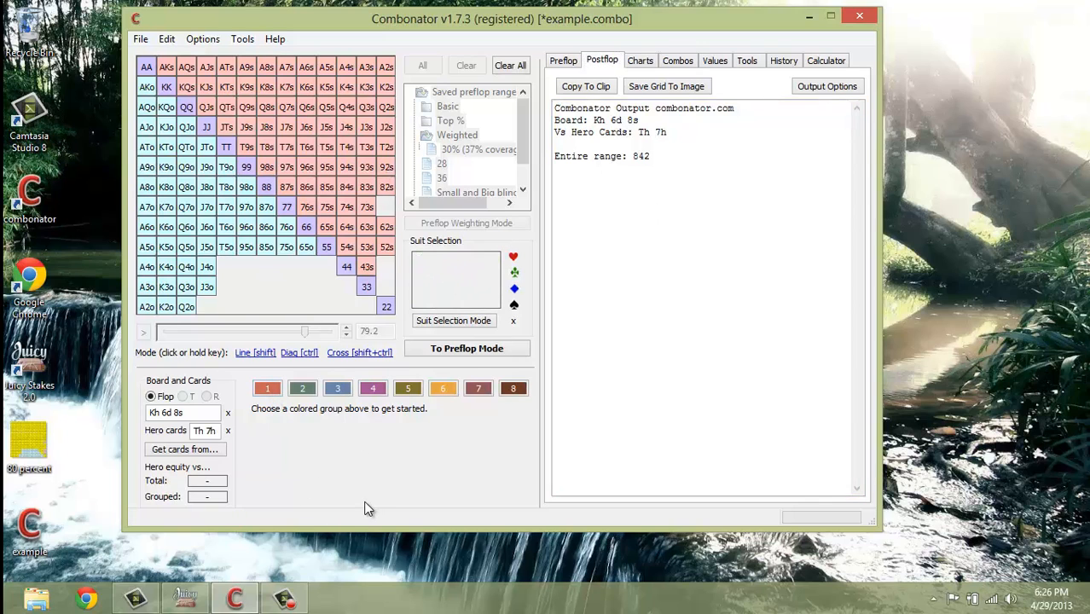
Confirm the hero cards as Th 7h and open group 1 for hand selection.
drag(217, 431, 194, 432)
key(Return)
click(269, 390)
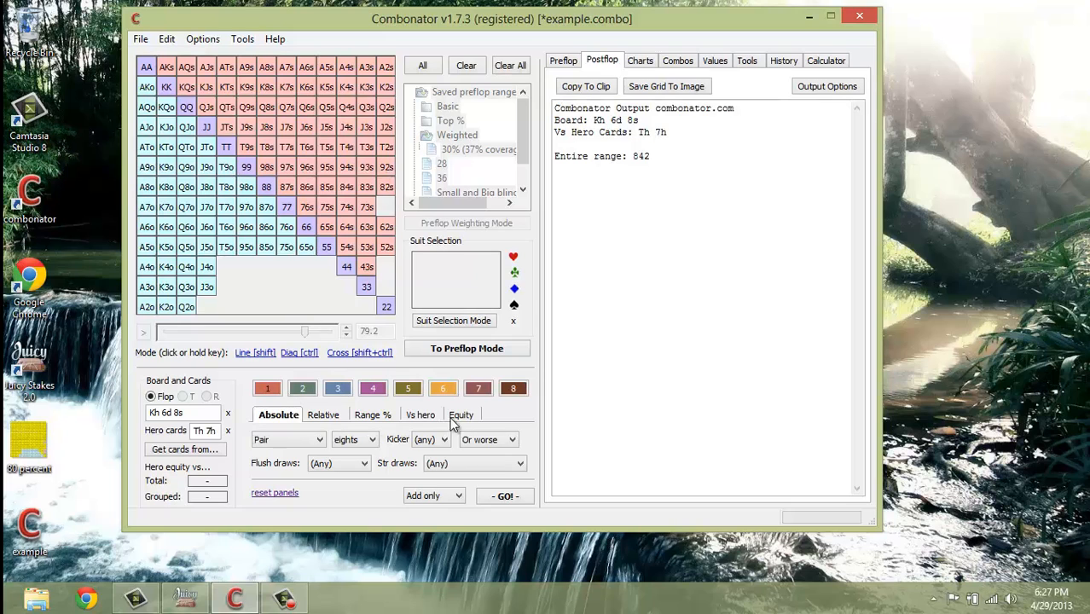
Examine the Relative, Range %, Vs hero, Equity and Absolute selection criteria available for group 1.
click(313, 416)
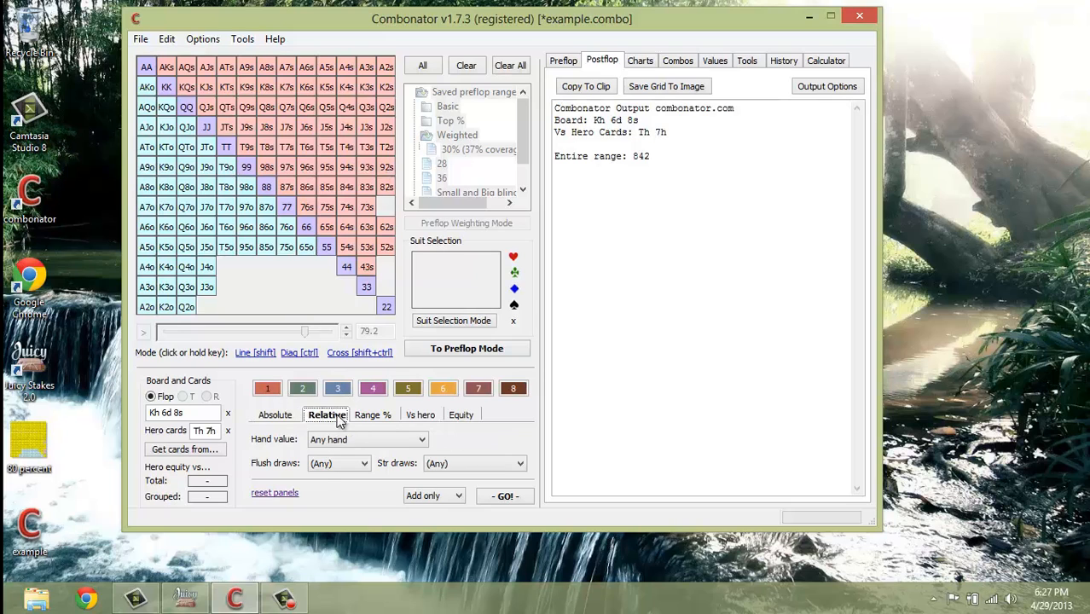
click(372, 415)
click(416, 417)
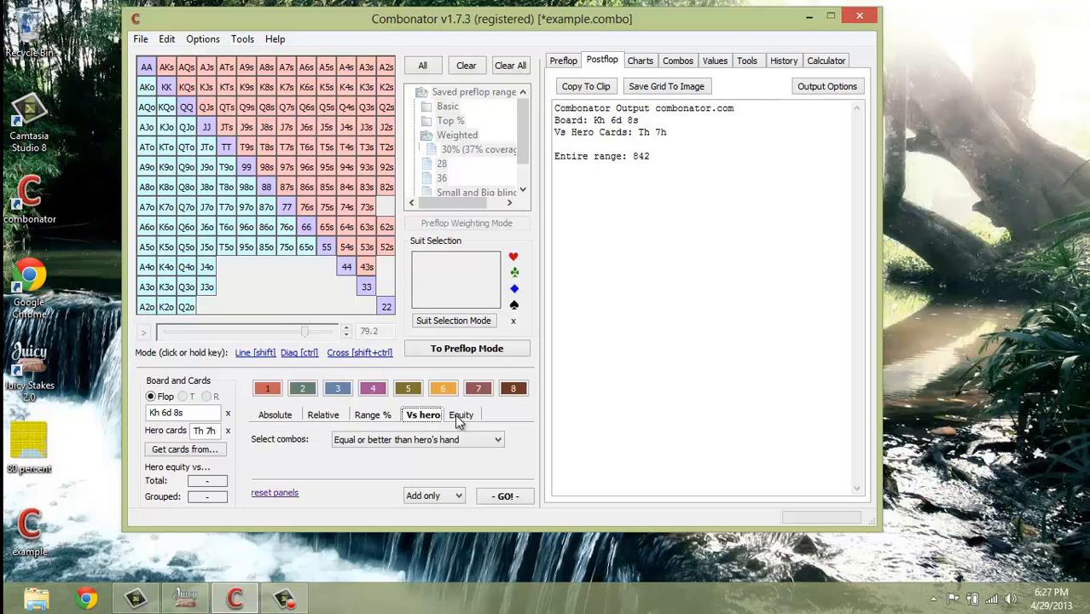
click(458, 415)
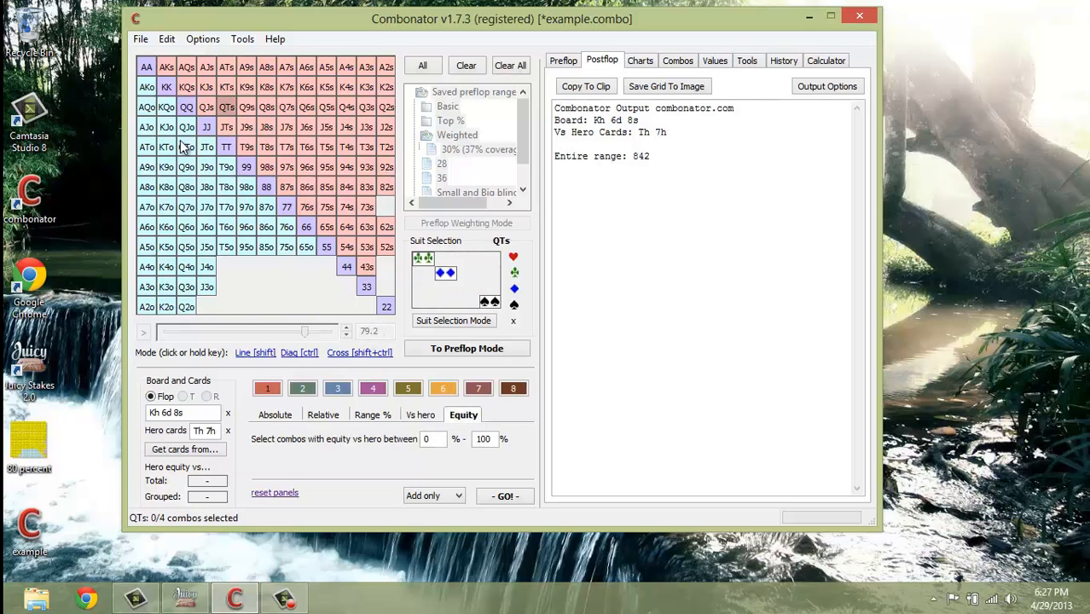
click(418, 416)
click(323, 414)
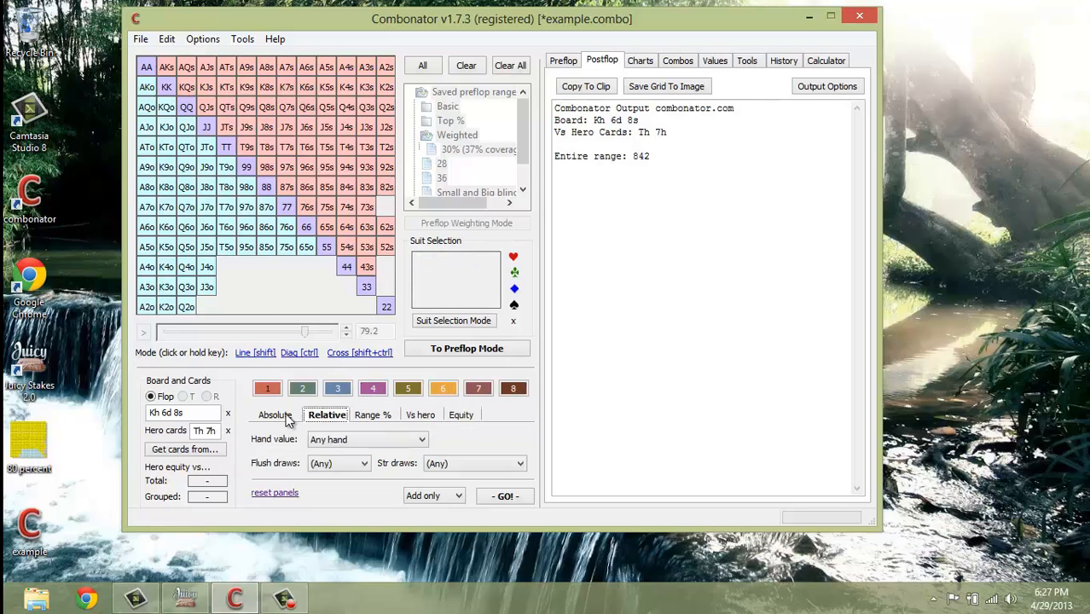
click(277, 415)
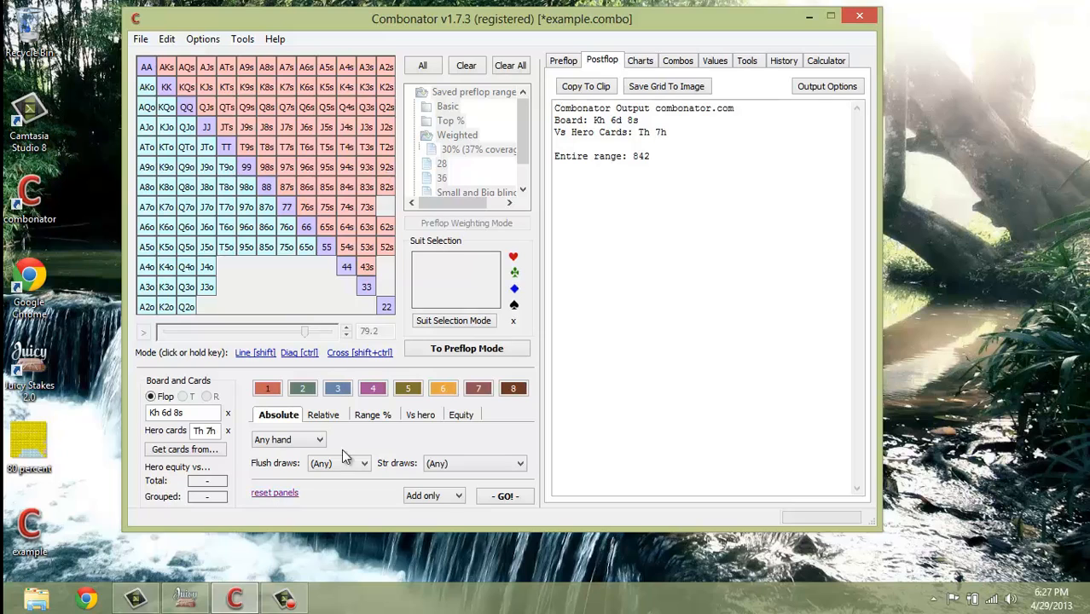
click(339, 416)
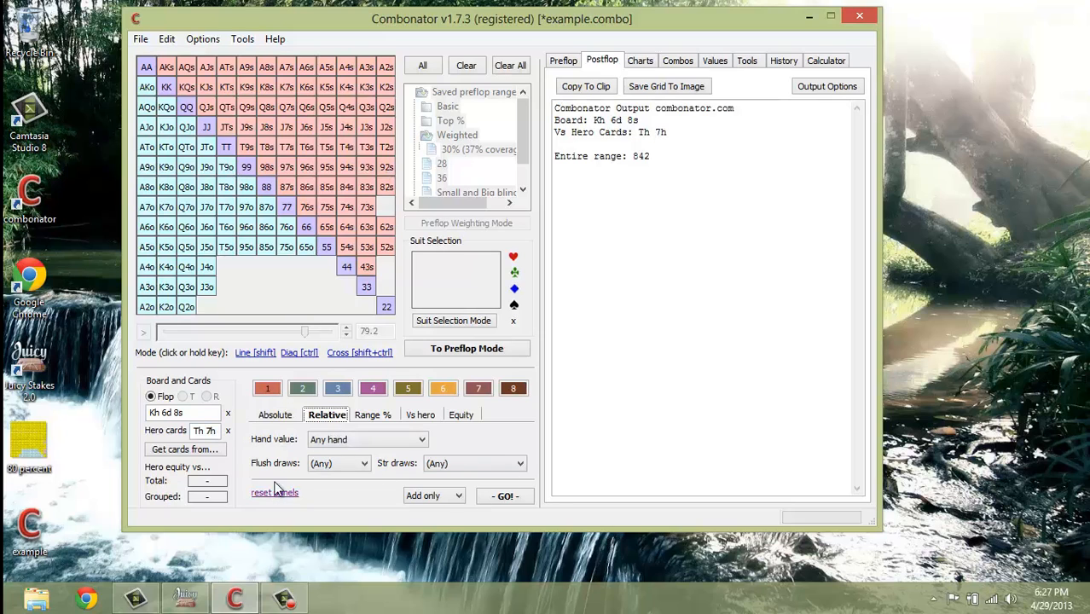
Reset the selection criteria to their defaults with group 1 active, and look through the absolute hand types.
click(286, 492)
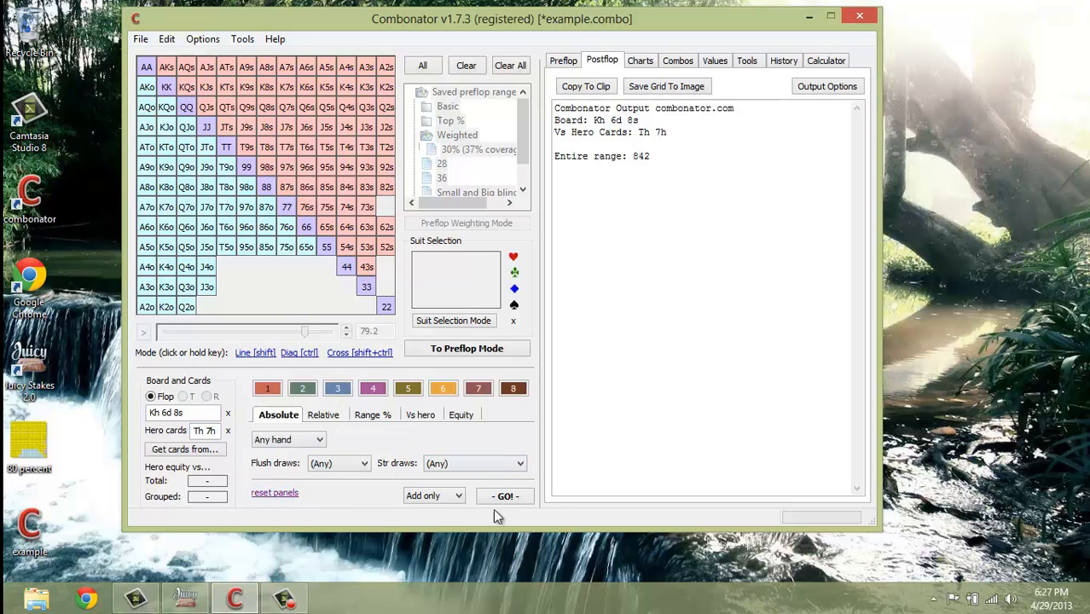
click(266, 390)
click(264, 389)
click(319, 439)
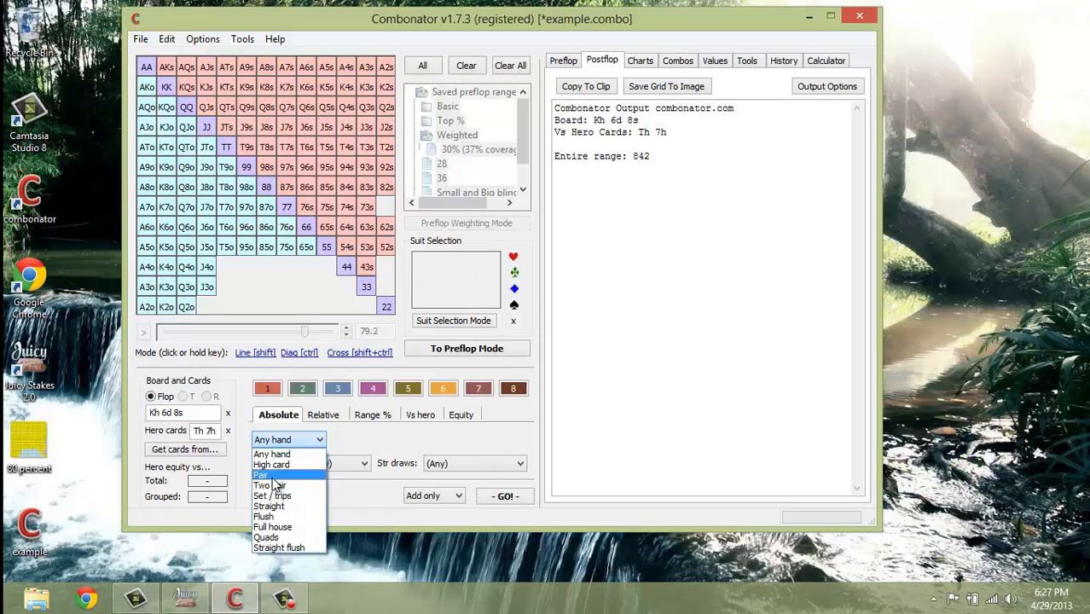
click(362, 513)
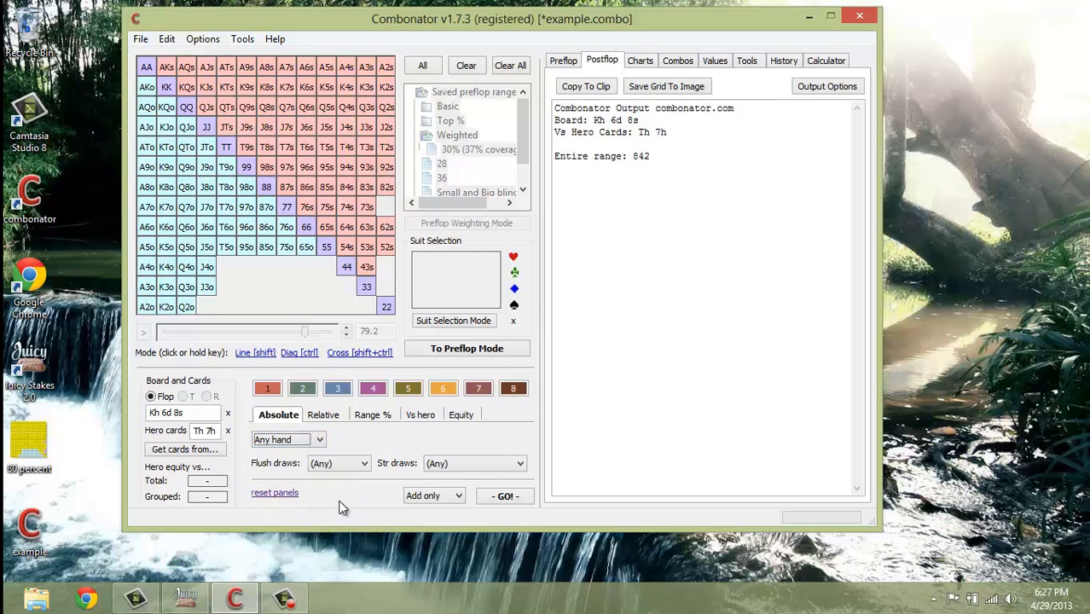
Set group 1's absolute hand criteria to High card, A high, Or better.
click(319, 439)
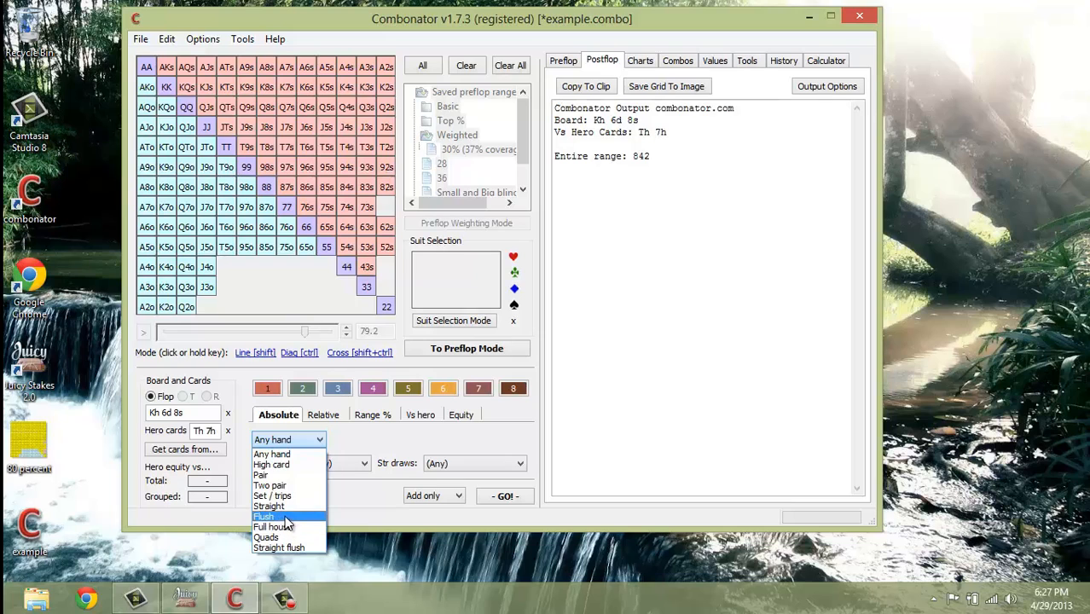
click(274, 465)
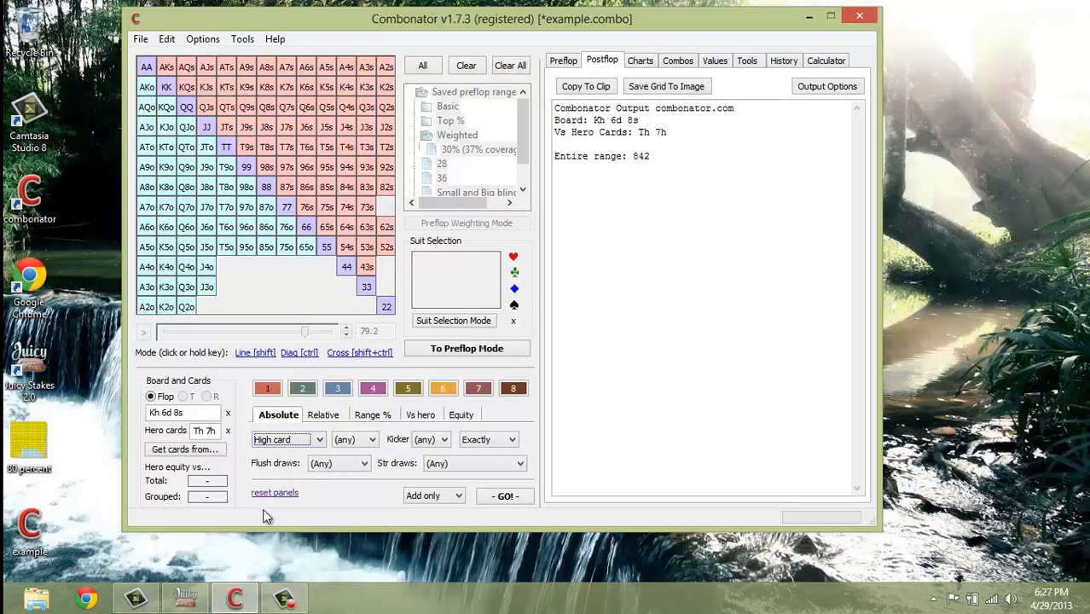
click(366, 442)
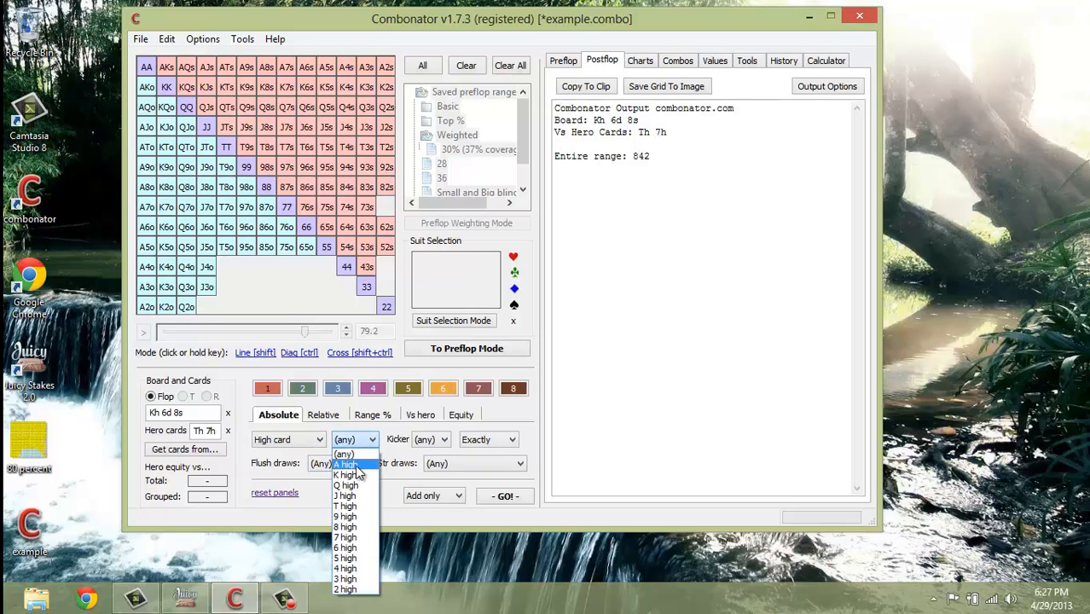
click(357, 462)
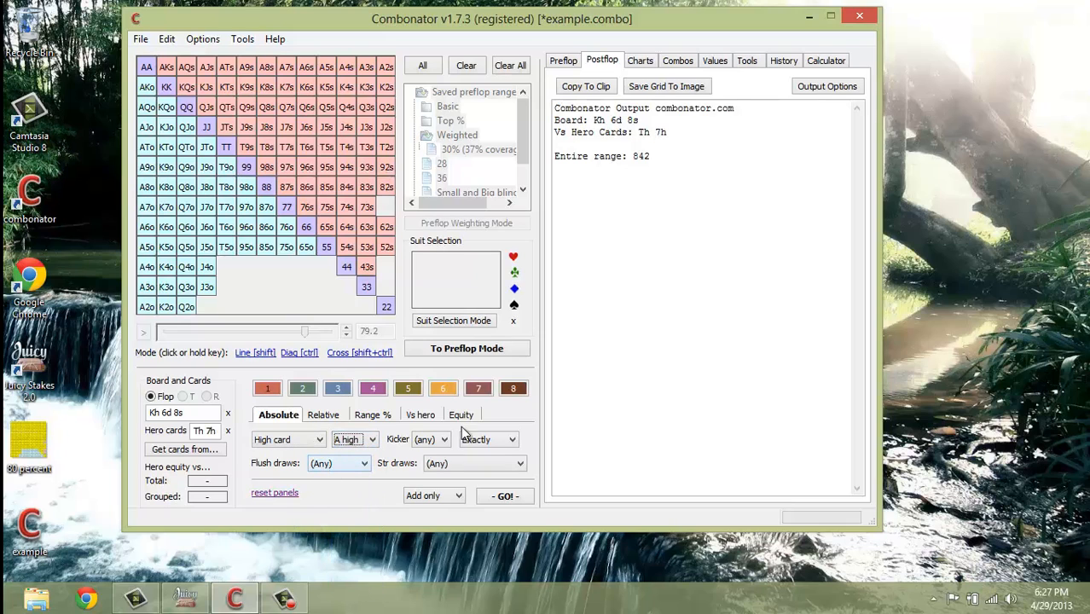
click(505, 442)
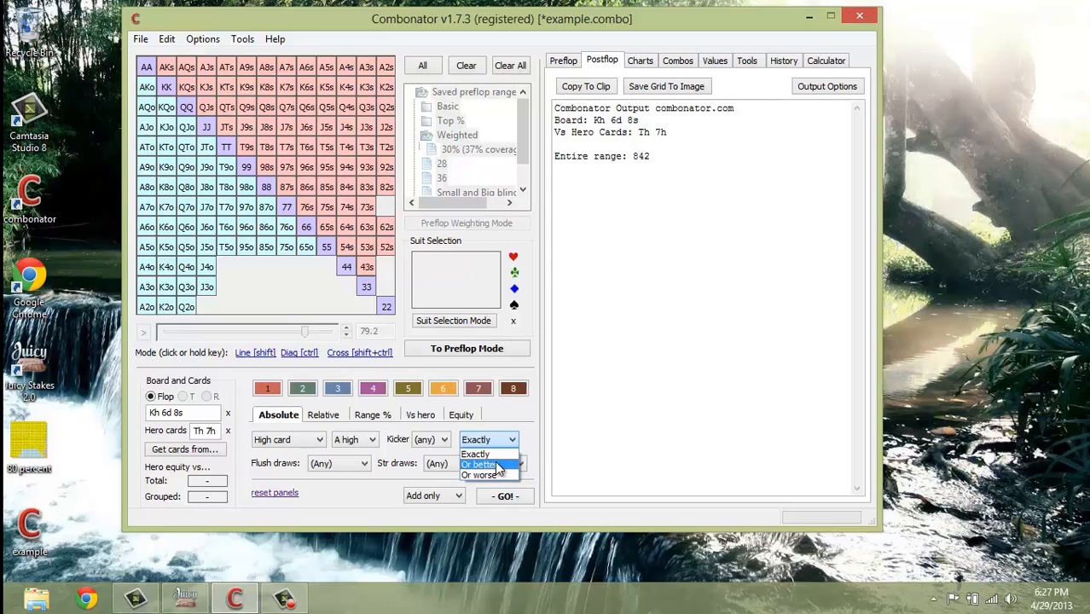
click(486, 464)
Keep flush draws and straight draws at (Any), and add the matching combos to group 1.
click(365, 465)
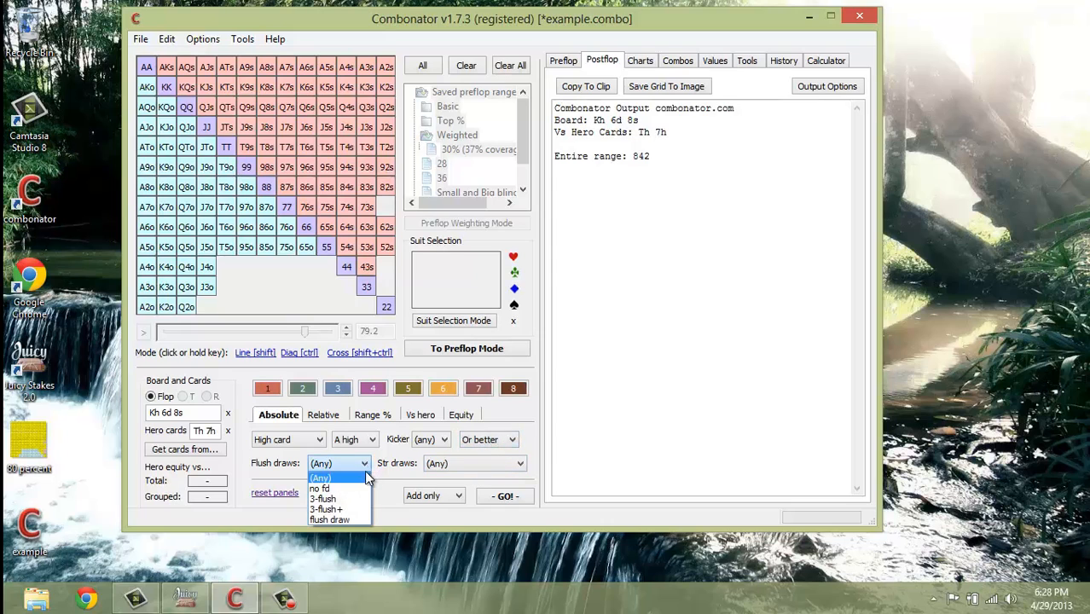
click(364, 477)
click(483, 460)
click(482, 461)
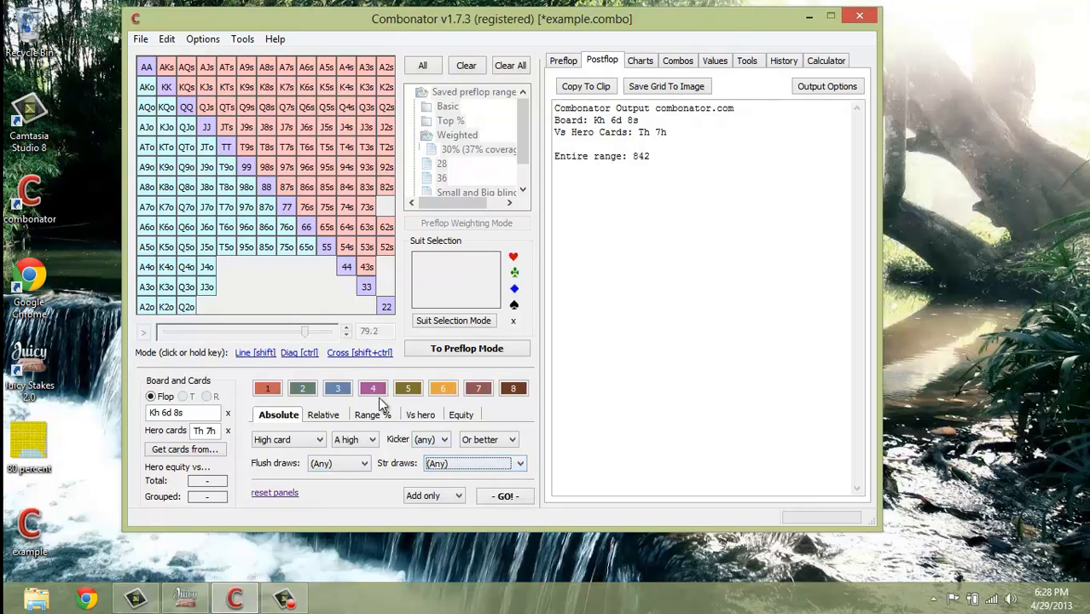
click(508, 497)
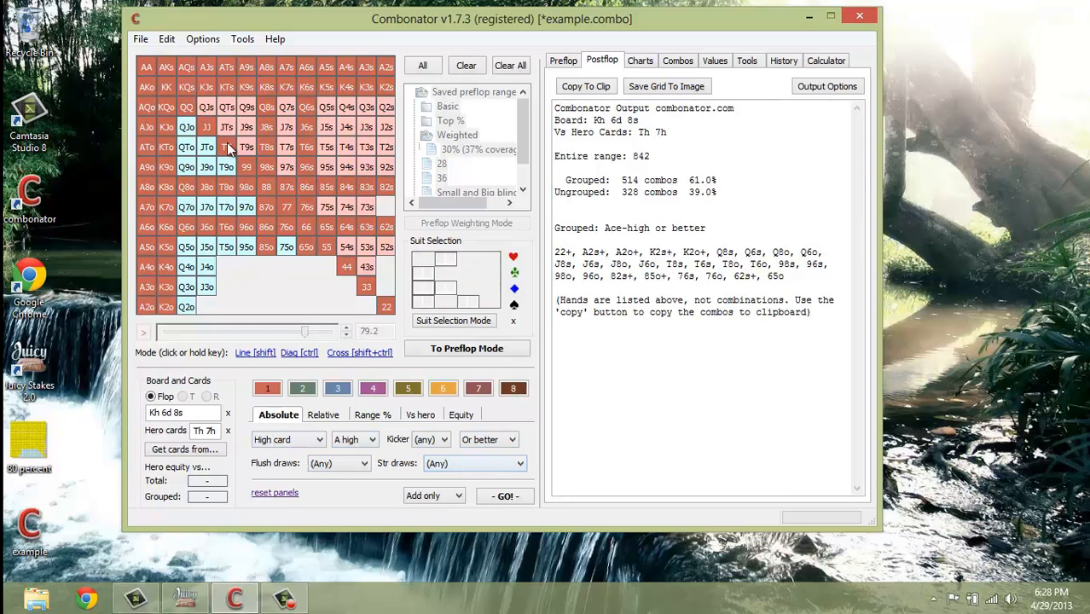
View the Draw Equity calculation for group 1, and return to the postflop output.
click(825, 60)
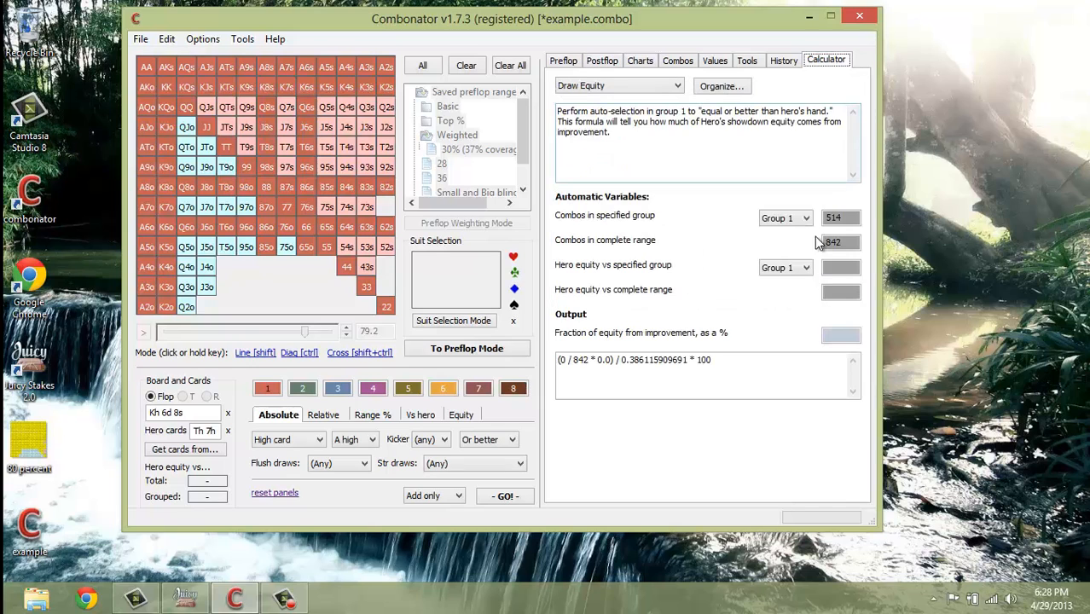
click(601, 63)
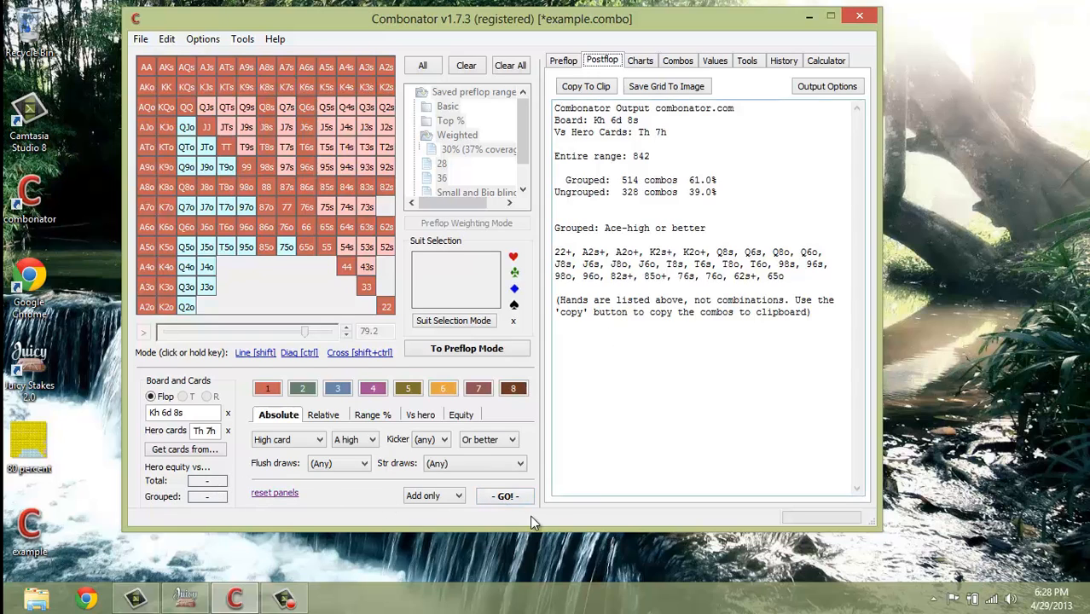
click(284, 598)
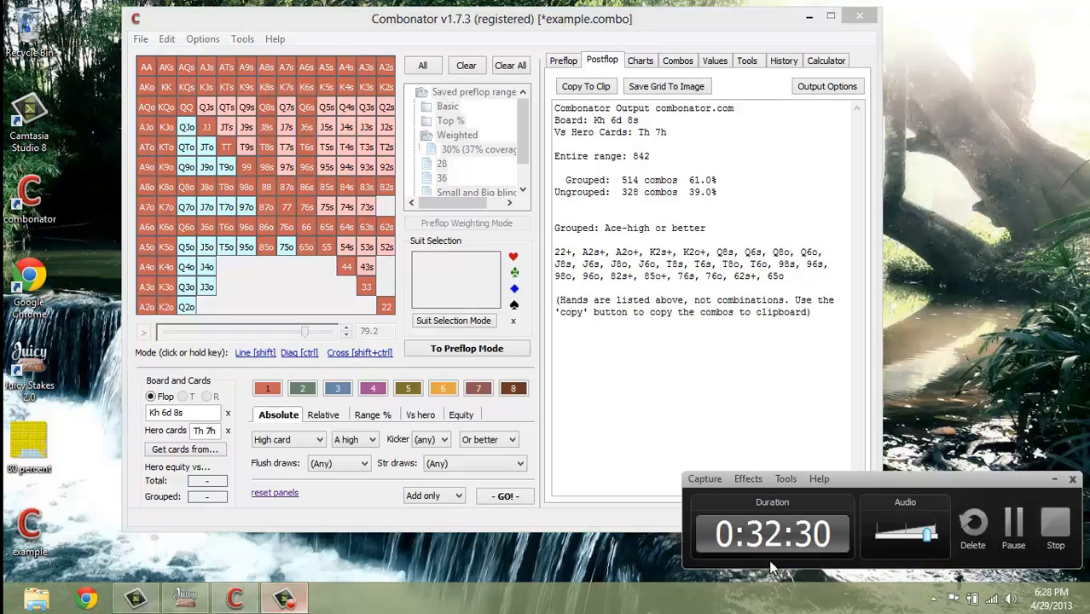
click(1026, 532)
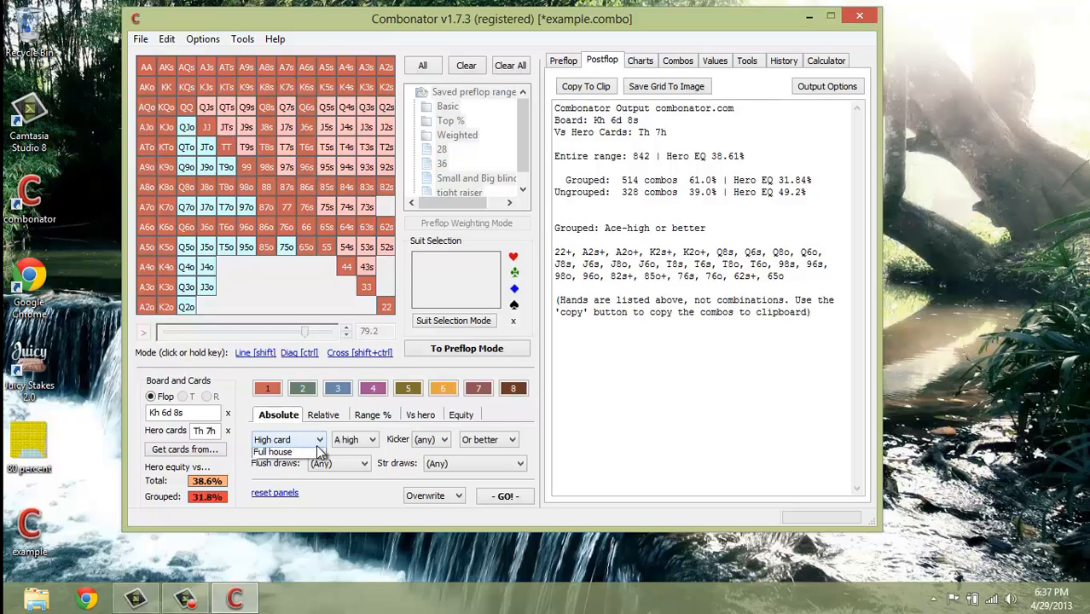
Review the hand type and flush draw options, keeping High card and (Any) selected.
click(316, 444)
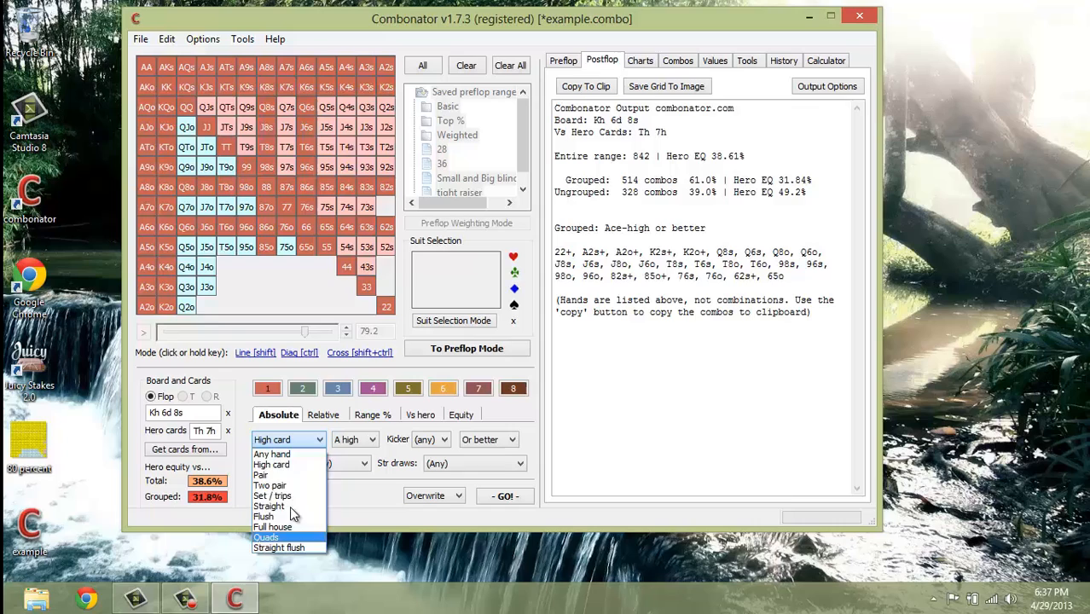
click(285, 464)
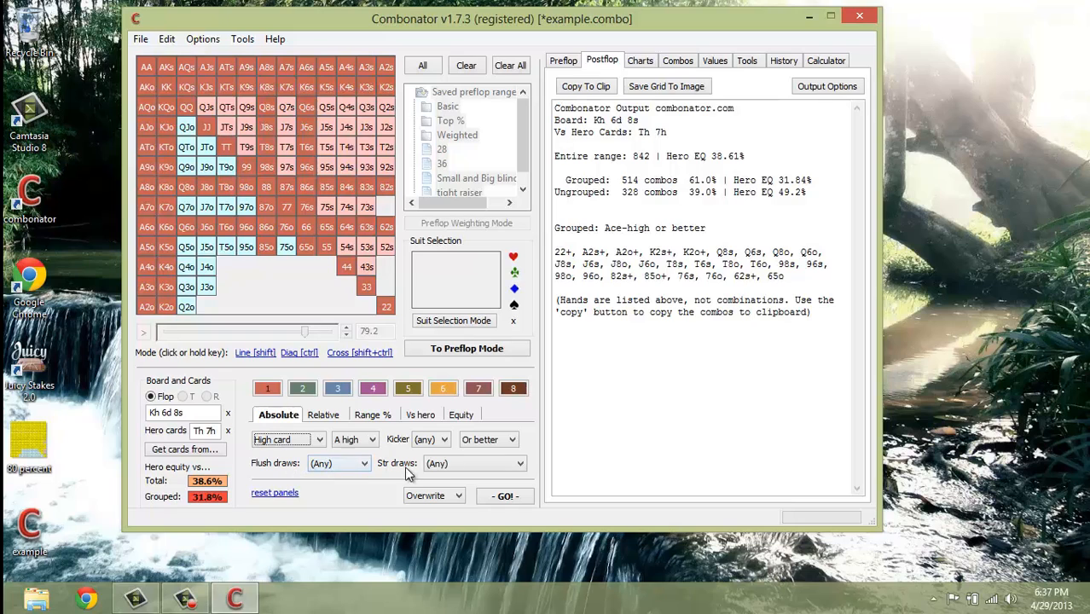
click(350, 463)
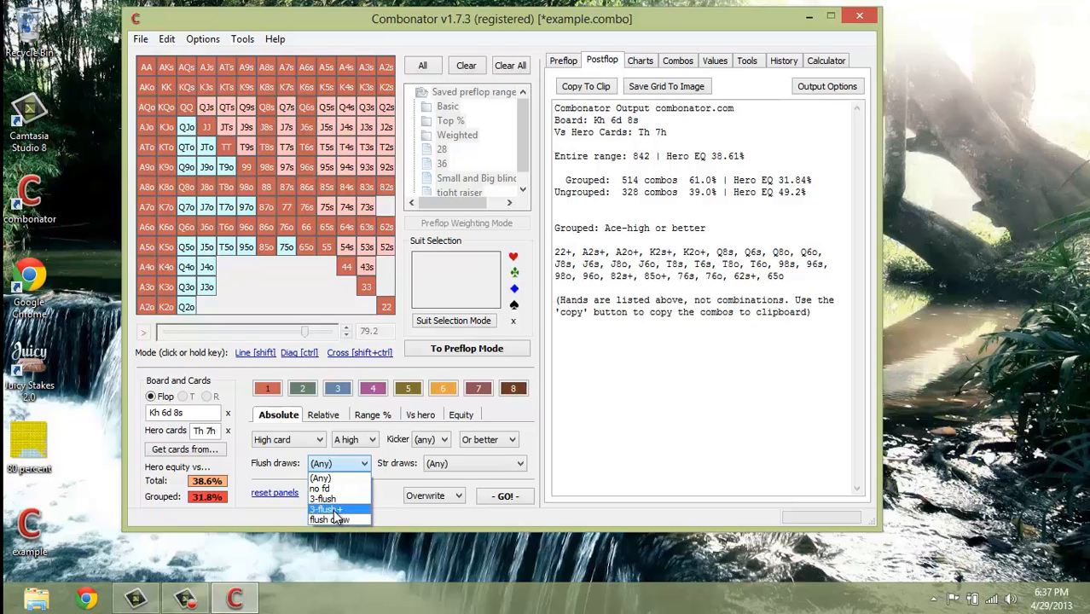
click(320, 479)
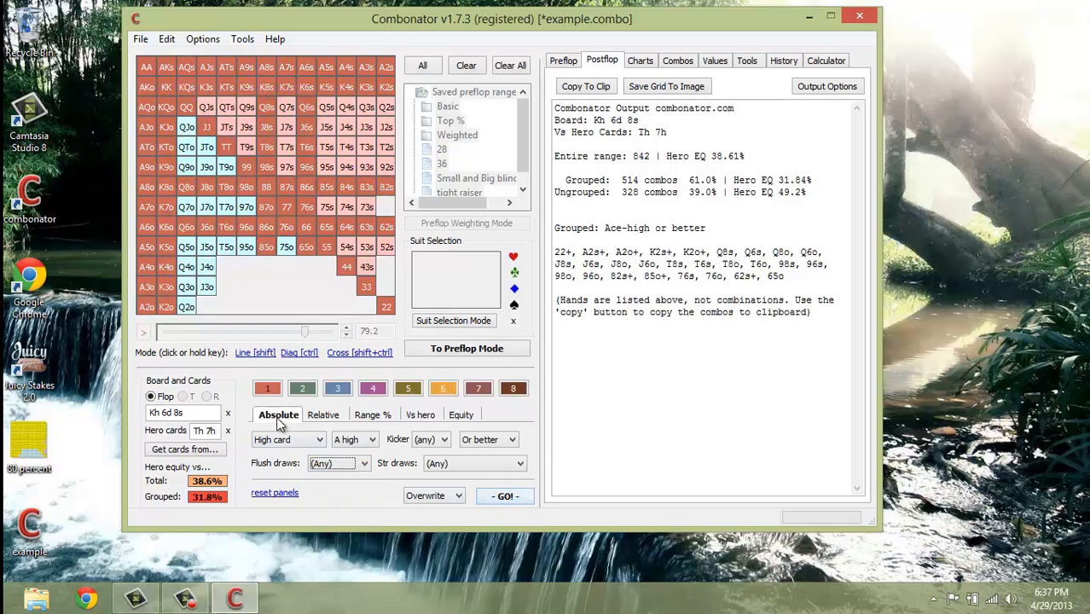
Clear the grouped hands and reapply the ace-high or better criteria to group 1 in Overwrite mode.
click(467, 75)
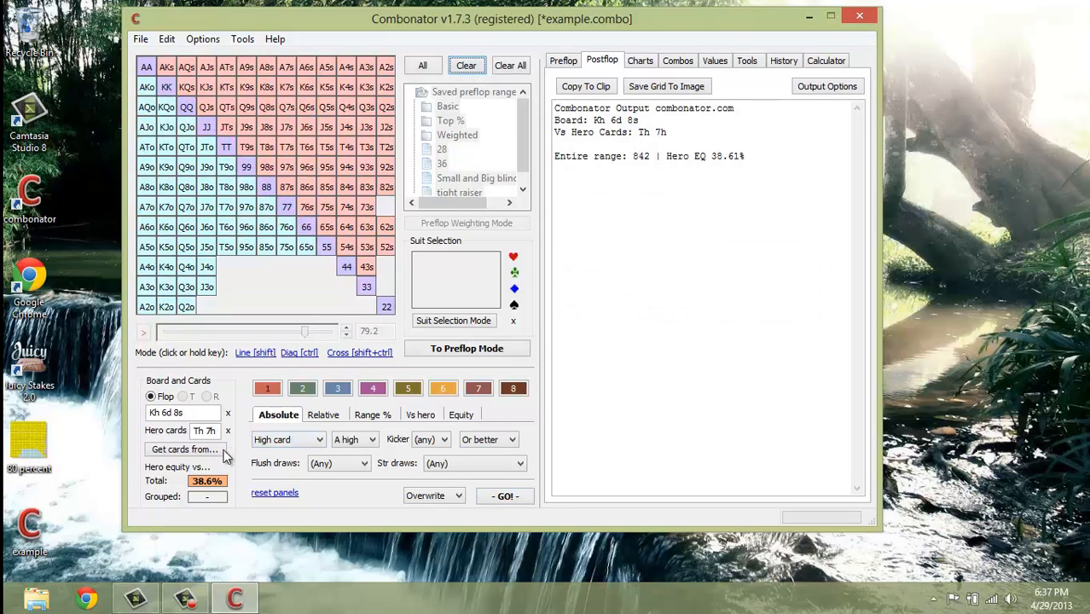
click(503, 499)
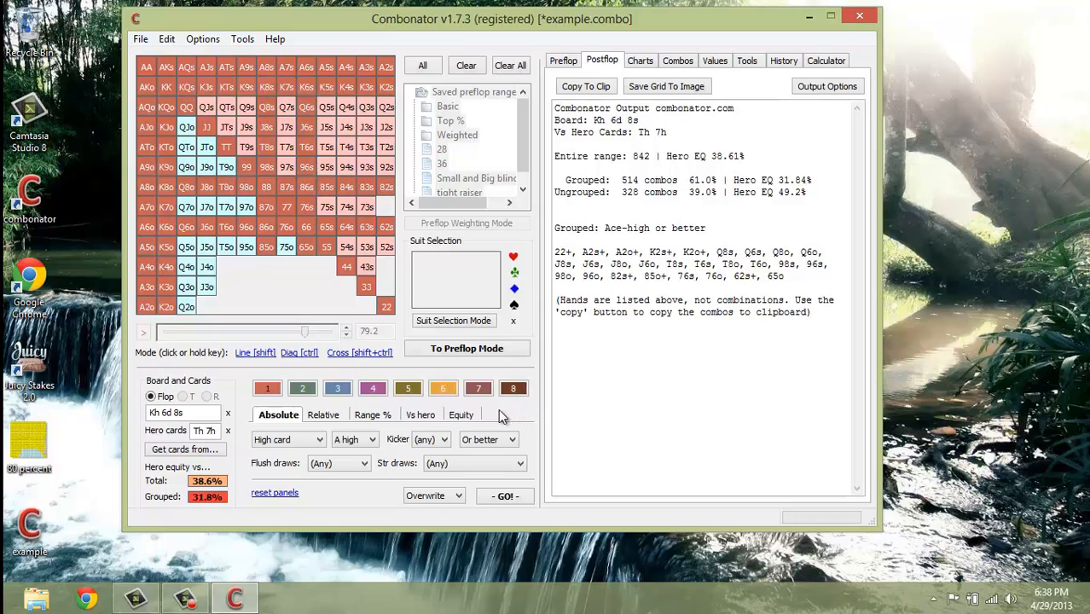
Clear the grouped hands, set the hand type to Pair, Or better, and apply it to group 1.
click(320, 439)
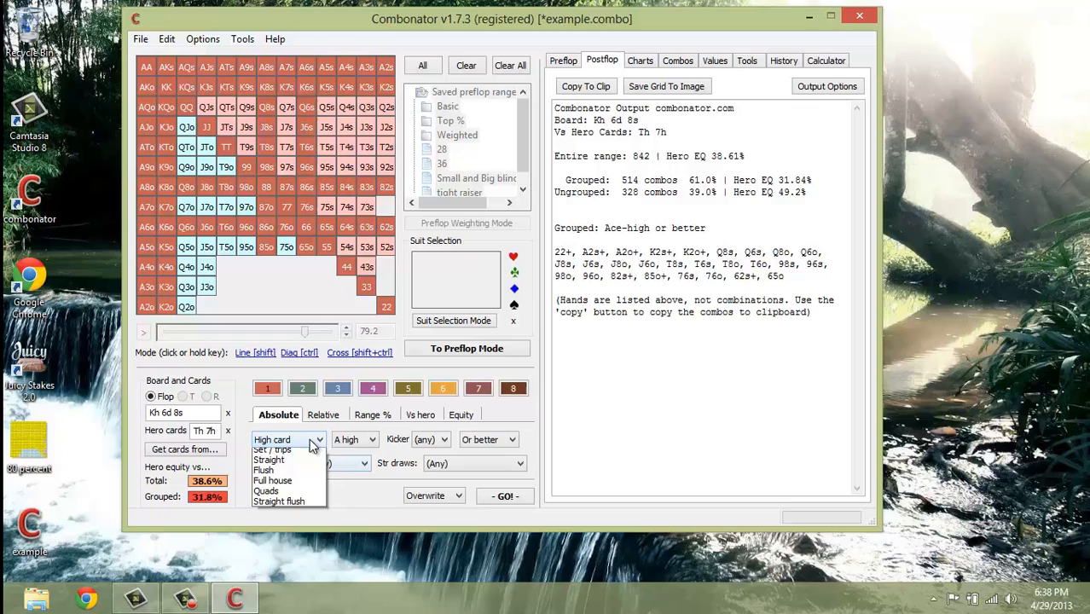
click(463, 68)
click(463, 68)
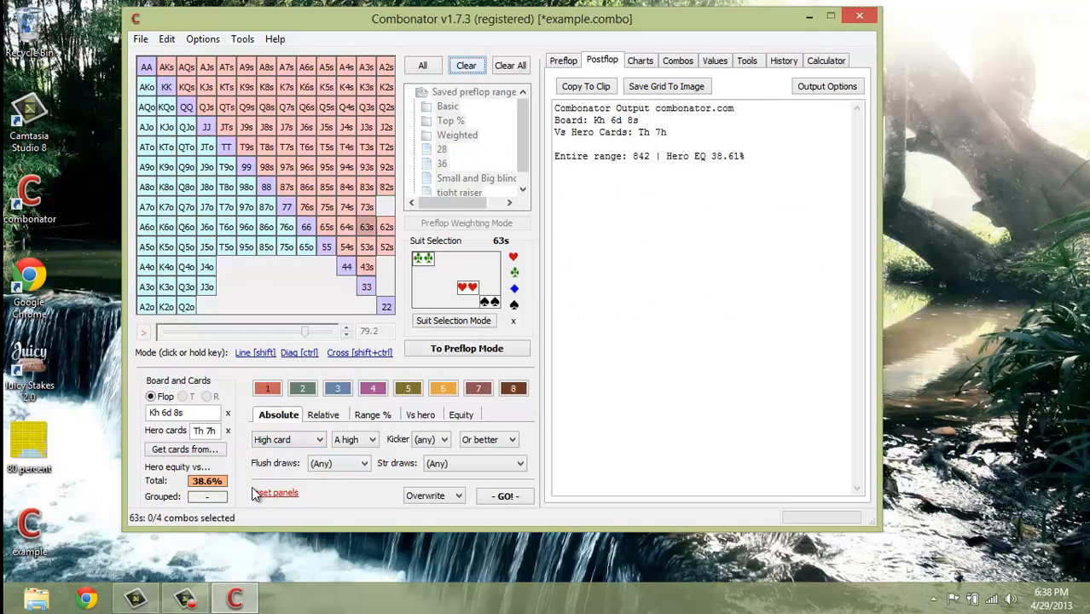
click(284, 439)
click(281, 470)
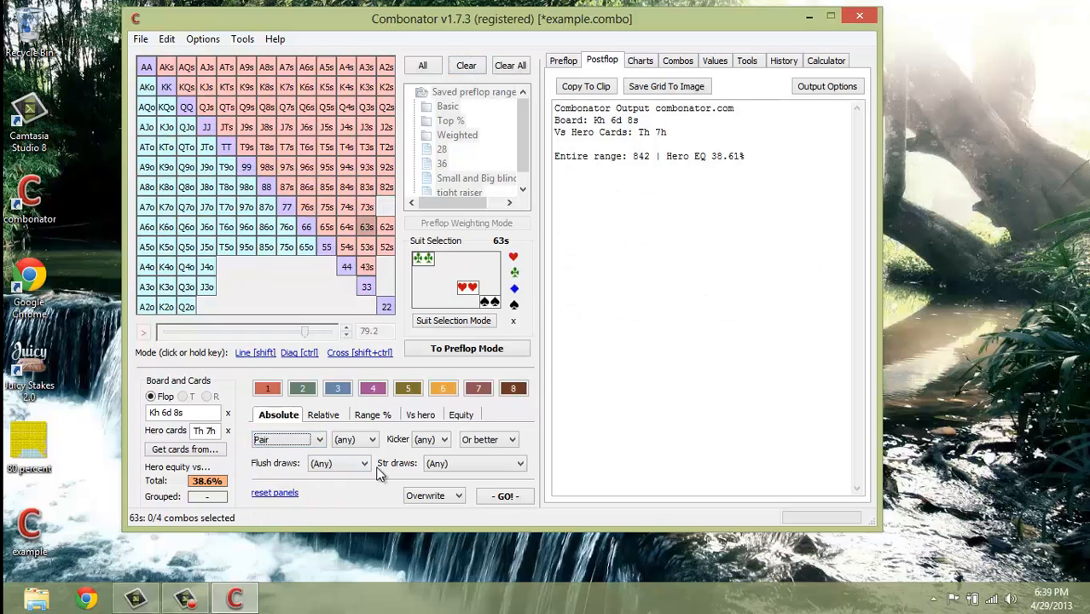
click(487, 496)
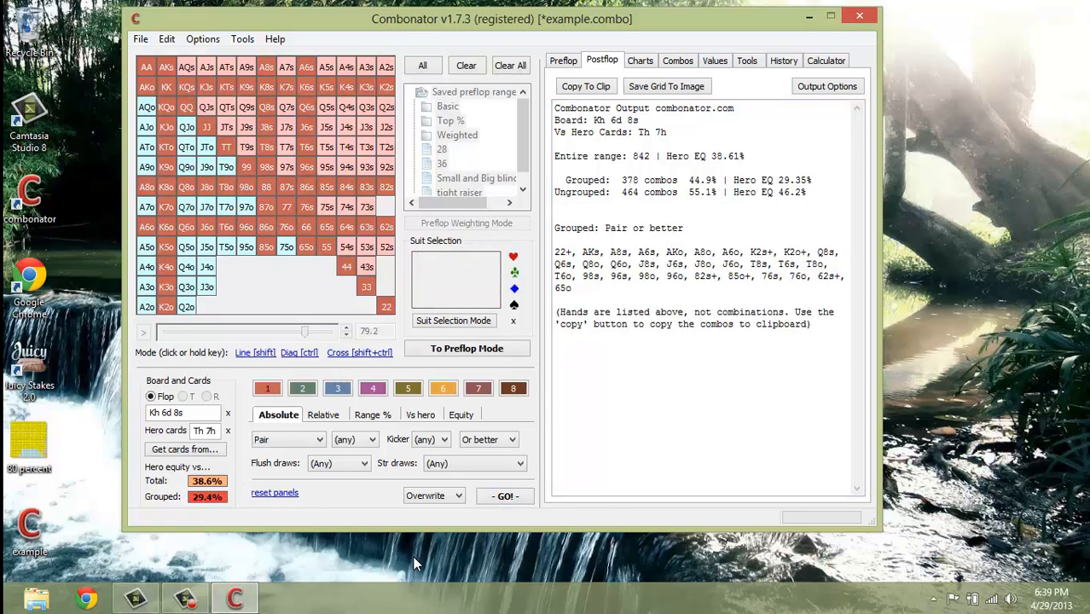
Clear the pair-or-better hands from group 1.
click(460, 66)
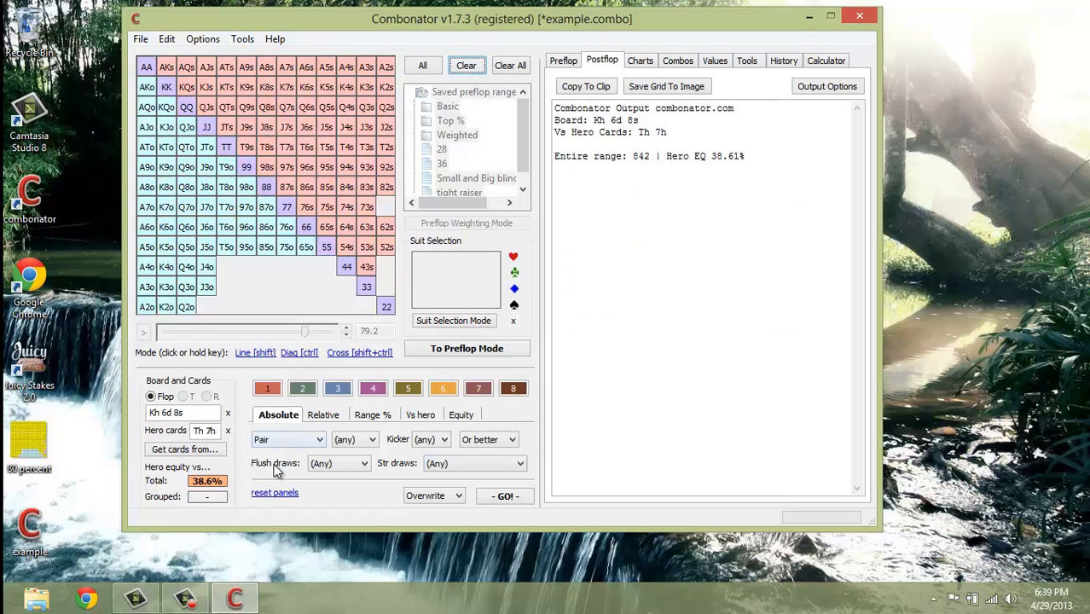
Jump back in the file history to the first ace-high auto-selection and clear all combos from group 1.
click(785, 62)
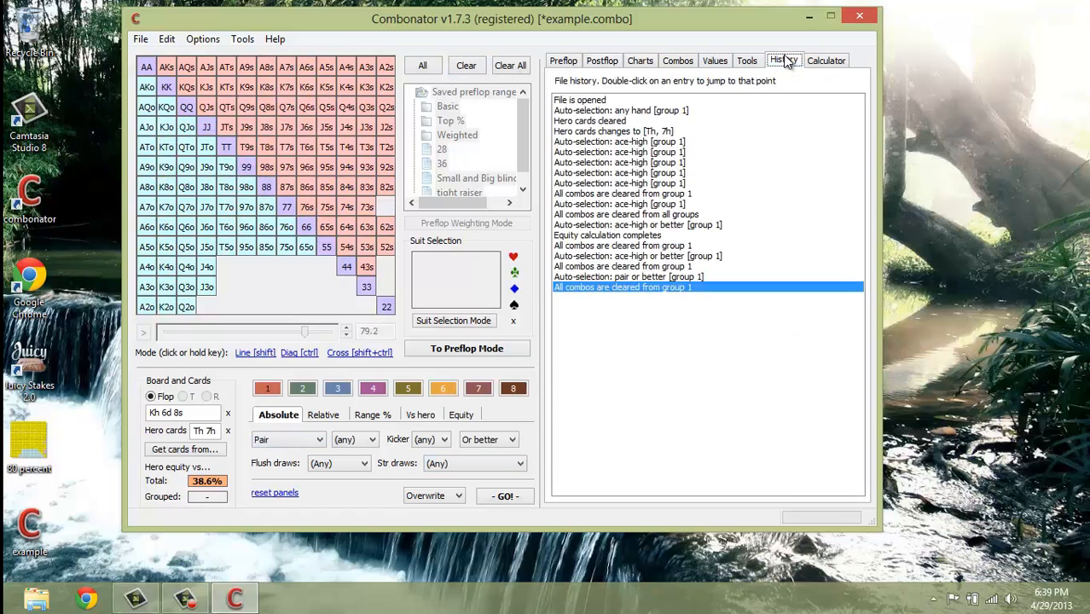
click(619, 112)
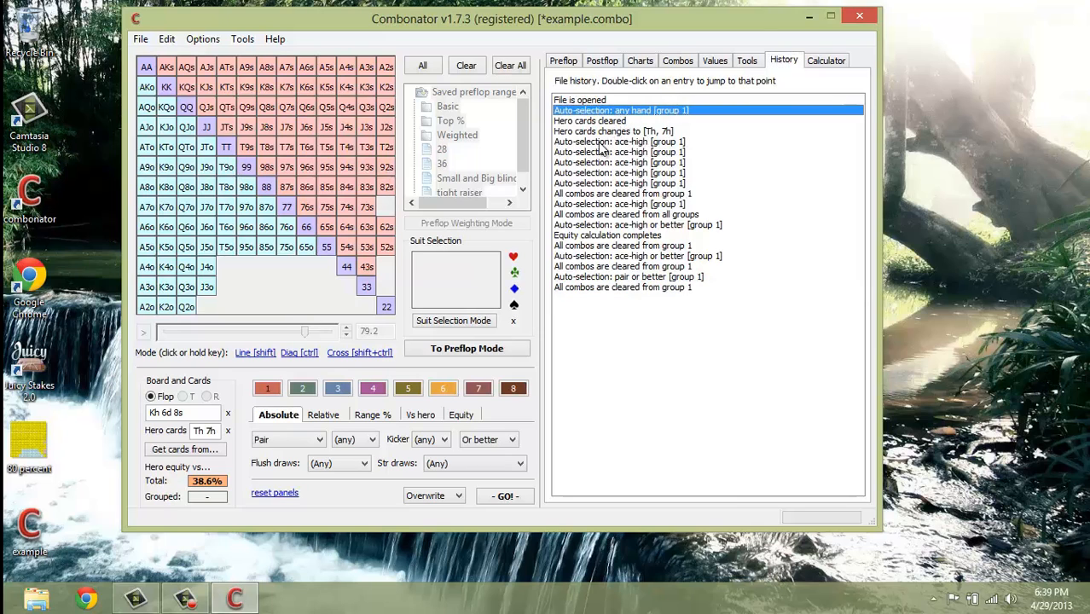
double_click(594, 143)
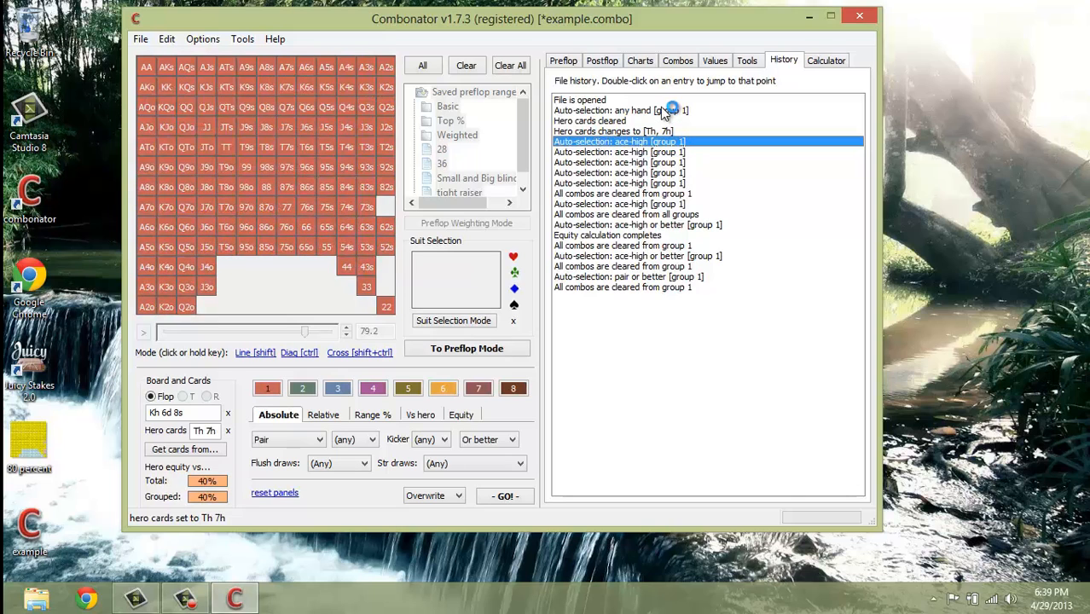
click(478, 65)
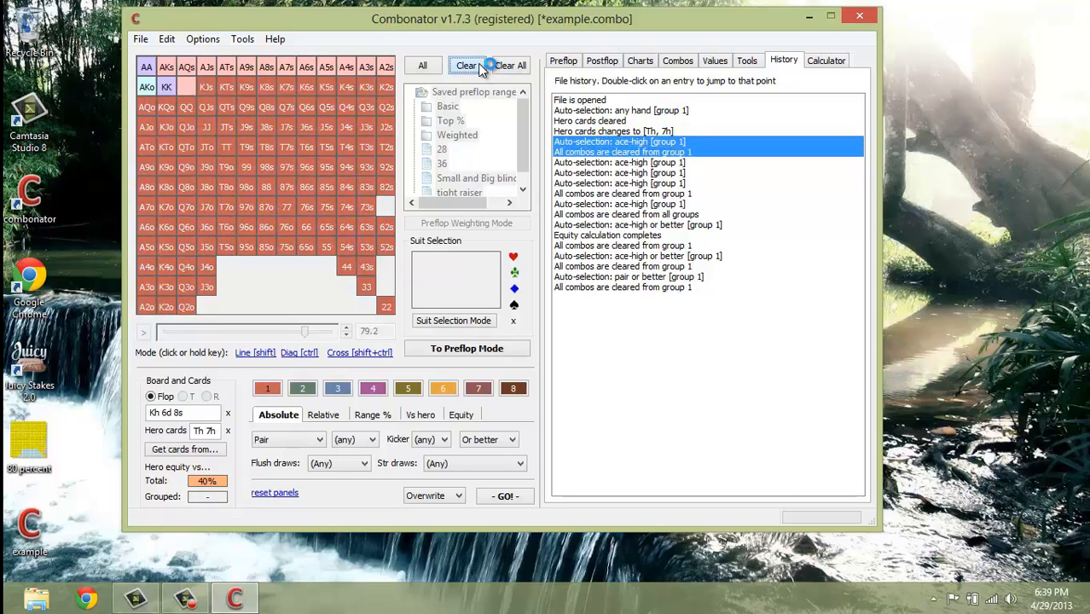
double_click(593, 143)
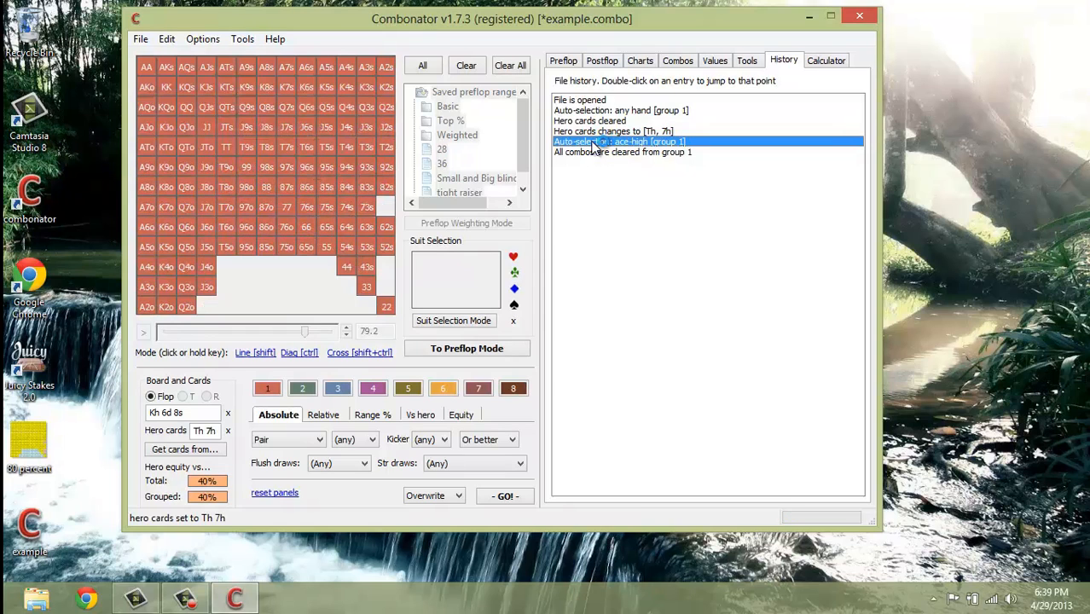
click(479, 68)
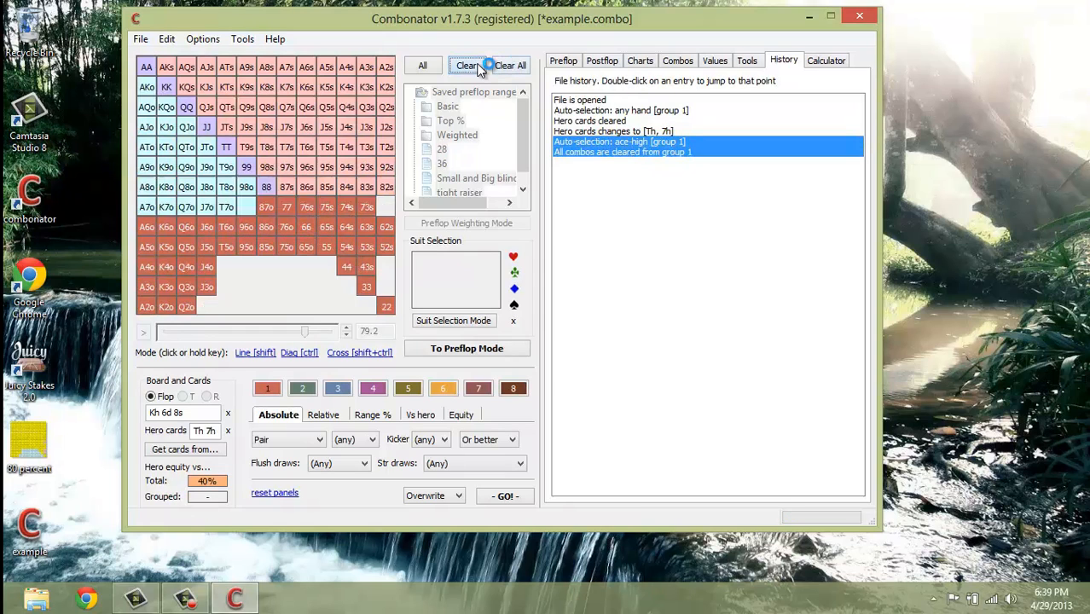
Apply the absolute Pair, Or better criteria to group 1 in Overwrite mode and show the postflop output.
click(584, 61)
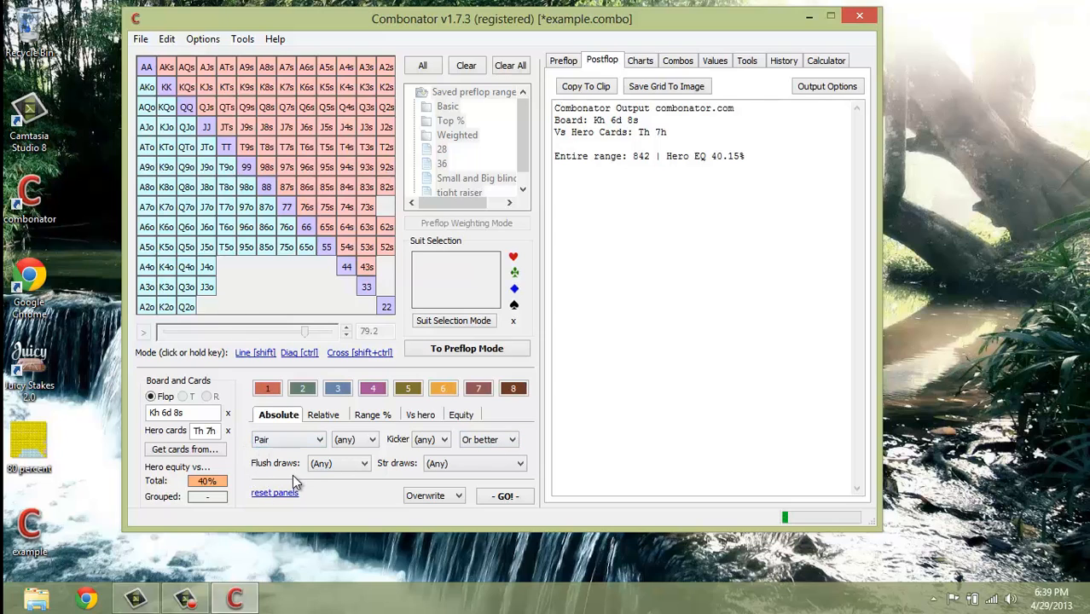
click(501, 495)
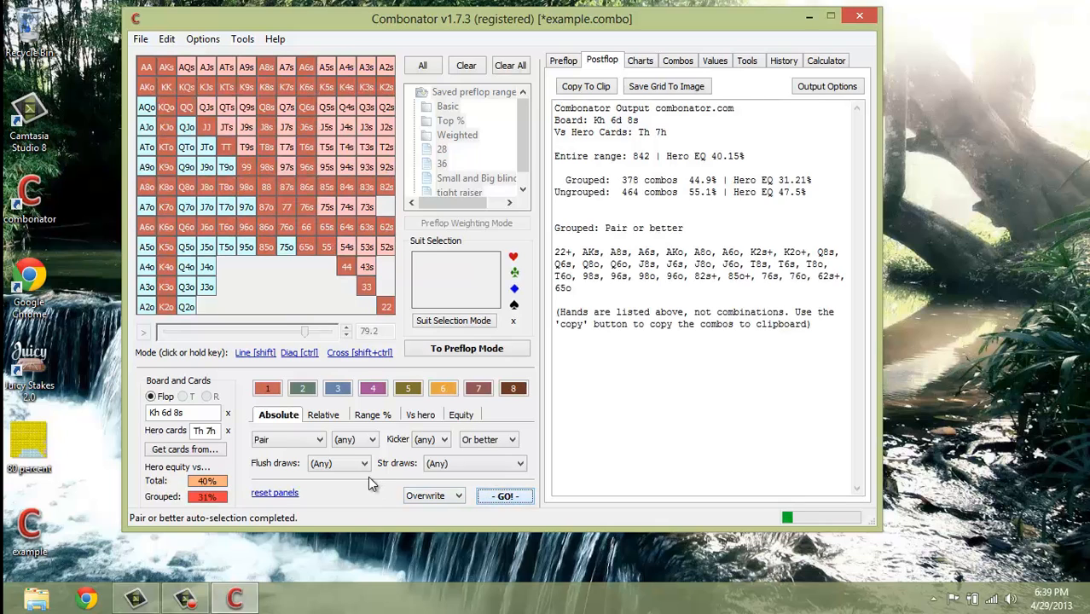
click(304, 389)
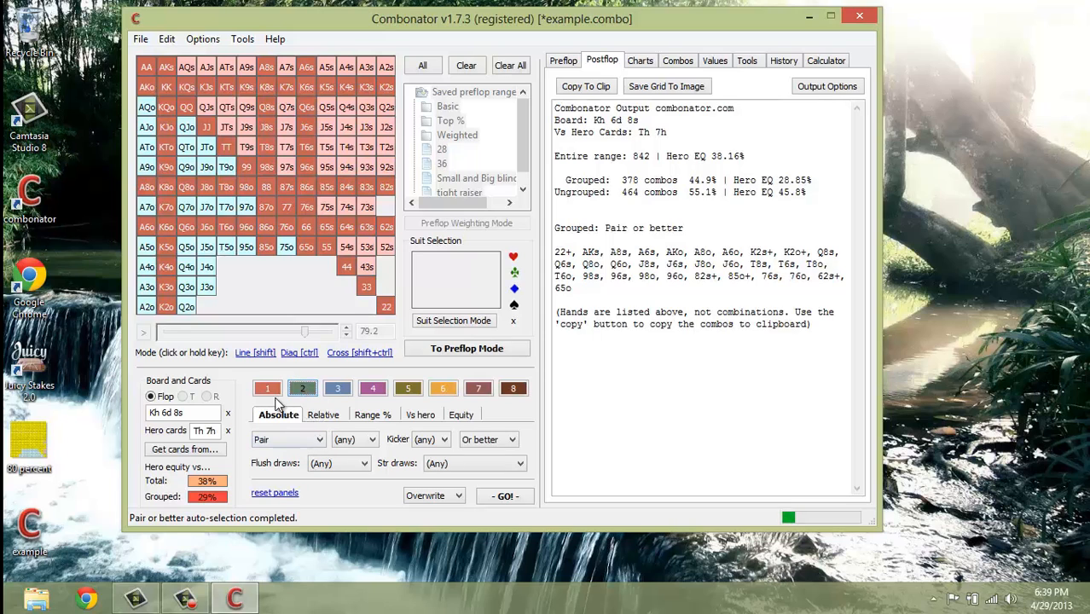
click(281, 416)
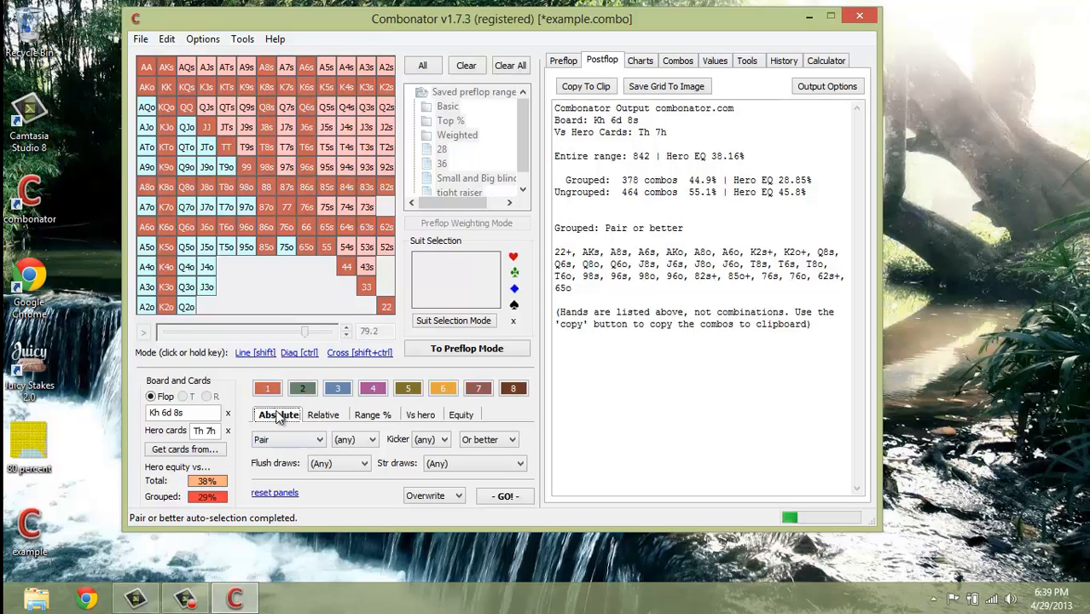
click(266, 388)
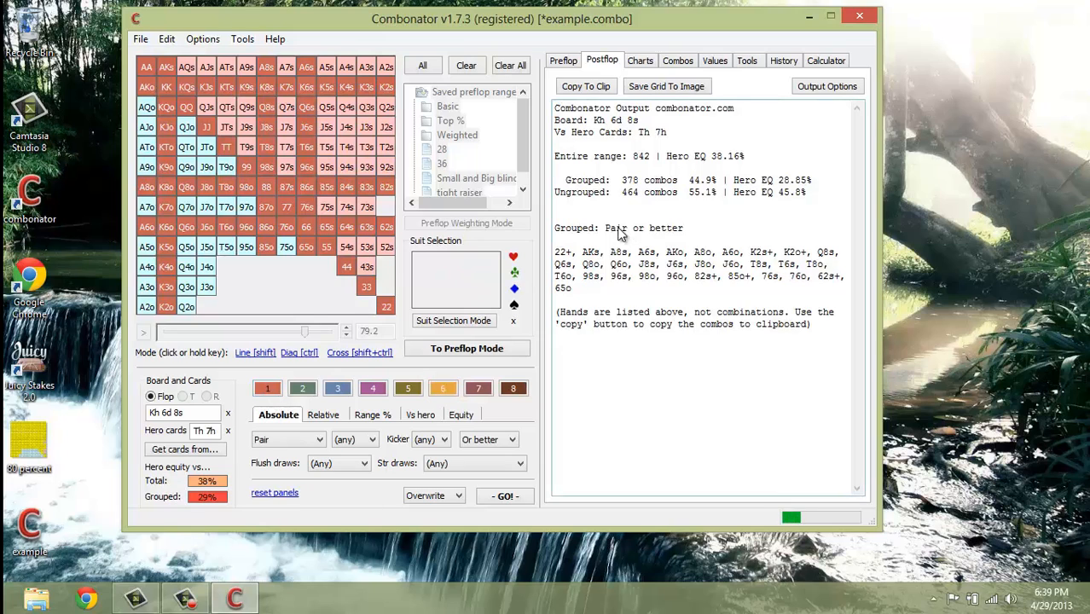
Set the custom name of group 1 to POB.
right_click(267, 394)
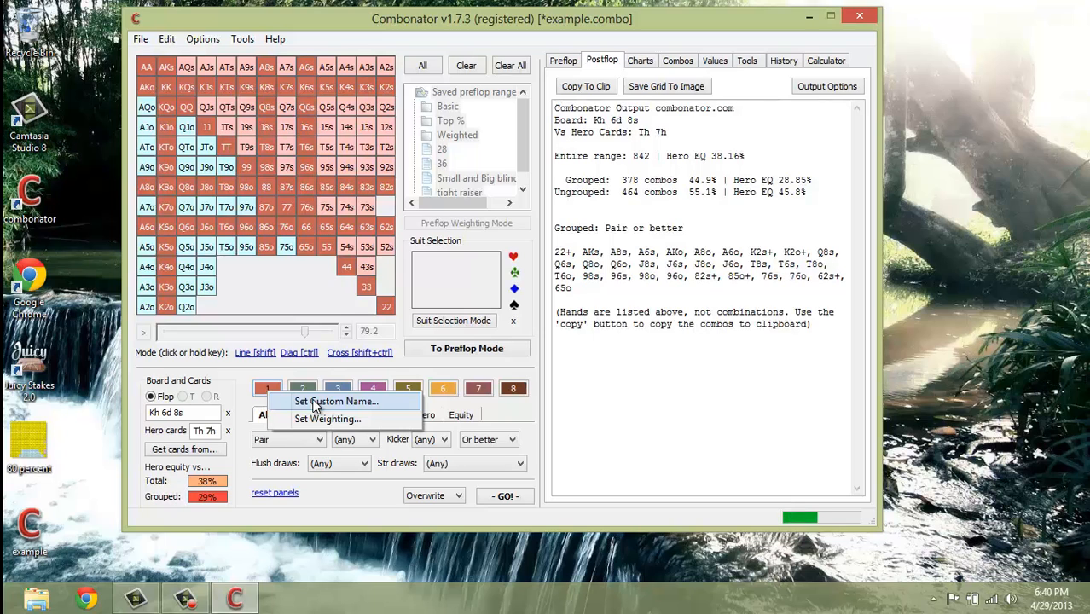
click(314, 402)
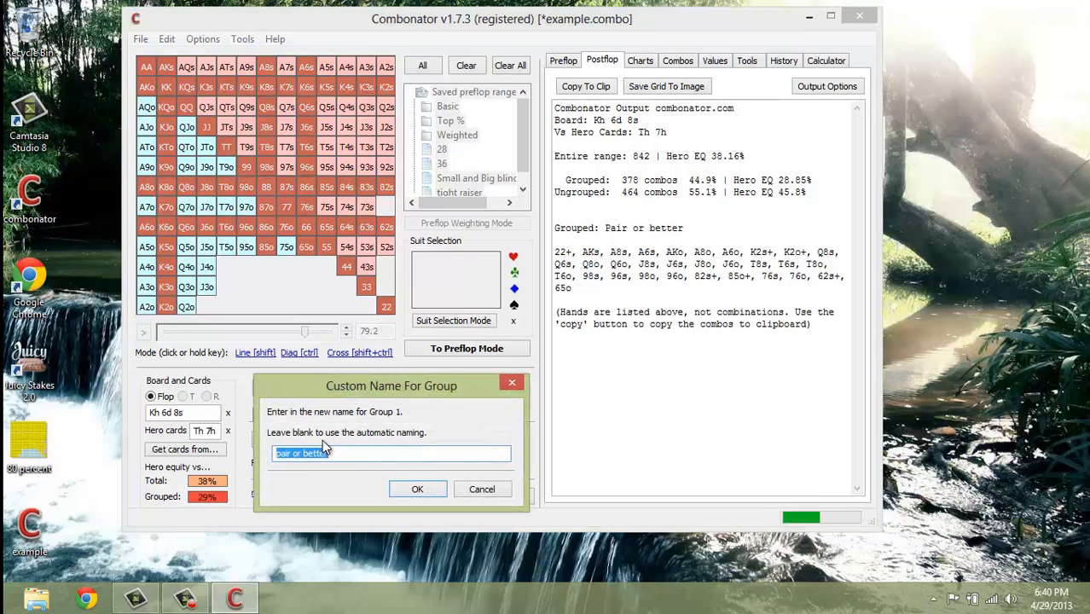
text(POB)
key(Return)
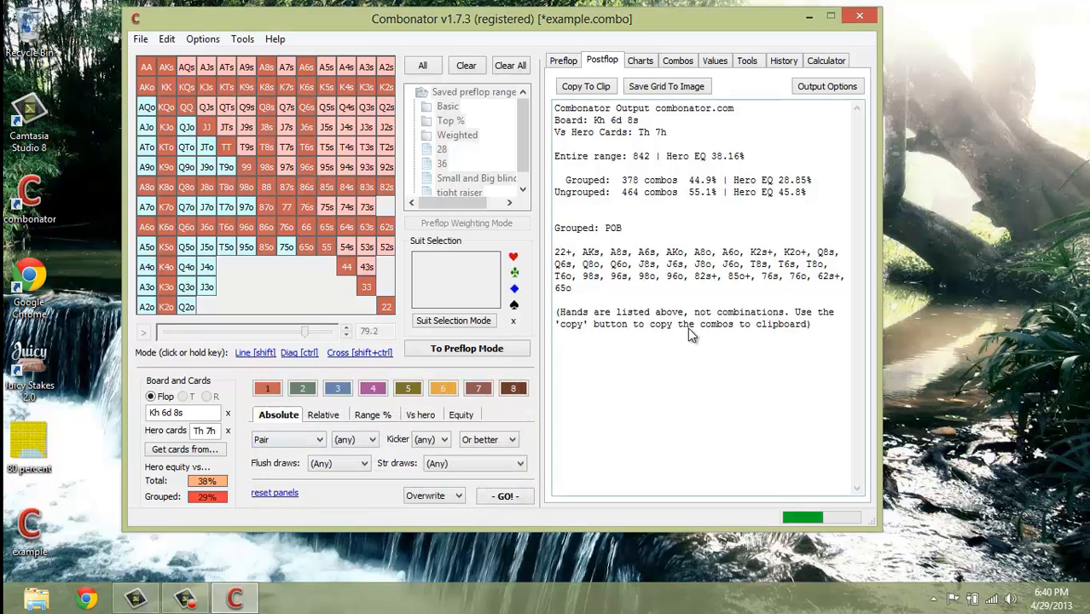
Assign relative hand value Second pair or better to group 2 in Overwrite mode and highlight both groups' hero equity in the output.
click(303, 389)
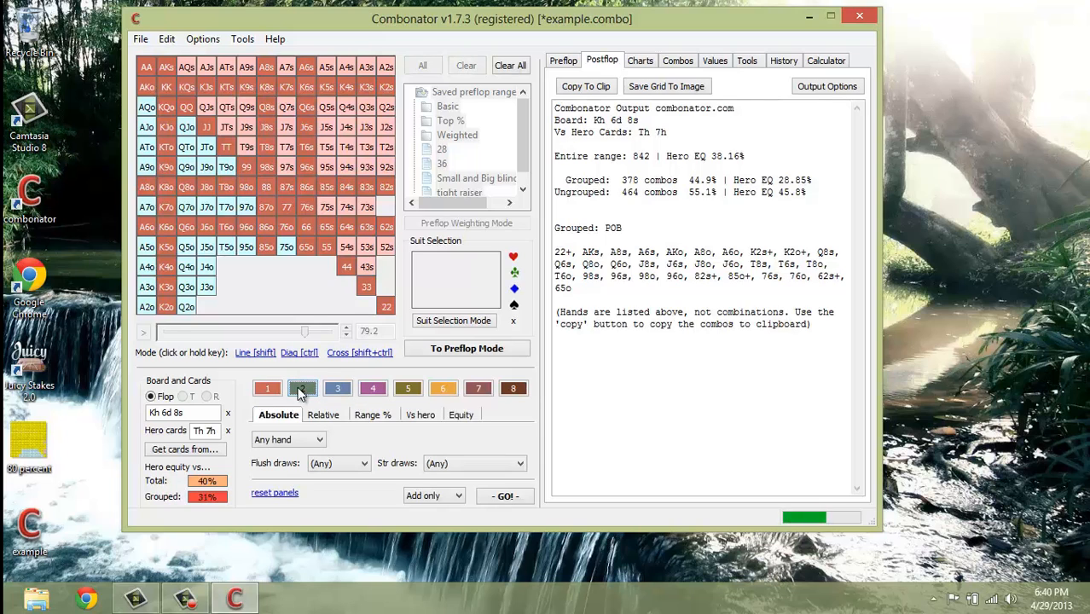
click(326, 414)
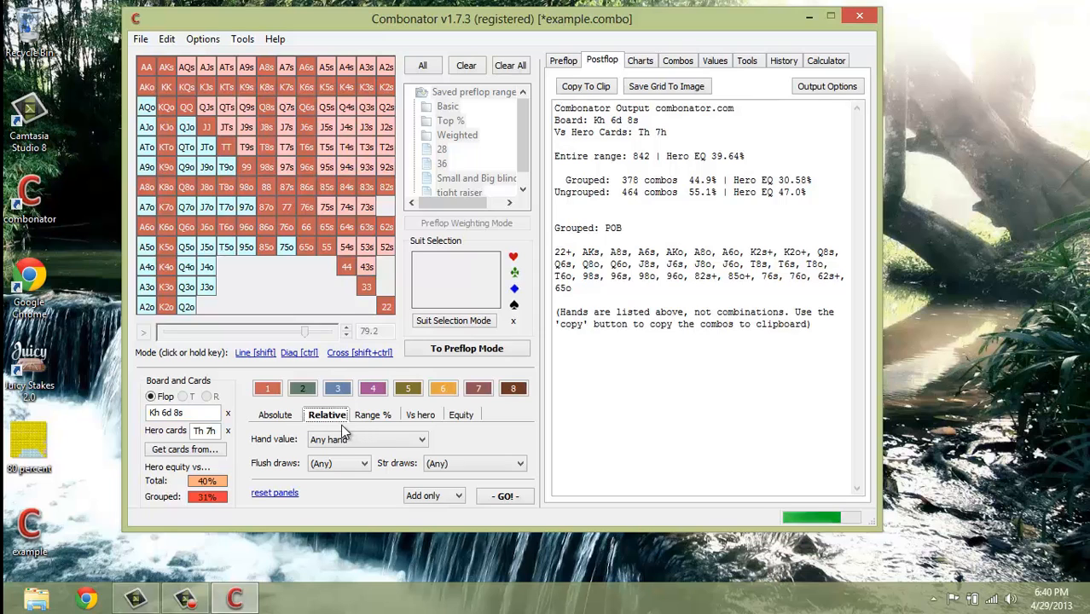
click(382, 439)
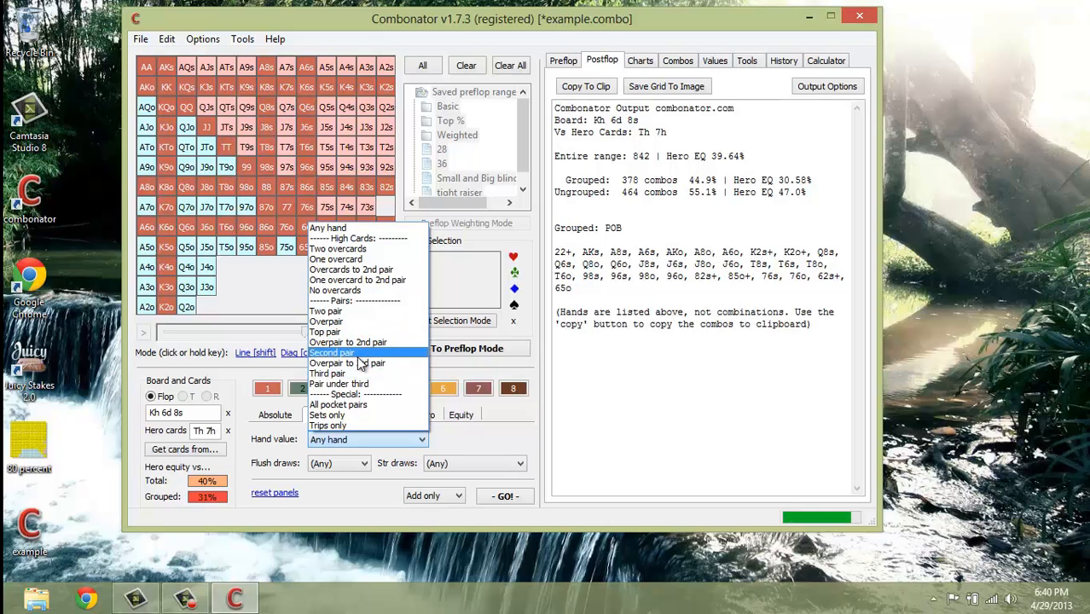
click(361, 355)
click(452, 440)
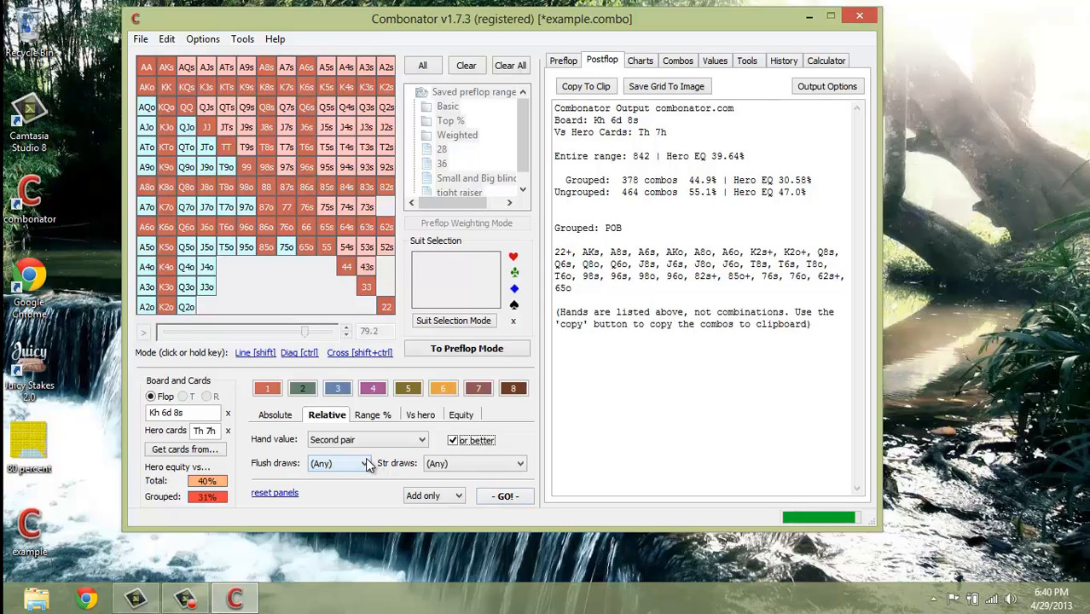
click(434, 495)
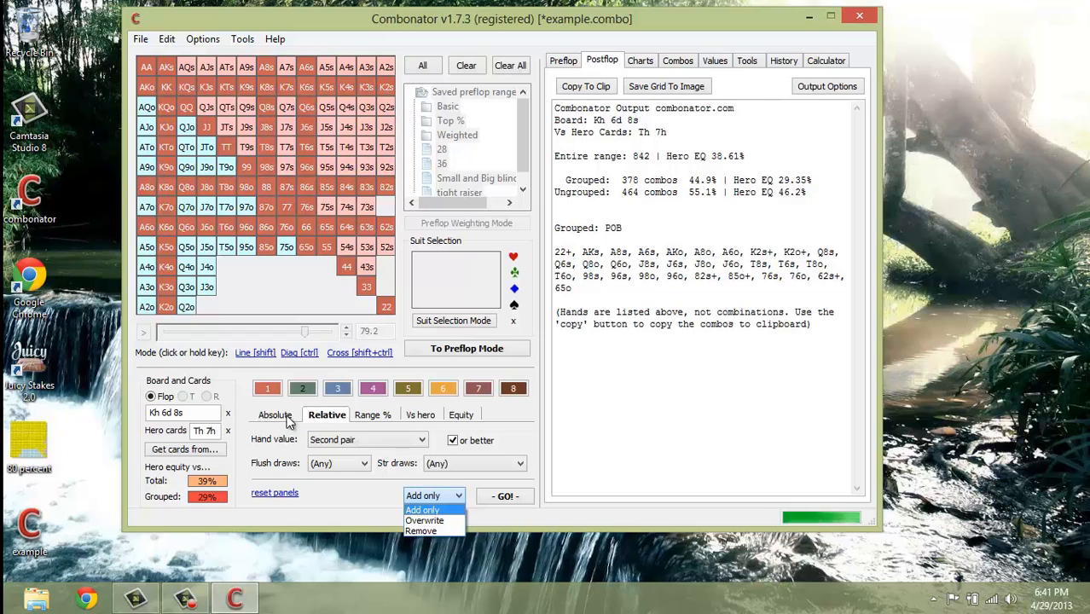
click(424, 520)
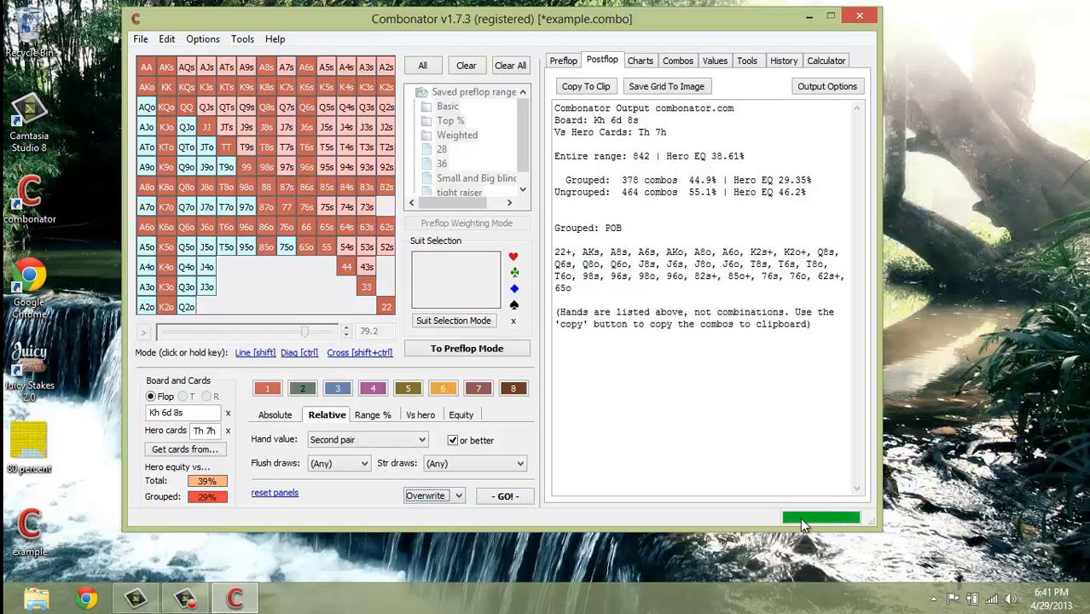
click(511, 495)
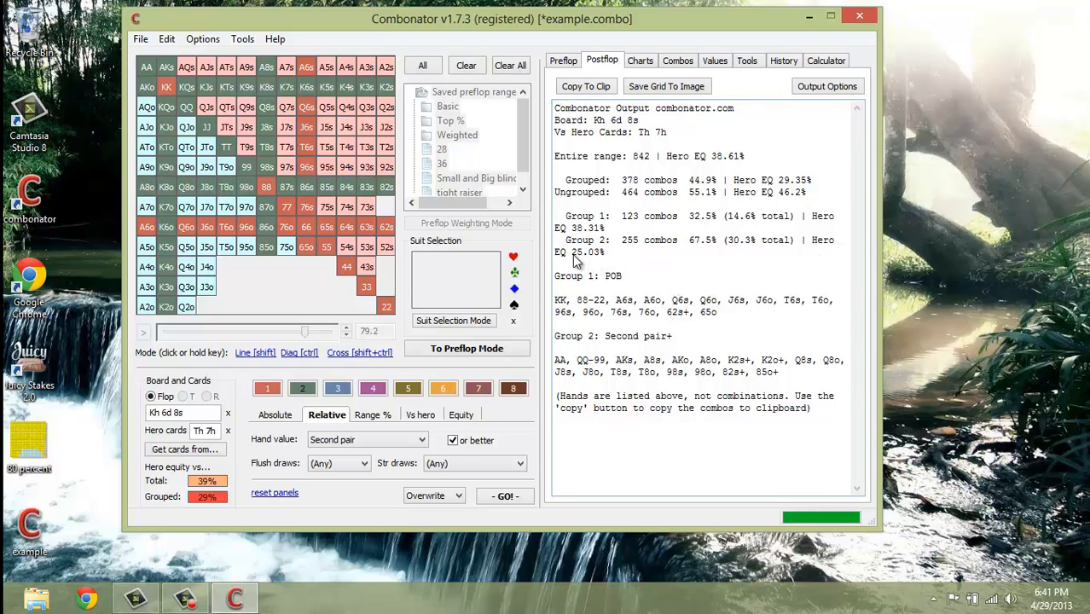
drag(573, 253, 623, 261)
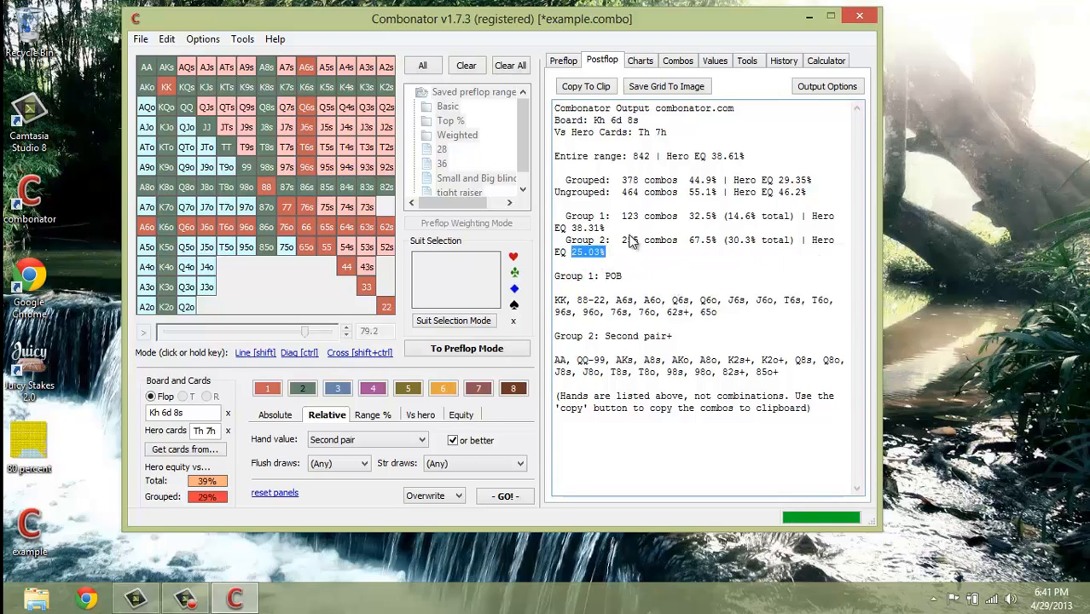
drag(572, 229, 626, 234)
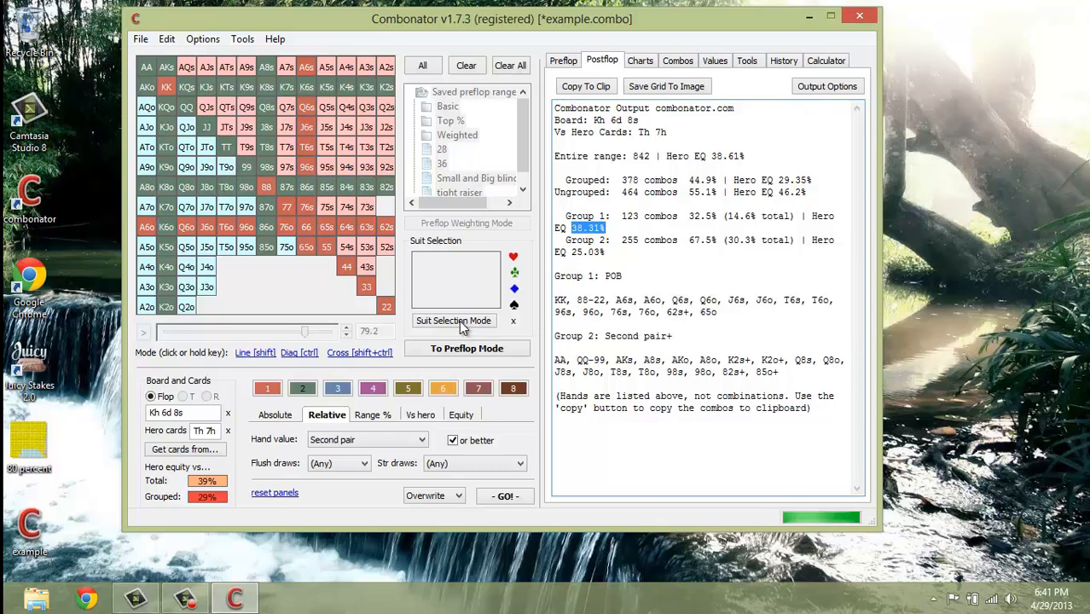
Undo the second-pair-or-better selection and apply Second pair without the or better option to group 2 in Overwrite mode.
click(341, 389)
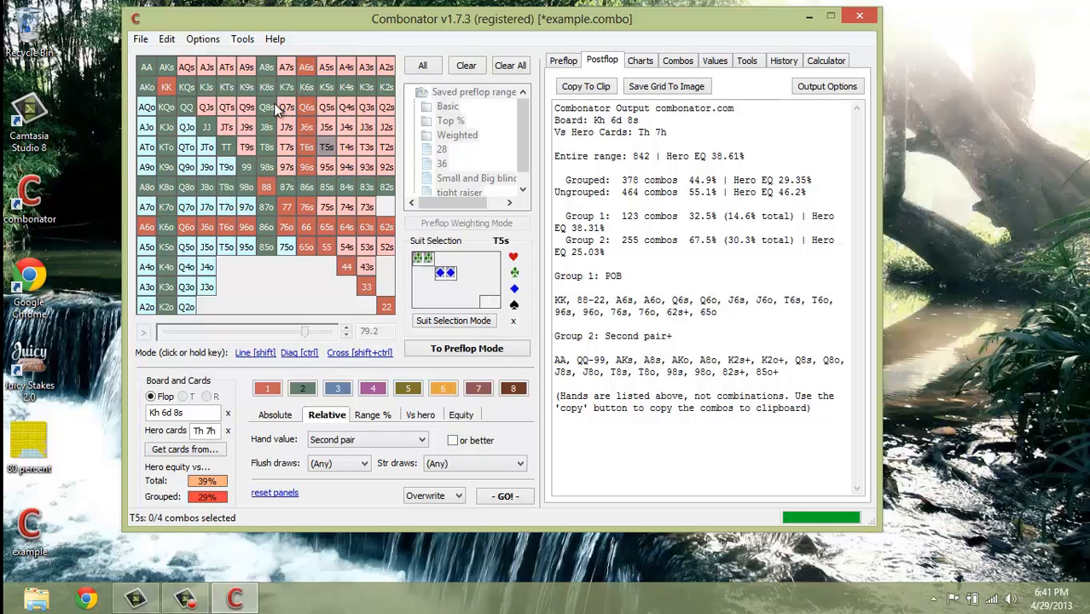
click(167, 39)
click(184, 58)
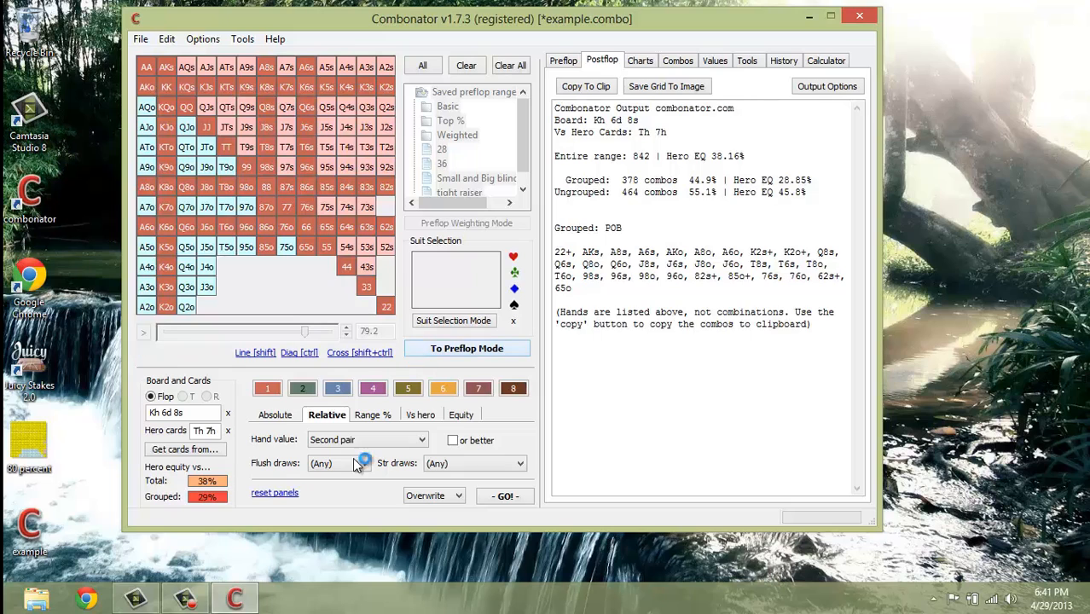
click(507, 495)
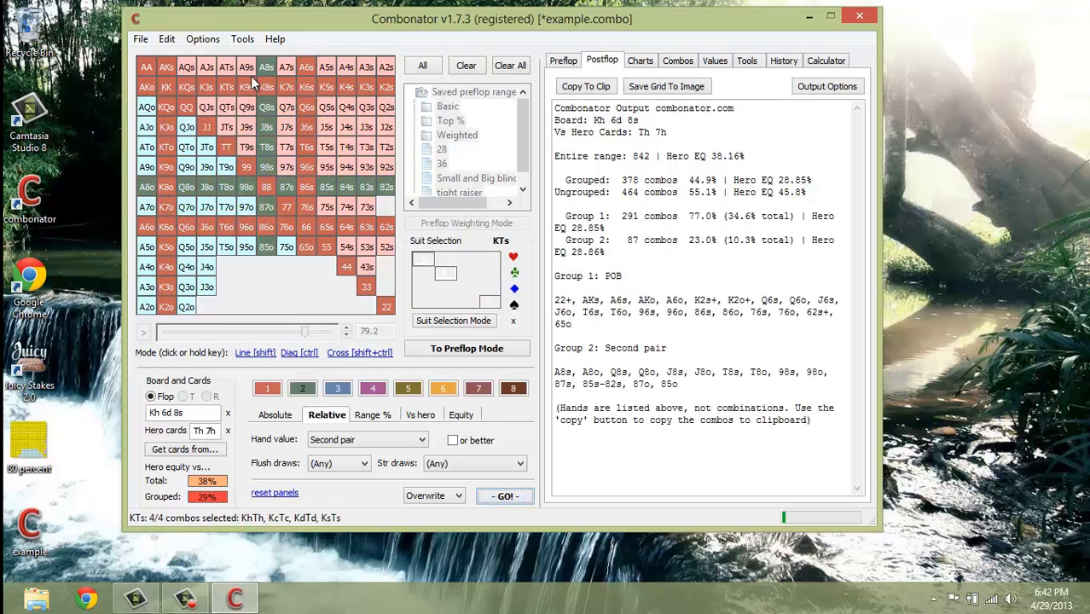
click(209, 411)
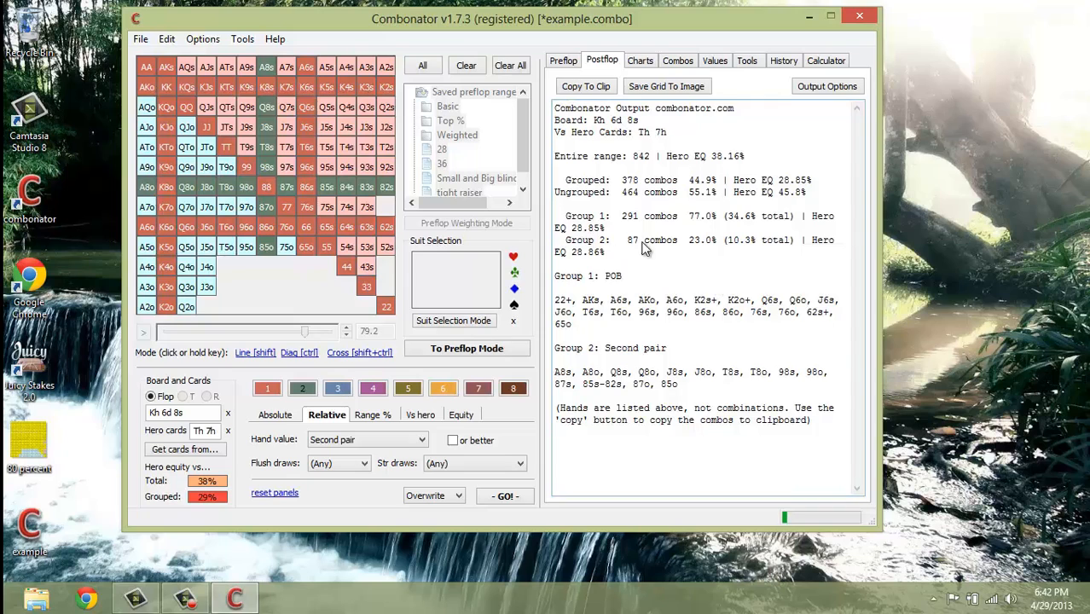
drag(573, 252, 614, 255)
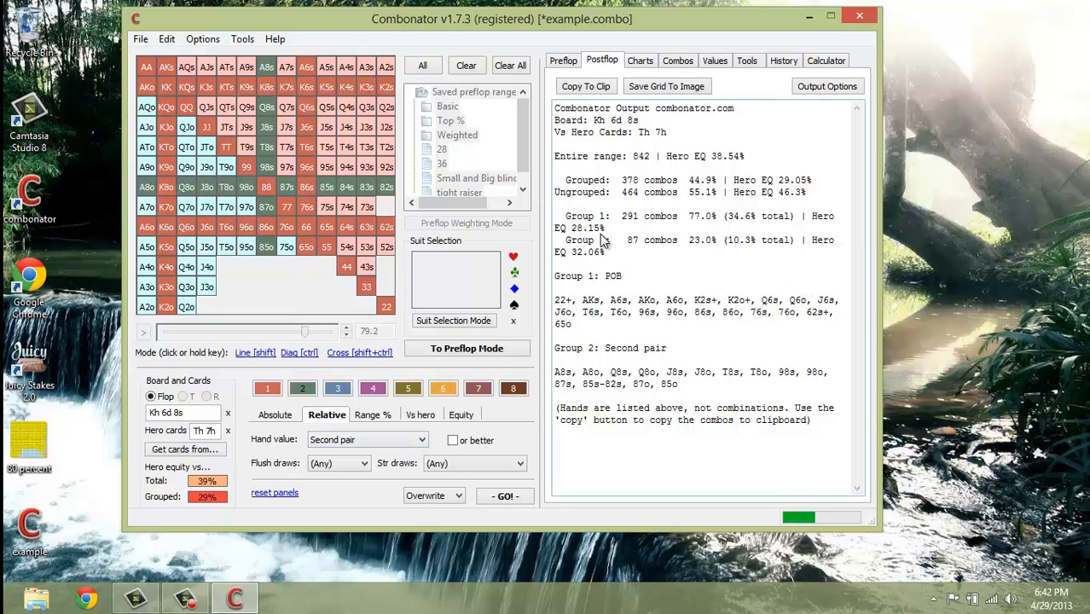
click(202, 39)
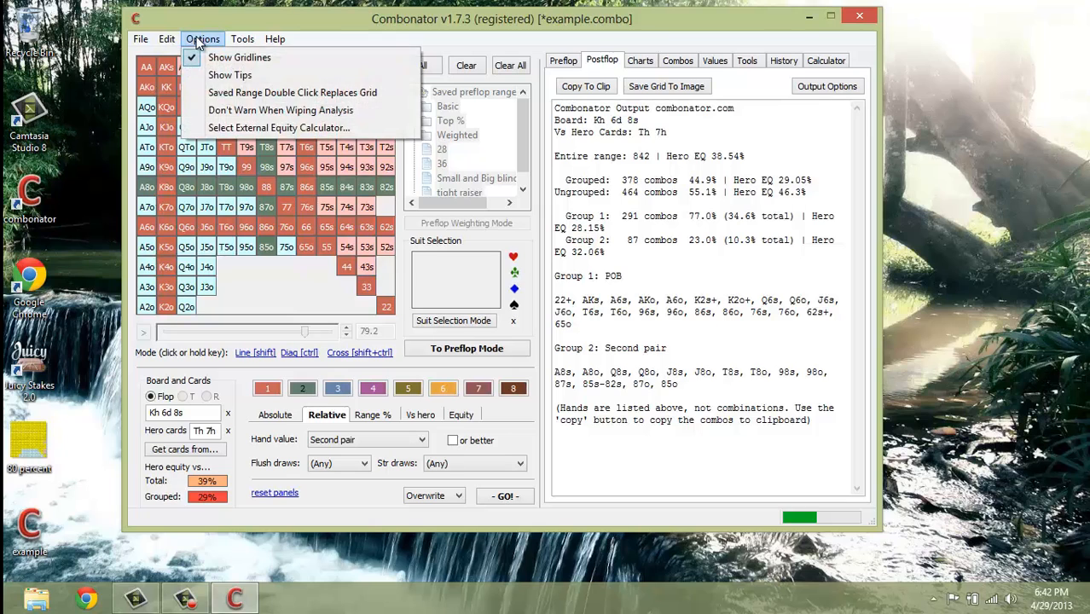
click(223, 57)
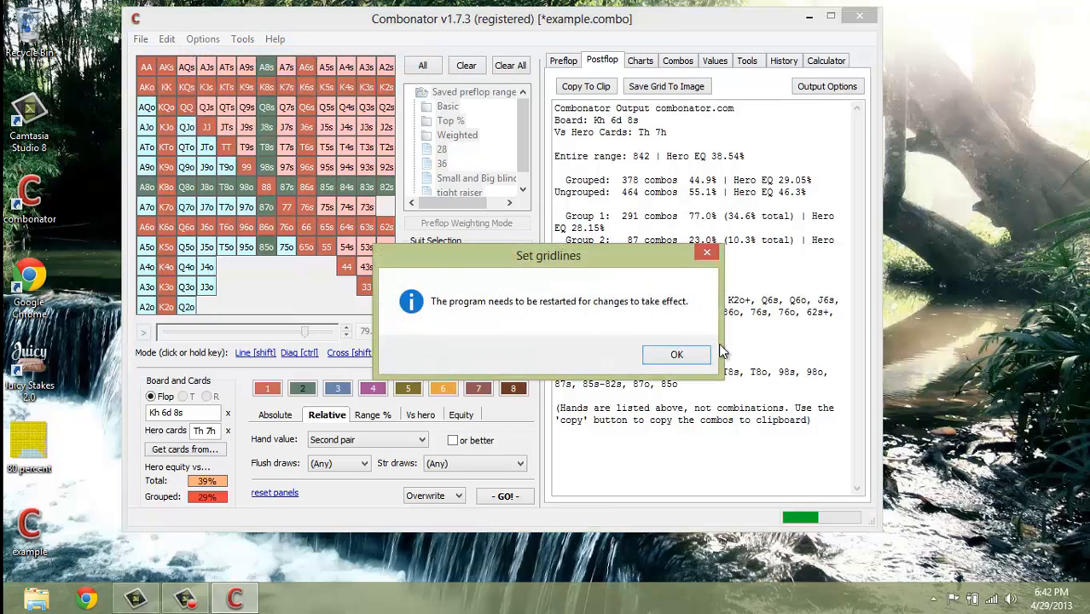
click(709, 252)
click(202, 39)
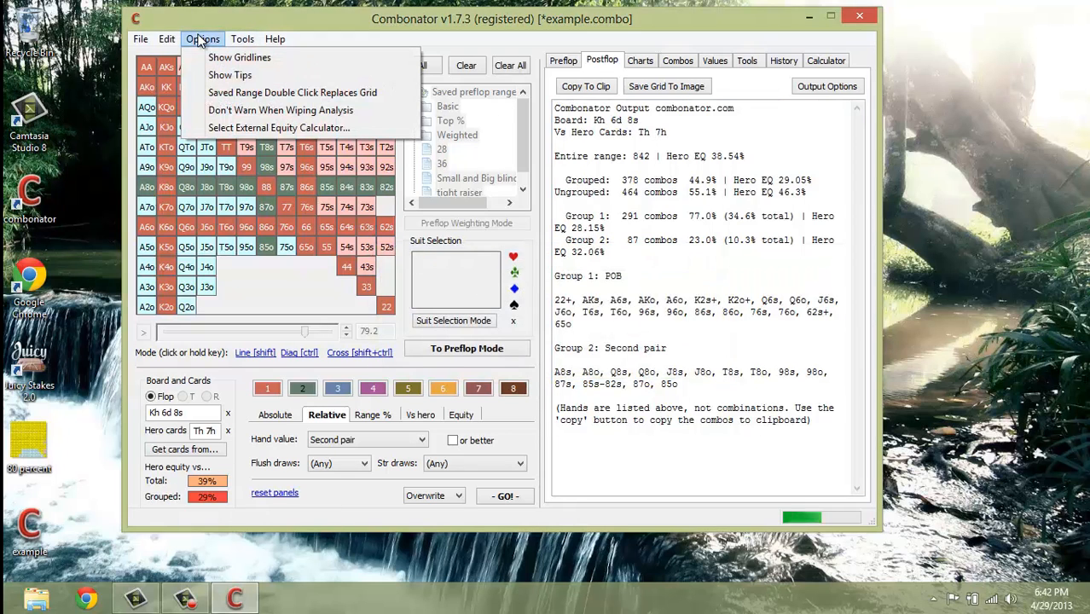
click(218, 57)
click(678, 356)
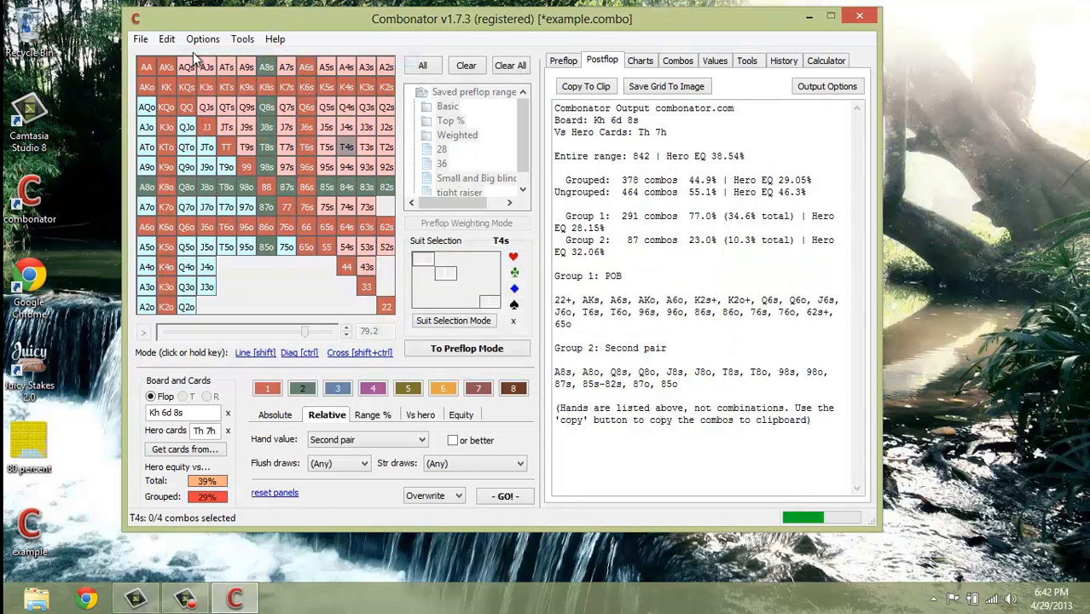
Undo the Second pair auto-selection for group 2 and make group 1 the active group.
click(166, 39)
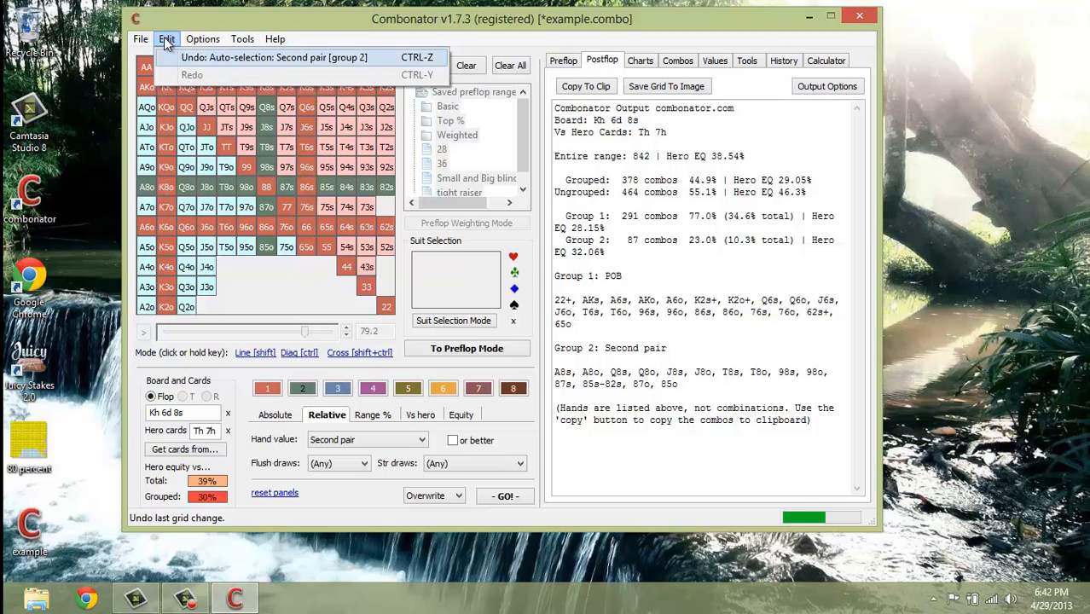
click(189, 57)
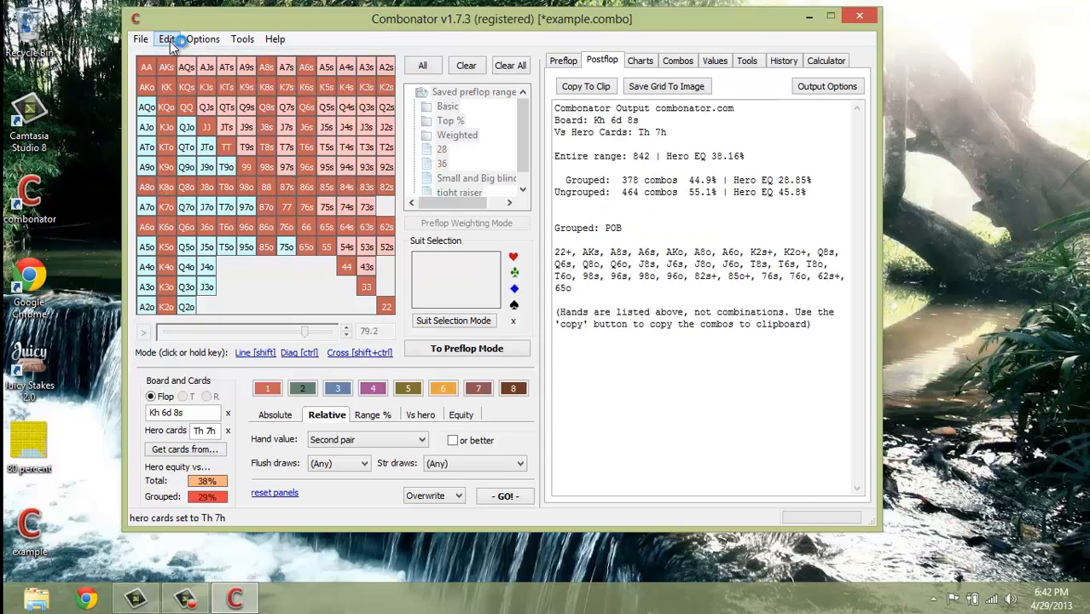
click(271, 389)
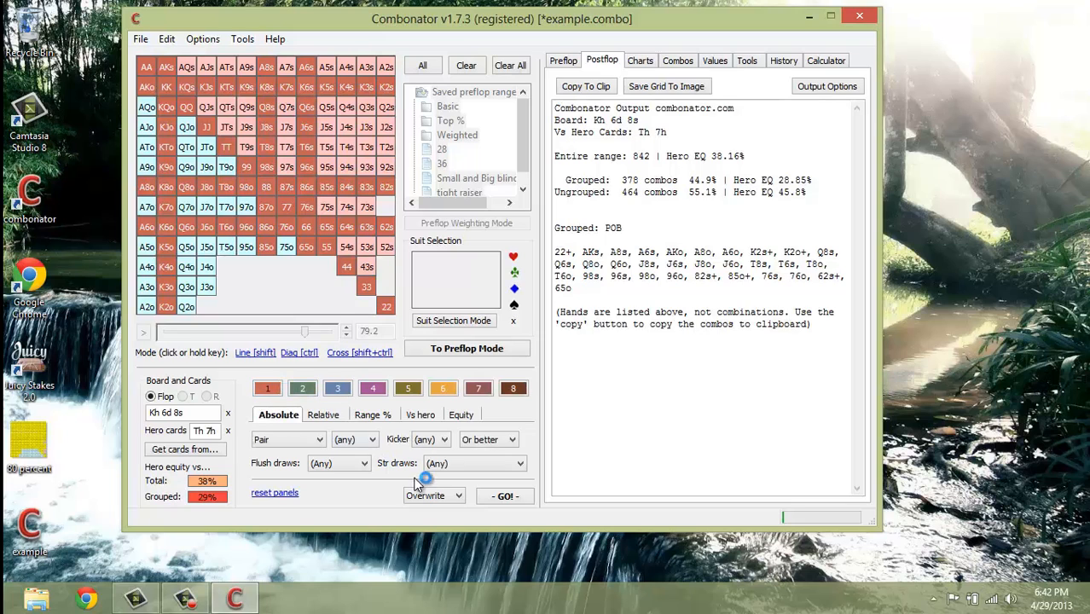
click(312, 444)
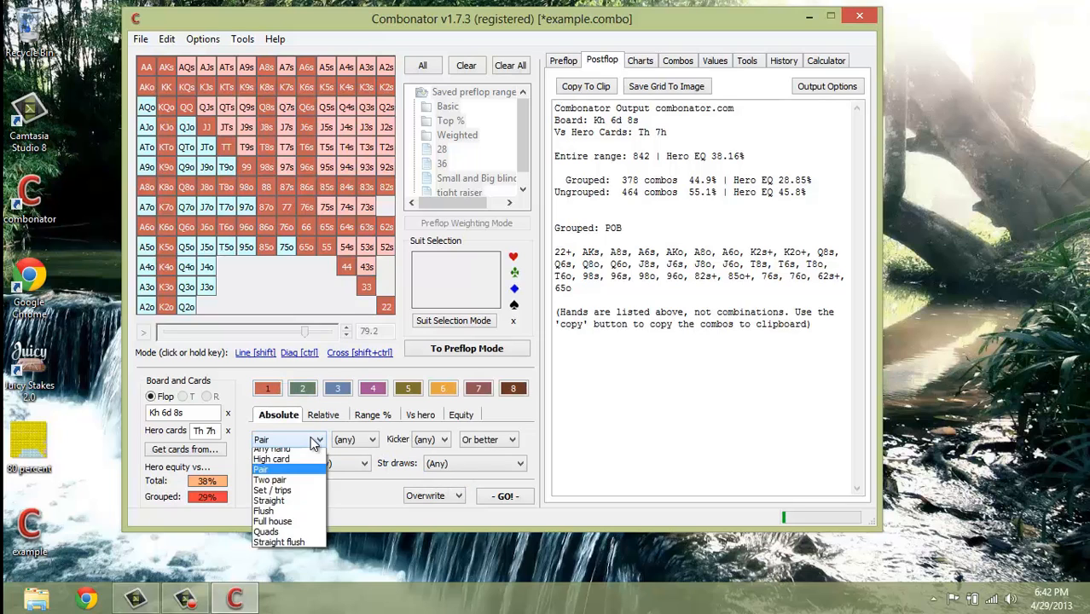
click(314, 443)
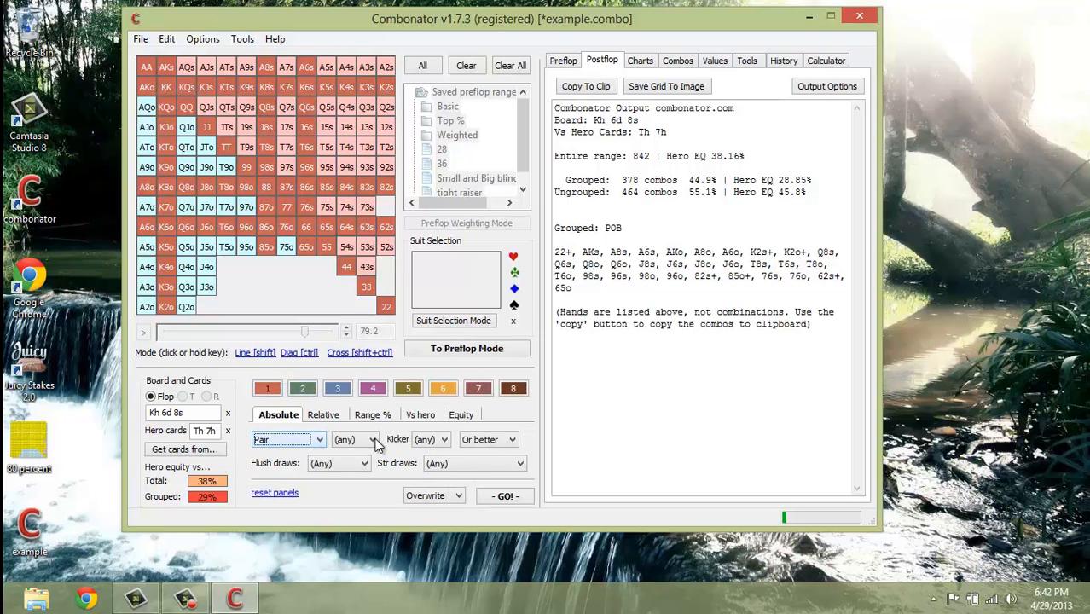
click(317, 442)
click(318, 441)
click(310, 440)
click(309, 440)
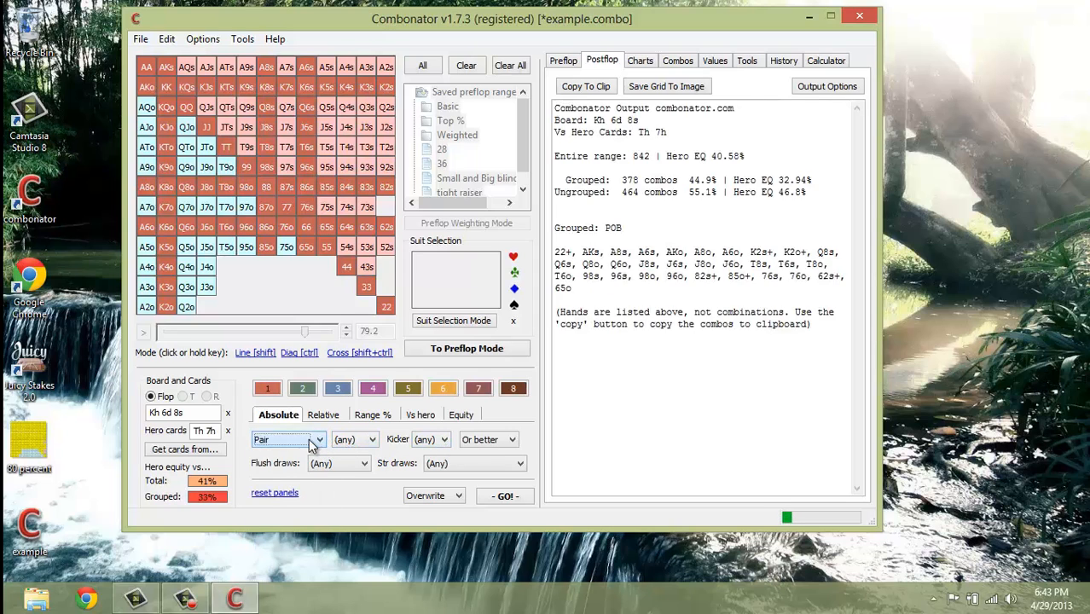
Assign the absolute hand value High card, A high or better, with any kicker to group 1 in Overwrite mode.
click(312, 444)
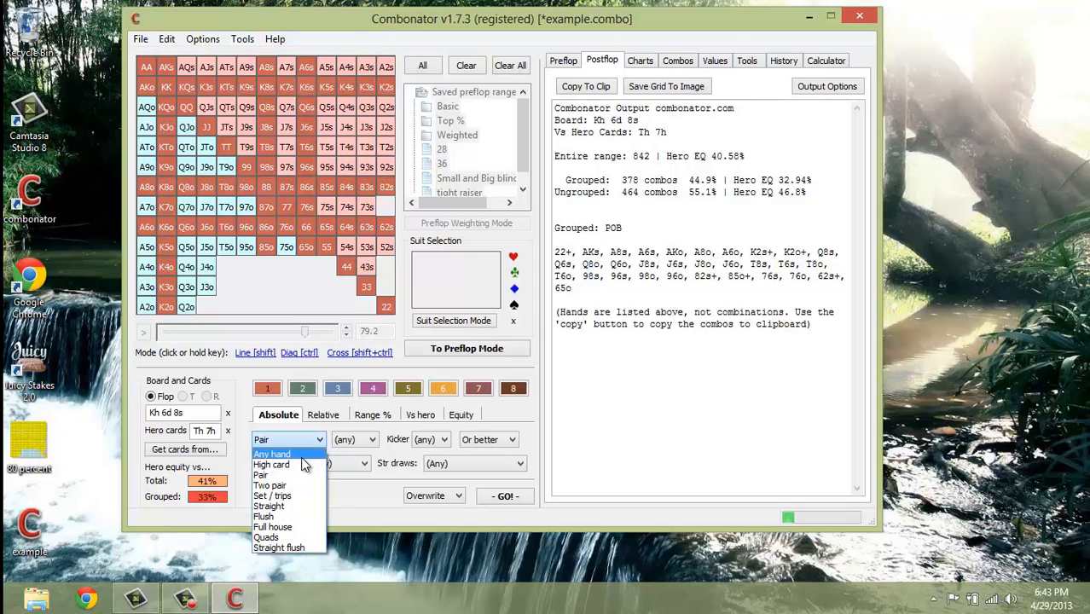
click(301, 455)
click(319, 440)
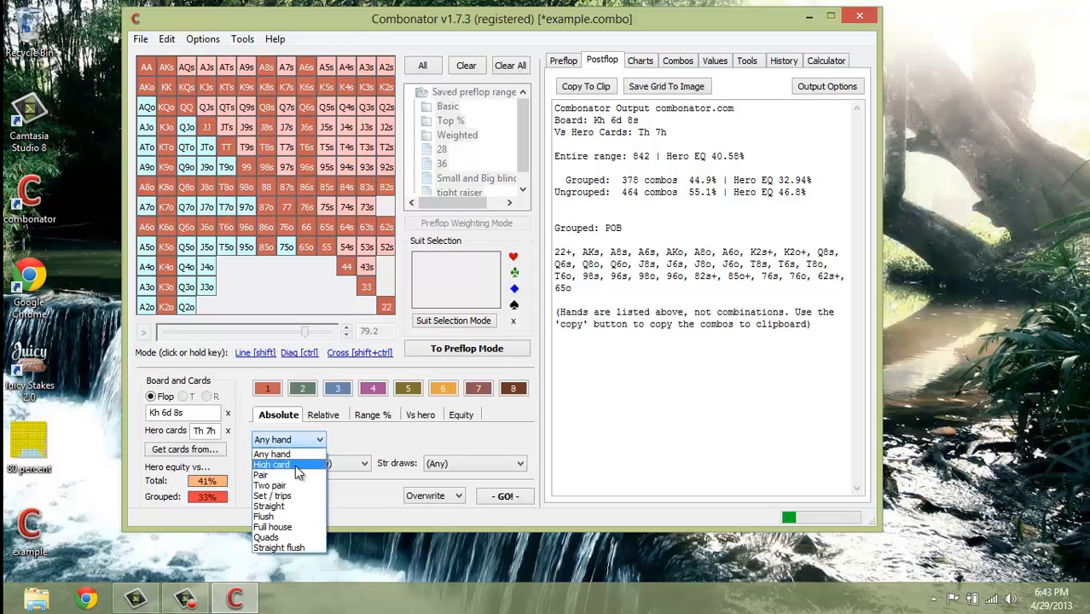
click(296, 464)
click(362, 442)
click(362, 440)
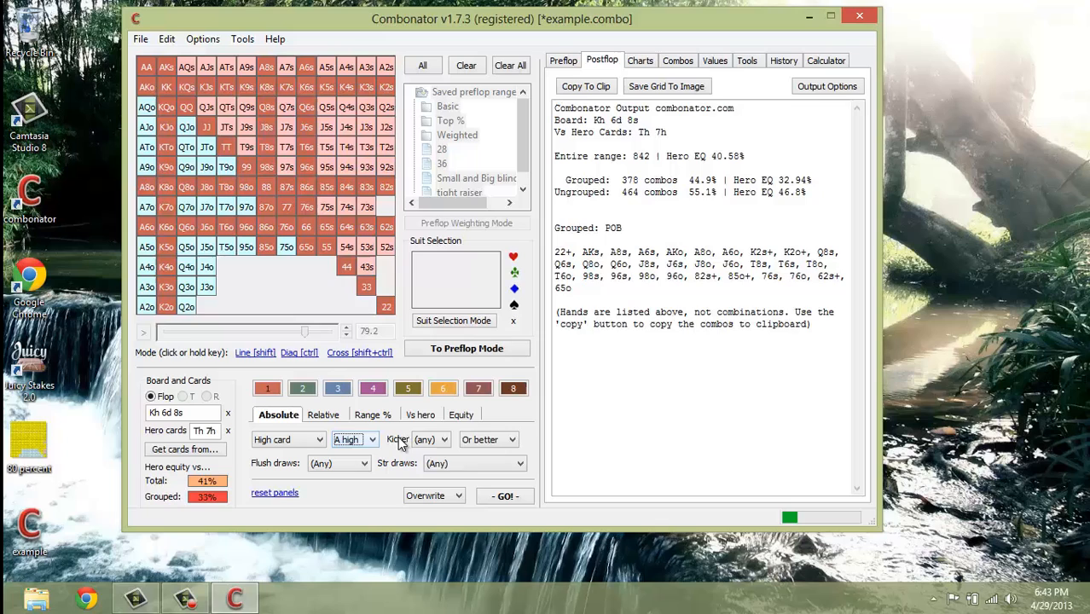
click(504, 495)
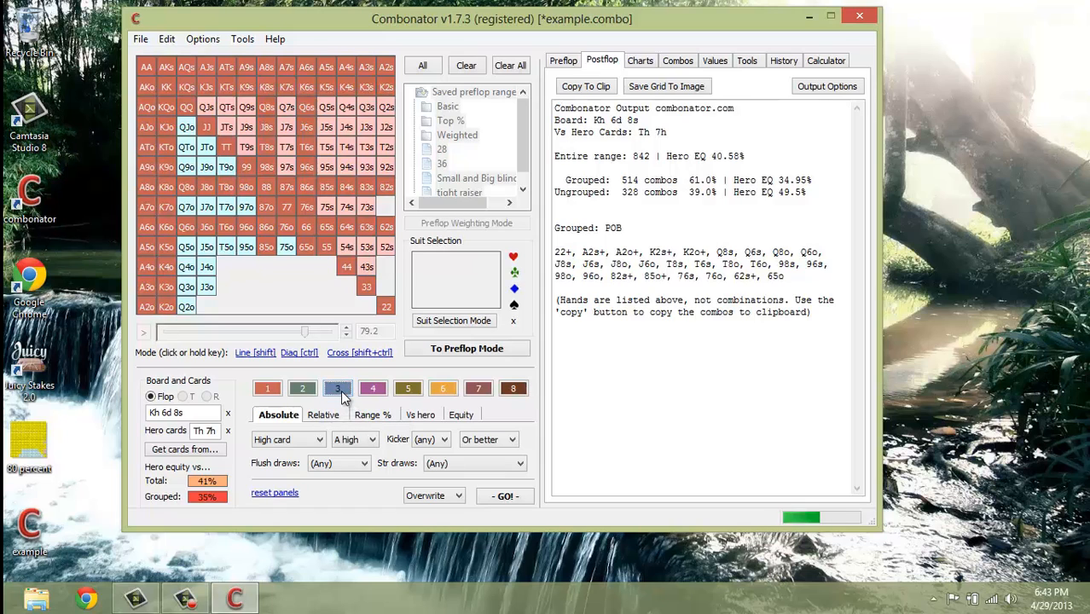
Assign the top 50% of the complete range, ranked by showdown equity, to group 3 in Overwrite mode and highlight its description.
click(375, 416)
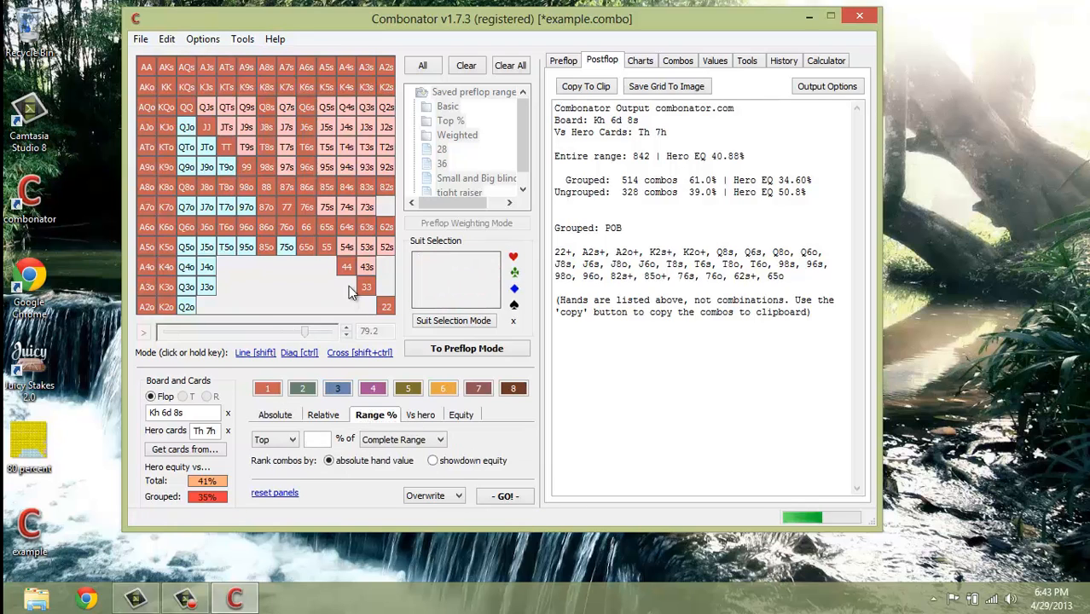
click(429, 465)
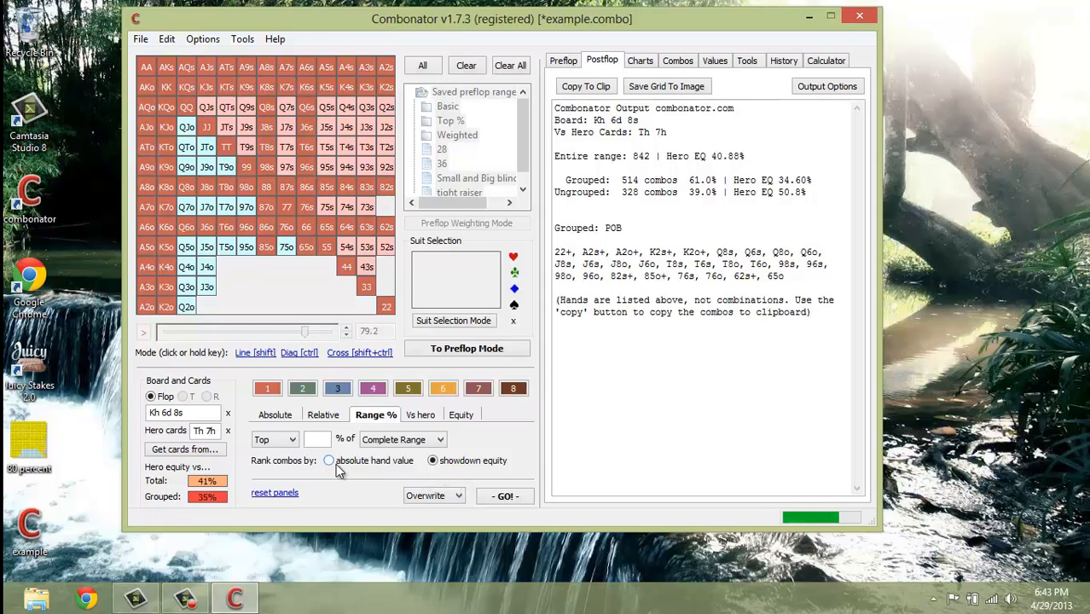
click(320, 438)
text(50)
click(498, 498)
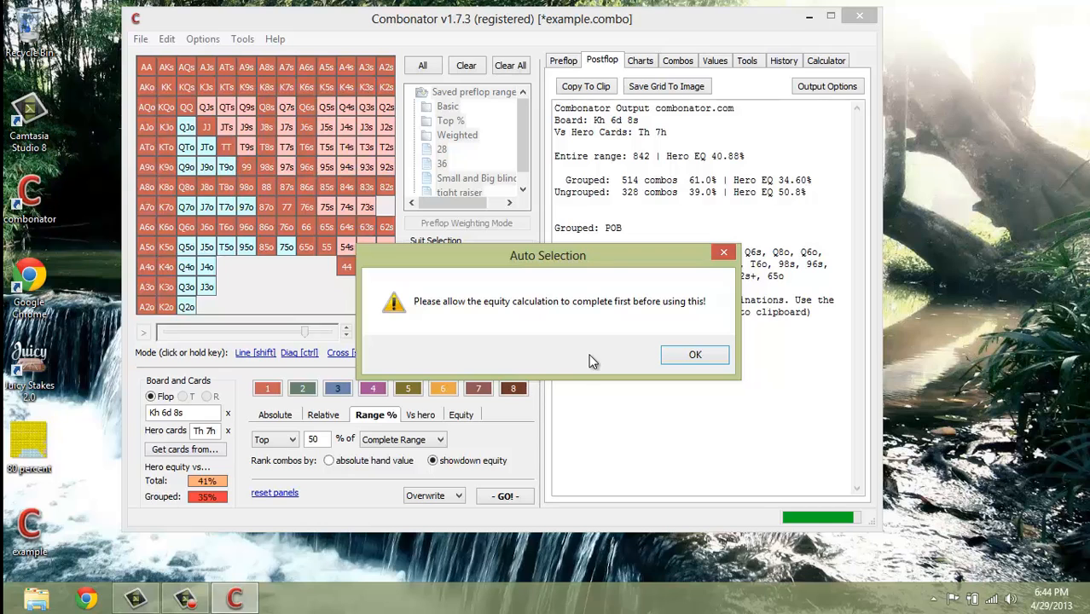
click(693, 355)
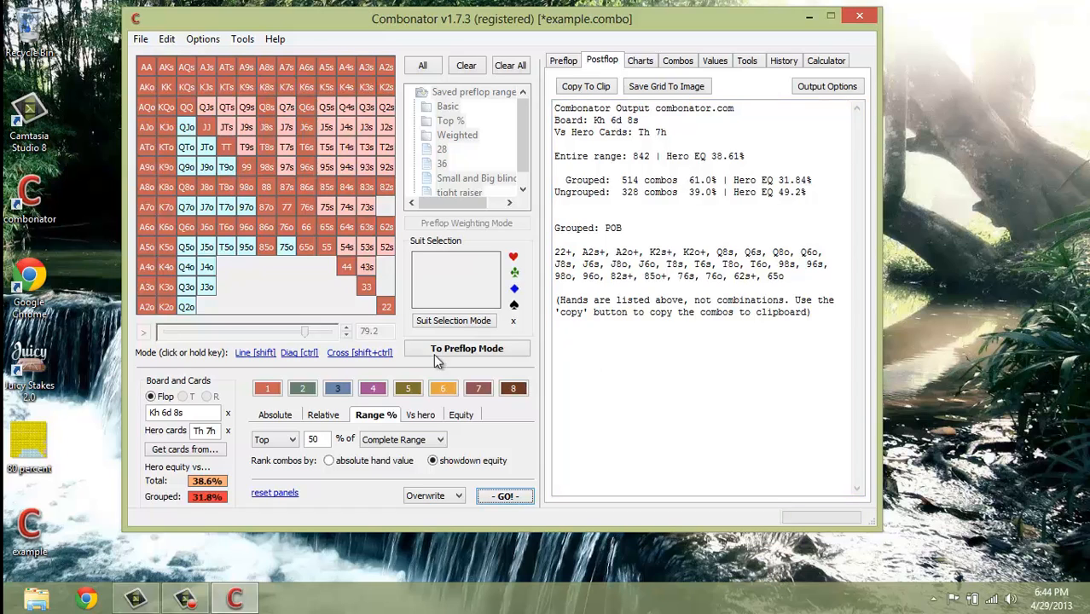
click(492, 499)
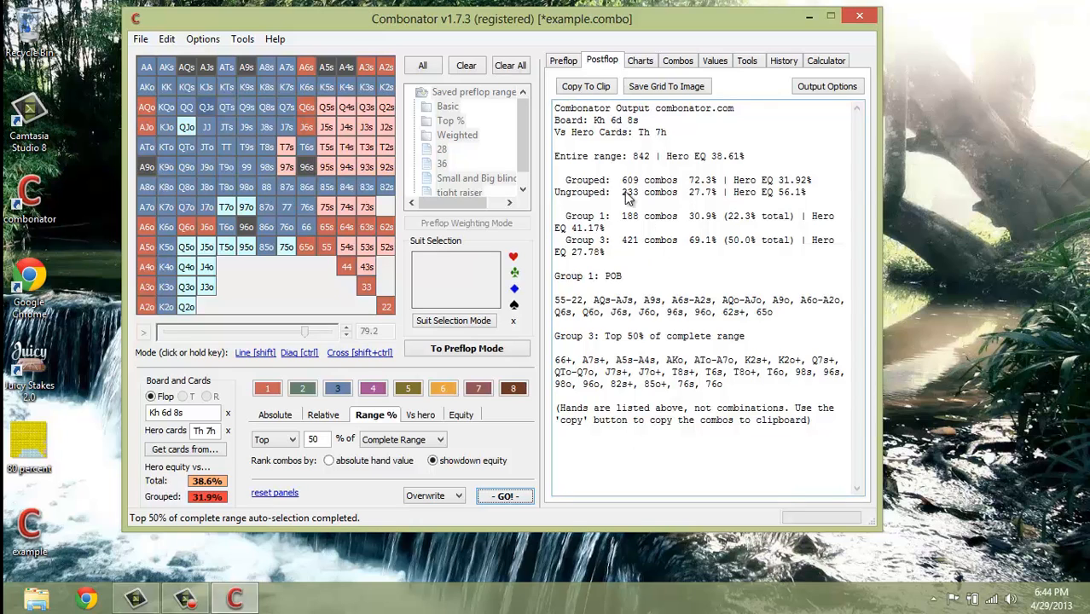
drag(605, 335, 753, 340)
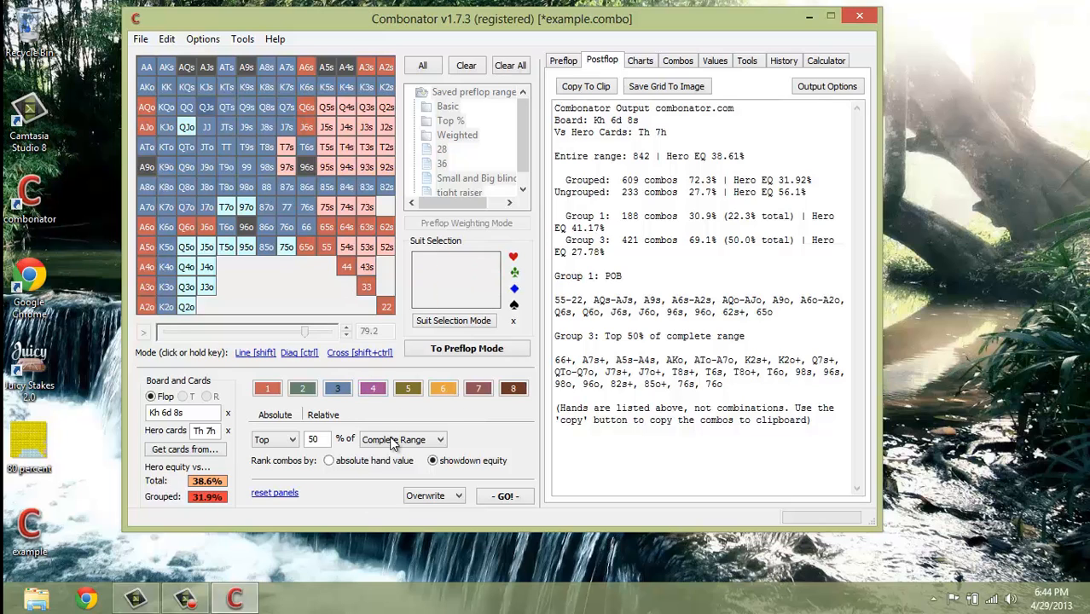
Undo the top 50% selection and assign the bottom 50% of the complete range by showdown equity to group 3.
click(290, 440)
click(272, 466)
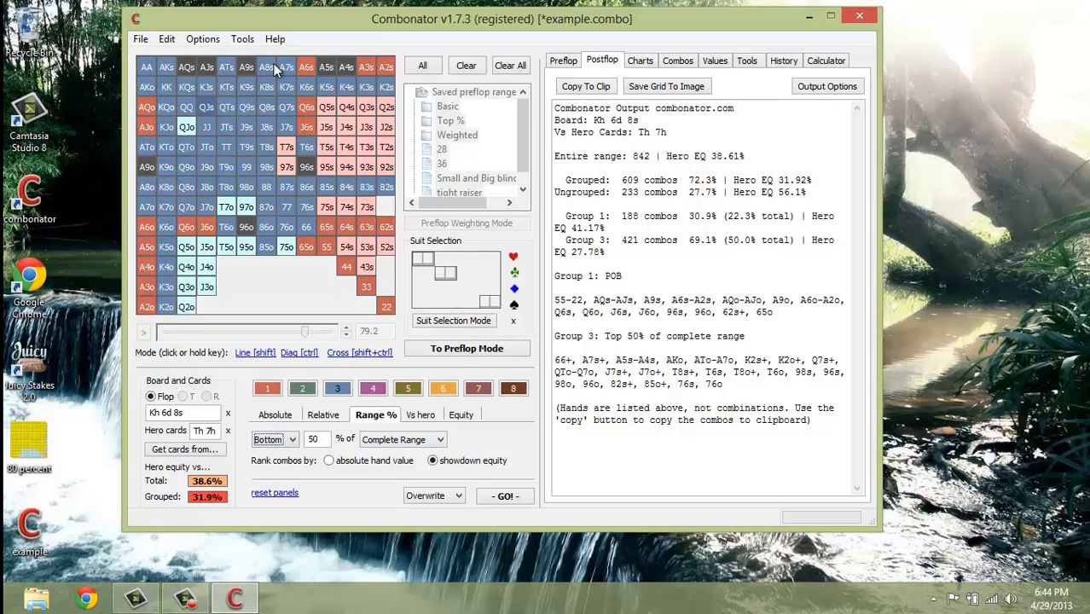
click(203, 38)
click(190, 58)
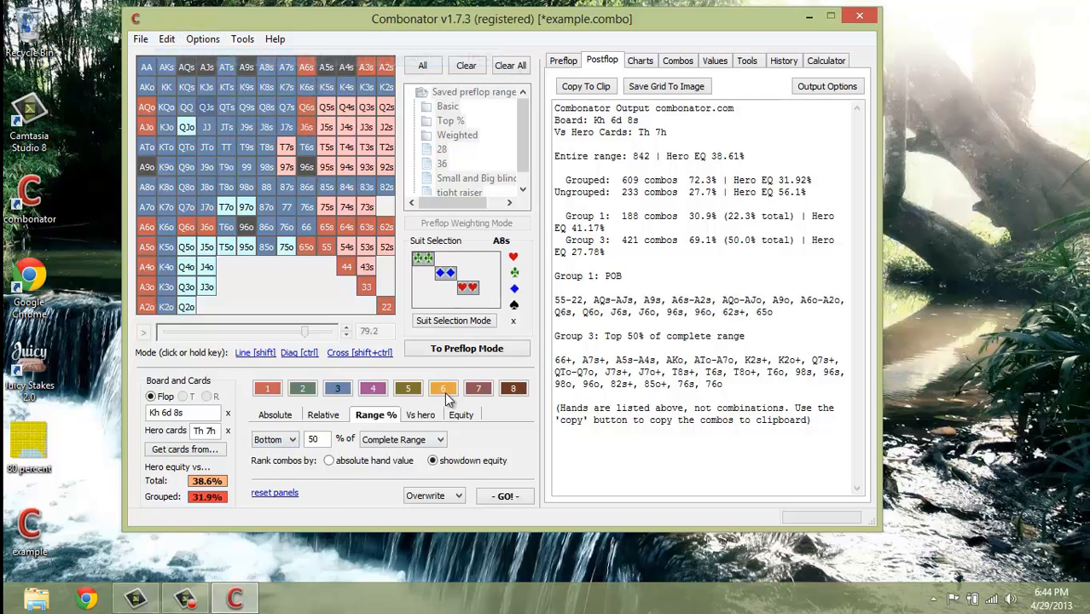
click(509, 495)
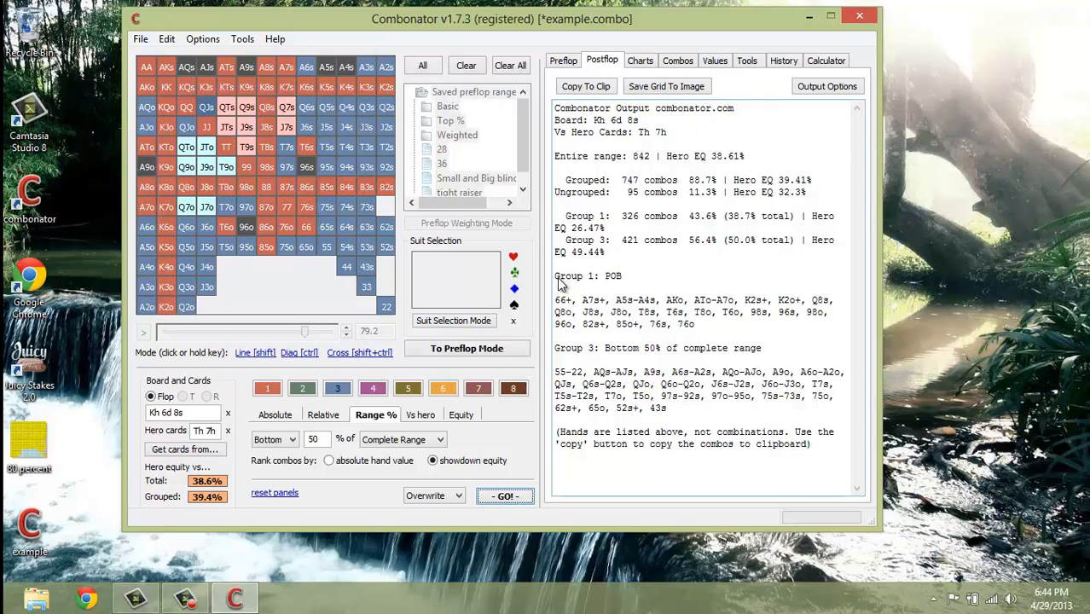
Reapply the bottom 50% selection to group 3 and examine its hero equity against the total and grouped equities.
drag(577, 253, 607, 252)
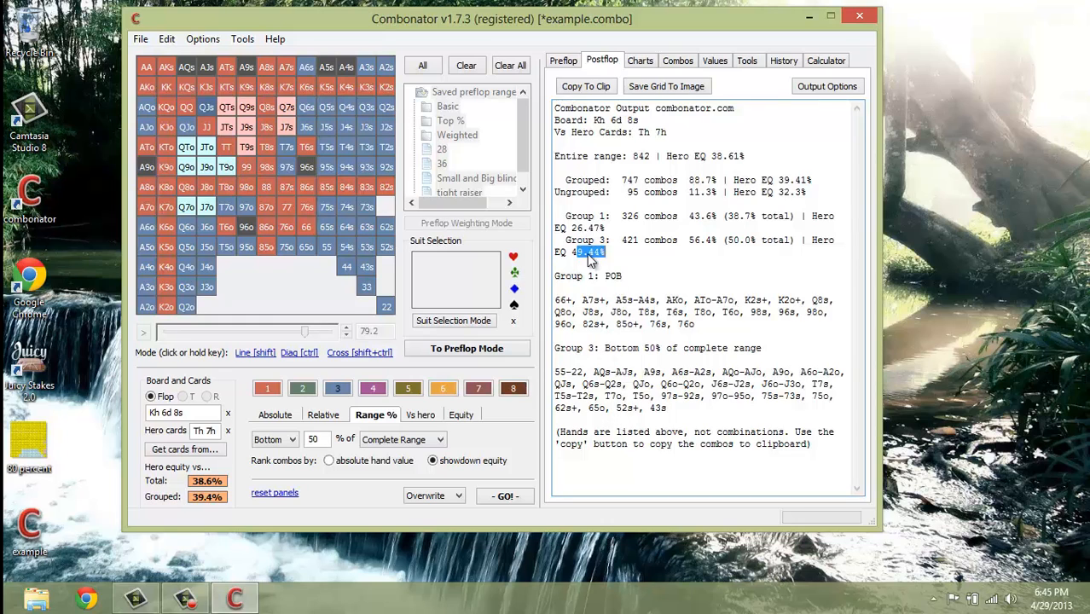
click(815, 237)
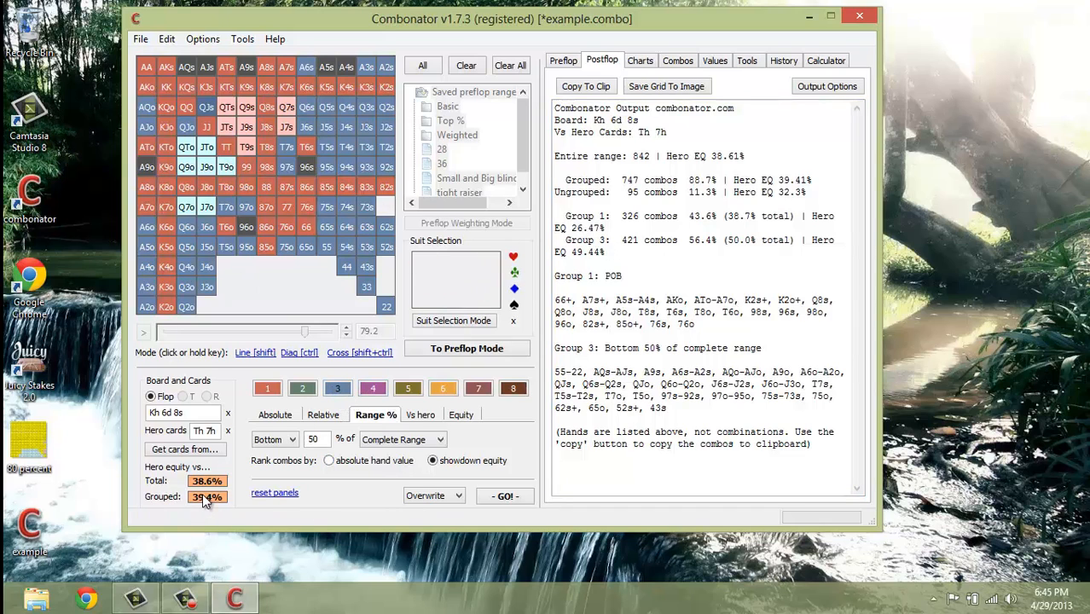
click(482, 498)
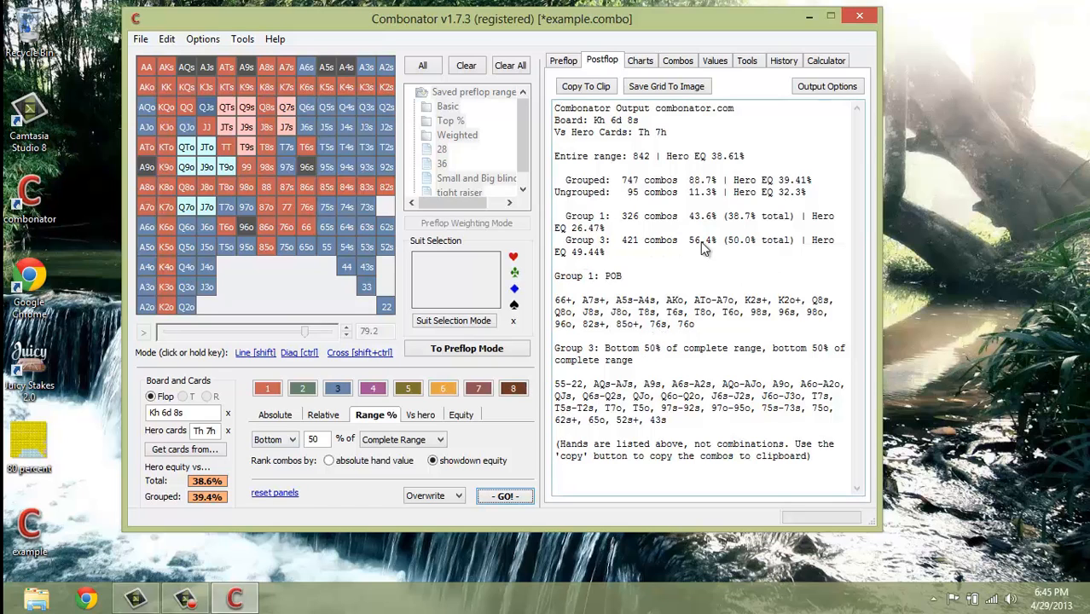
double_click(577, 253)
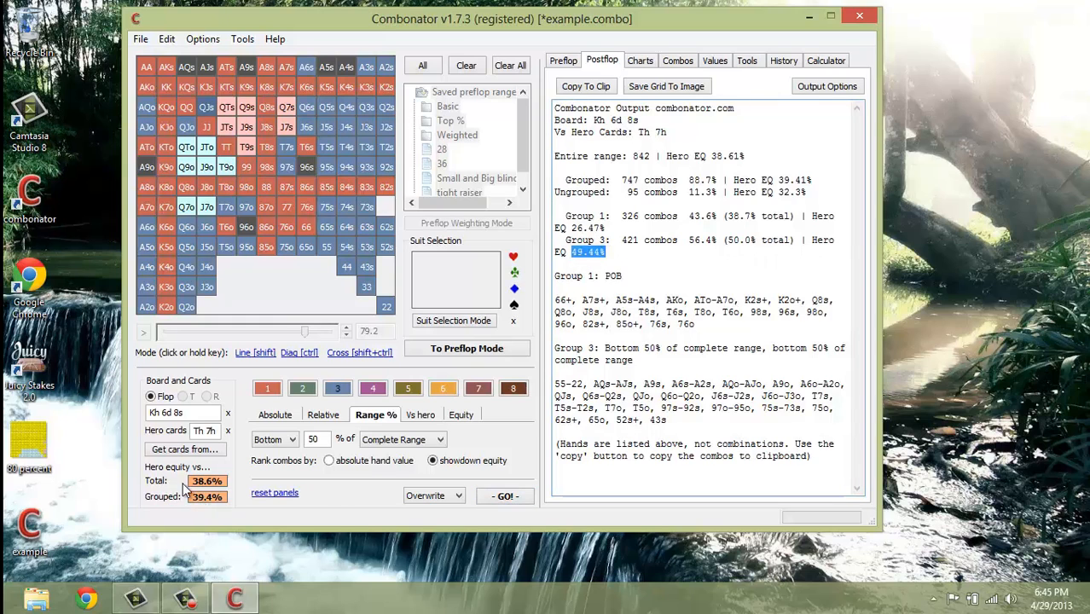
click(532, 367)
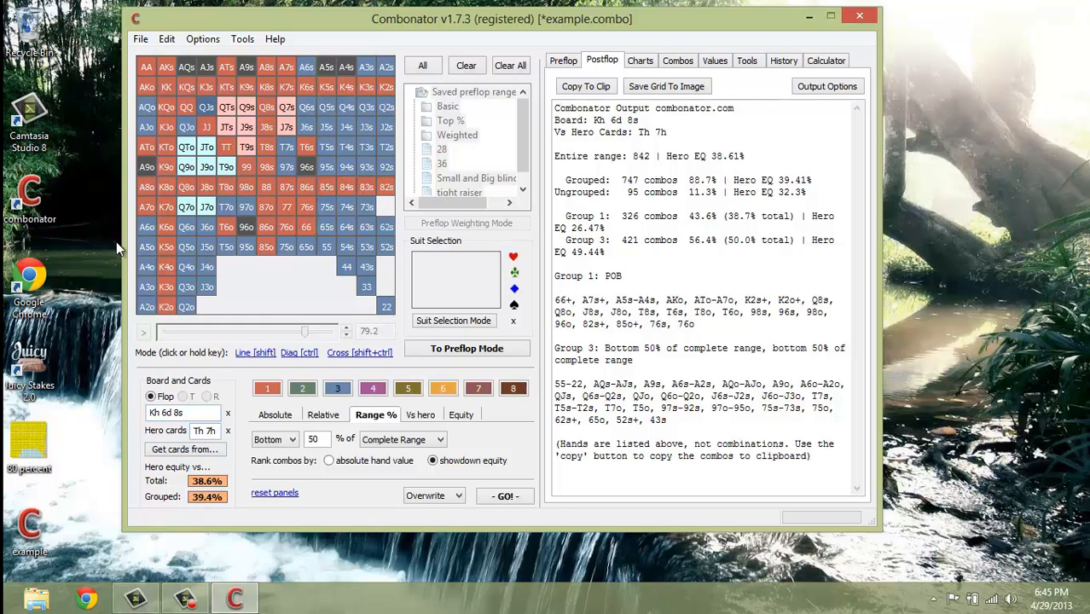
double_click(576, 253)
Make group 4 active with the Vs hero criteria and clear the combos assigned to all groups.
click(371, 388)
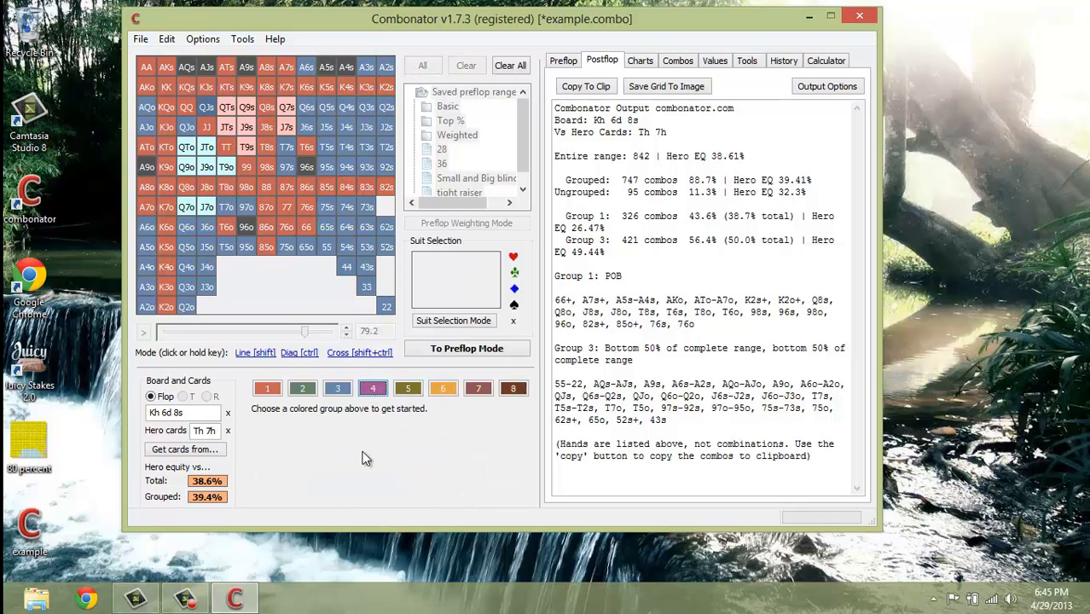
click(372, 389)
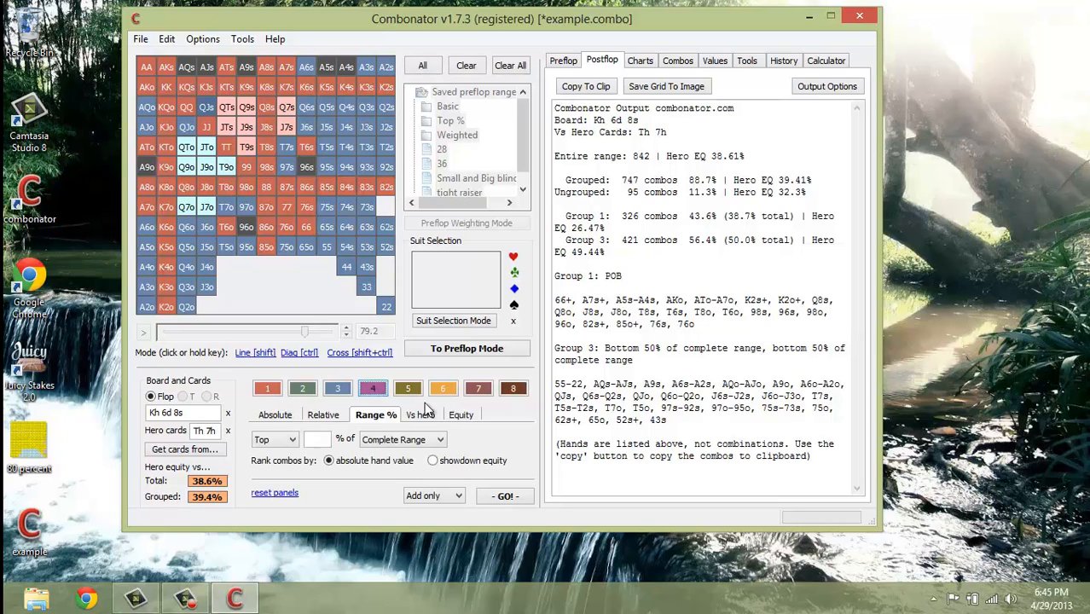
click(334, 390)
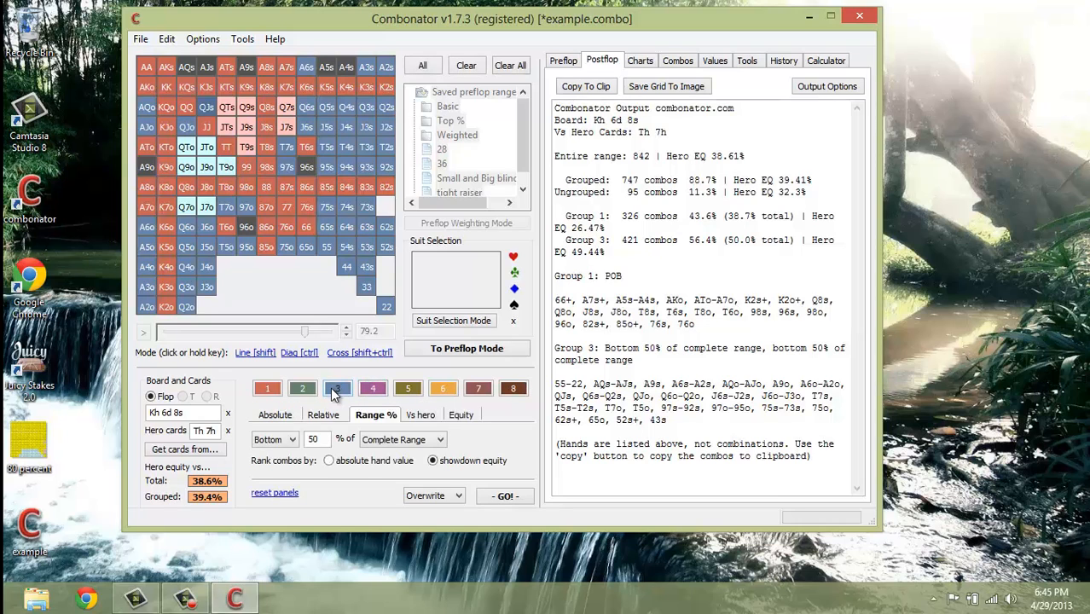
click(373, 388)
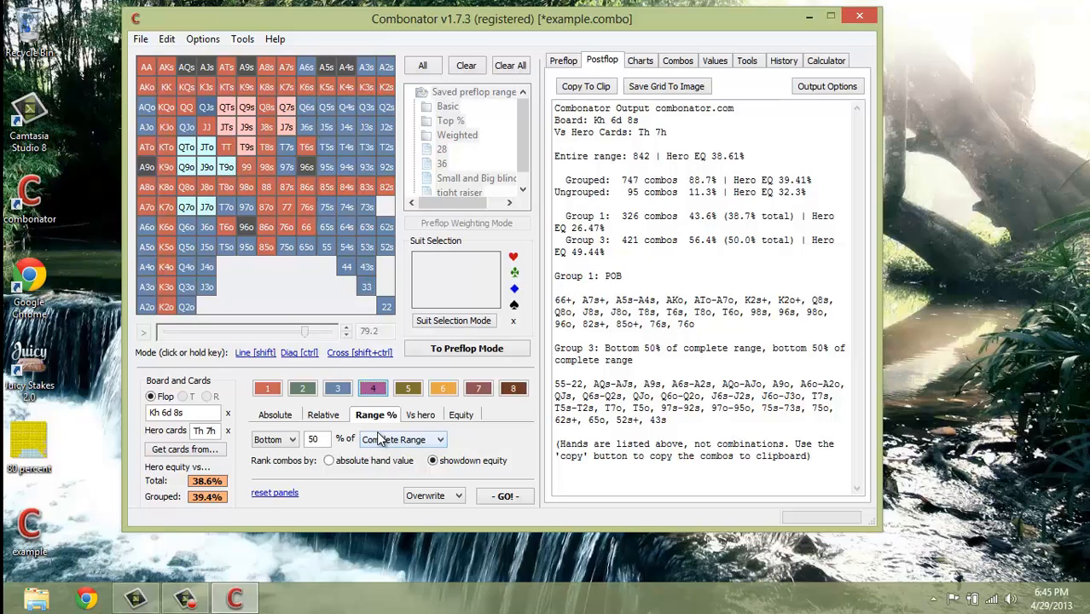
click(420, 414)
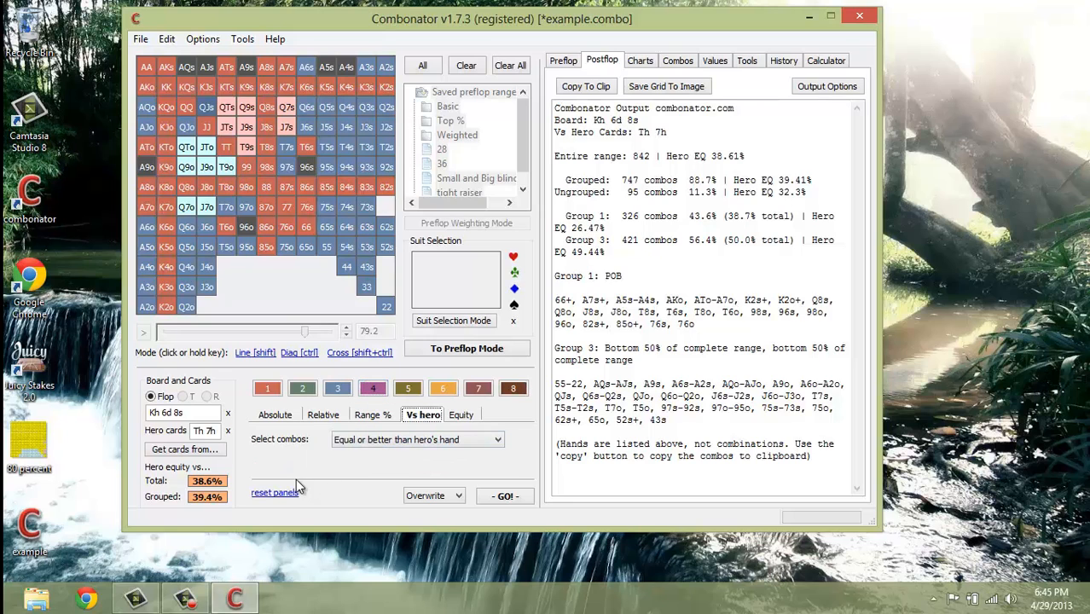
click(468, 67)
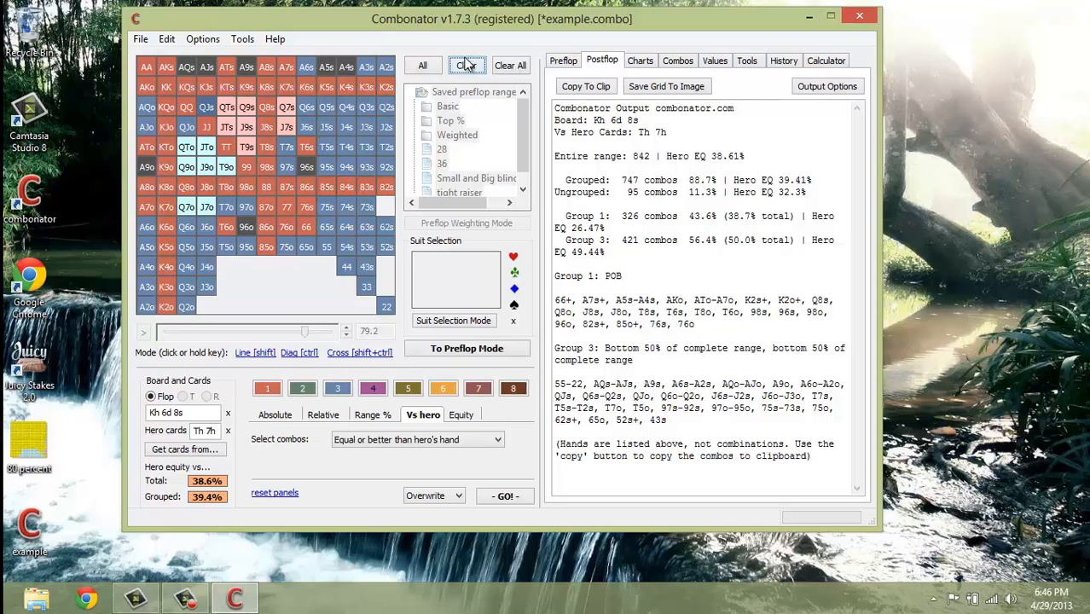
click(508, 67)
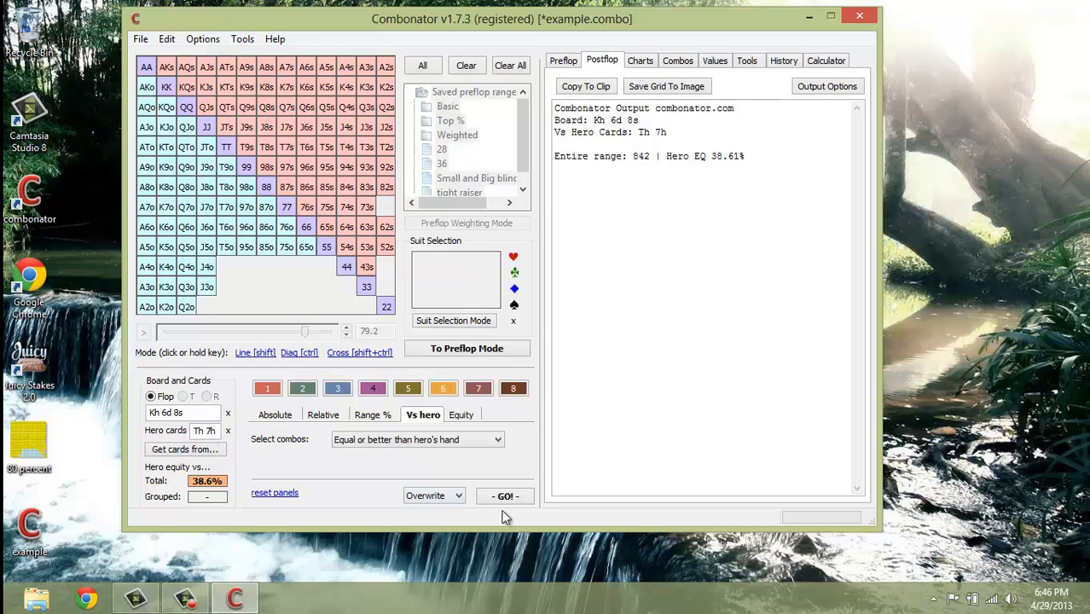
Assign combos equal to or better than hero's hand to group 4 in Add only mode and highlight the grouped and ungrouped hero equities.
click(457, 495)
click(460, 517)
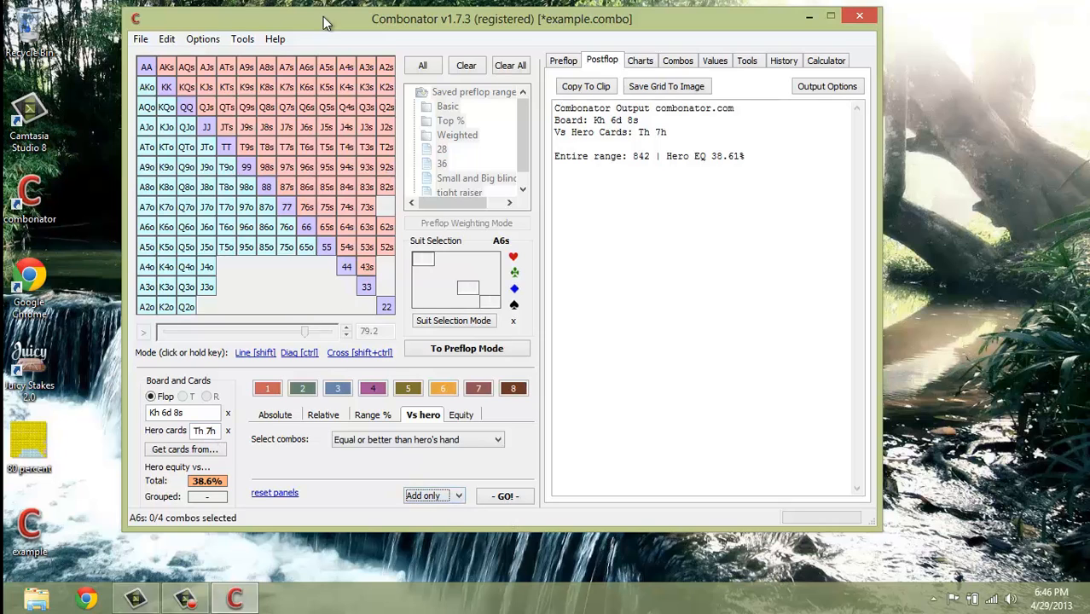
click(504, 495)
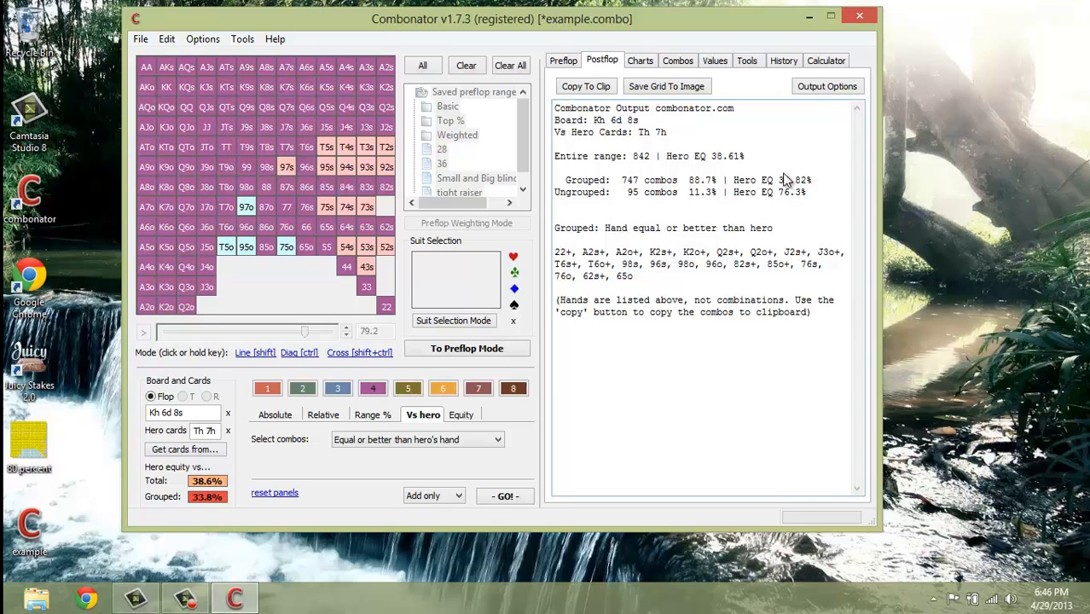
drag(779, 180, 839, 189)
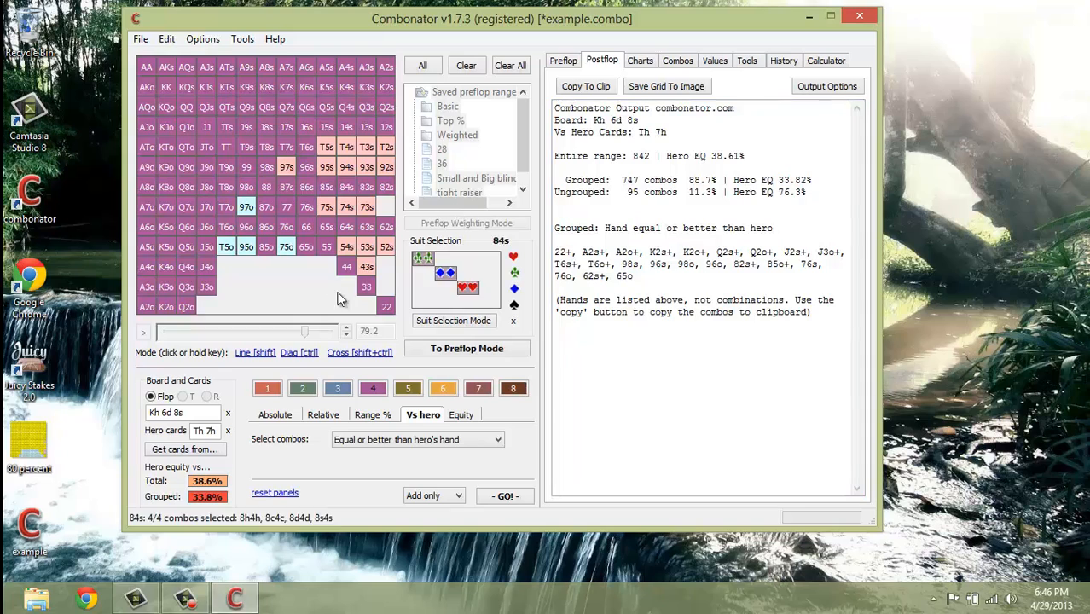
drag(778, 192, 806, 193)
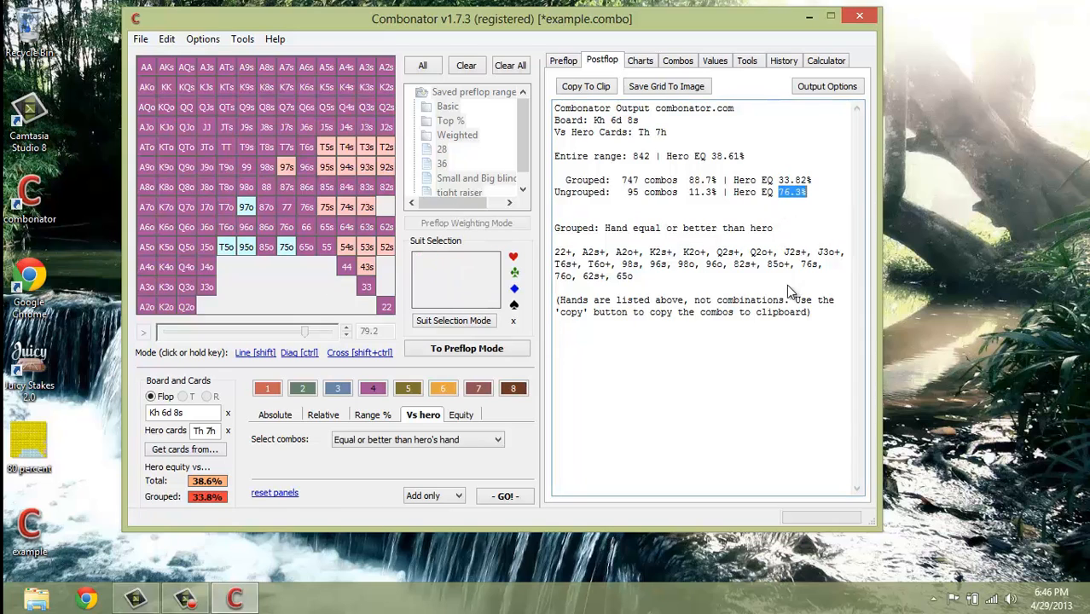
Clear all groups and assign combos with equity versus hero between 40% and 100% to group 4 in Add only mode.
click(505, 67)
click(467, 414)
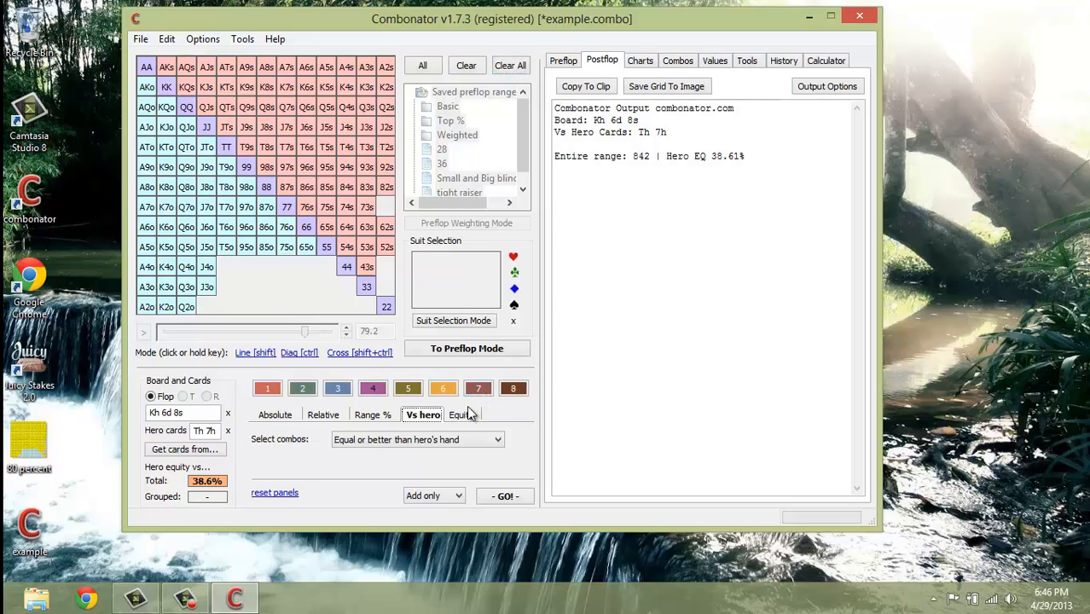
click(459, 415)
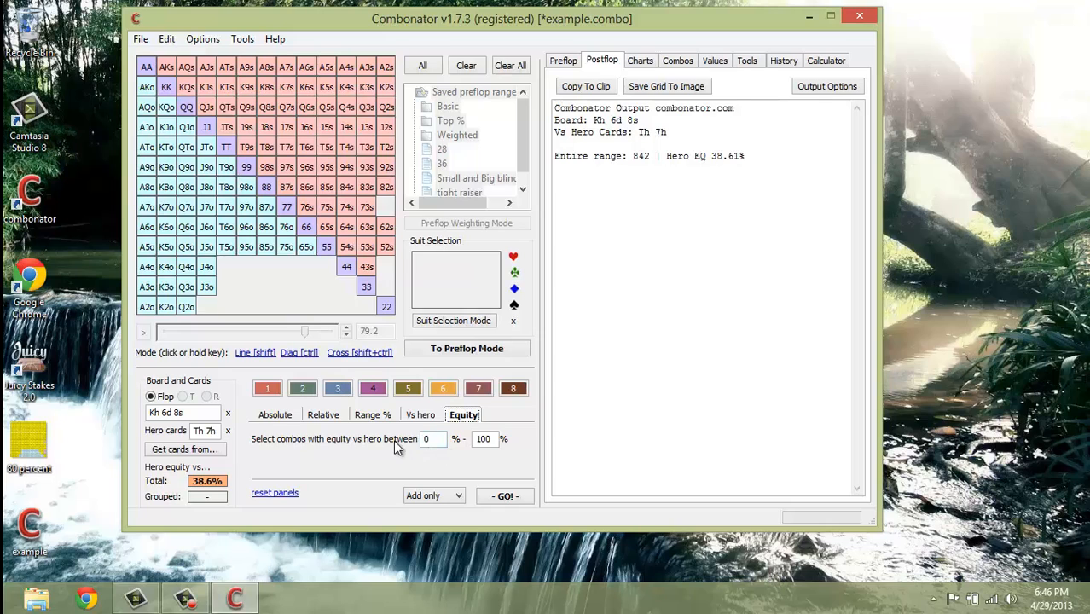
click(431, 445)
text(65)
double_click(434, 436)
text(40)
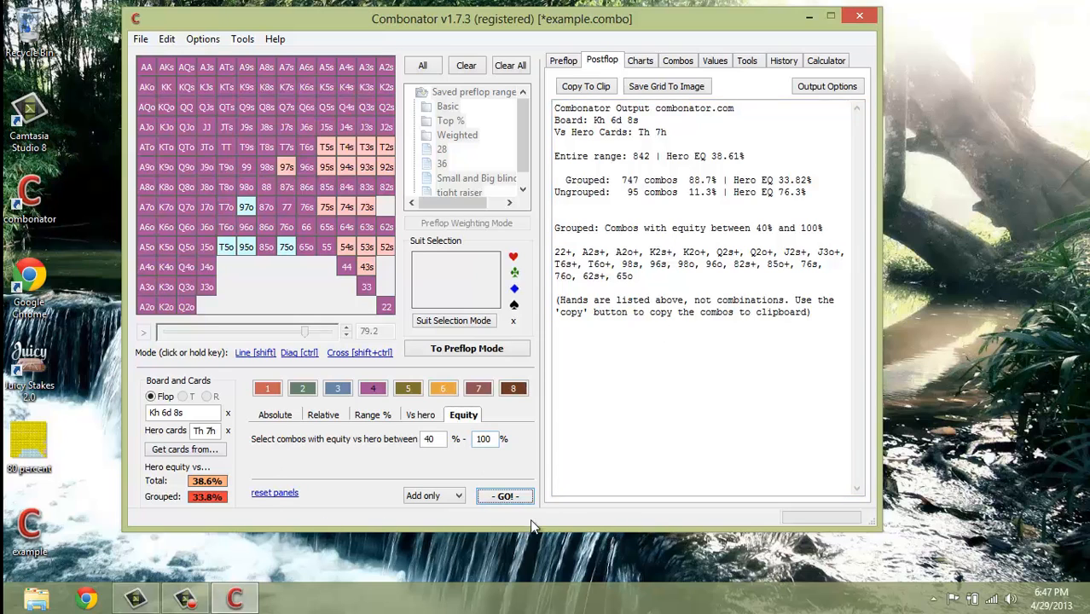
Clear all groups and assign ace-high or better combos to group 1 in Overwrite mode using the Absolute criteria.
click(463, 414)
click(521, 68)
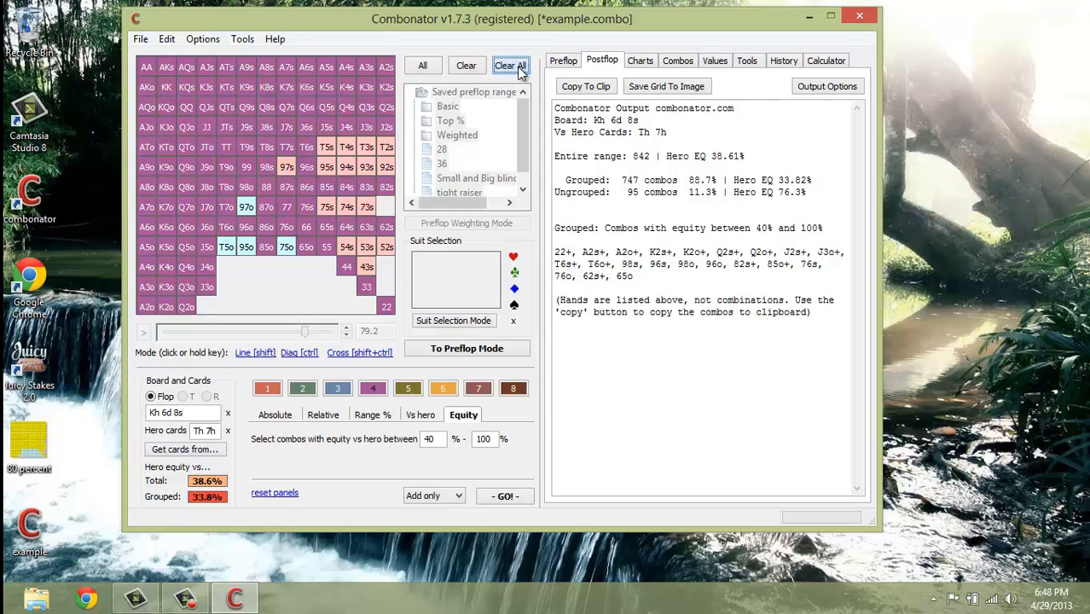
click(270, 389)
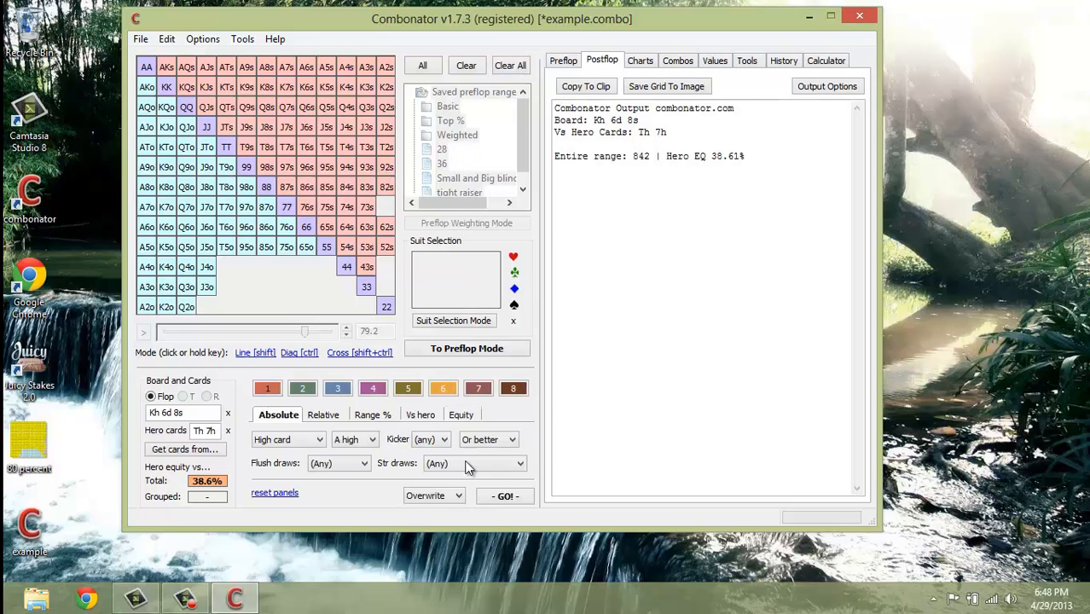
click(497, 495)
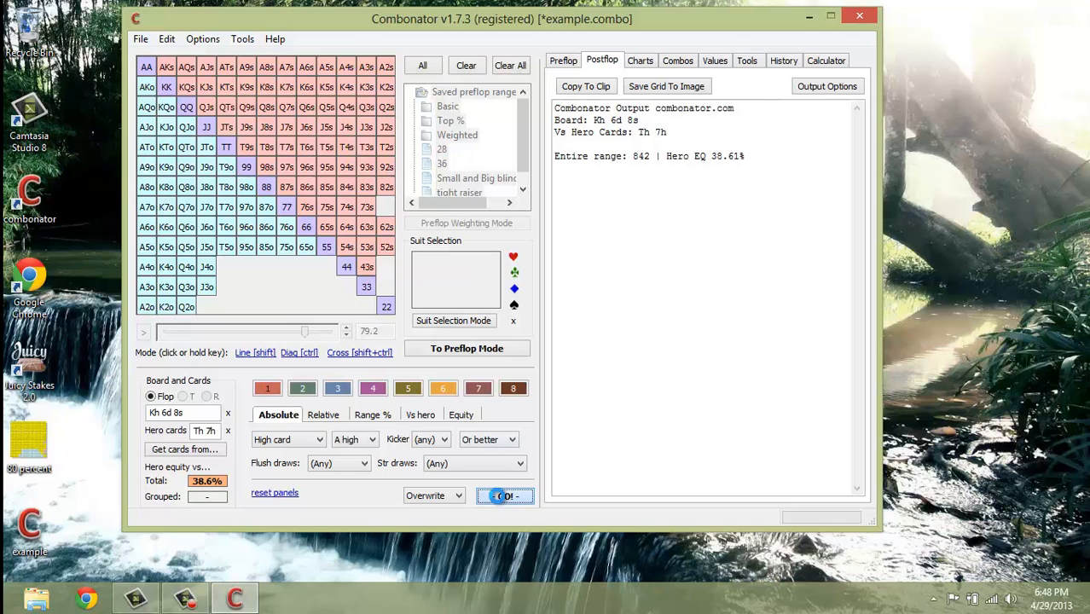
Assign combos with equity versus hero between 20% and 45% to group 1, and again to group 7 in Overwrite mode.
click(465, 415)
click(431, 439)
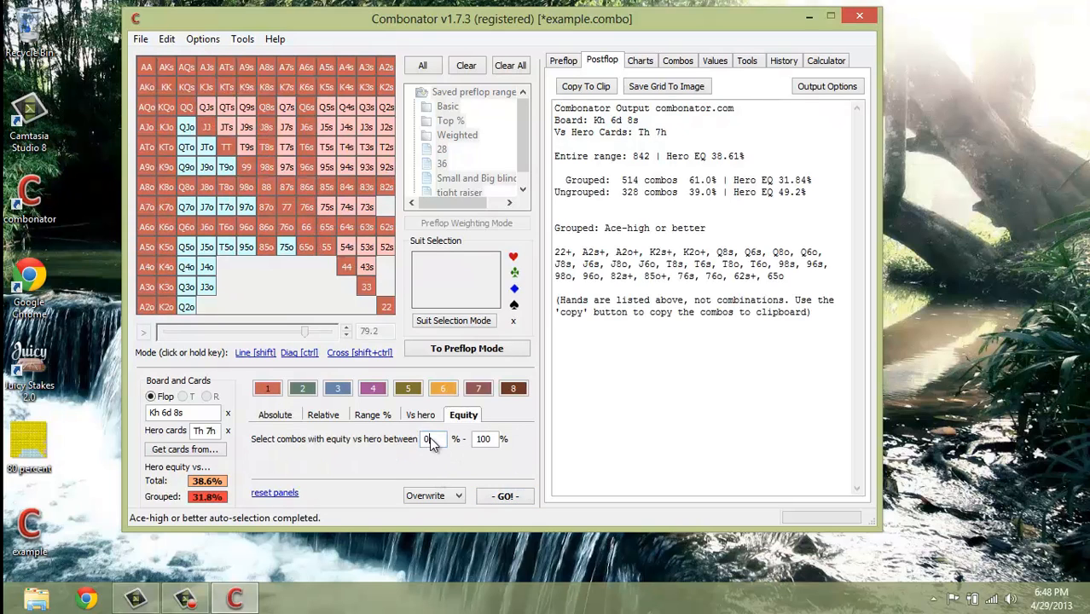
text(2)
key(Tab)
text(45)
click(498, 496)
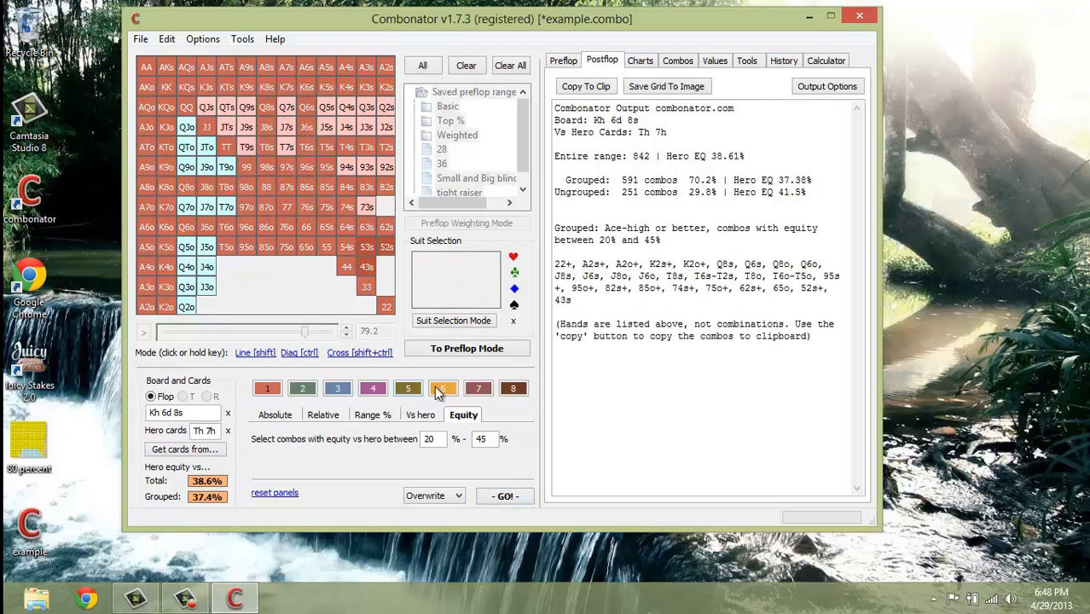
click(499, 496)
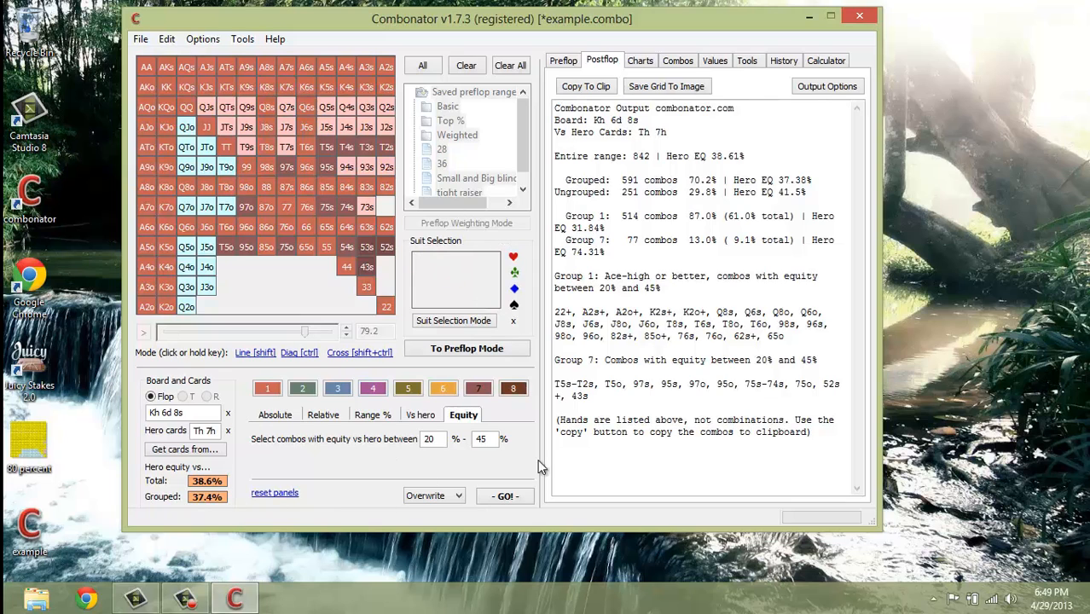
Clear the combos assigned to all groups.
click(500, 69)
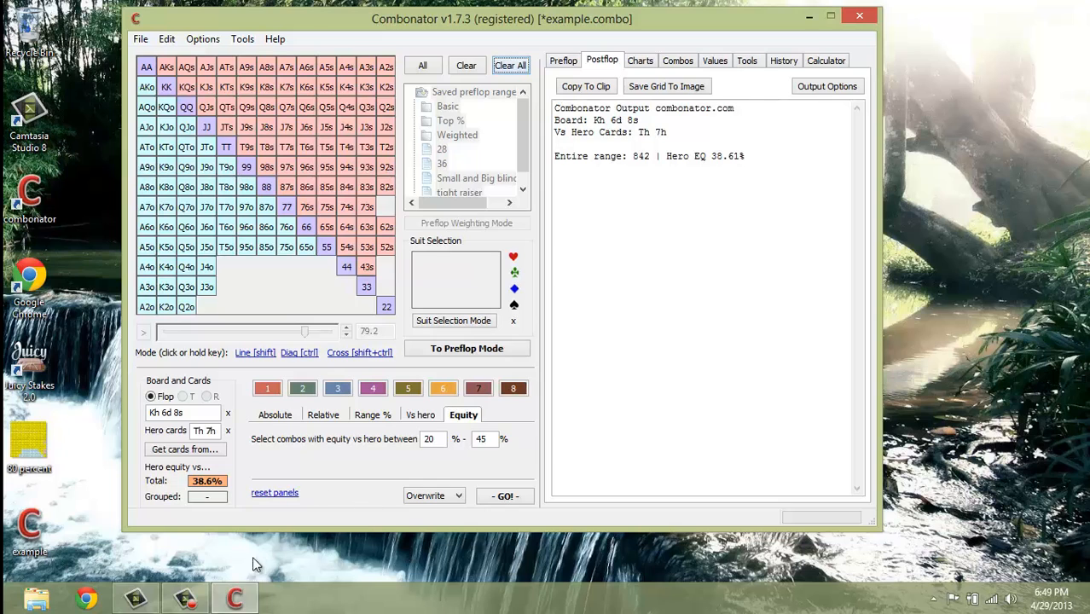
click(185, 598)
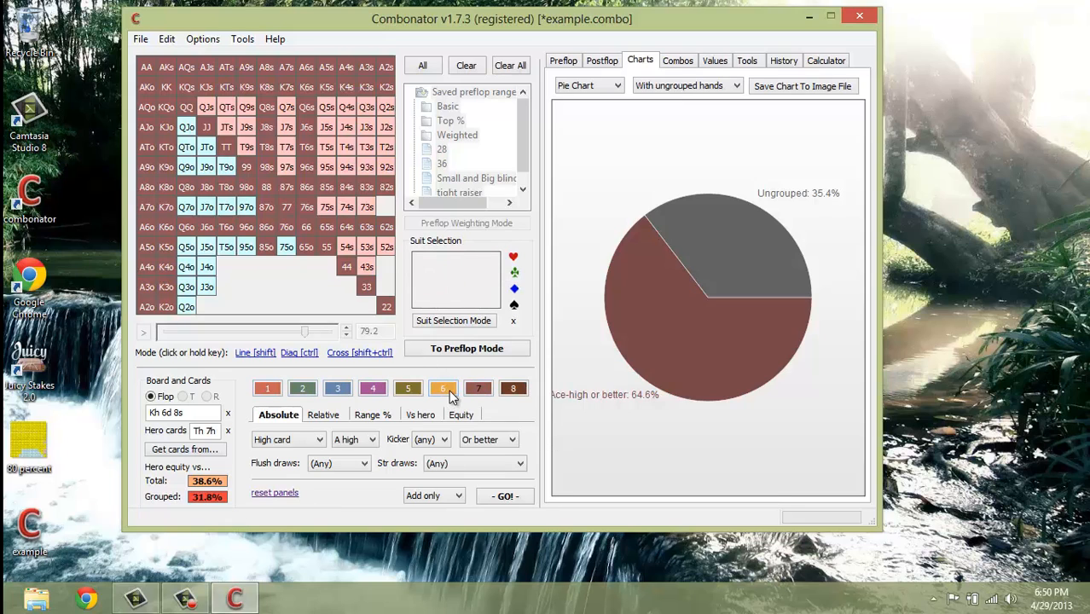
Show the range chart as a stacked bar and compare the Groups Only view with the view including ungrouped hands.
click(372, 389)
click(609, 88)
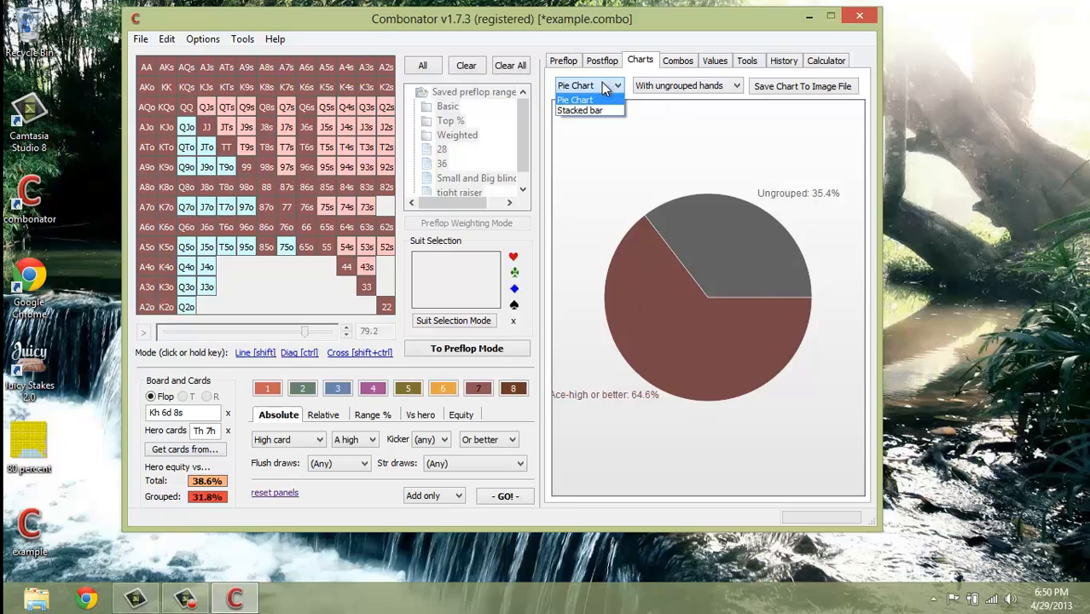
click(596, 107)
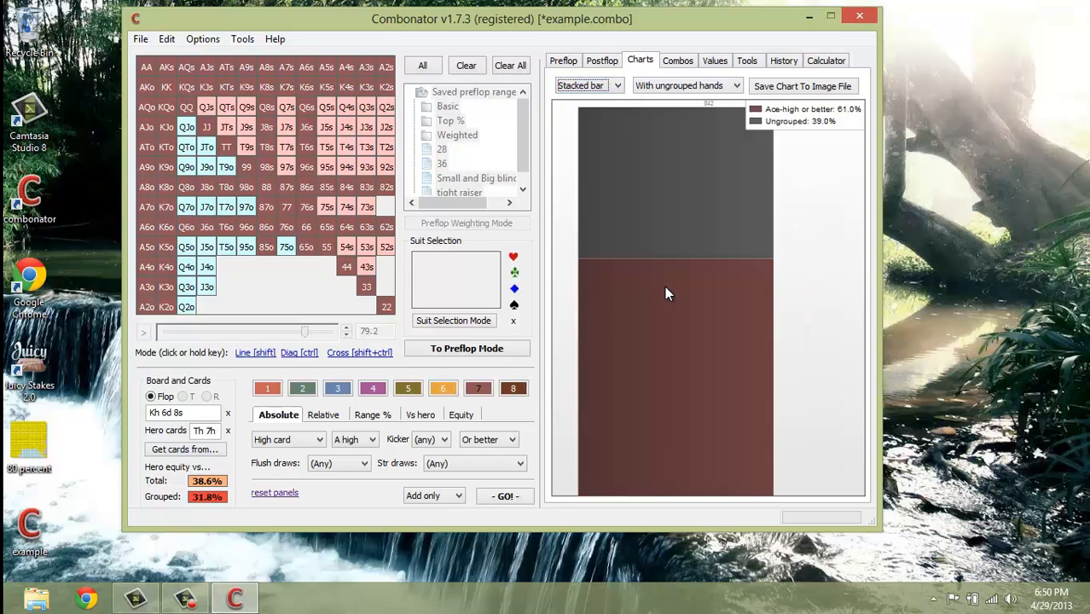
click(669, 85)
click(663, 101)
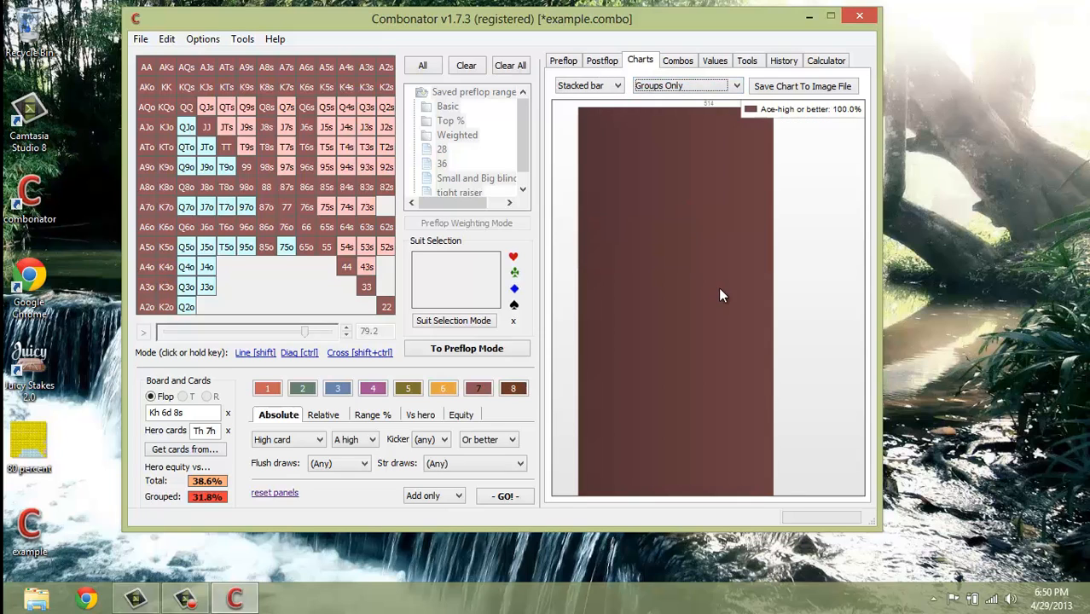
click(671, 87)
click(675, 111)
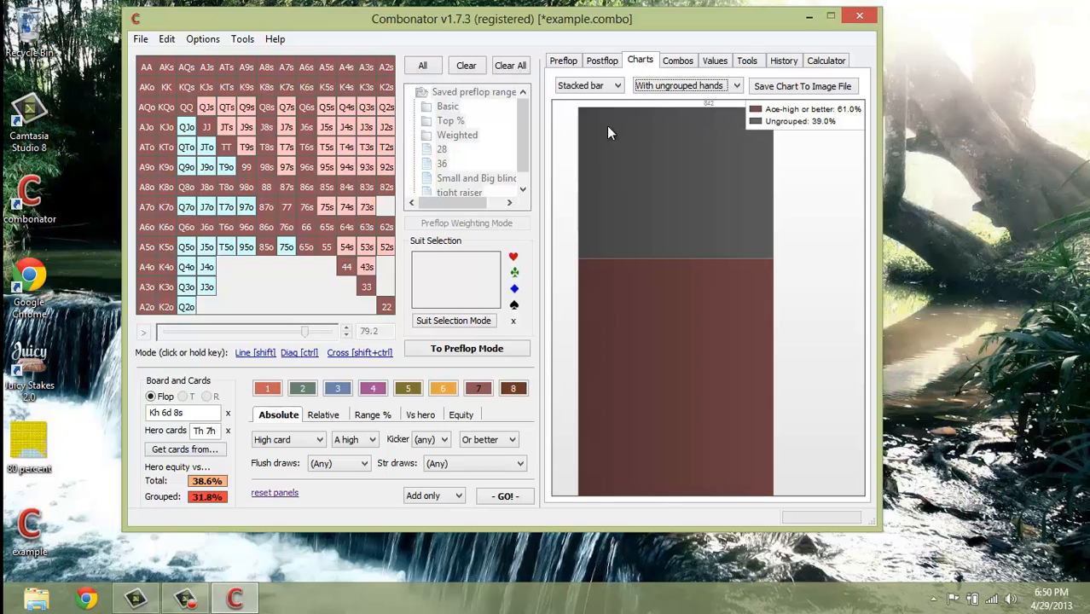
Examine the combo lists for the complete range, the grouped hands and group 7 with dead cards ignored.
click(678, 61)
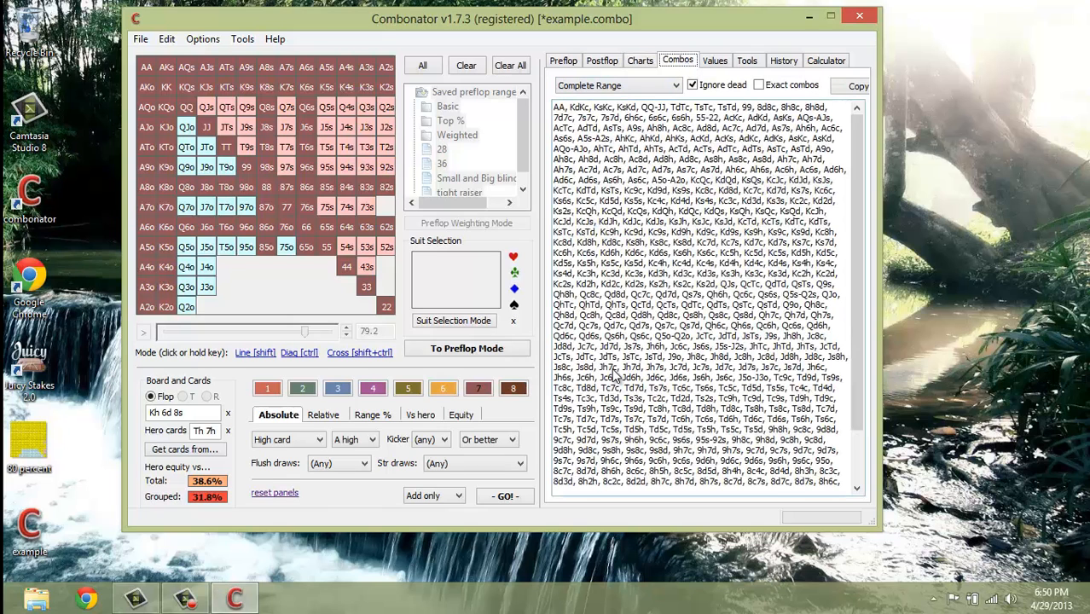
click(663, 86)
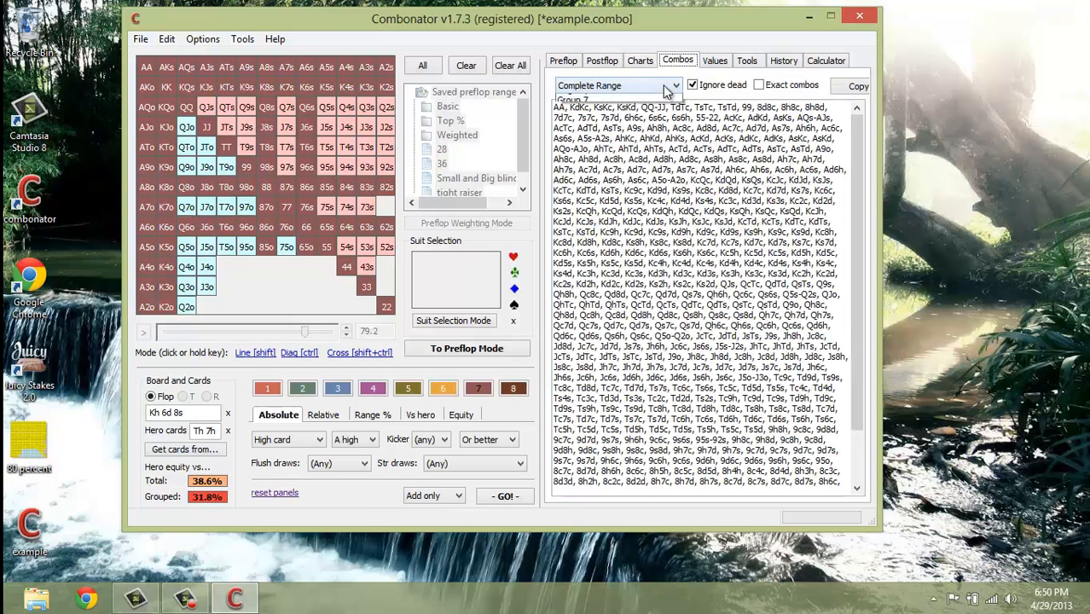
click(615, 111)
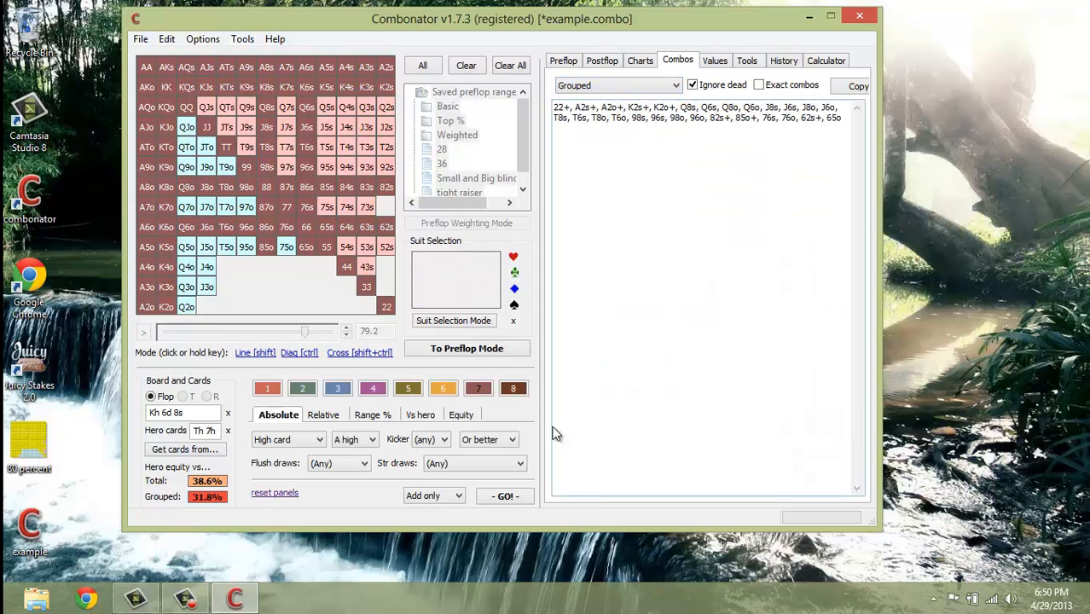
click(676, 86)
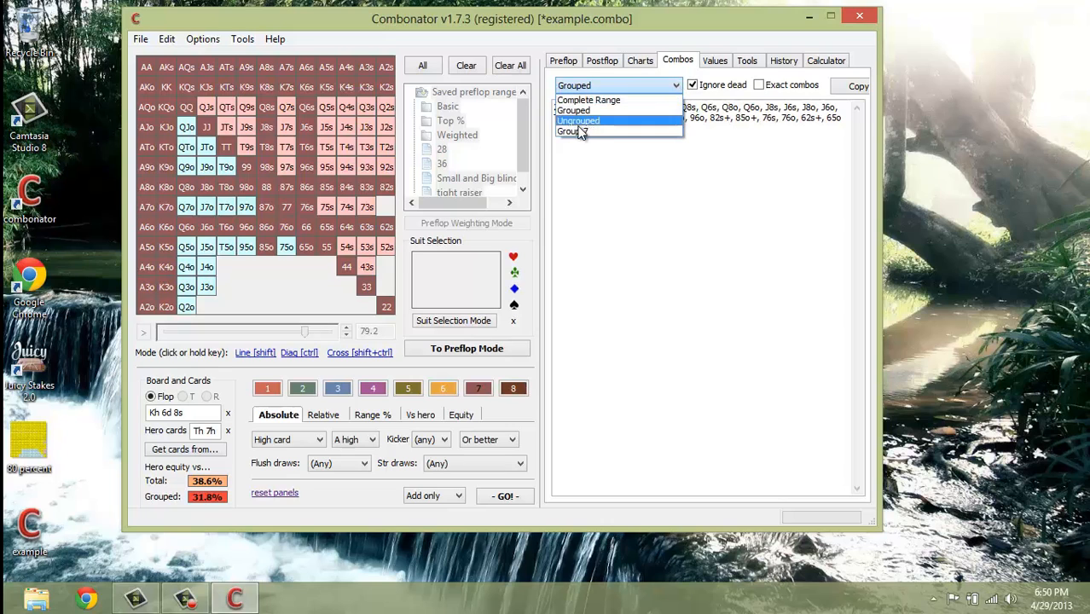
click(622, 132)
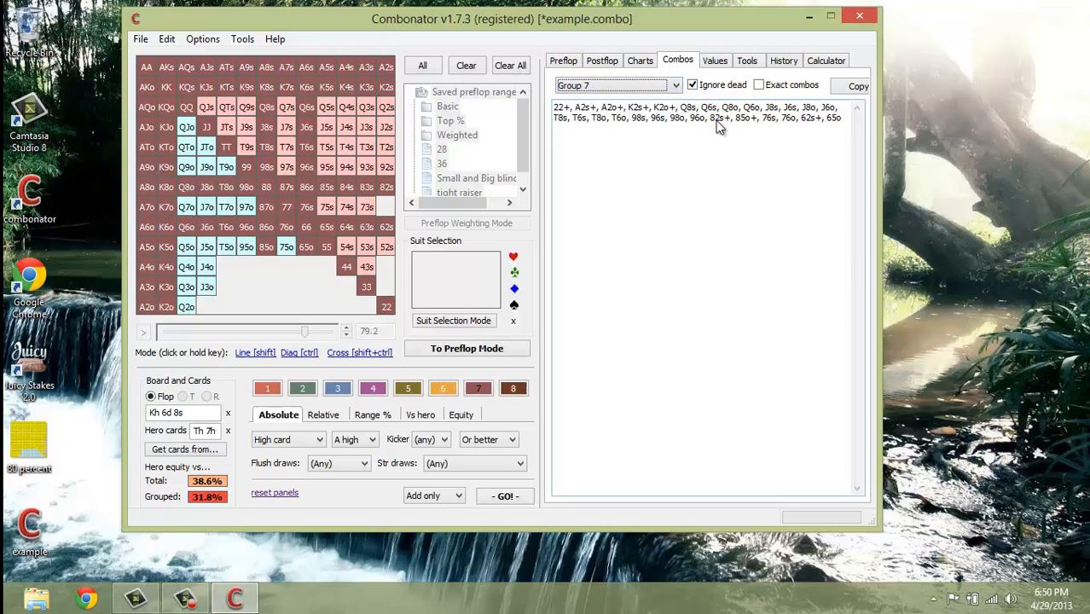
click(682, 229)
click(666, 86)
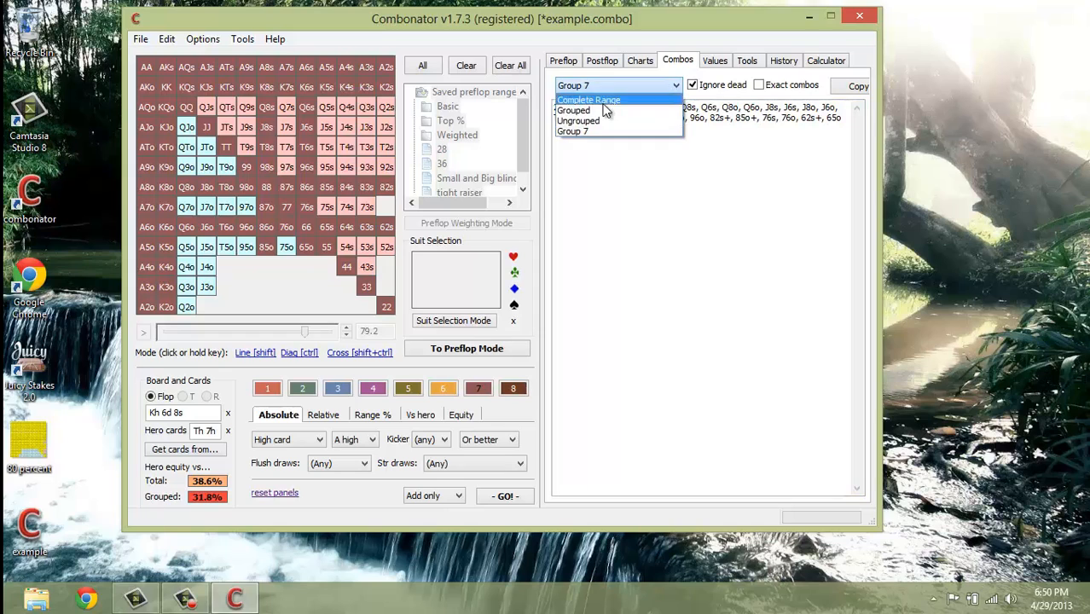
click(621, 109)
click(635, 86)
click(622, 131)
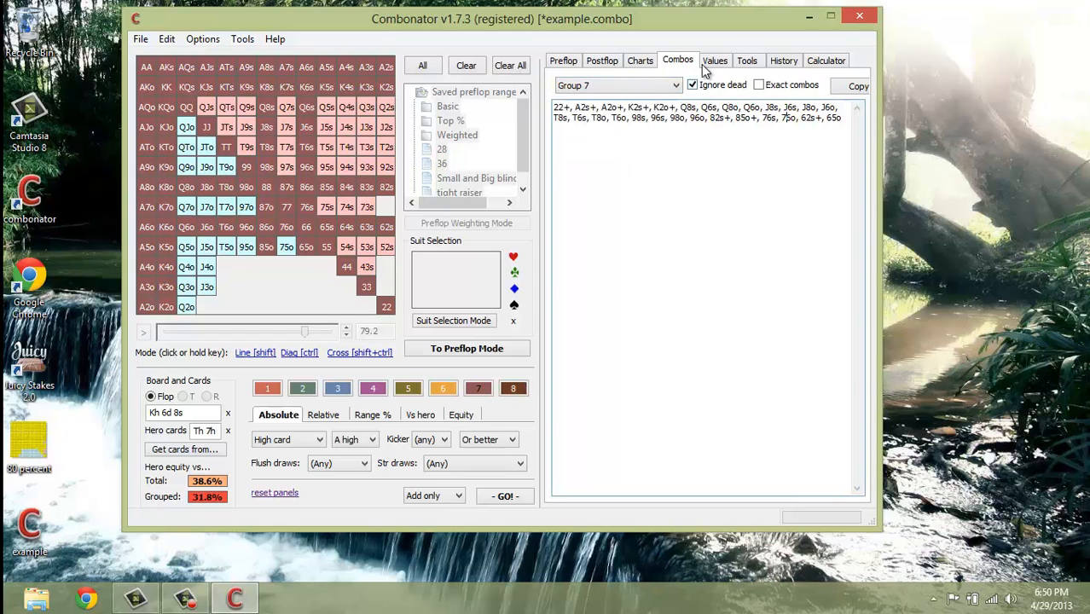
Examine the hand-value and draw breakdown of the complete range, comparing the cumulative and non-cumulative figures.
click(632, 64)
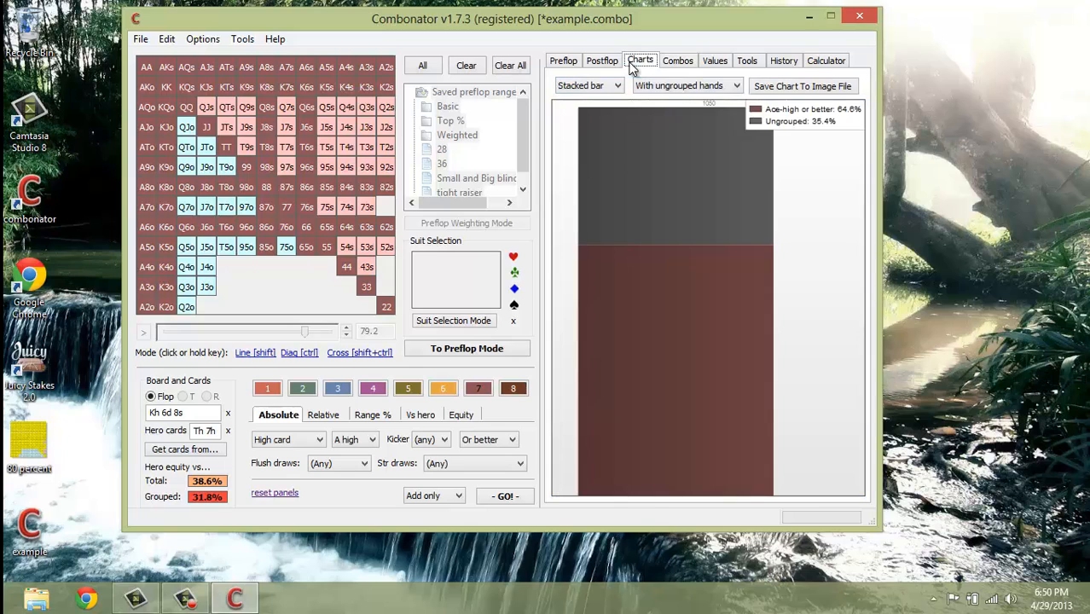
click(717, 65)
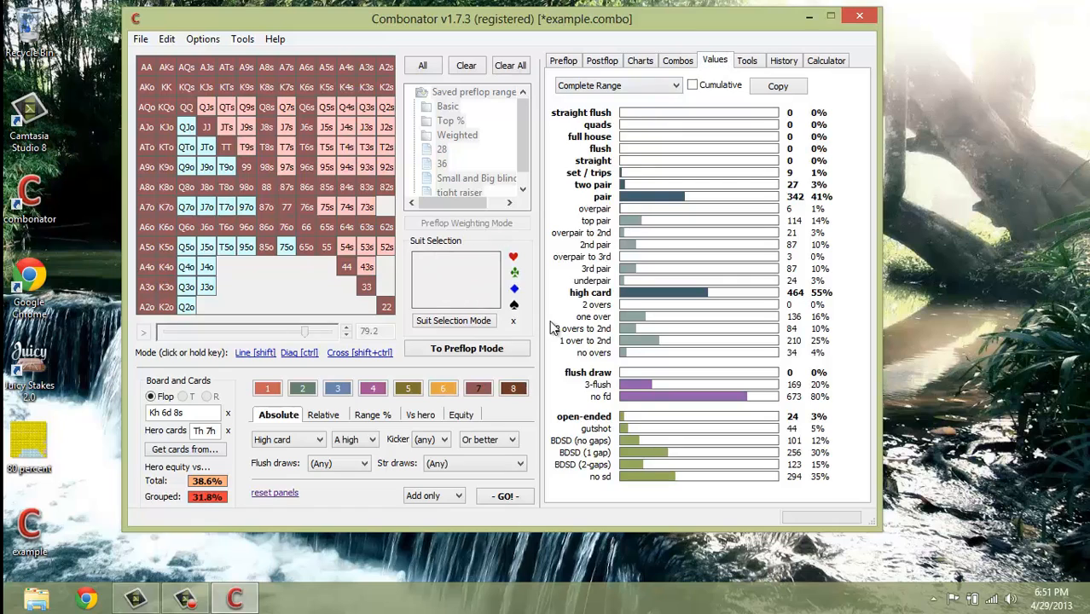
click(693, 86)
mouse_move(687, 197)
mouse_move(719, 388)
click(693, 86)
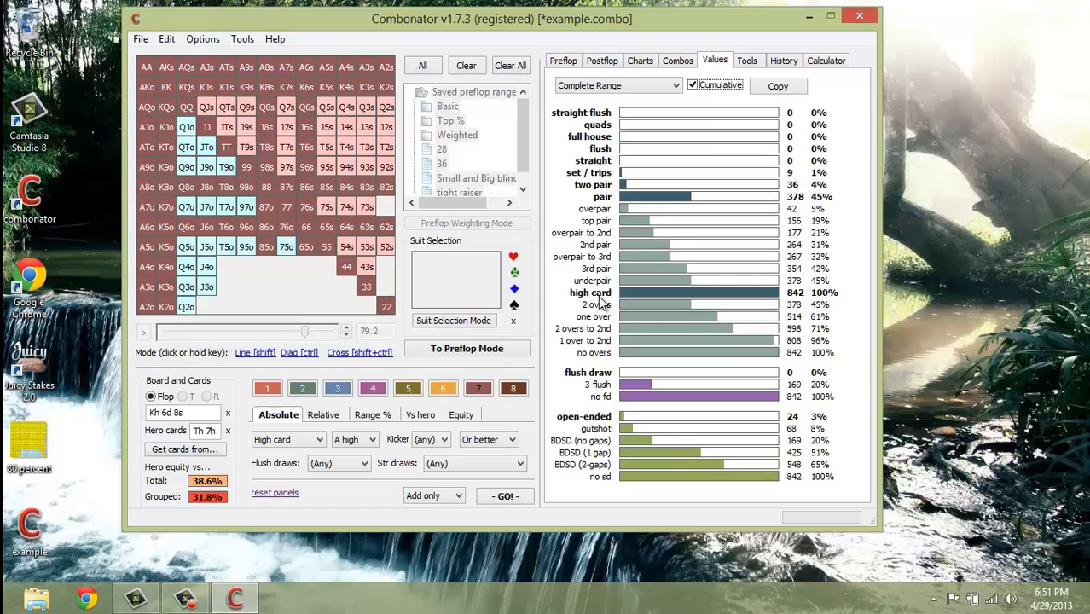
mouse_move(747, 301)
click(692, 85)
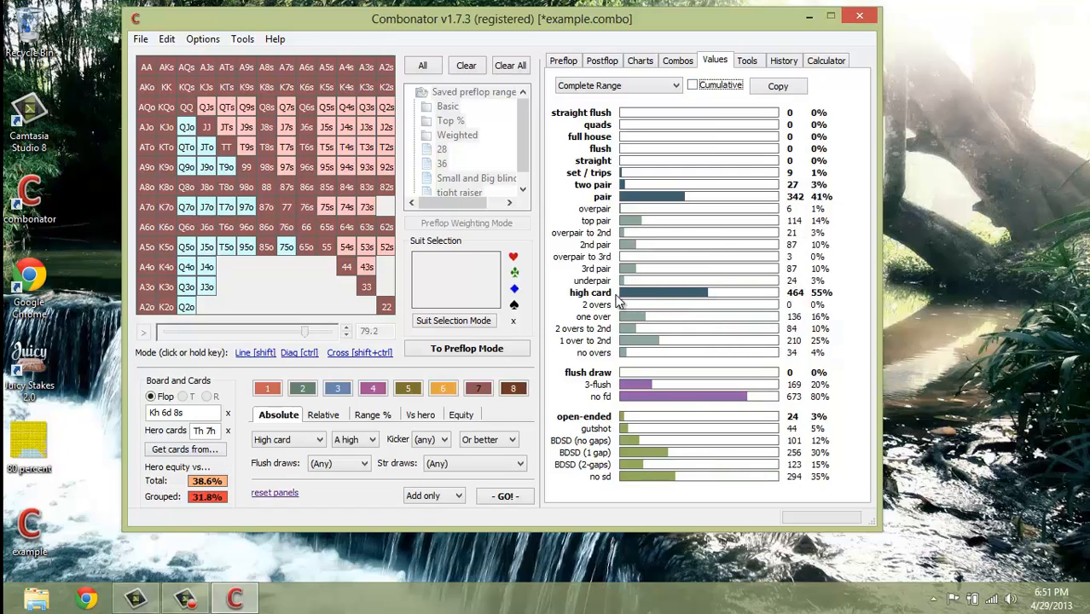
click(700, 86)
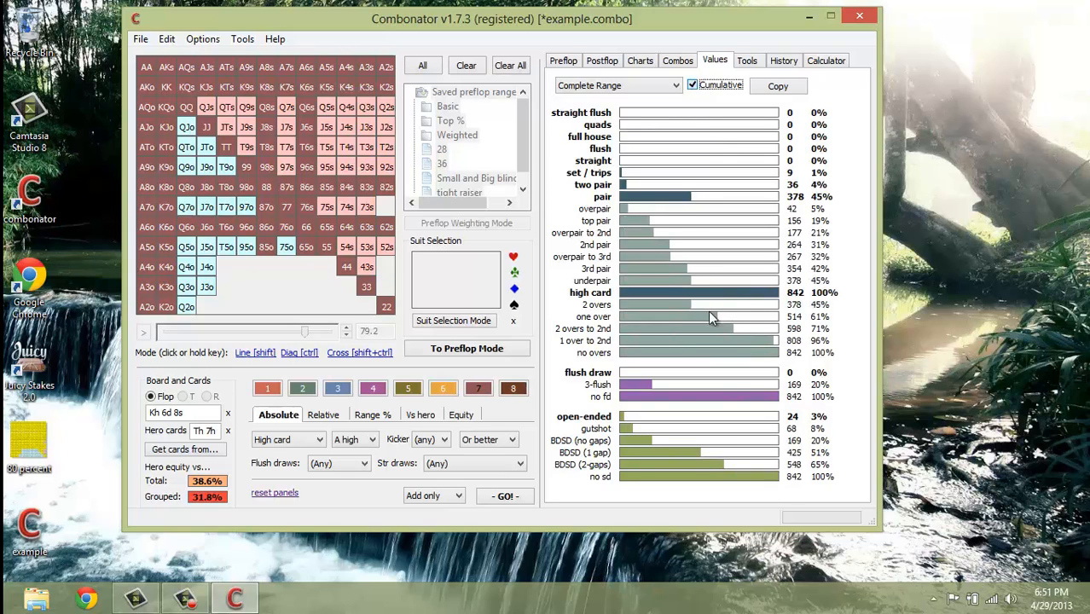
key(space)
Set the locked range to the ace-high or better combos of group 7 and review the postflop output.
click(747, 60)
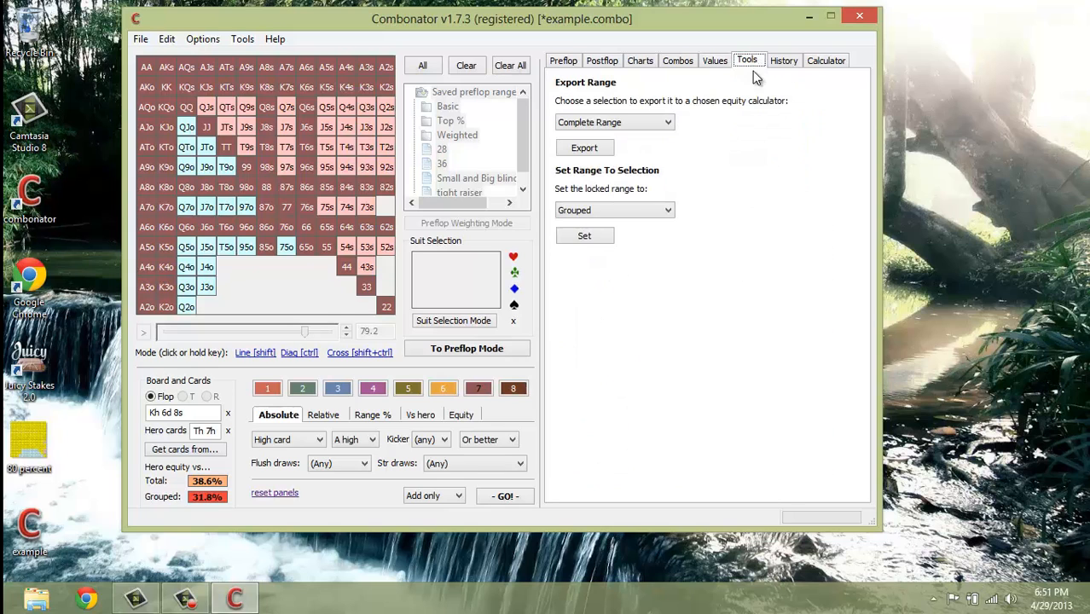
key(Tab)
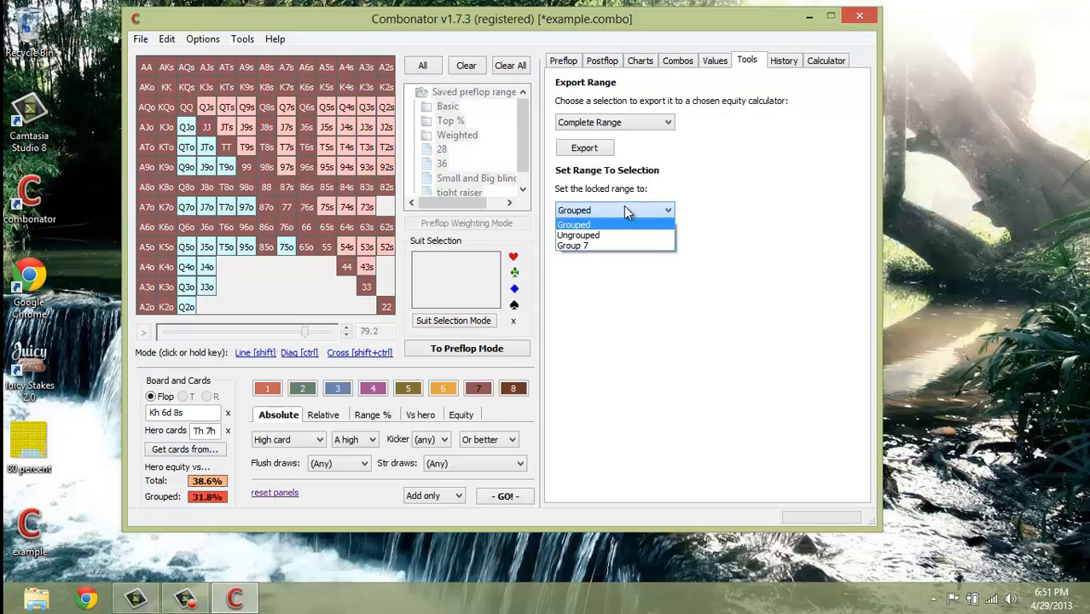
click(586, 246)
click(585, 237)
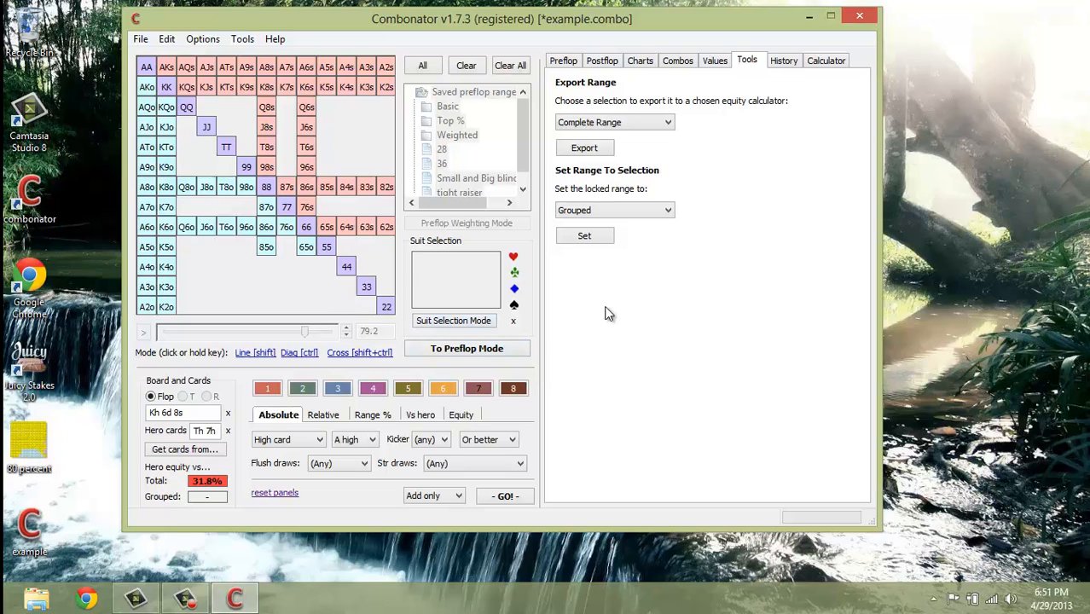
click(601, 61)
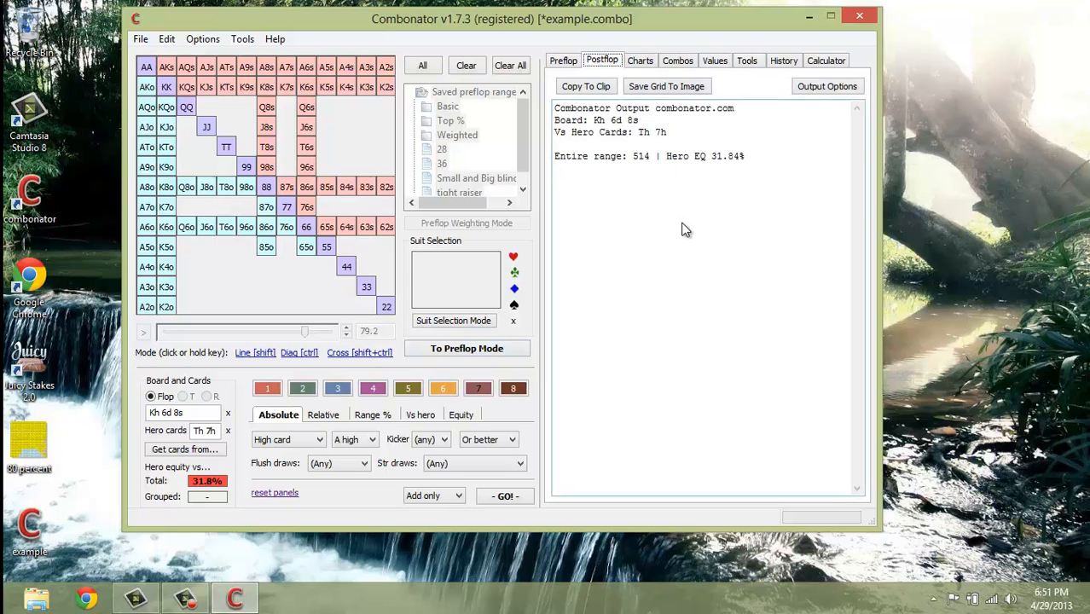
click(685, 298)
Set the locked range to the Ungrouped selection.
click(746, 62)
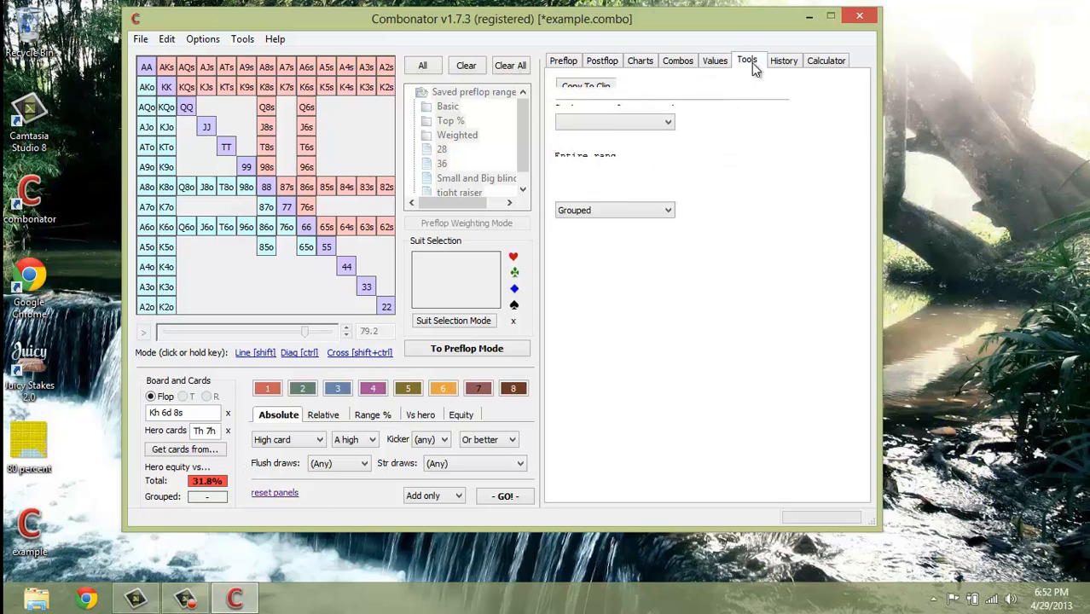
click(660, 212)
click(627, 236)
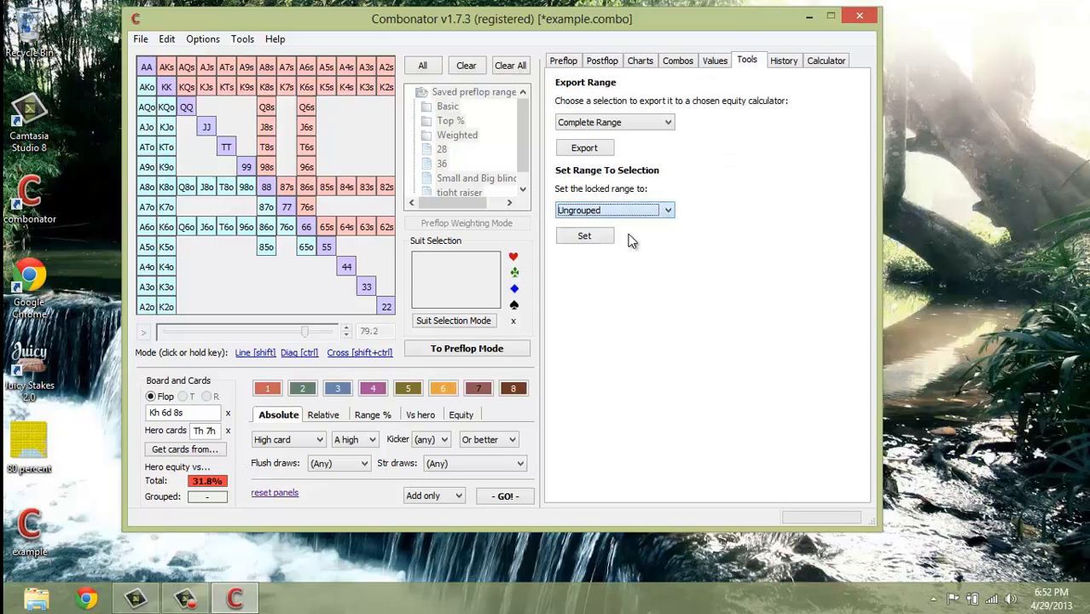
click(587, 237)
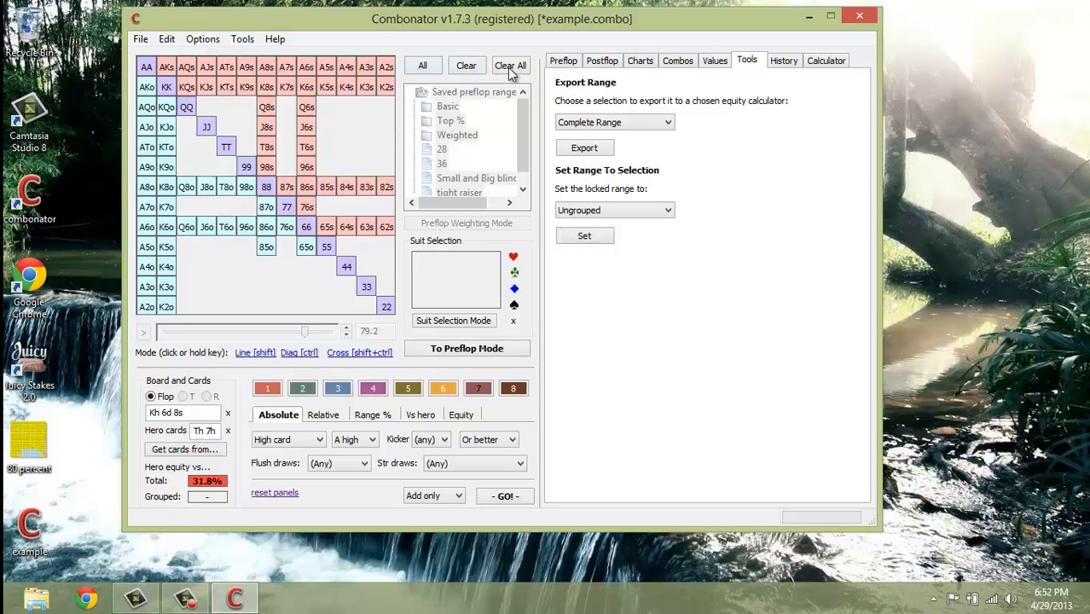
Try to set the locked range to the Grouped selection.
click(613, 210)
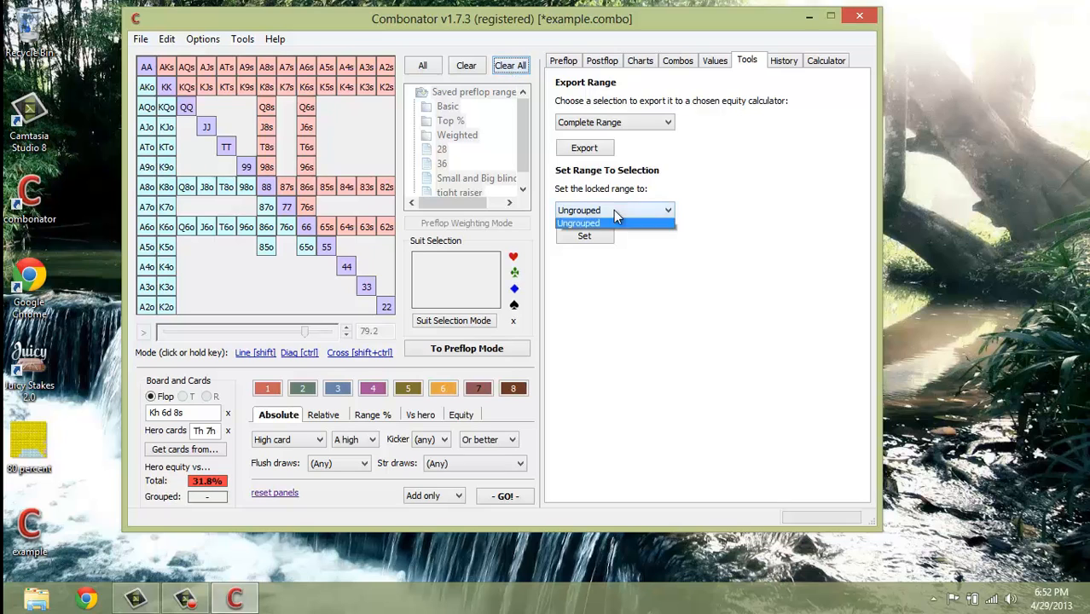
click(634, 249)
click(660, 211)
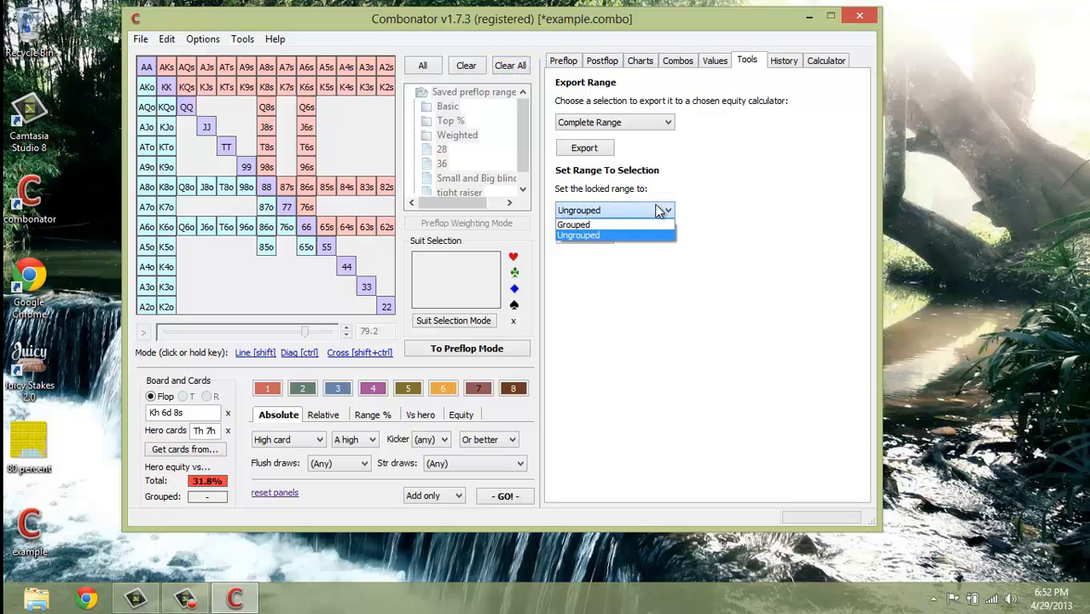
click(608, 224)
click(585, 236)
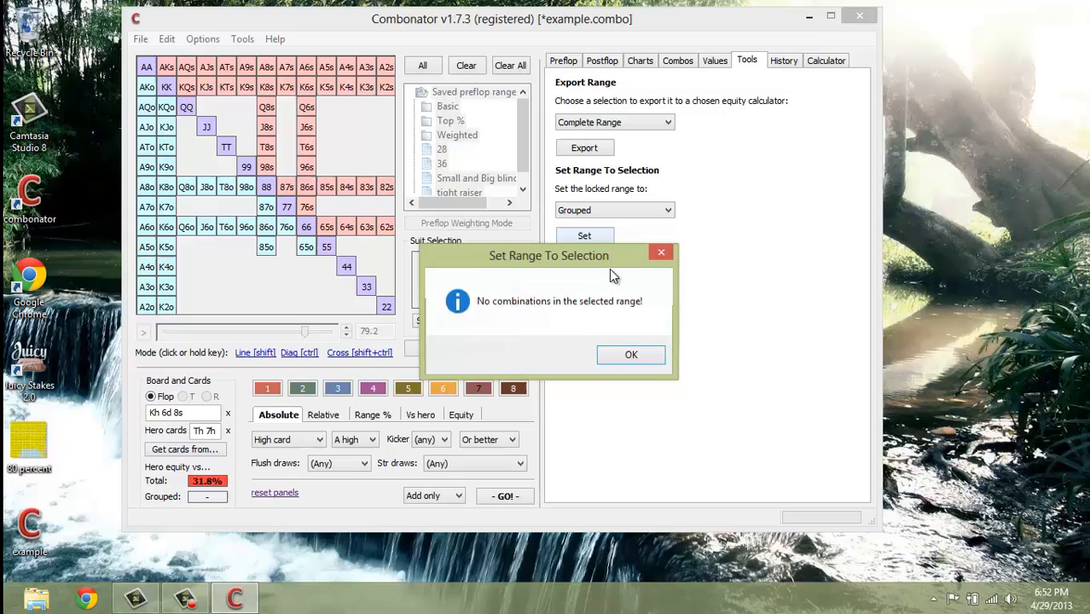
click(634, 354)
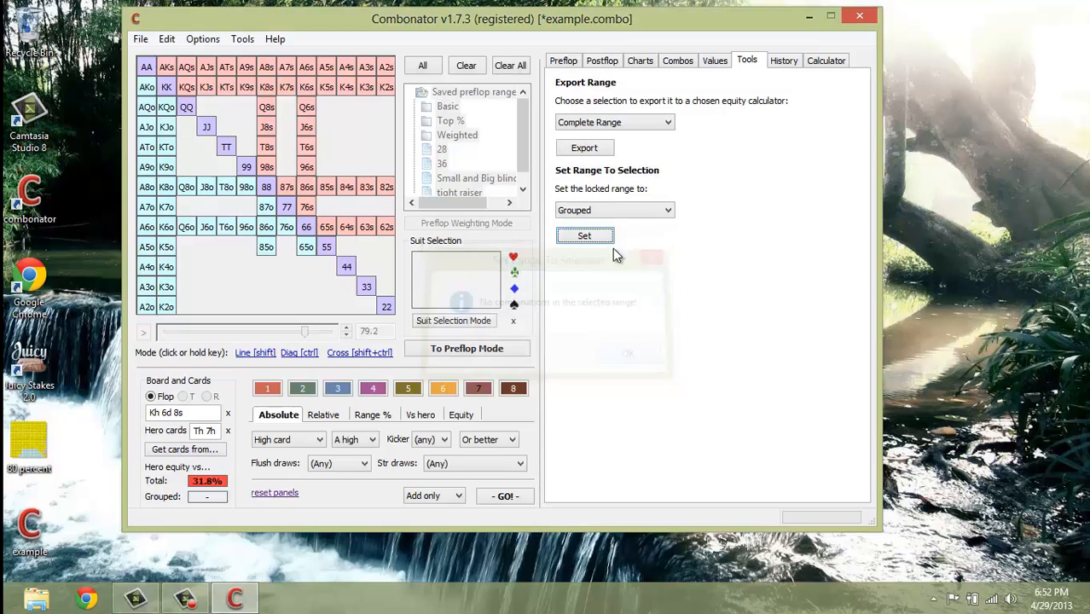
Undo the range-to-selection changes until the full range with the ace-high or better combos in group 7 is restored.
click(167, 39)
click(182, 58)
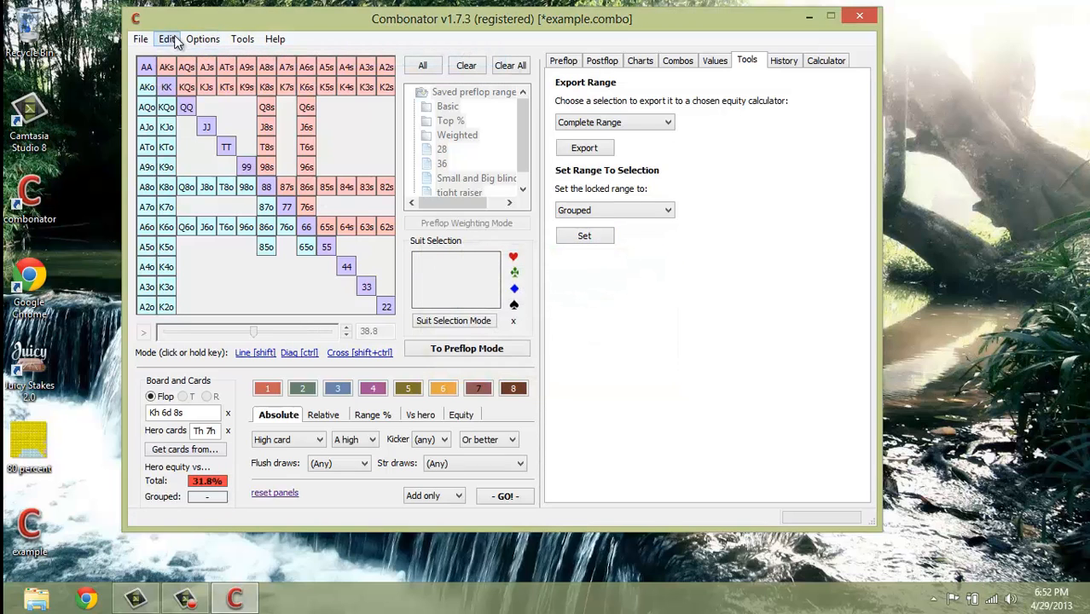
click(174, 40)
mouse_move(192, 40)
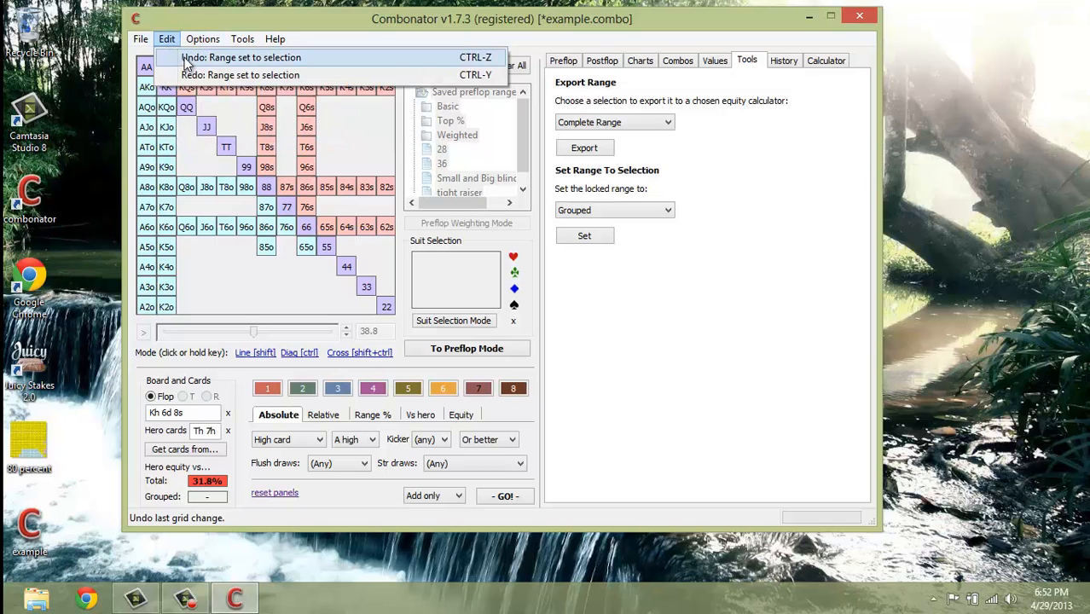
click(173, 43)
click(168, 40)
click(194, 58)
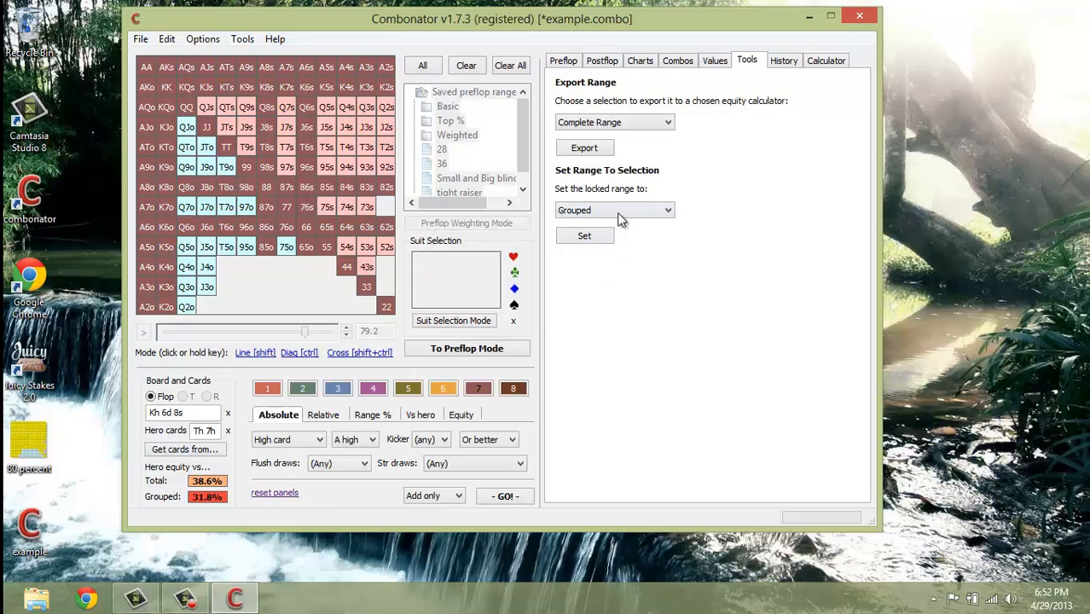
Set the locked range to the Ungrouped combos, leaving out the ace-high or better hands.
click(651, 213)
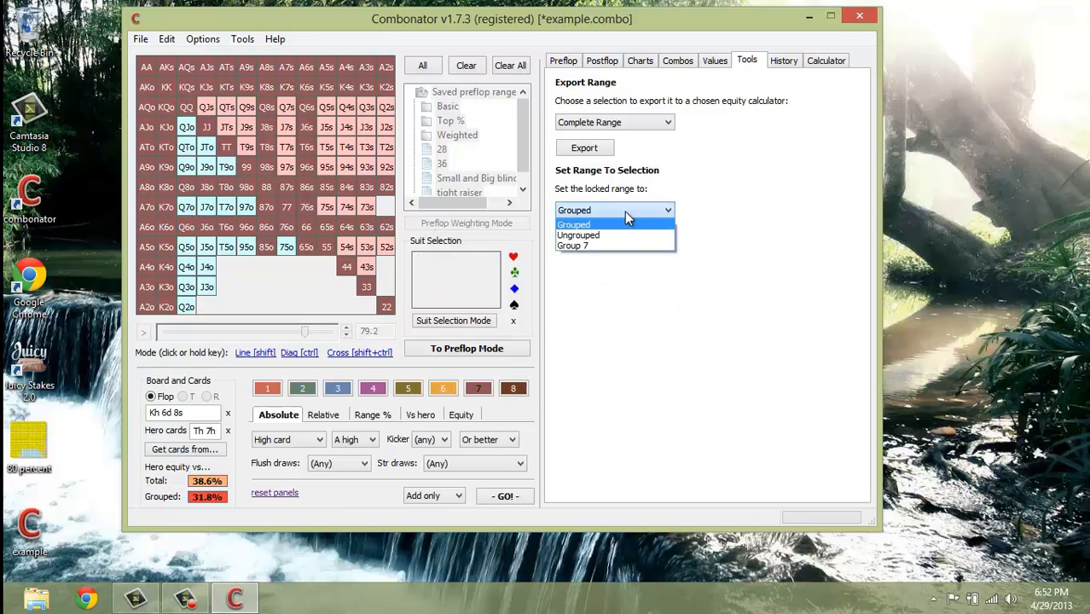
click(624, 213)
click(617, 211)
click(740, 258)
click(599, 211)
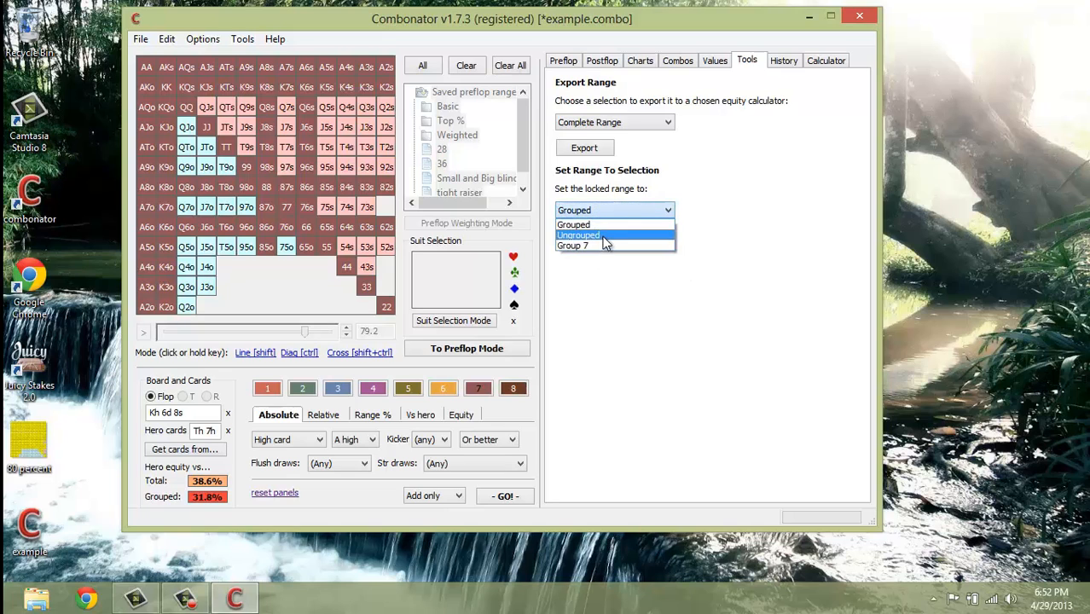
click(596, 235)
click(592, 238)
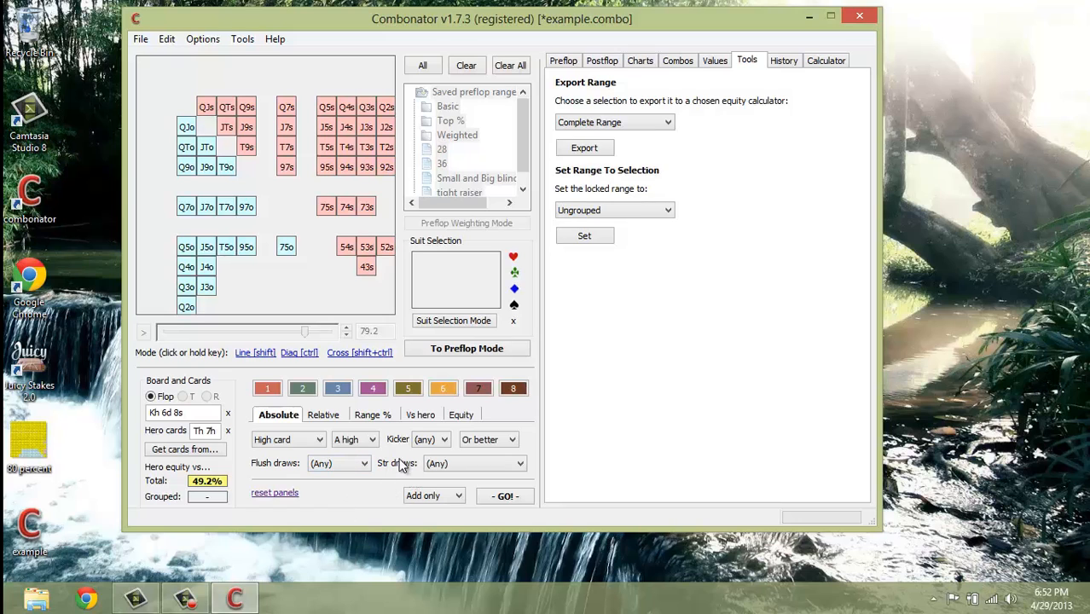
Keep High card as the absolute hand criterion and try to set the locked range to Grouped.
click(307, 440)
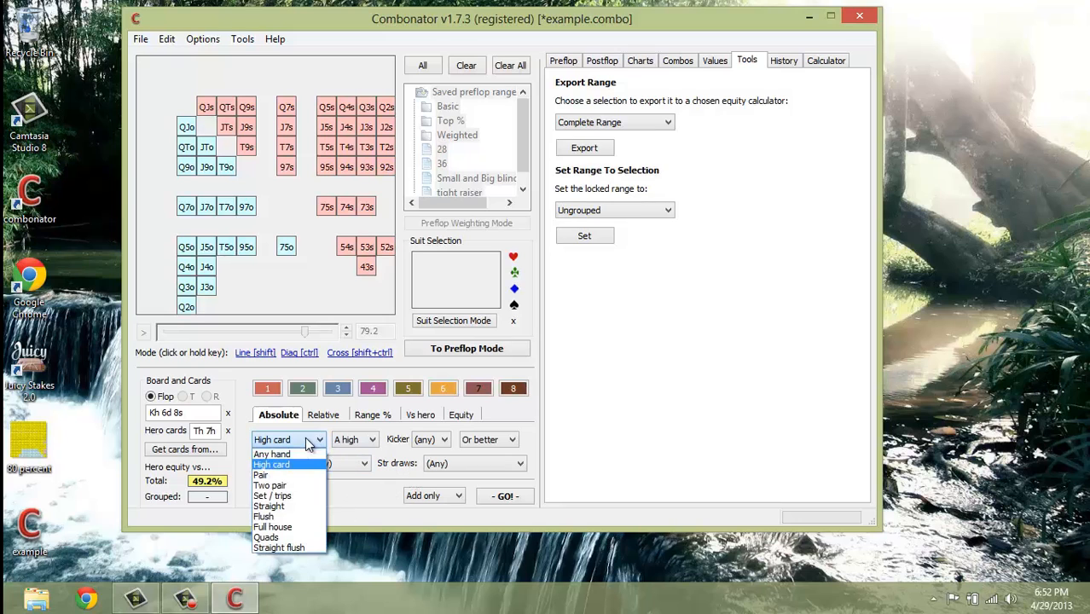
click(272, 464)
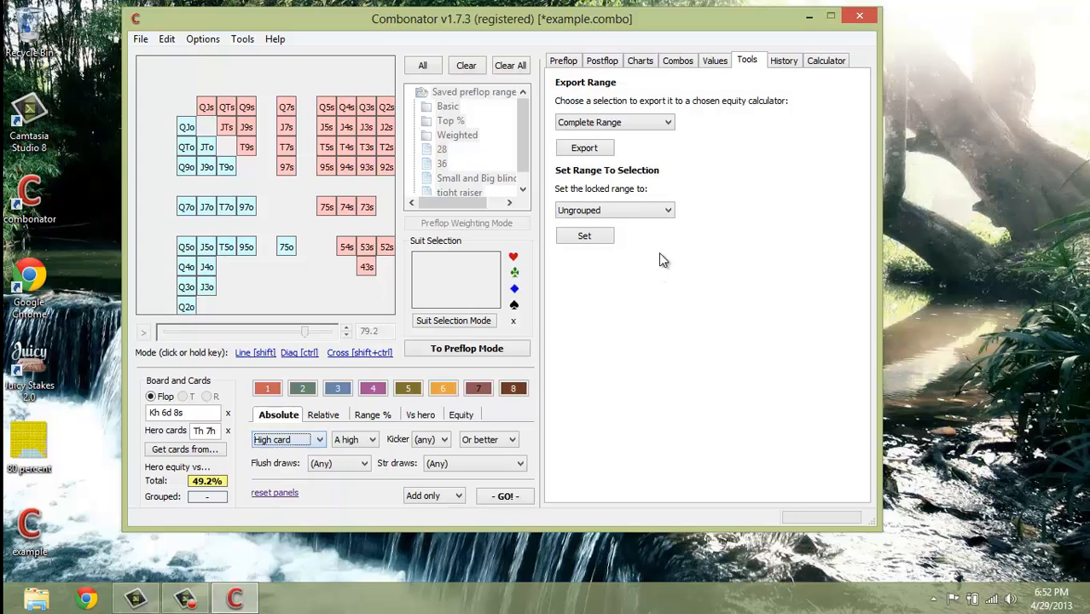
click(663, 210)
click(635, 229)
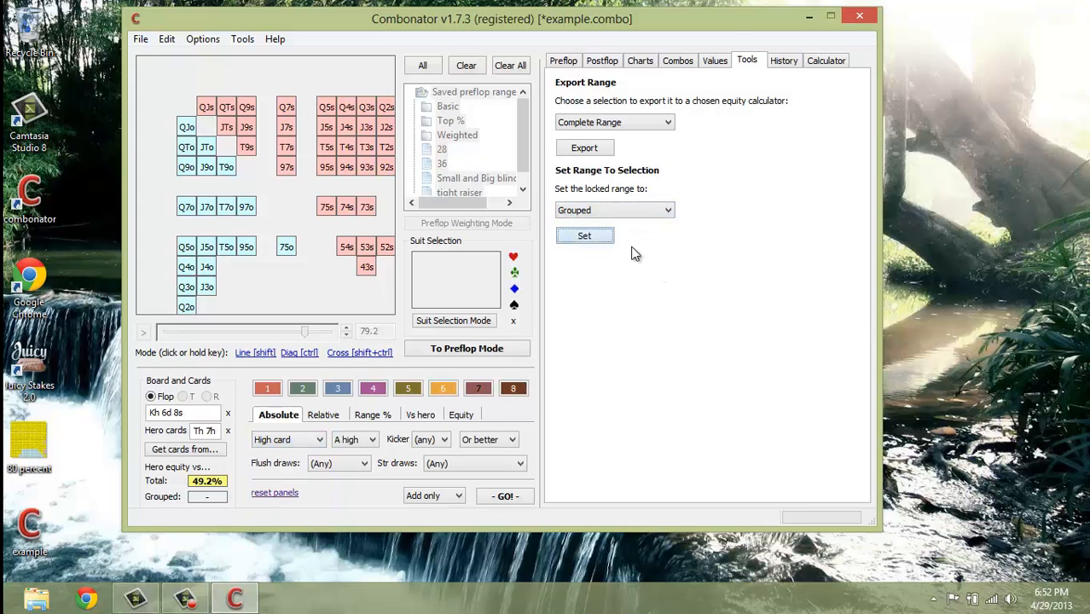
click(584, 235)
click(630, 353)
Undo the last range change and set the locked range to the Grouped combos instead.
click(166, 39)
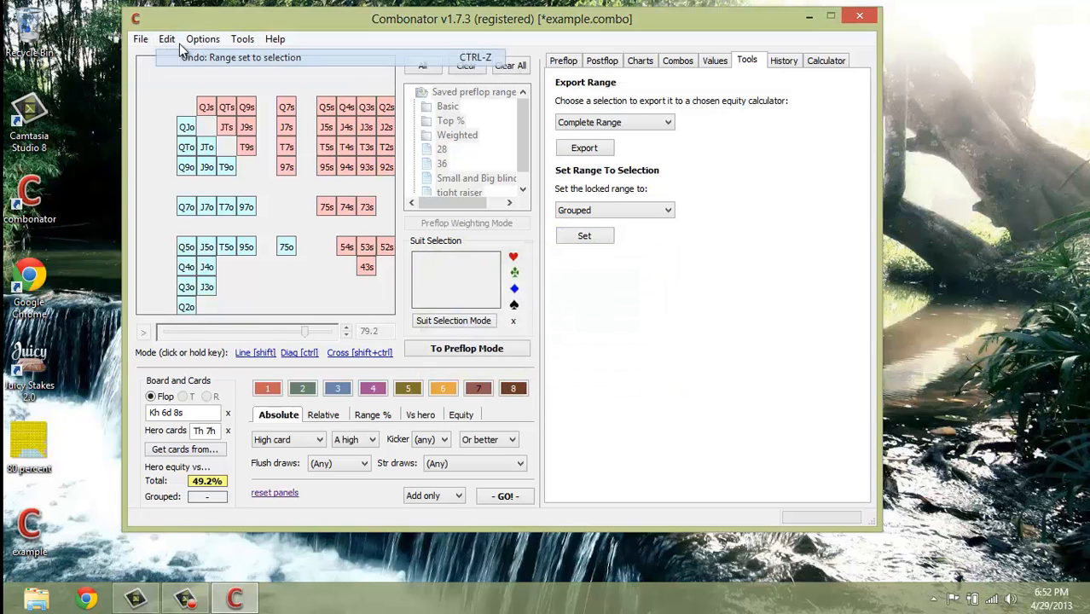
click(187, 54)
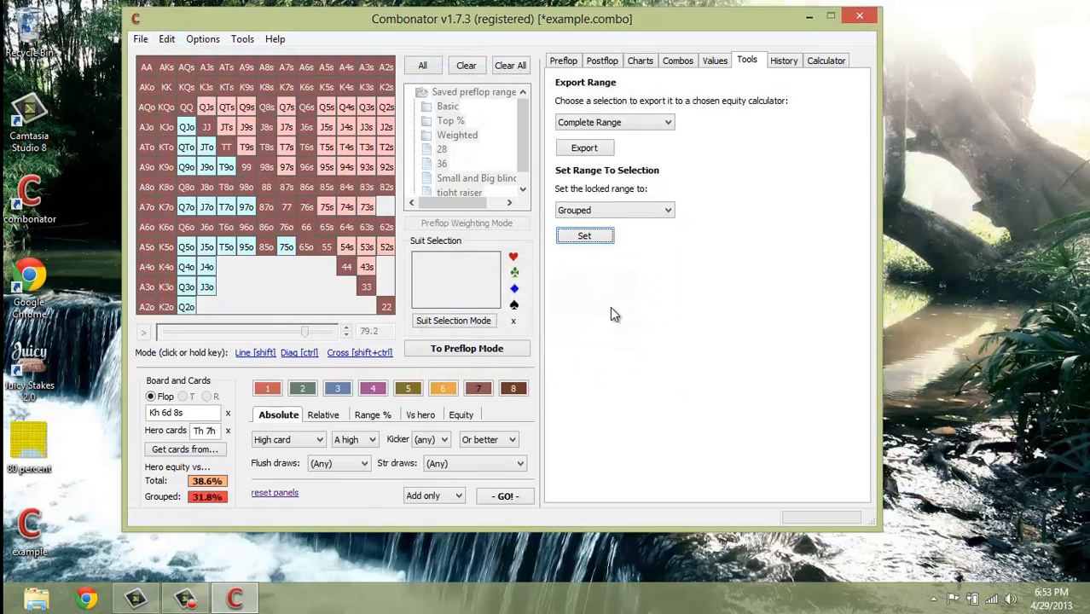
click(581, 236)
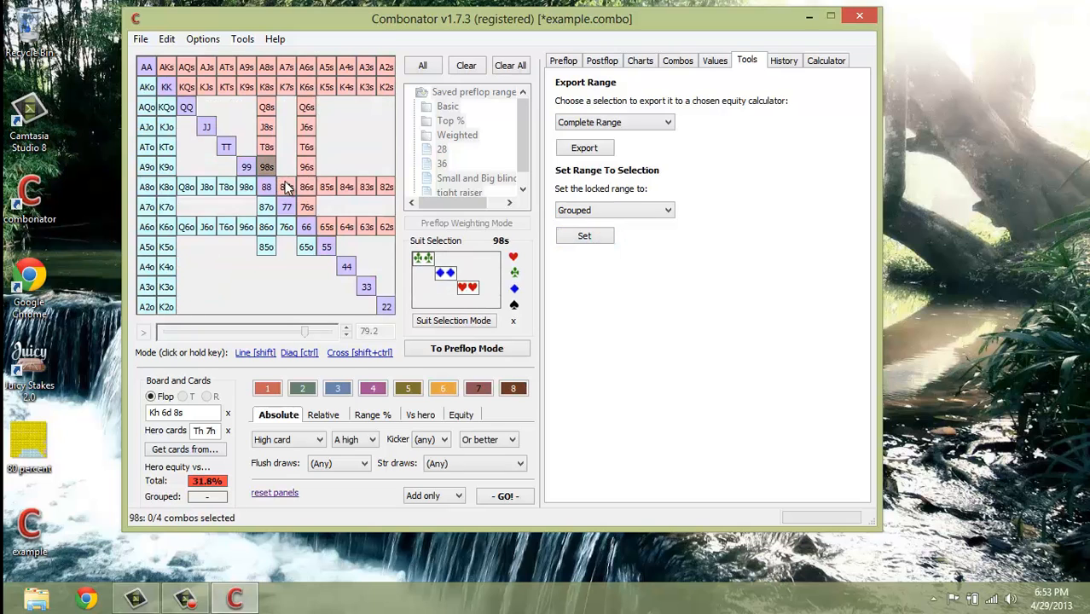
Auto-select a pair of eights or better in group 7, then clear the combos from all groups.
click(320, 439)
click(274, 474)
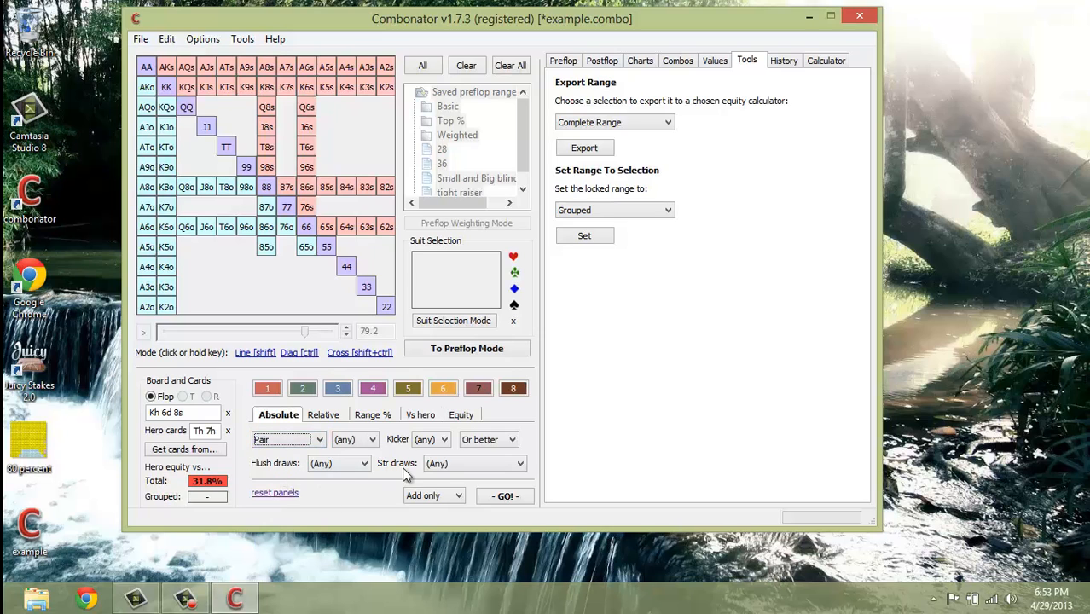
click(369, 440)
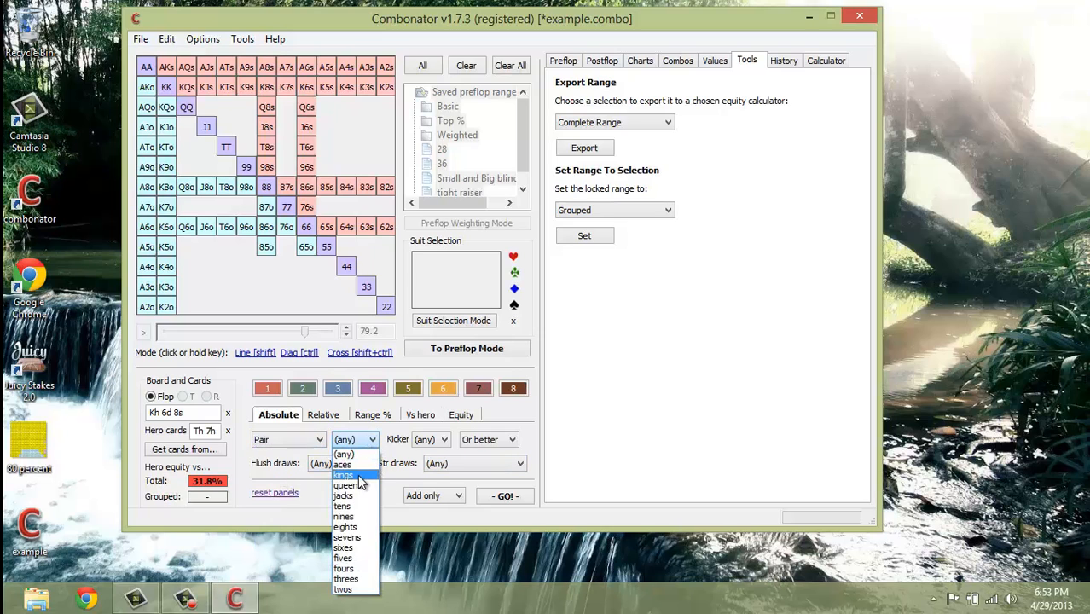
click(354, 528)
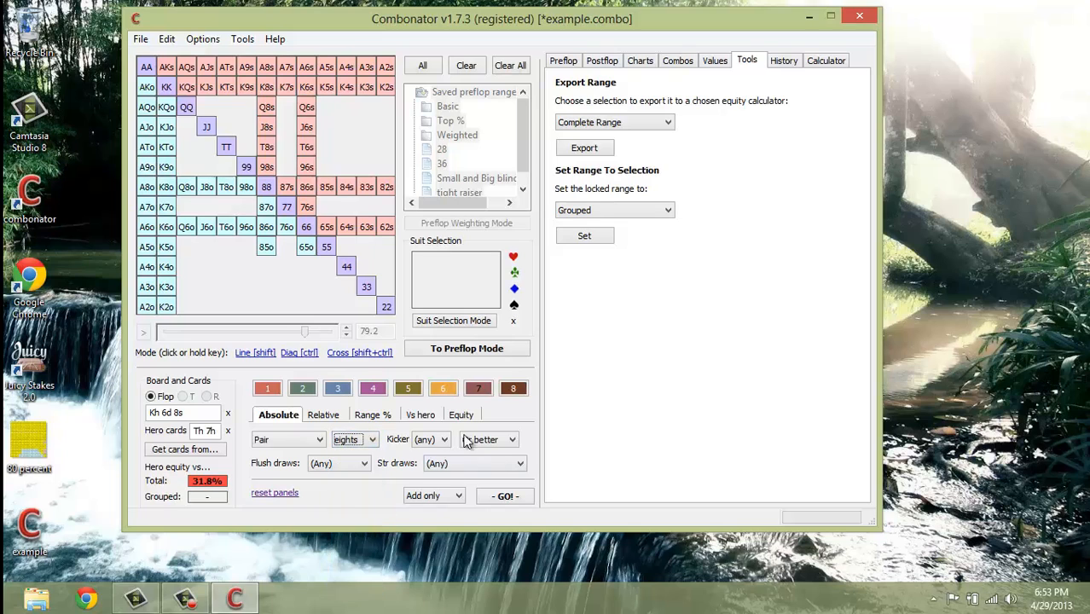
click(504, 496)
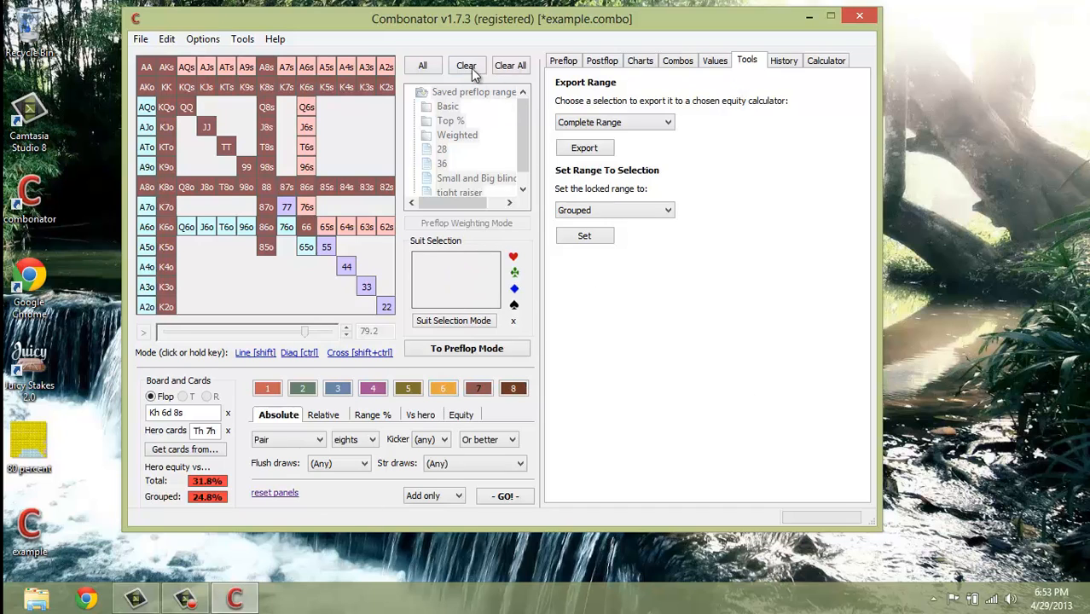
click(509, 67)
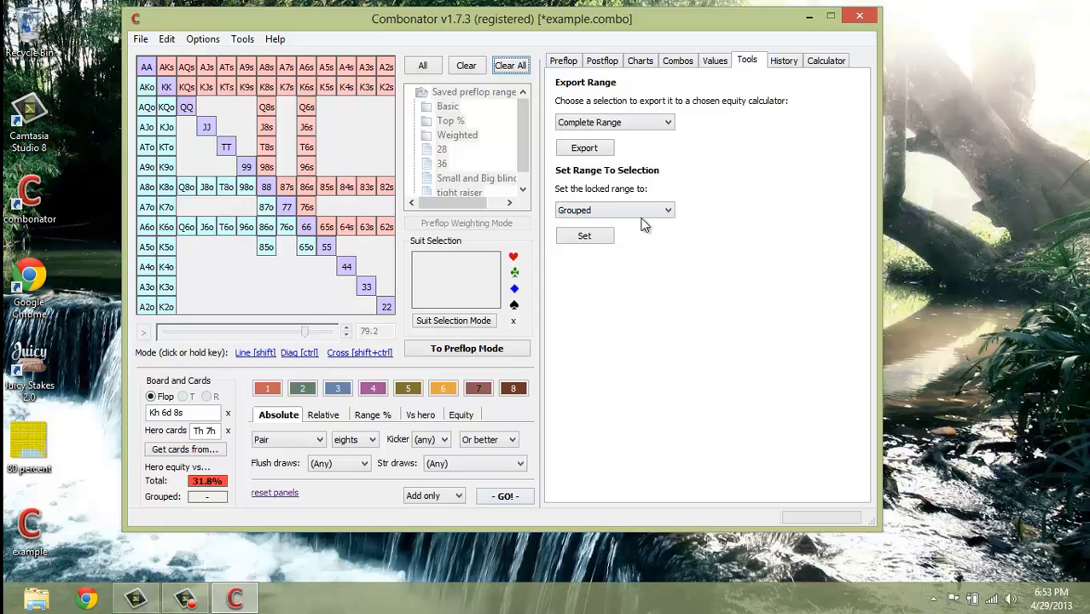
Undo the recent clearing, pair-of-eights selection and locked-range change, then clear the combos from all groups of the full range.
click(167, 40)
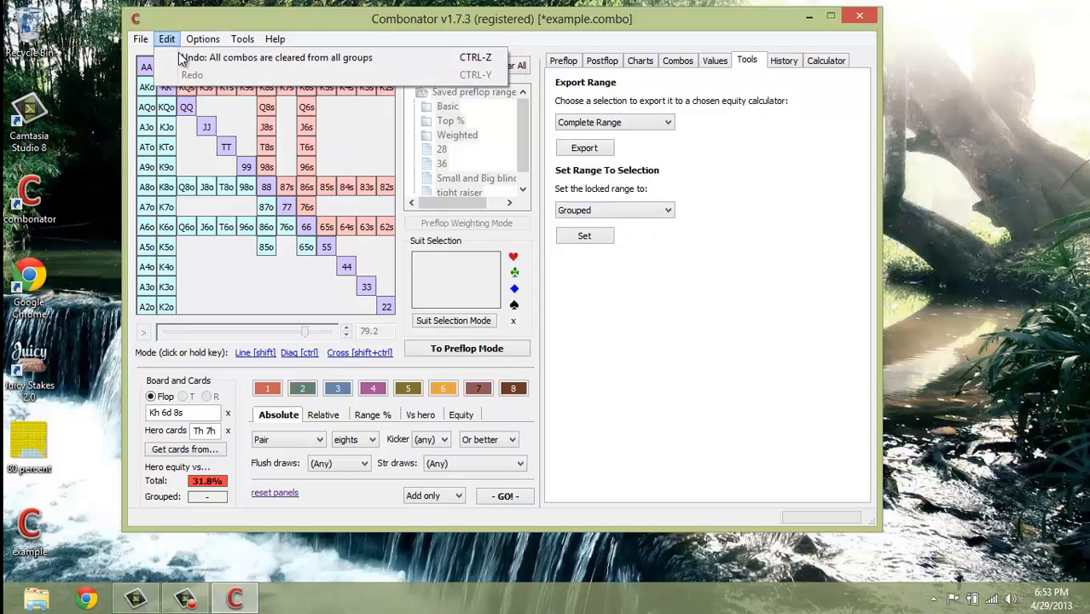
click(181, 58)
click(166, 39)
click(165, 41)
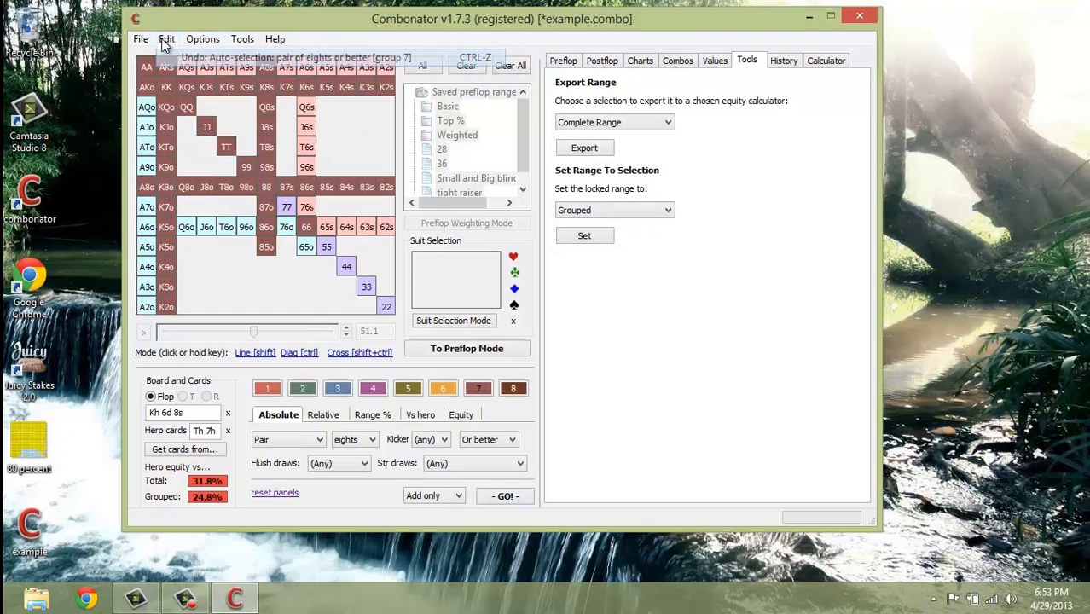
click(166, 39)
click(181, 58)
click(166, 40)
click(170, 41)
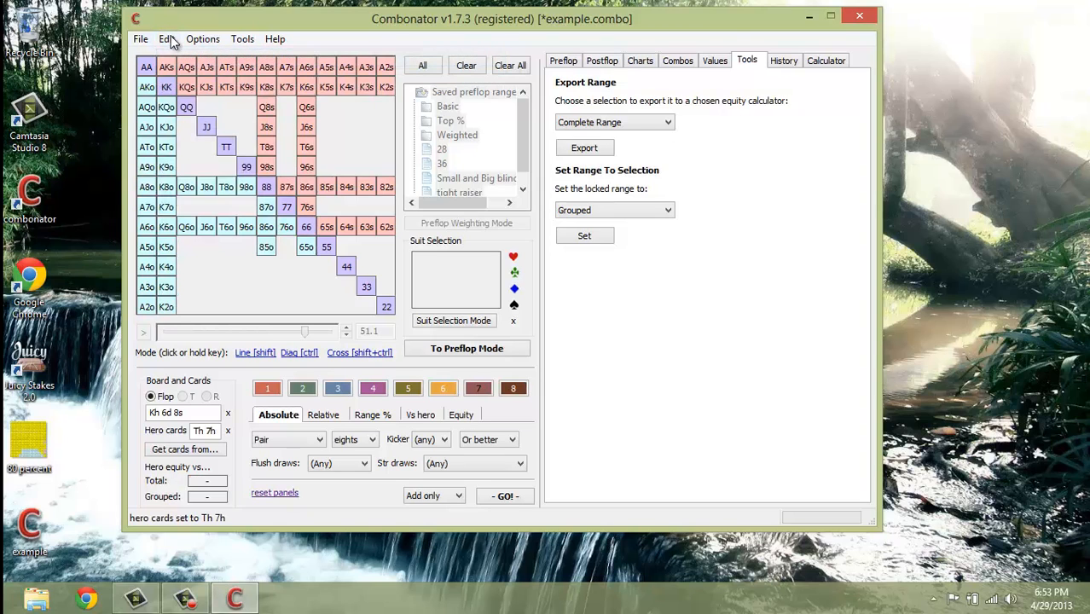
click(511, 67)
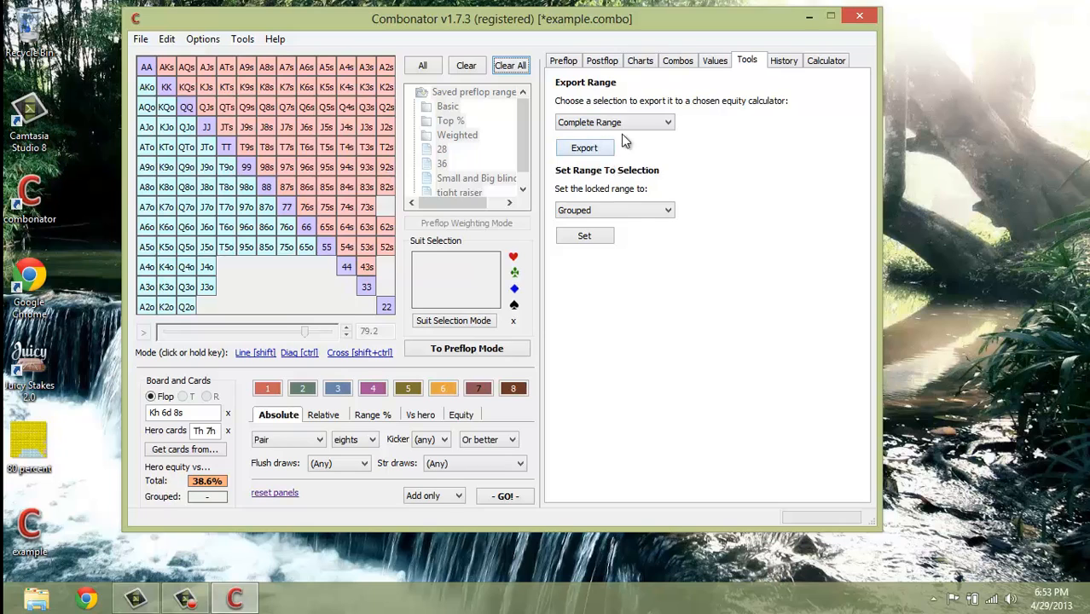
View the equity calculators offered for exporting the complete range, cancel the export, and view the file history.
click(584, 147)
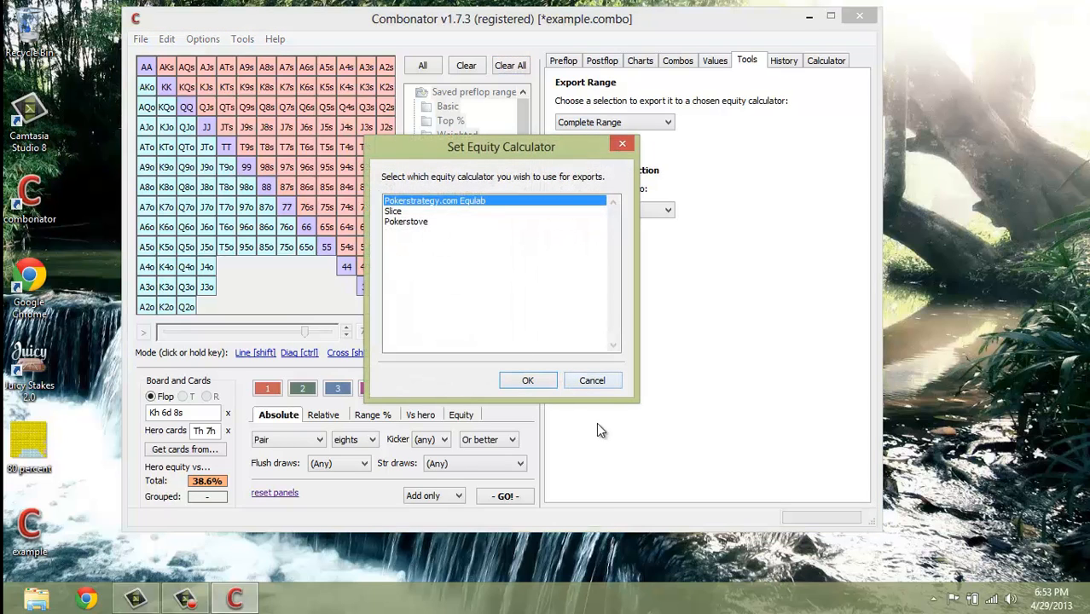
click(598, 381)
click(784, 61)
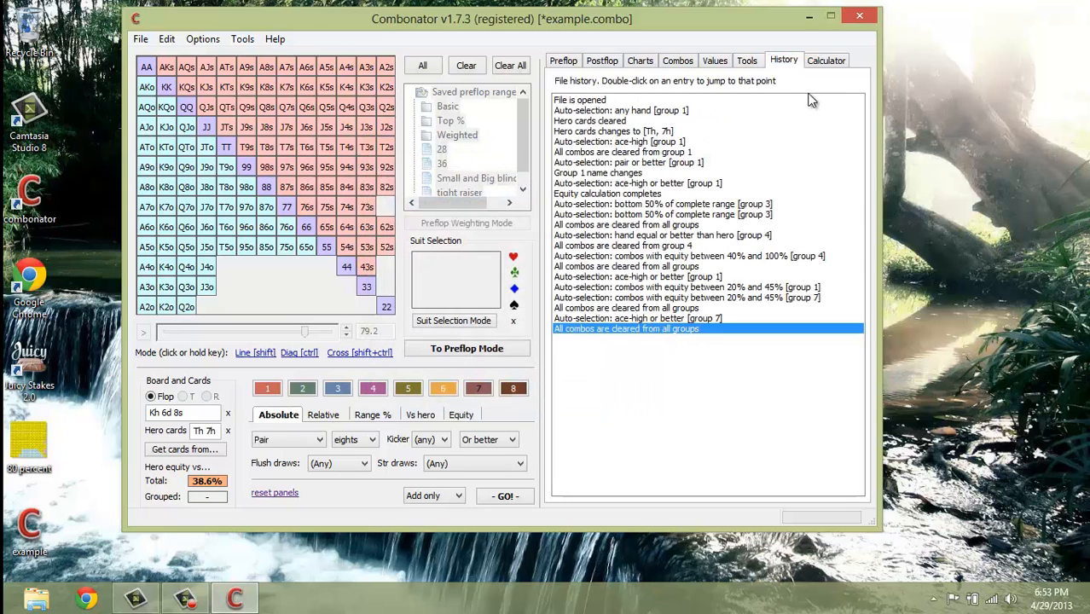
Show the Draw Equity calculator and set group 1's absolute auto-selection criterion to a pair of eights.
click(827, 62)
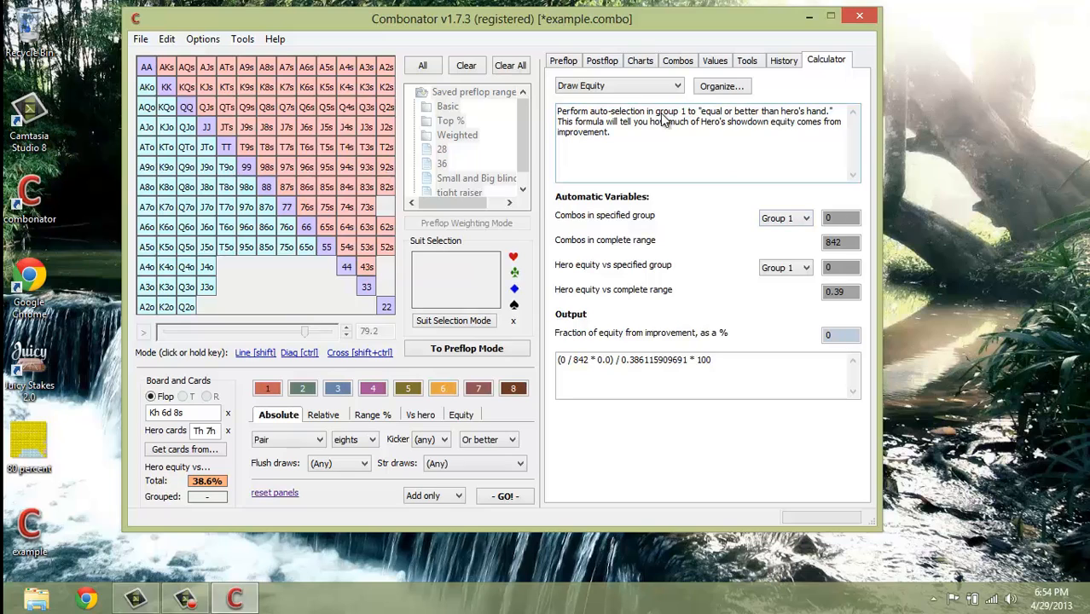
click(266, 389)
click(305, 444)
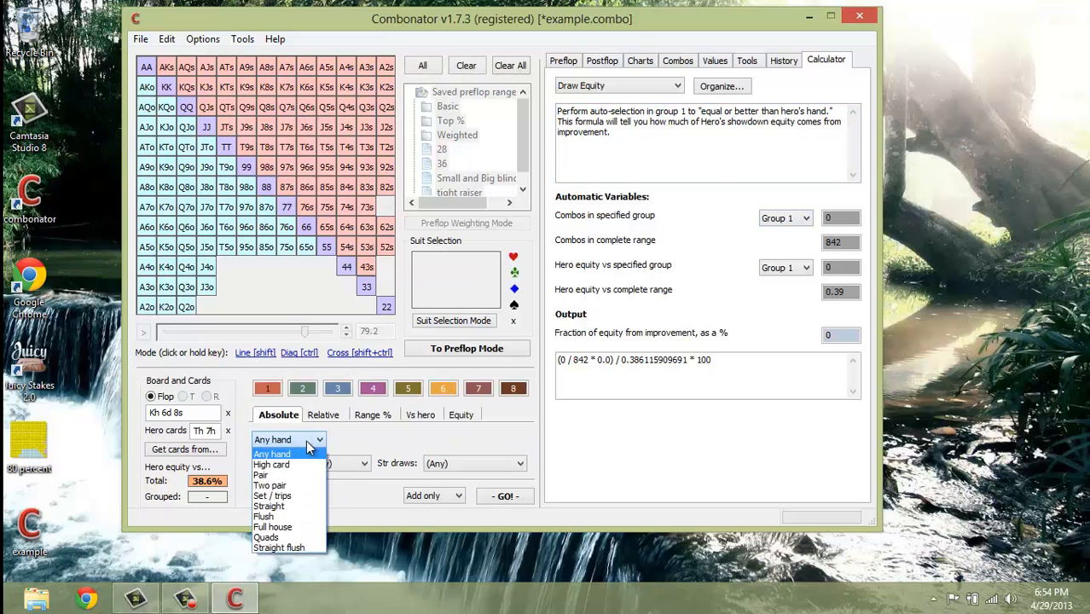
click(288, 478)
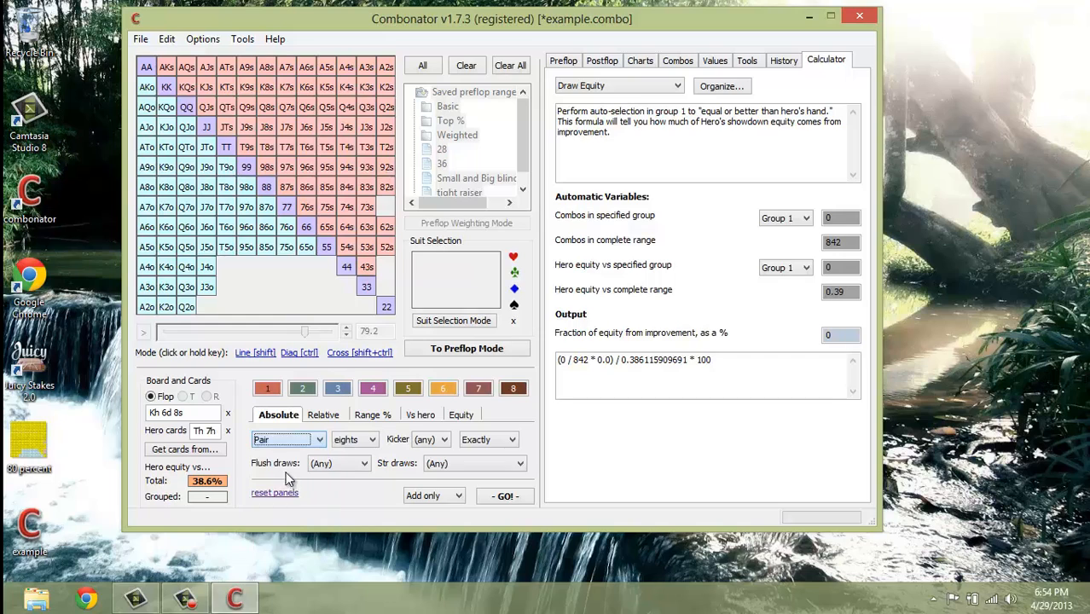
click(514, 441)
Look through the relative hand-value options and the range-percentage criteria for auto-selection.
click(322, 415)
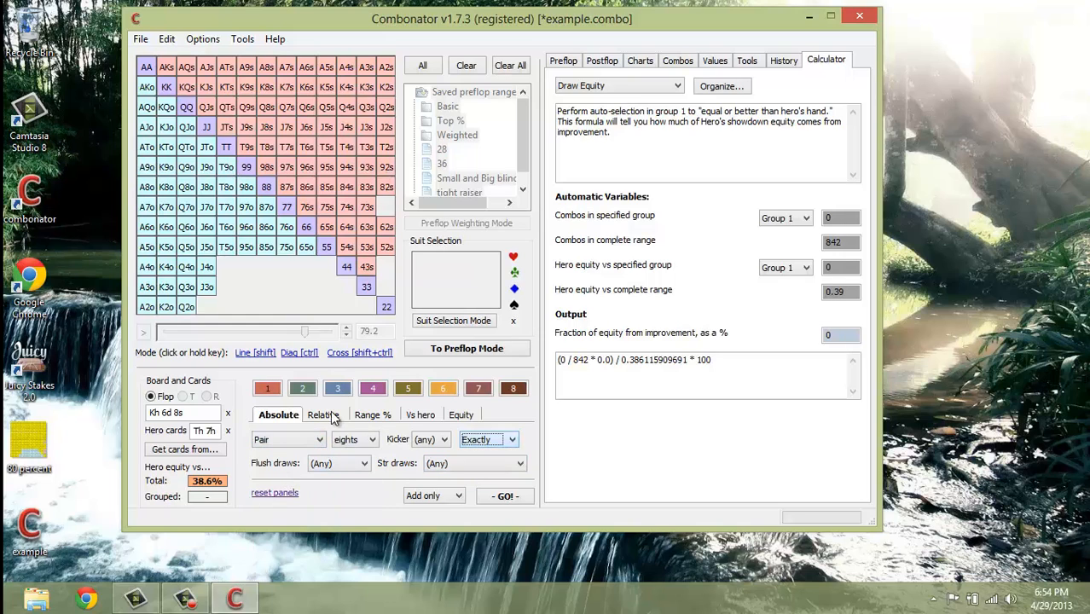
click(324, 415)
click(420, 439)
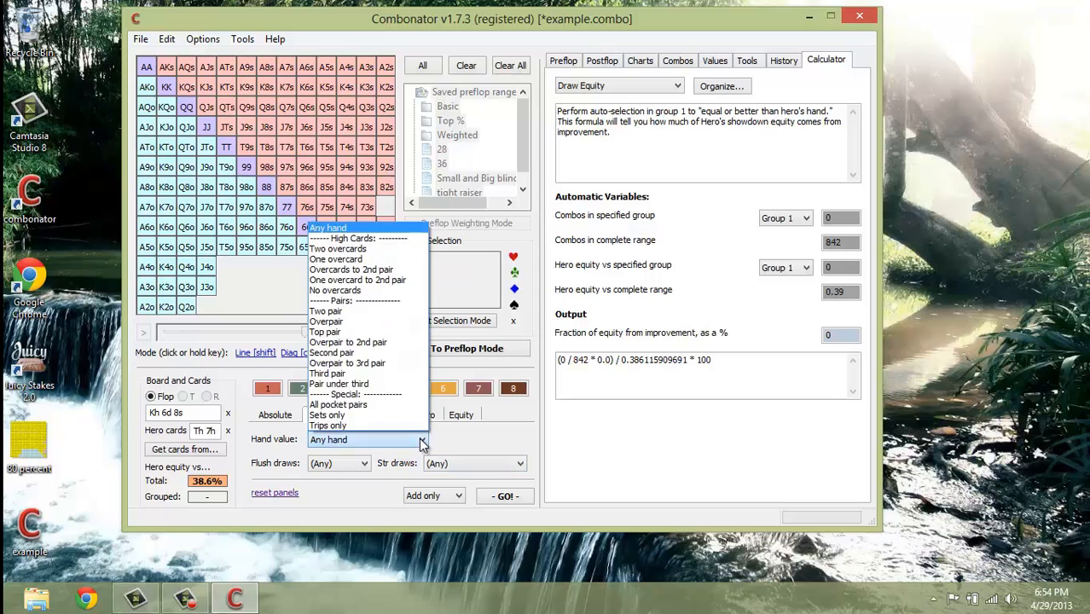
click(419, 441)
click(372, 415)
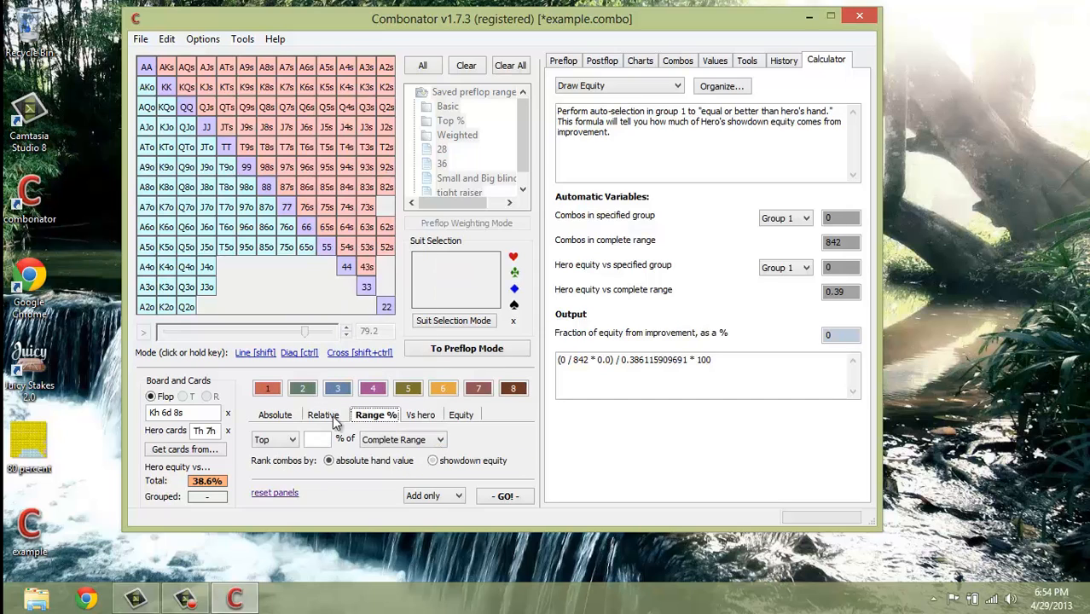
Auto-select a pair of eights or better in group 1 using the absolute criteria.
click(275, 416)
click(477, 439)
click(486, 463)
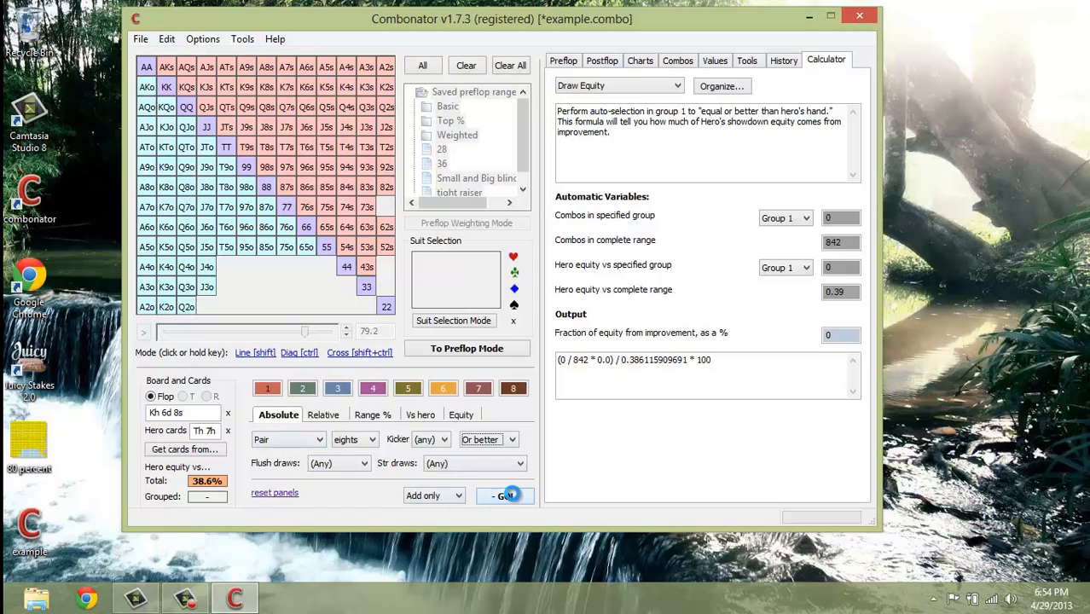
click(506, 494)
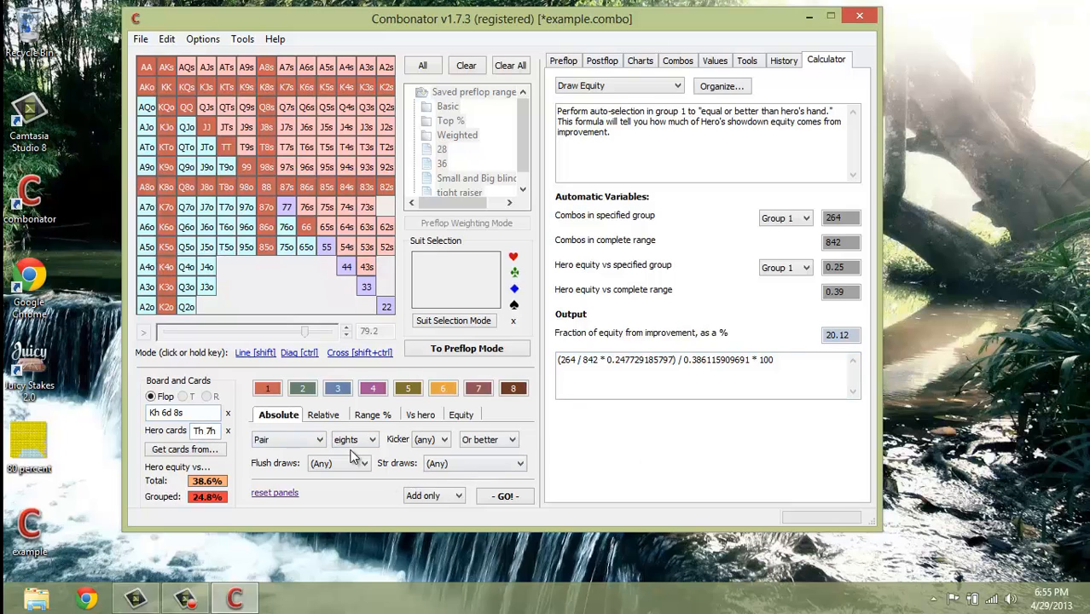
Switch the calculator formula to the Semi-Bluff Shove Calculator.
text(7h)
click(814, 358)
click(680, 85)
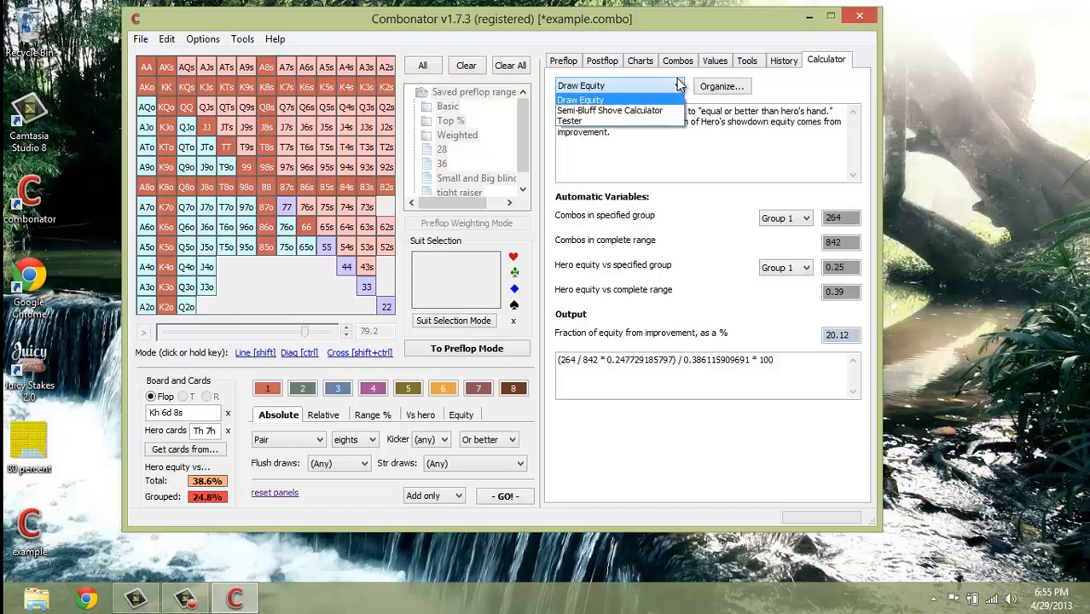
click(655, 110)
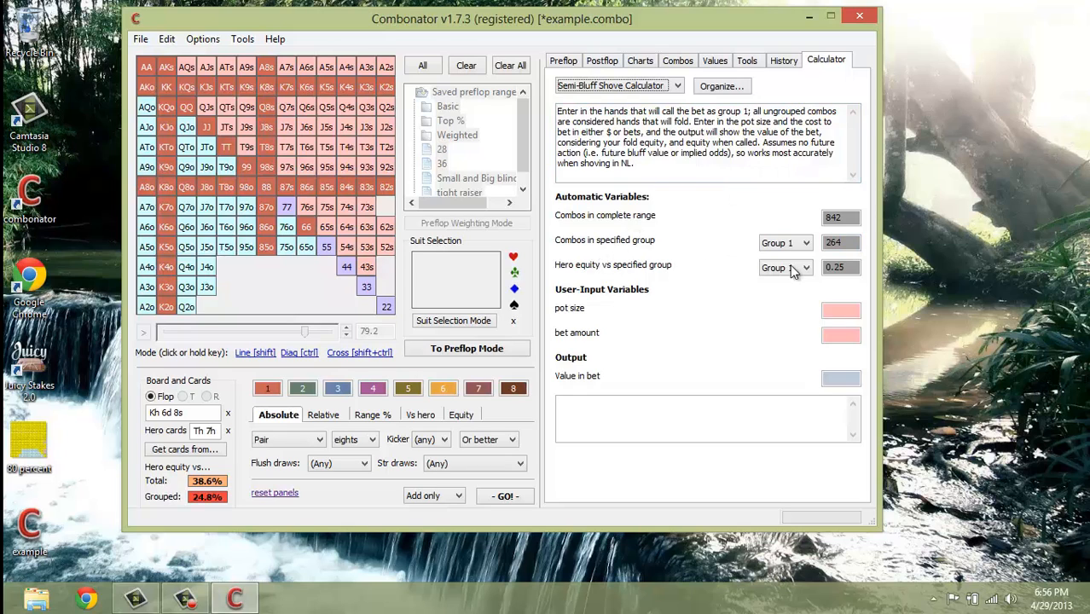
Set the pot size to 10 and the bet amount to 4 in the Semi-Bluff Shove Calculator.
click(846, 313)
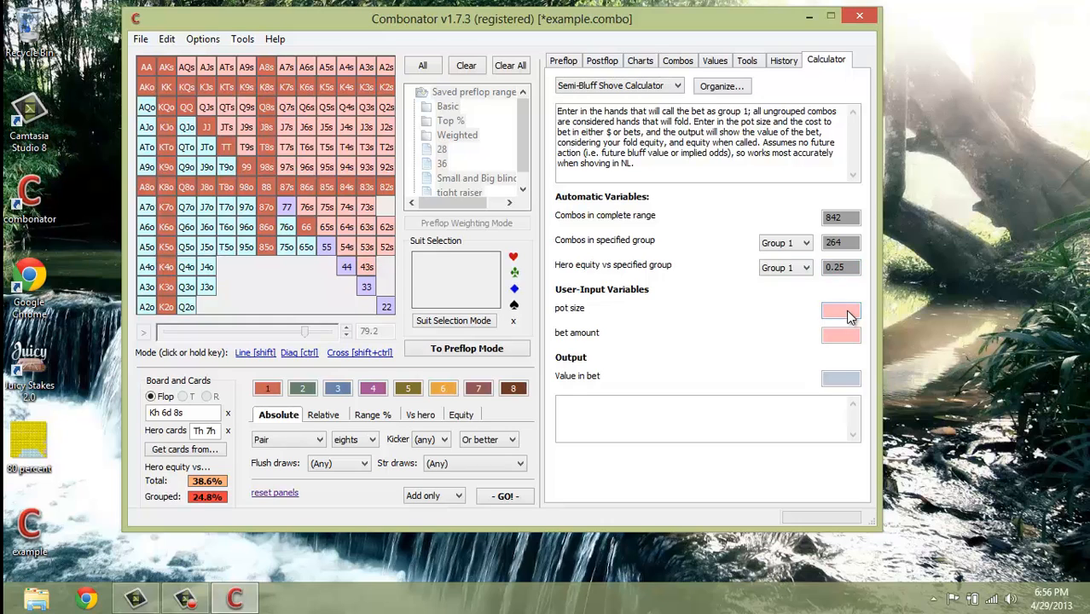
text(10)
click(837, 332)
text(4)
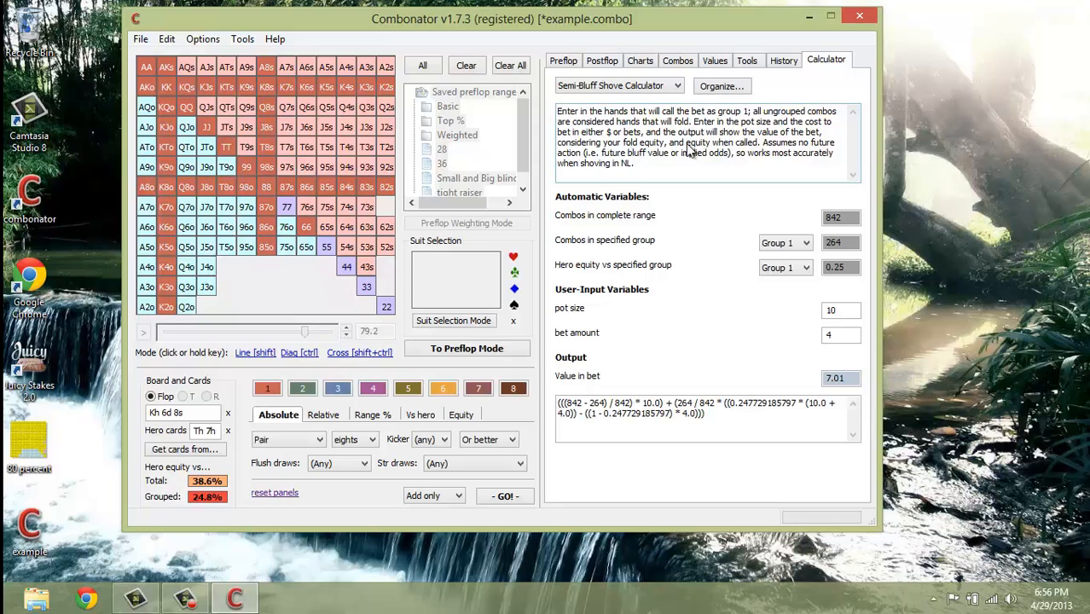
Read the Semi-Bluff Shove Calculator's description, including its assumptions about equity when called and future action.
drag(604, 143, 732, 147)
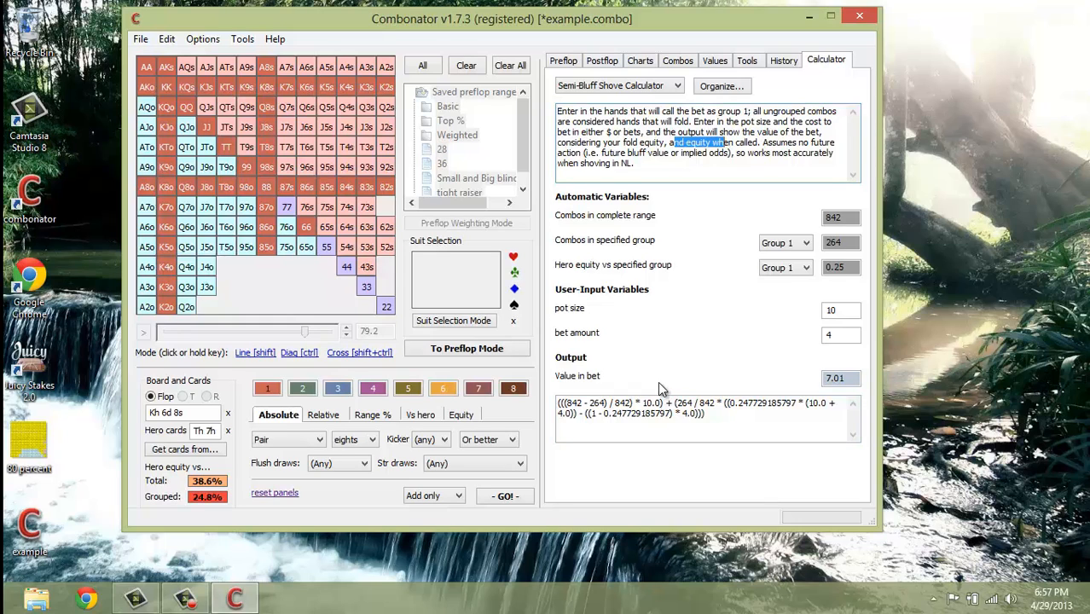
drag(735, 143, 836, 143)
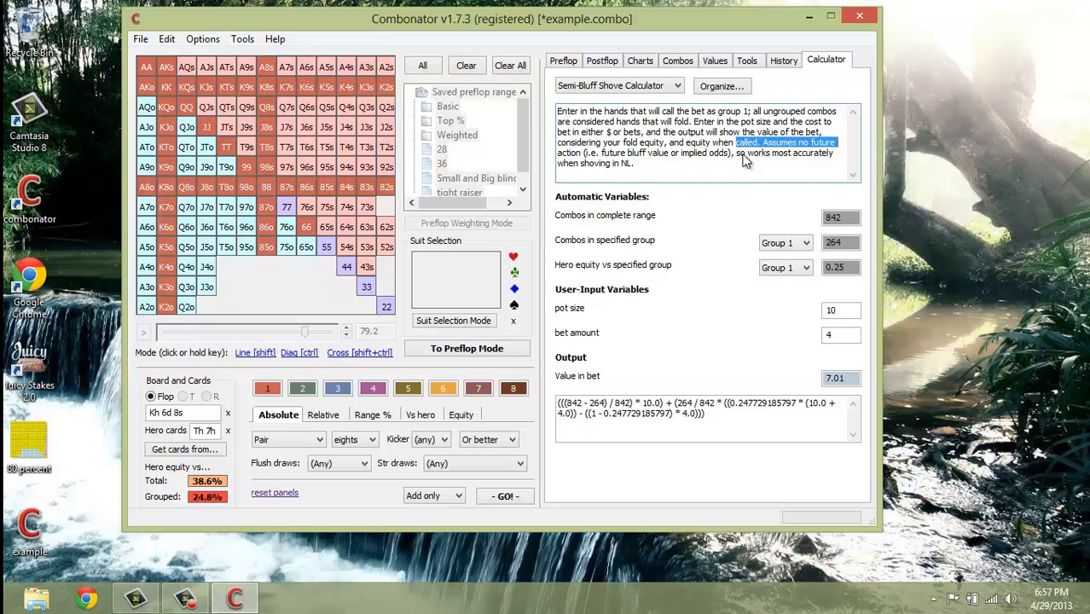
drag(583, 164, 645, 169)
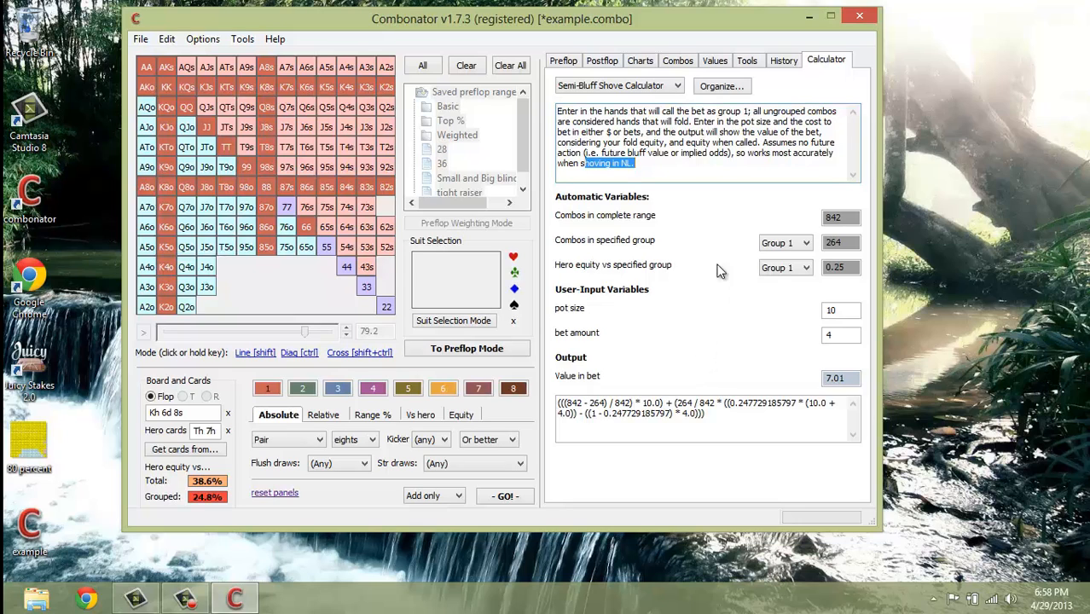
click(722, 179)
Look through the History, Tools, Values, Combos, Charts and Preflop views.
click(774, 60)
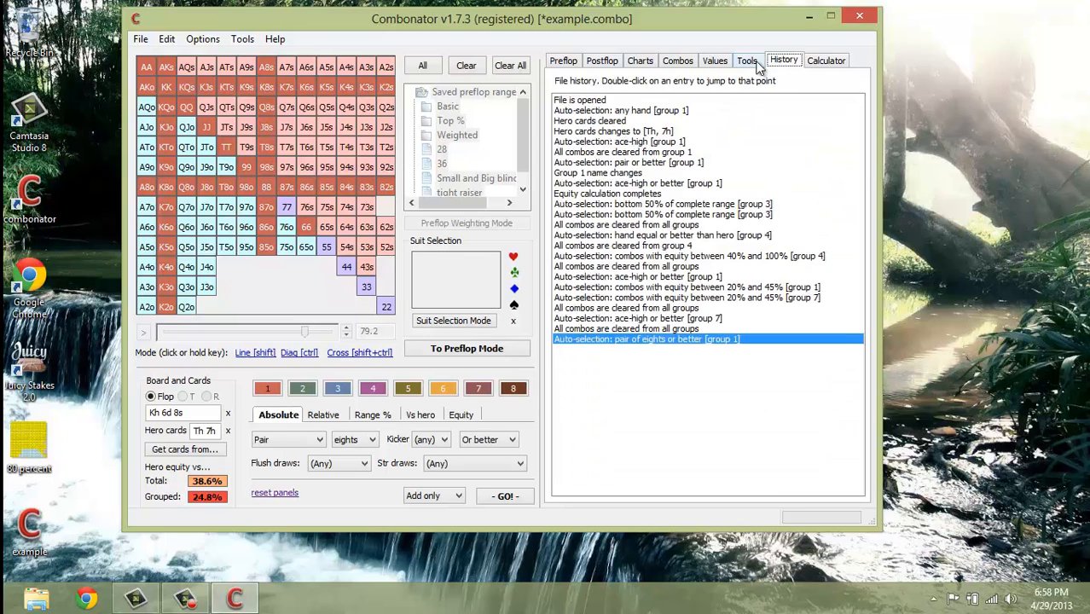
click(747, 60)
click(715, 60)
click(677, 61)
click(639, 60)
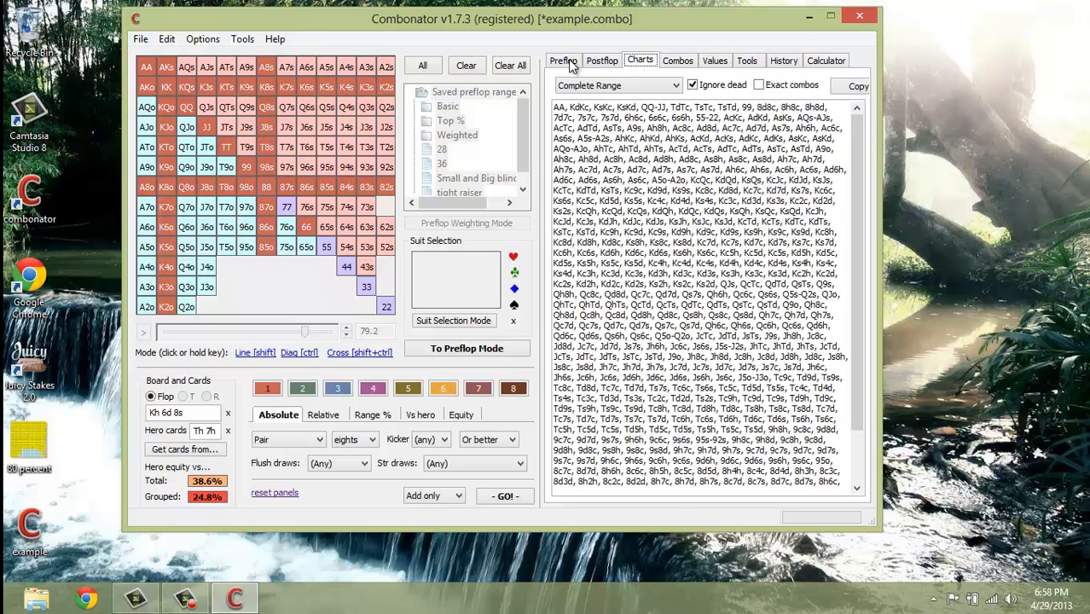
click(564, 61)
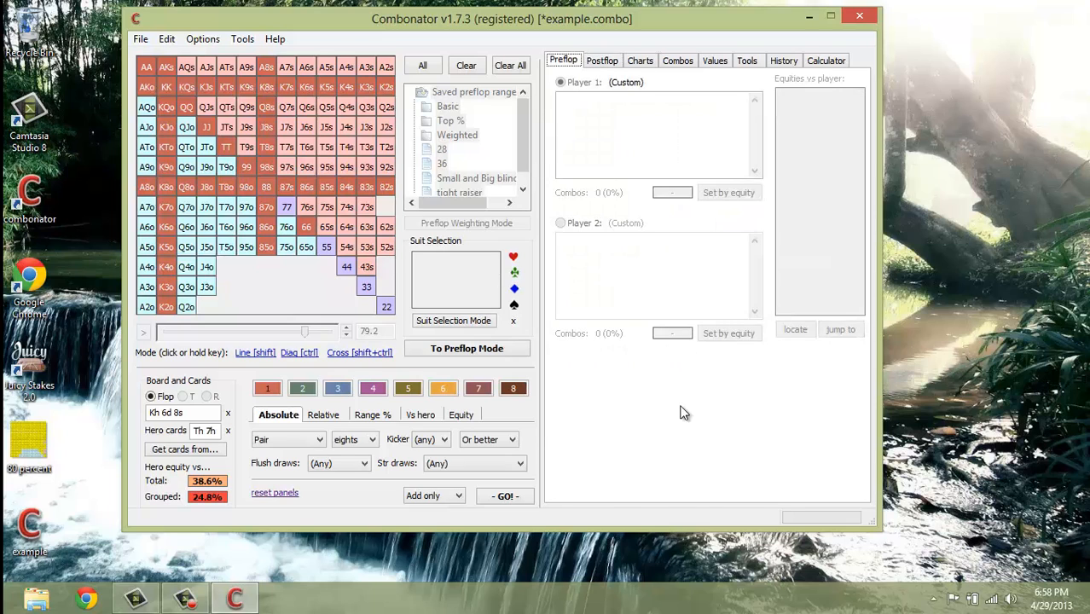
Clear the combos from all groups and reset the auto-selection panels.
click(511, 66)
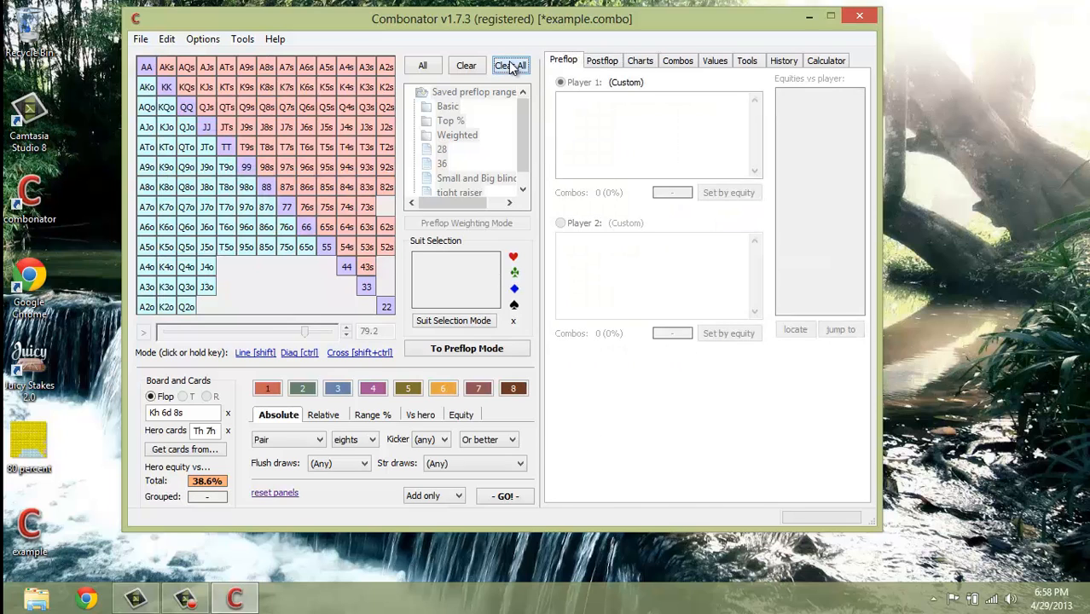
click(282, 493)
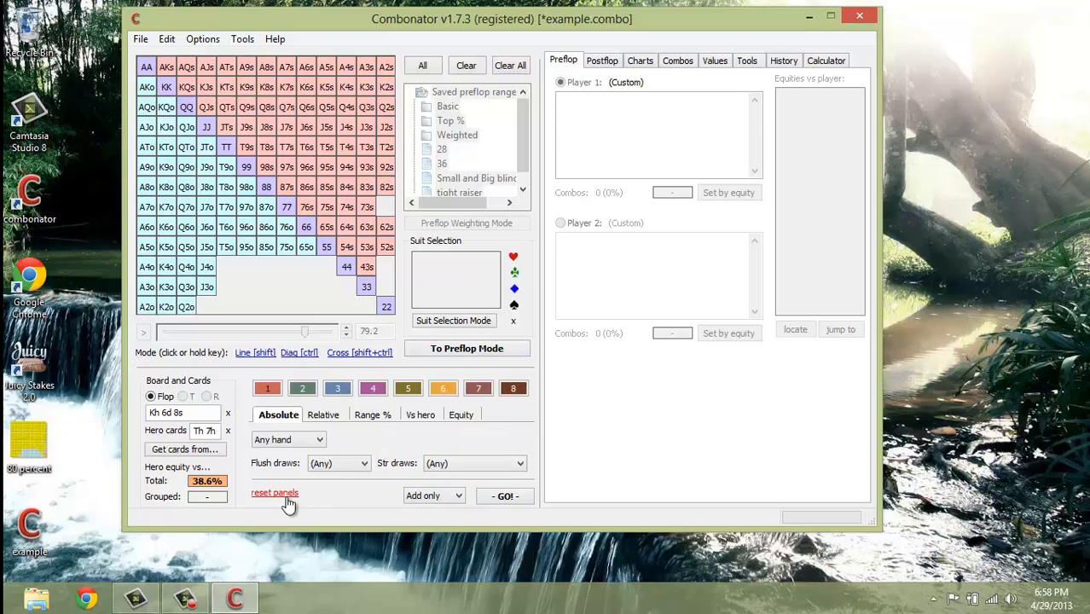
Return to preflop mode, clear the selected range and collapse the saved preflop ranges folder.
click(473, 346)
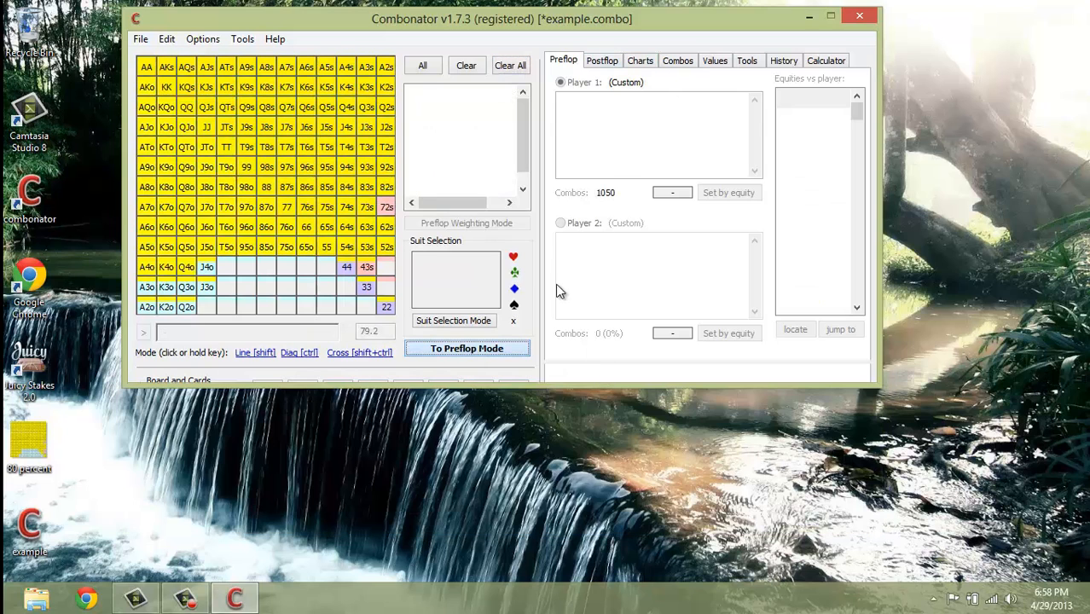
click(469, 66)
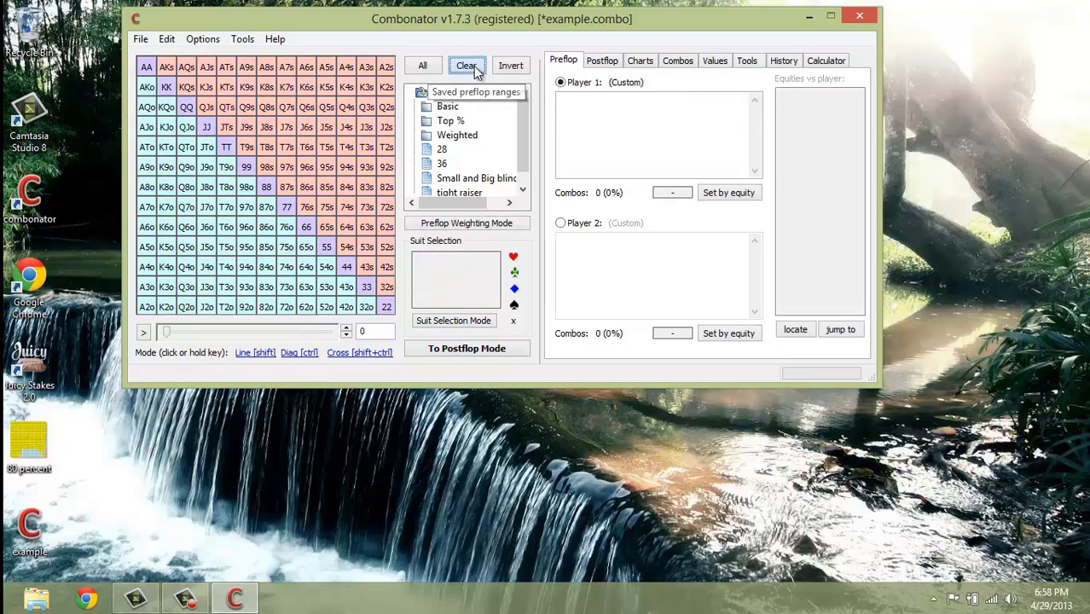
double_click(422, 93)
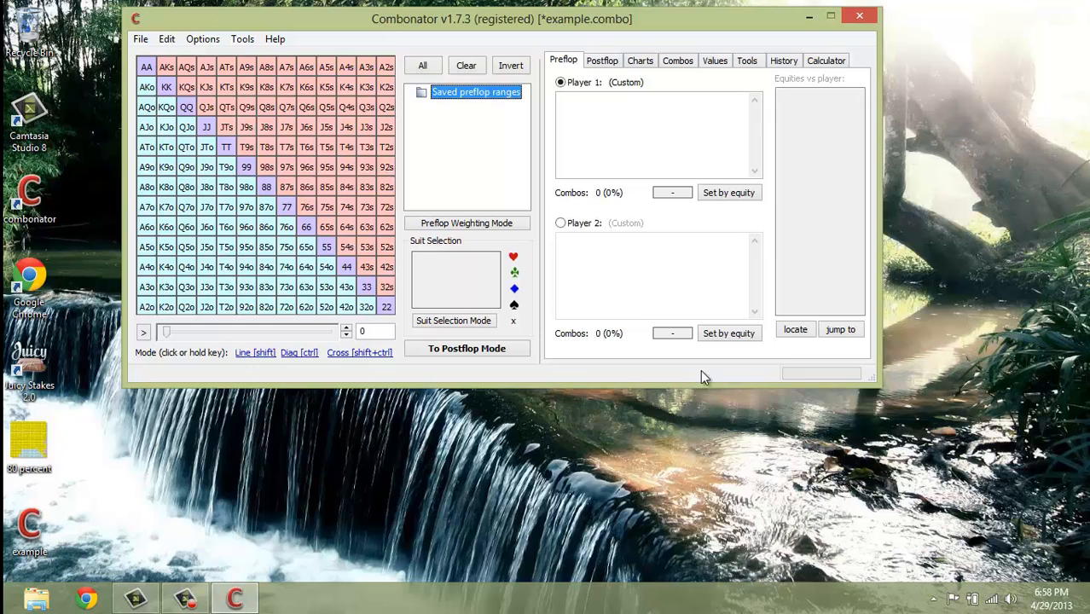
click(834, 61)
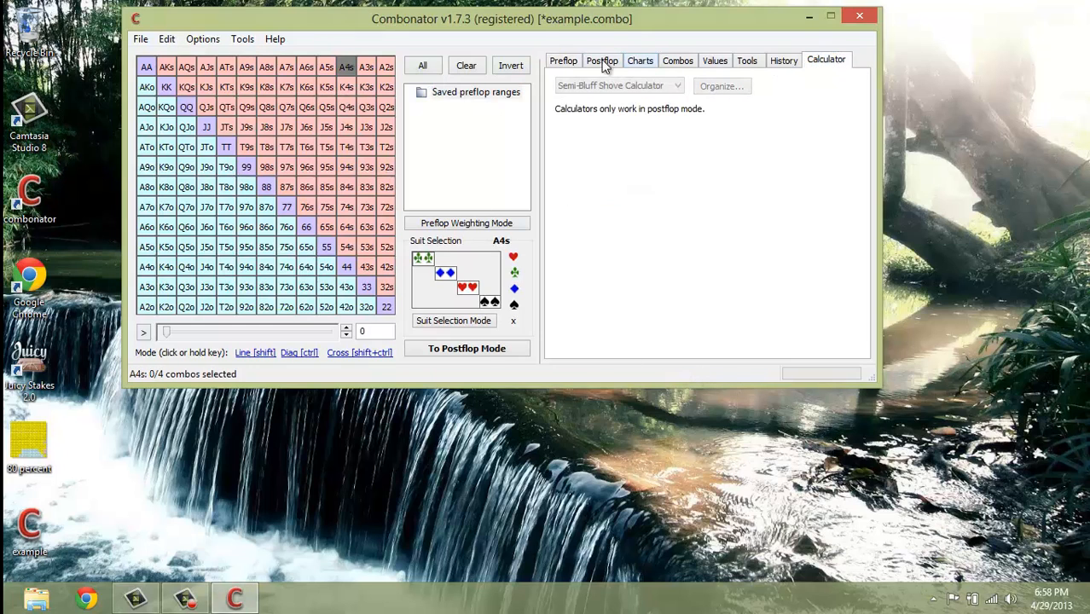
click(563, 60)
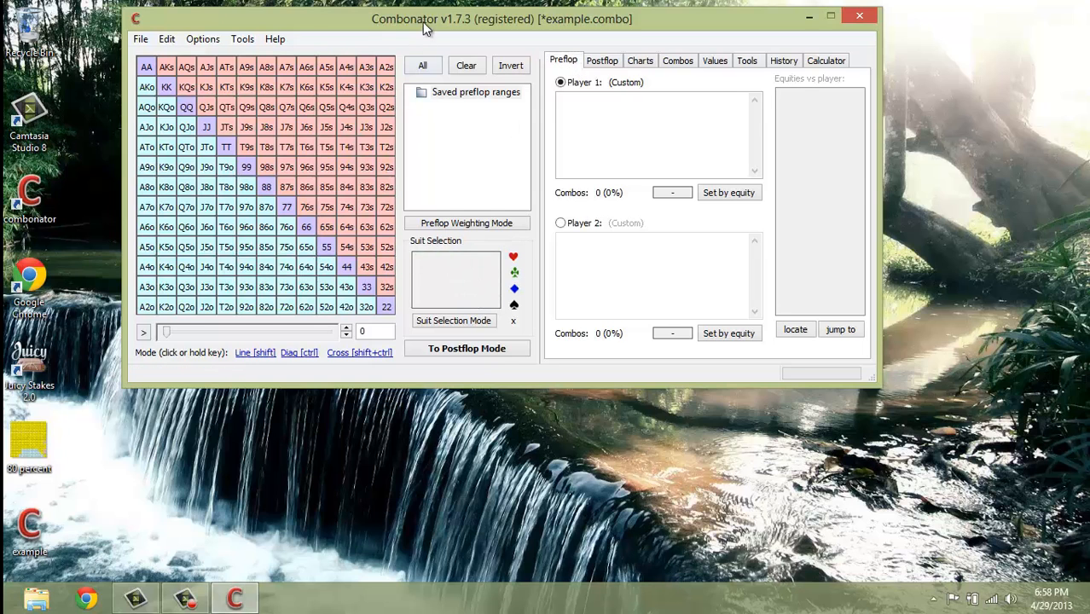
drag(422, 21, 388, 34)
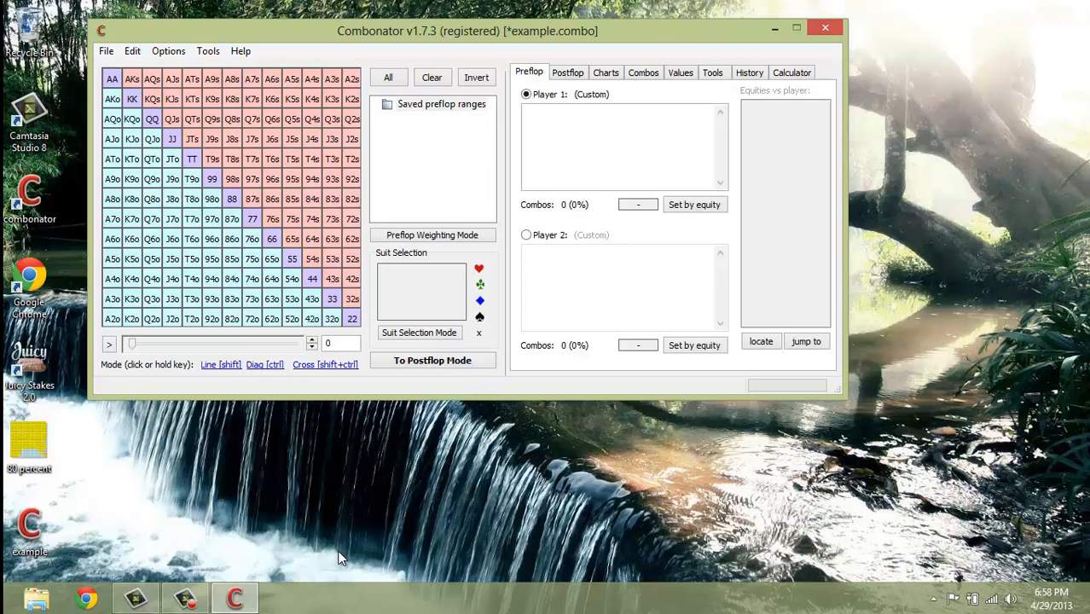
click(234, 601)
click(234, 602)
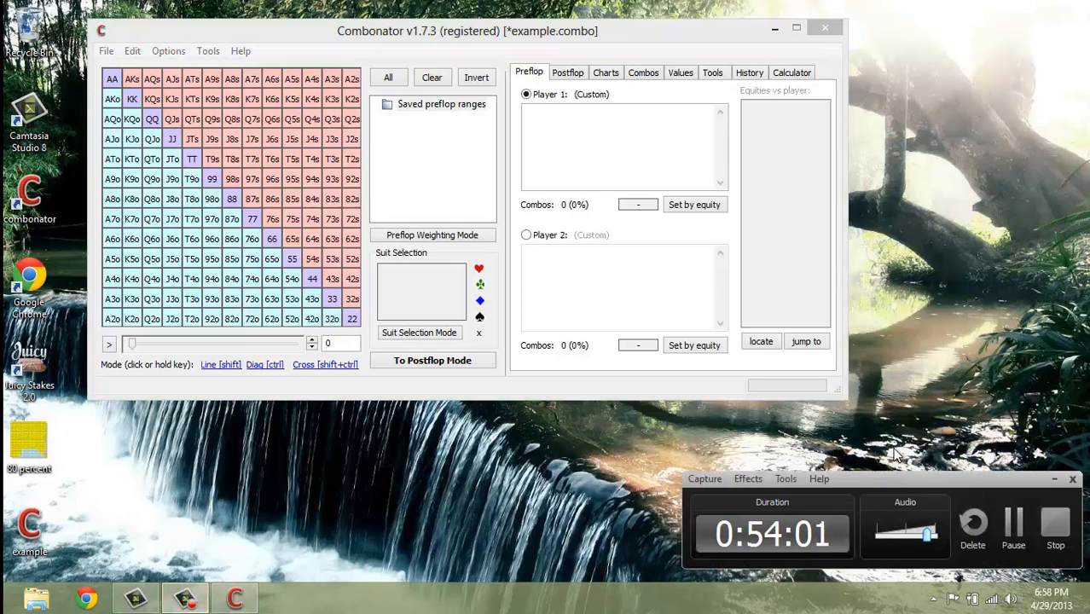
click(242, 36)
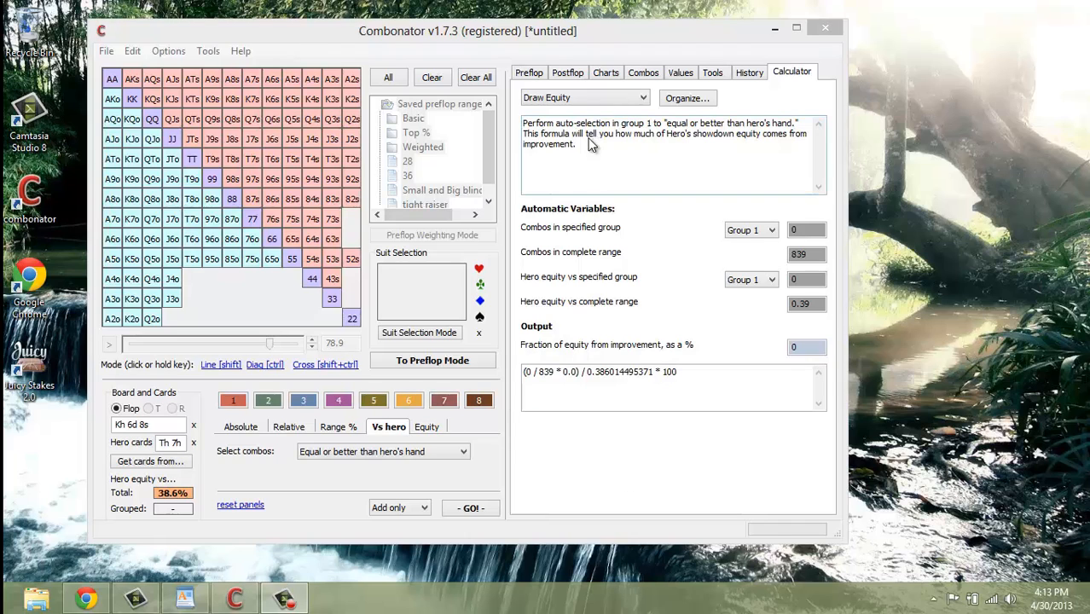
click(643, 99)
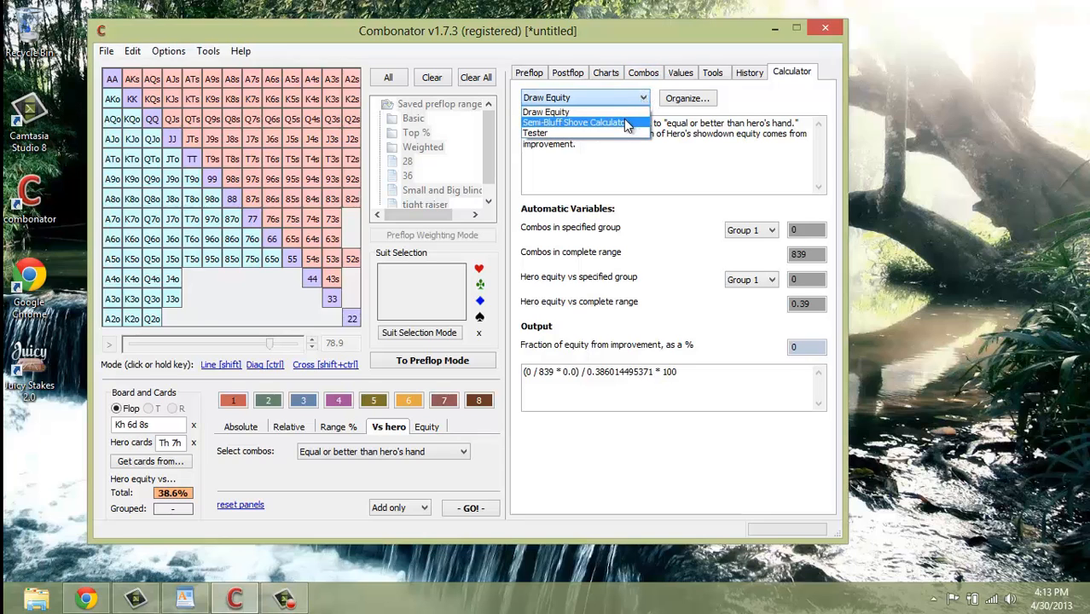
click(628, 124)
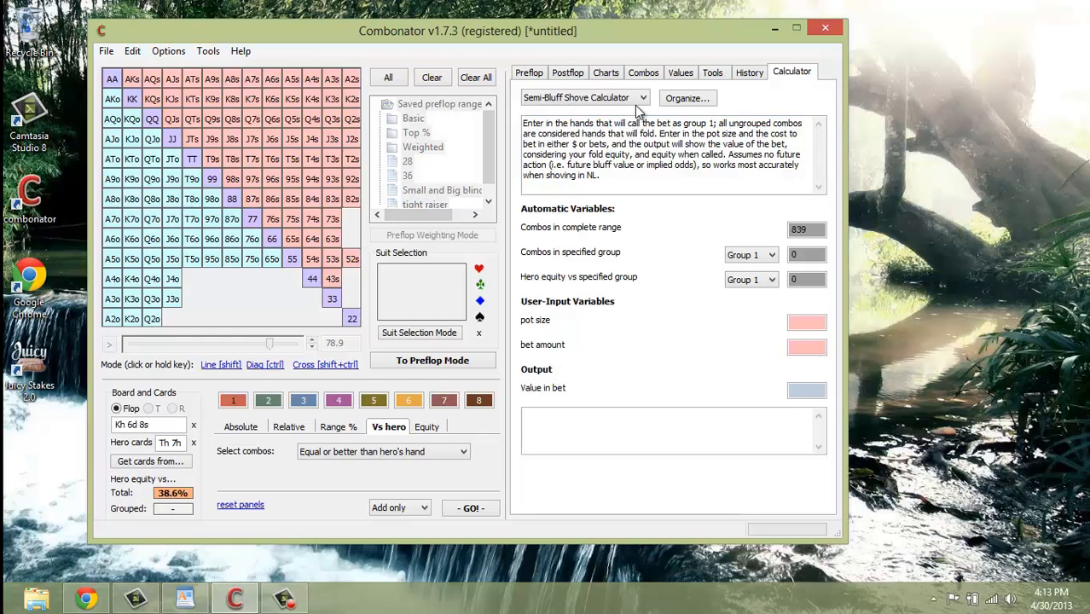
click(641, 98)
click(631, 110)
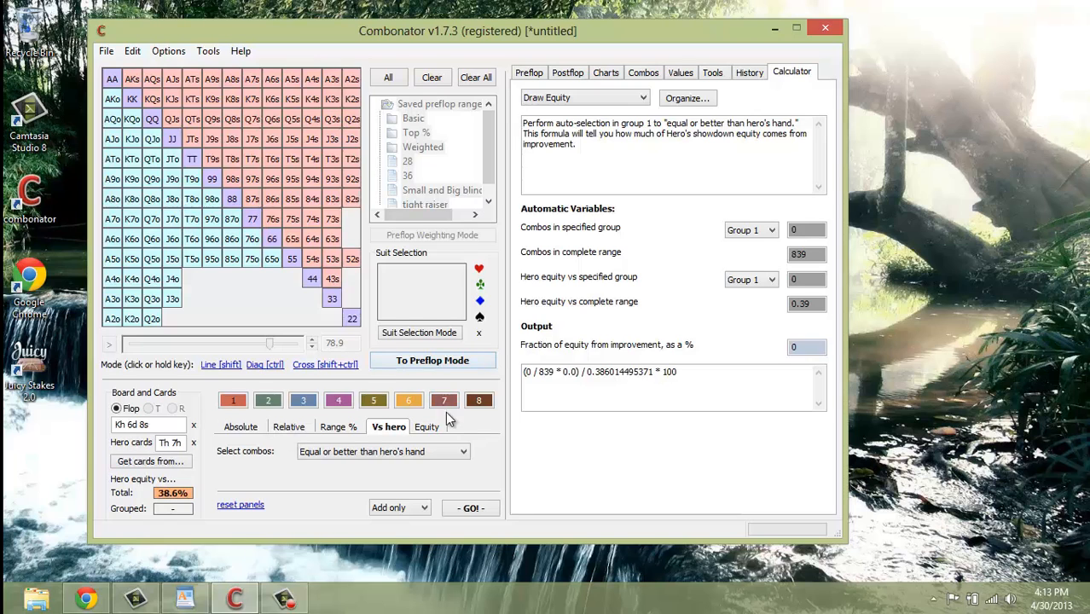
Try auto-selecting a pair of eights or better in group 1 for the Draw Equity formula, and clear the group again.
click(236, 402)
click(236, 402)
click(232, 428)
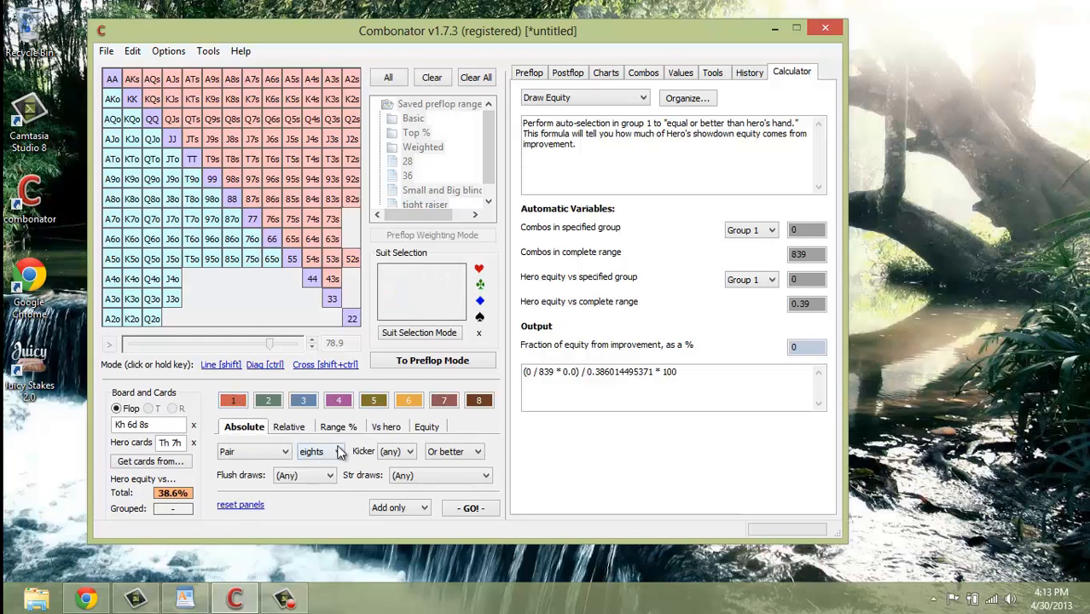
click(454, 509)
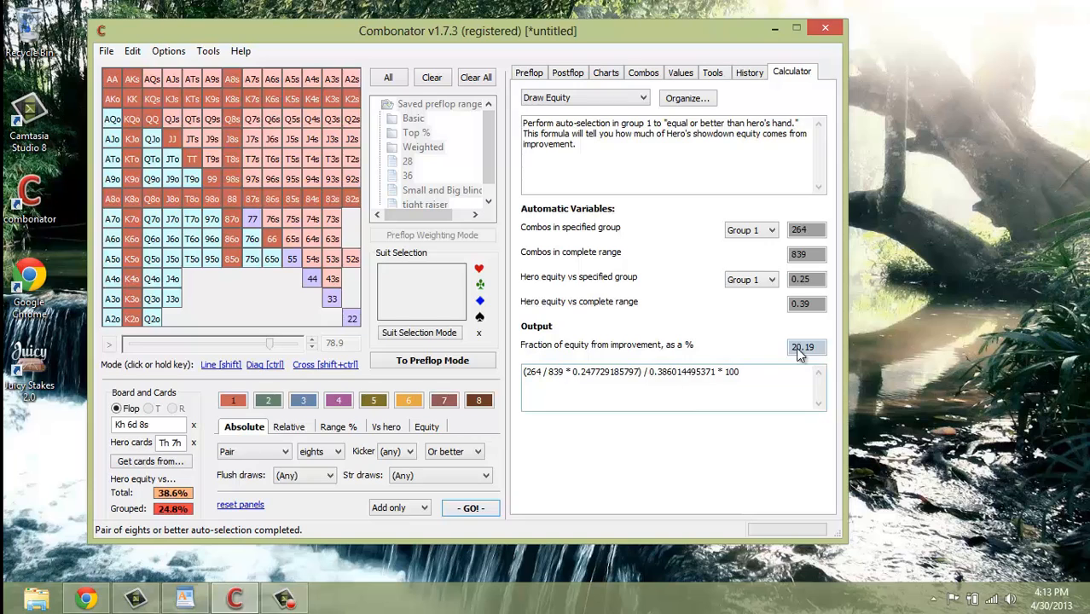
click(431, 80)
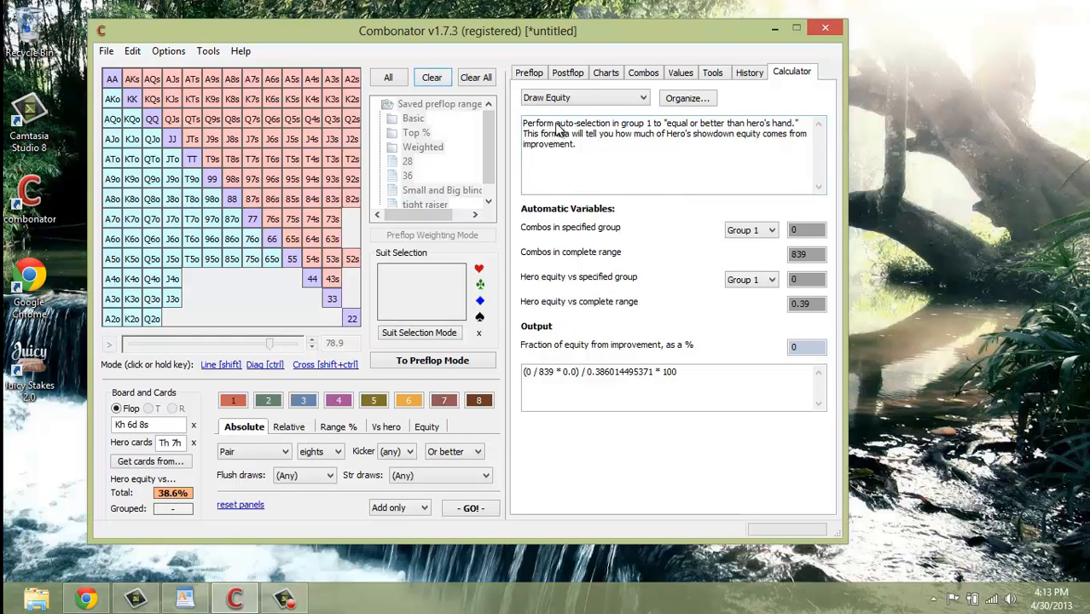
Auto-select the combos equal to or better than hero's hand in group 1 using the versus-hero criteria.
click(380, 429)
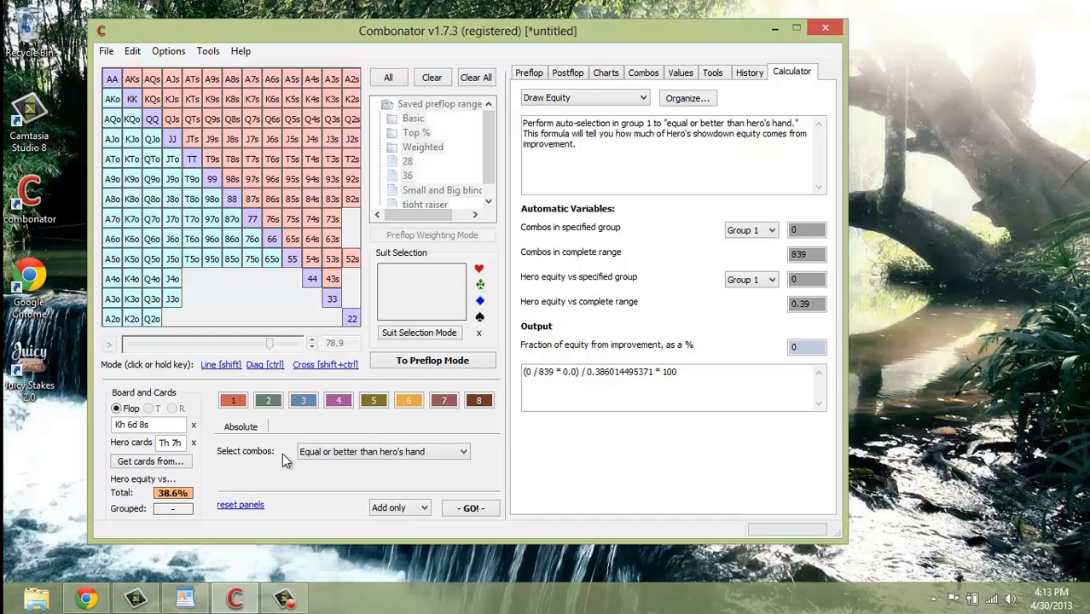
click(333, 456)
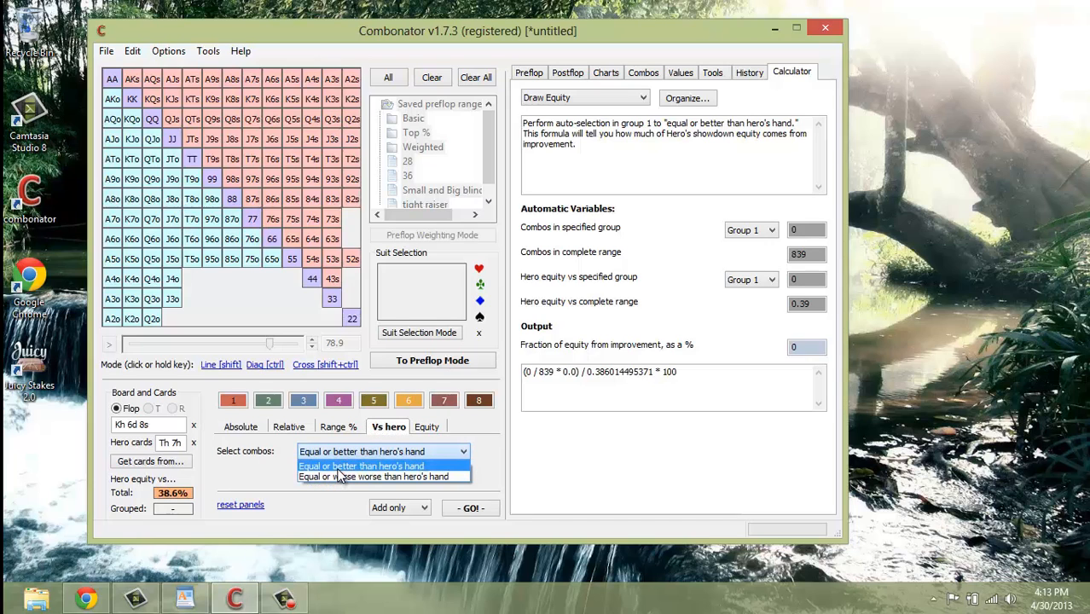
click(339, 468)
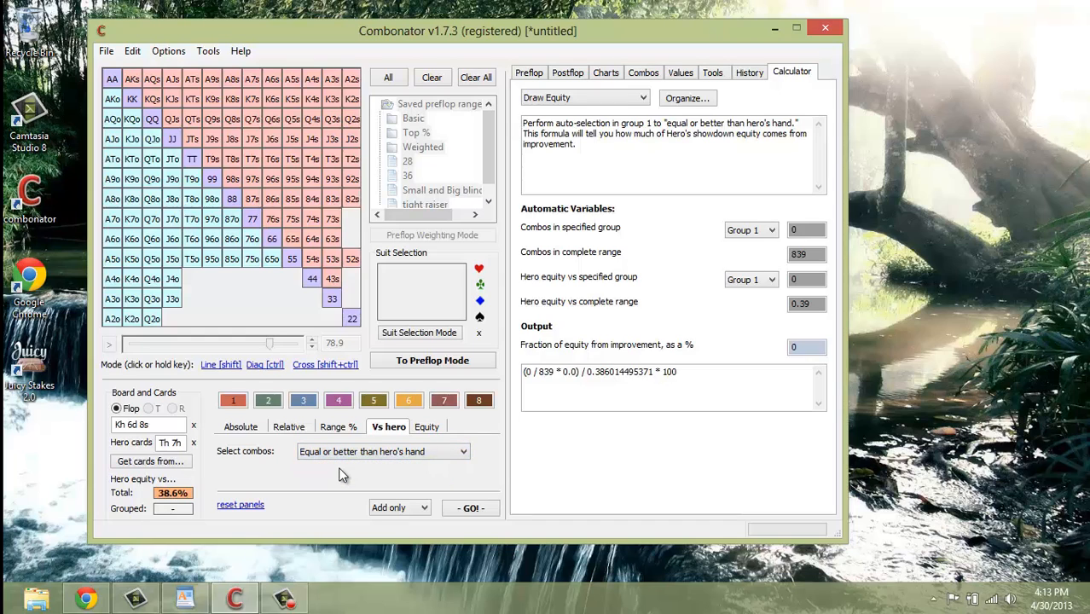
click(455, 509)
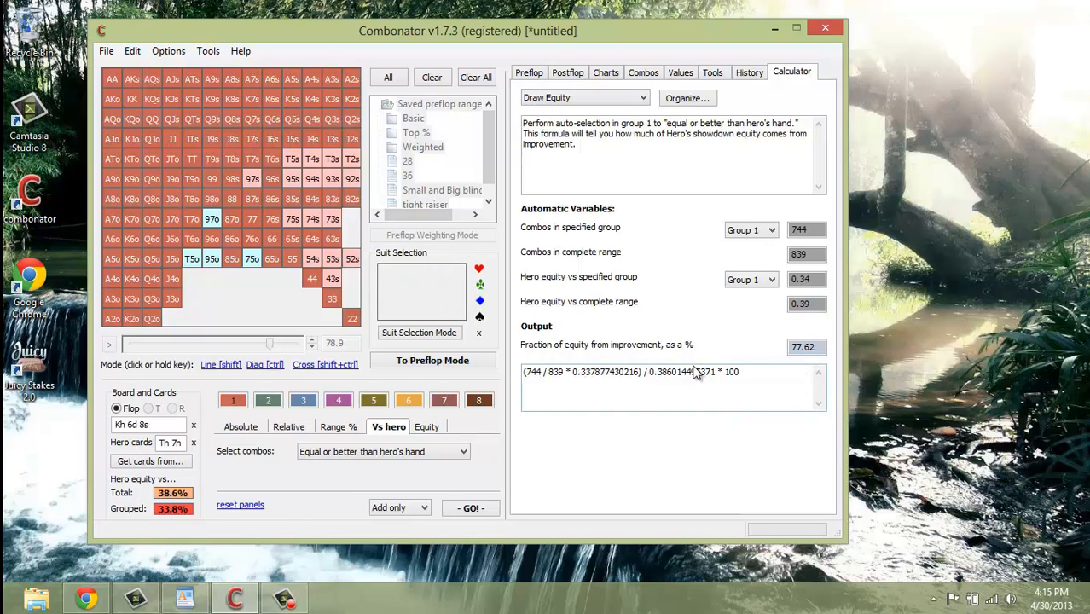
Switch the calculator formula to the Semi-Bluff Shove Calculator and clear the combos from all groups.
click(801, 348)
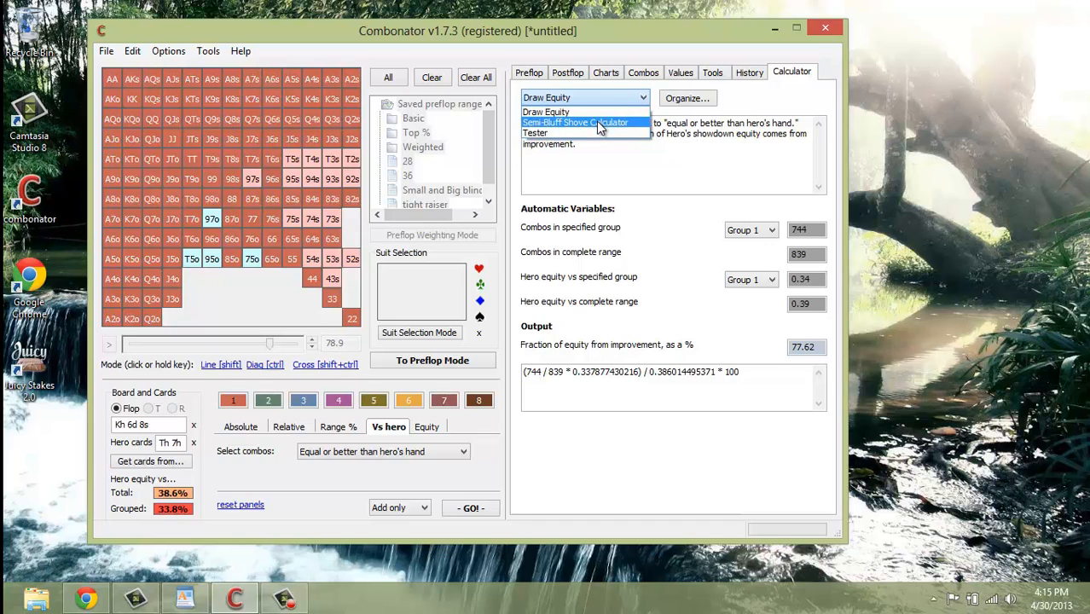
click(596, 122)
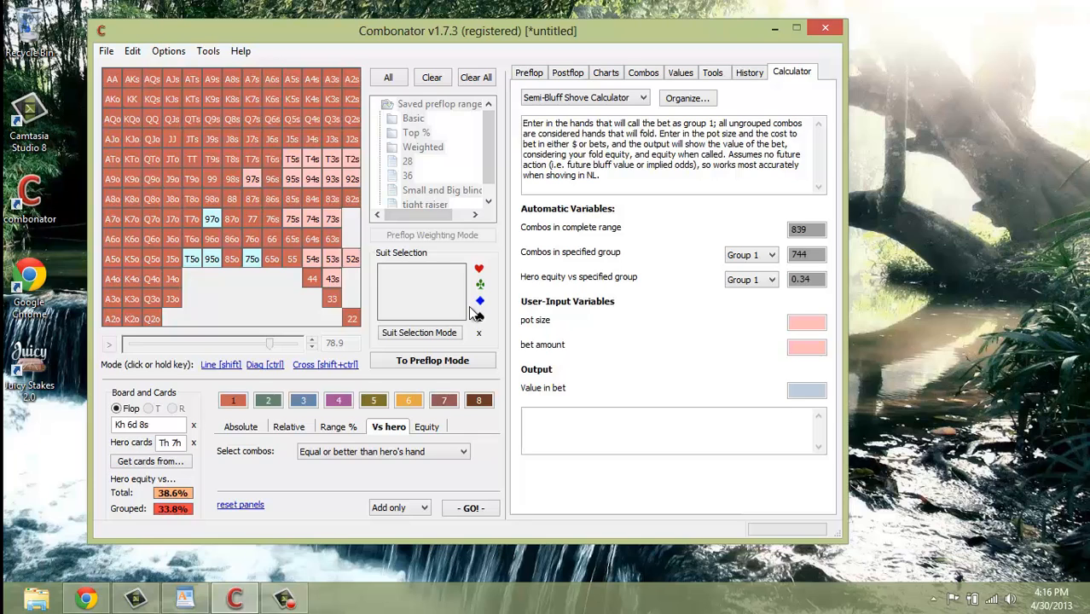
click(478, 78)
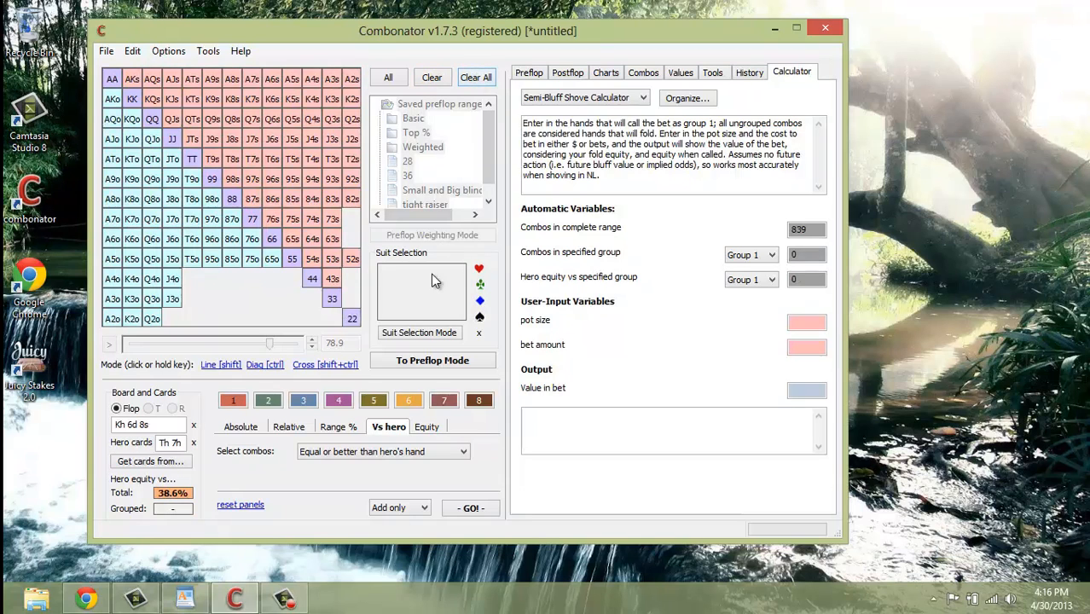
Auto-select a pair of eights with a queen kicker or better in group 1 using the absolute criteria.
click(237, 402)
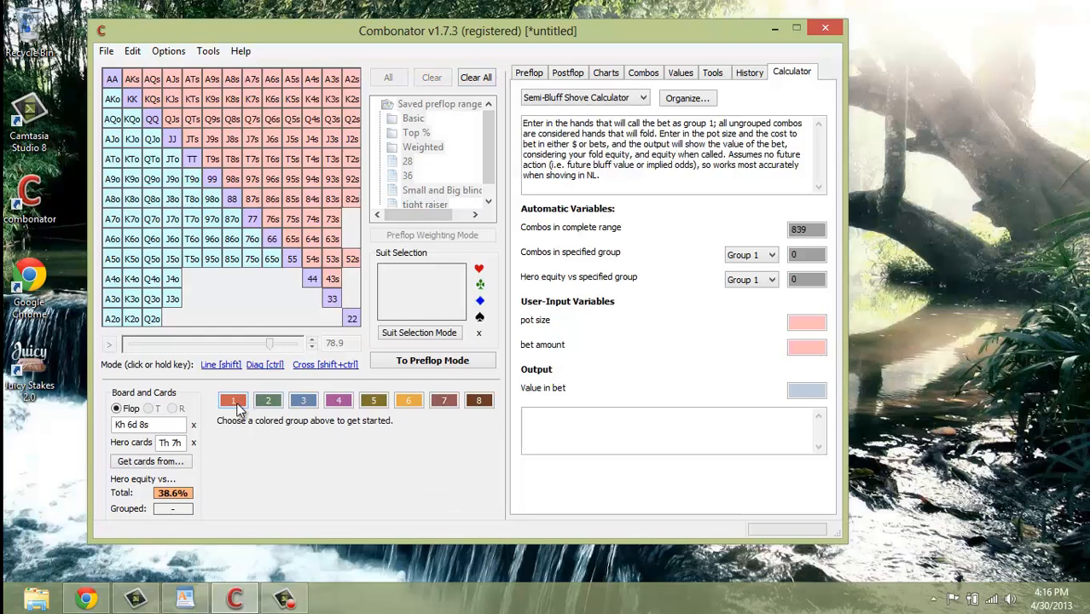
click(236, 402)
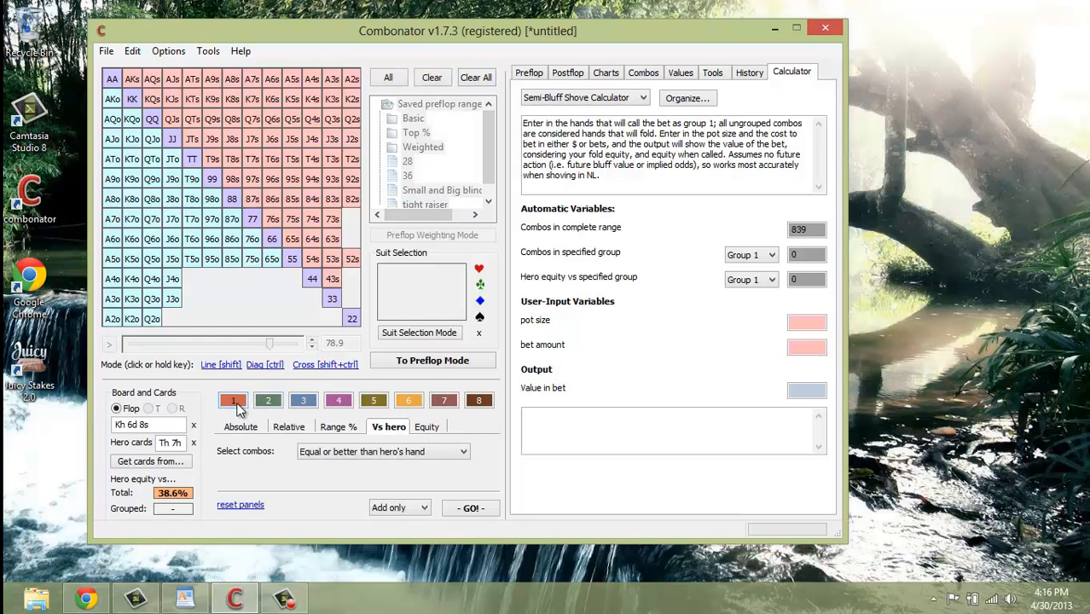
click(240, 408)
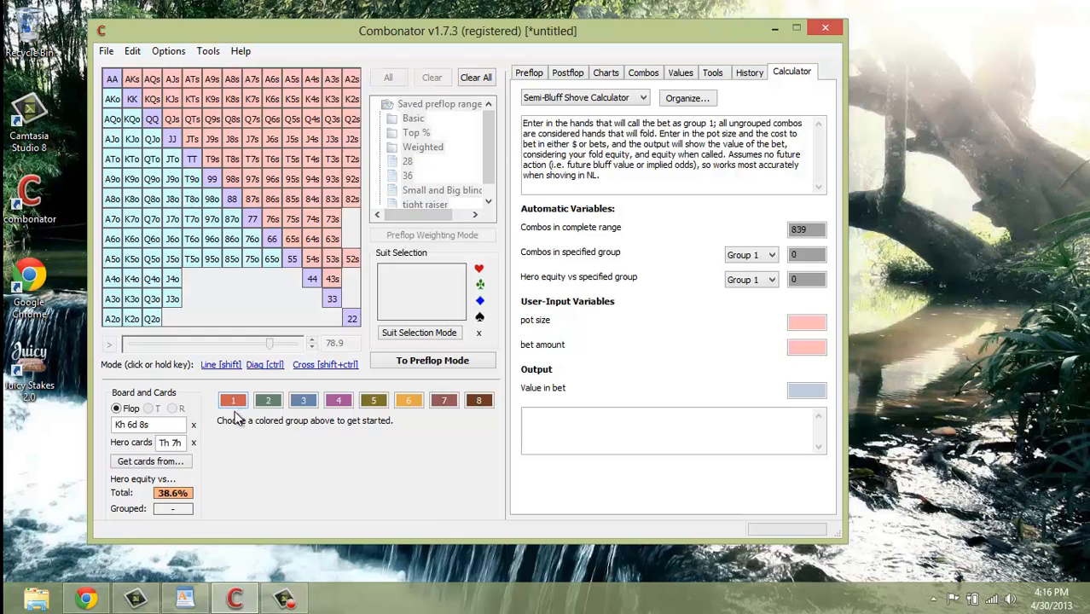
click(238, 413)
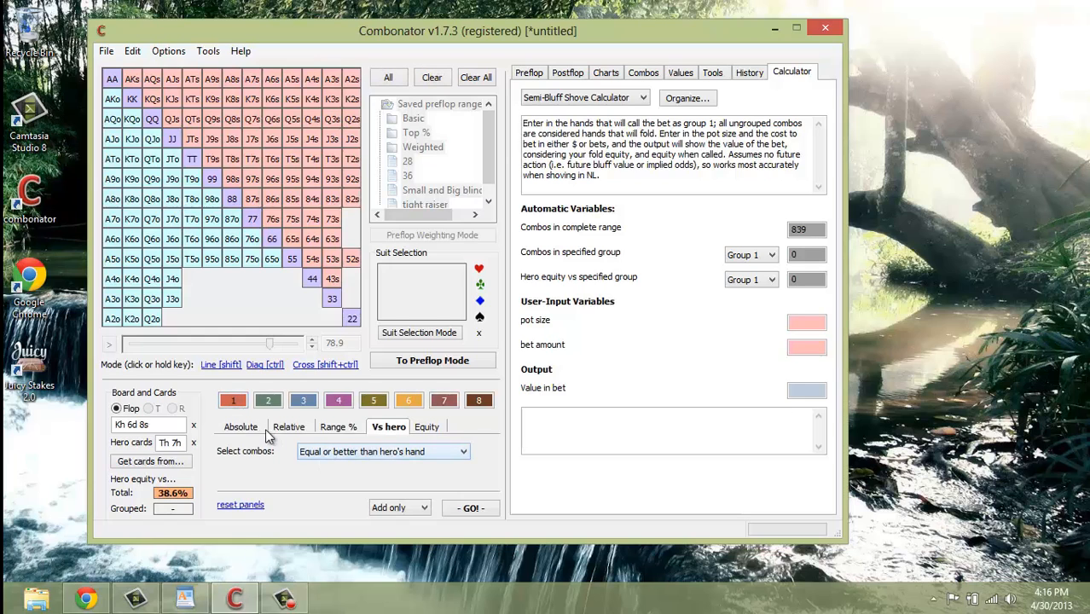
click(260, 430)
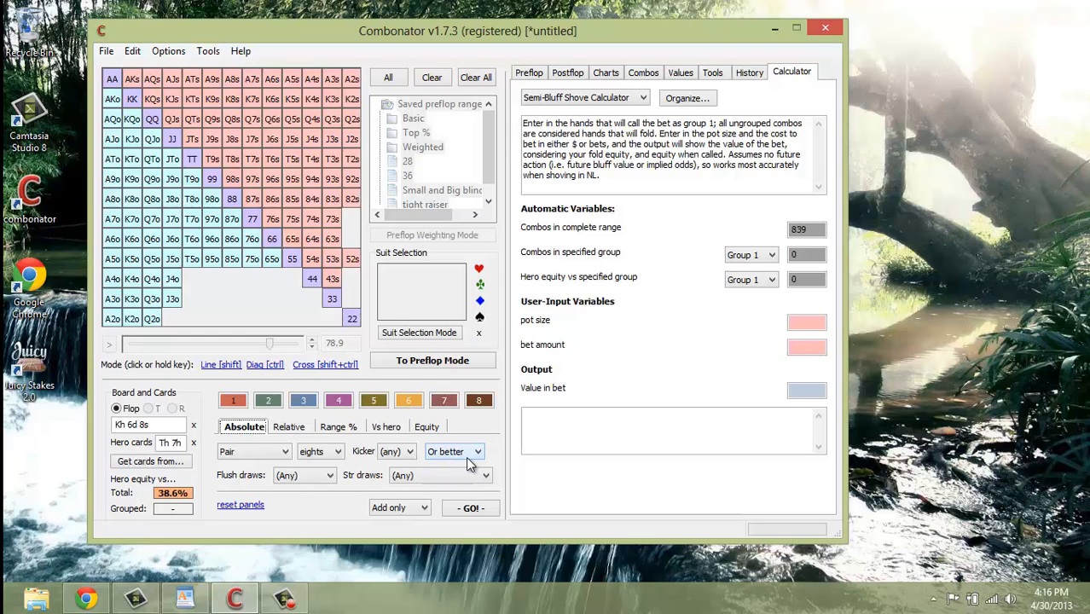
click(401, 451)
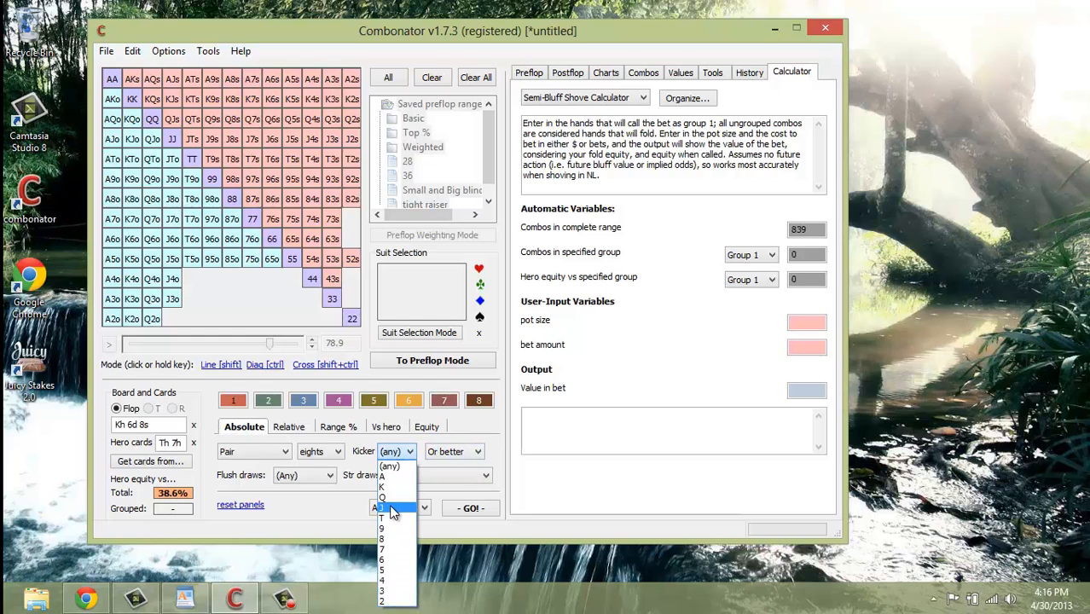
click(392, 498)
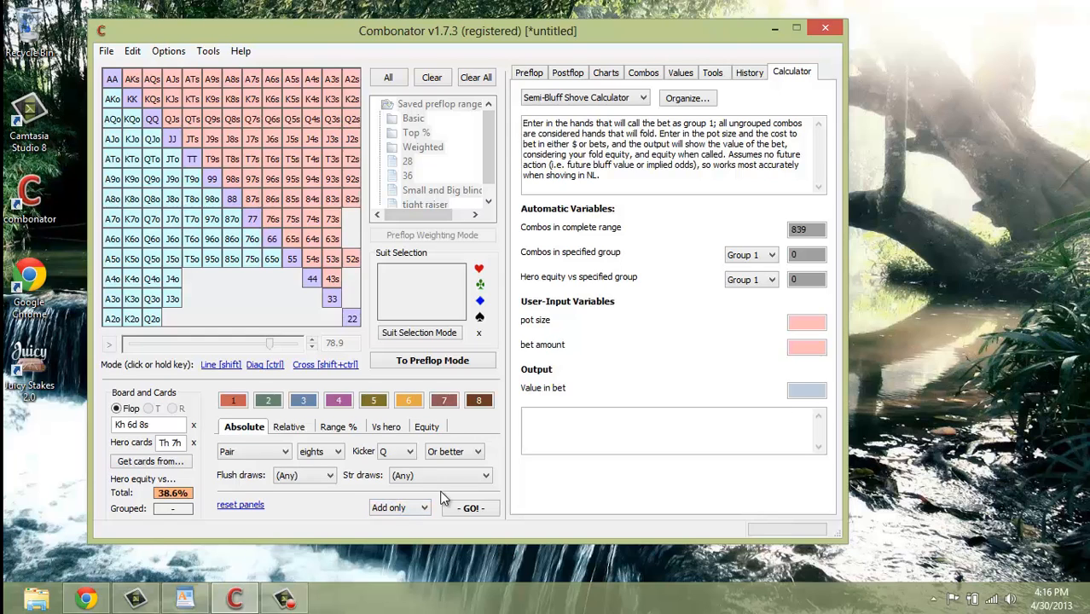
click(468, 507)
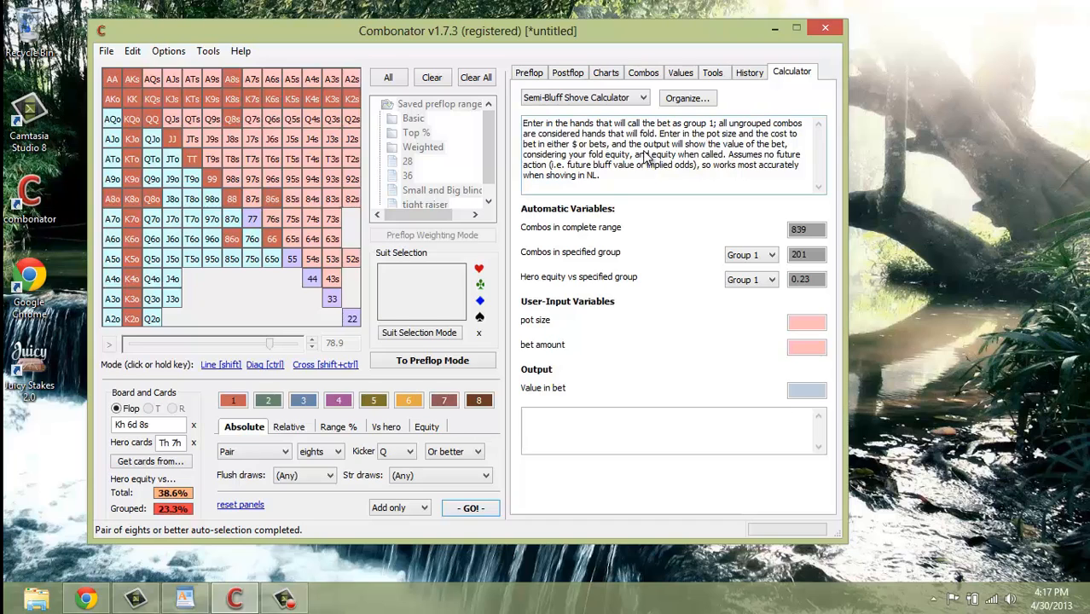
Set the pot size to 25 and the bet amount to 15 in the Semi-Bluff Shove Calculator.
click(814, 322)
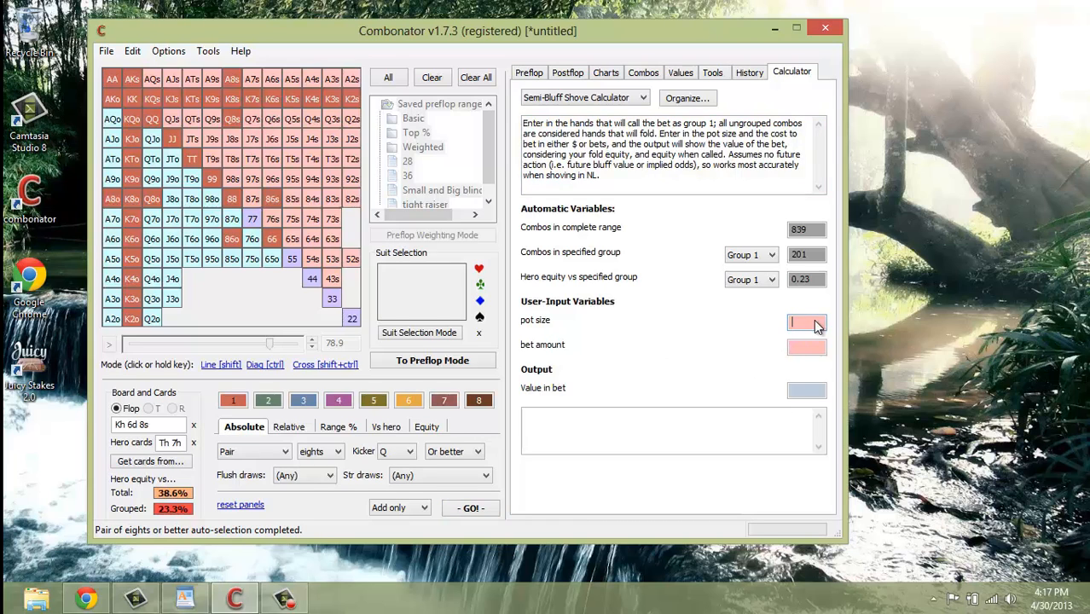
text(25)
click(799, 349)
text(15)
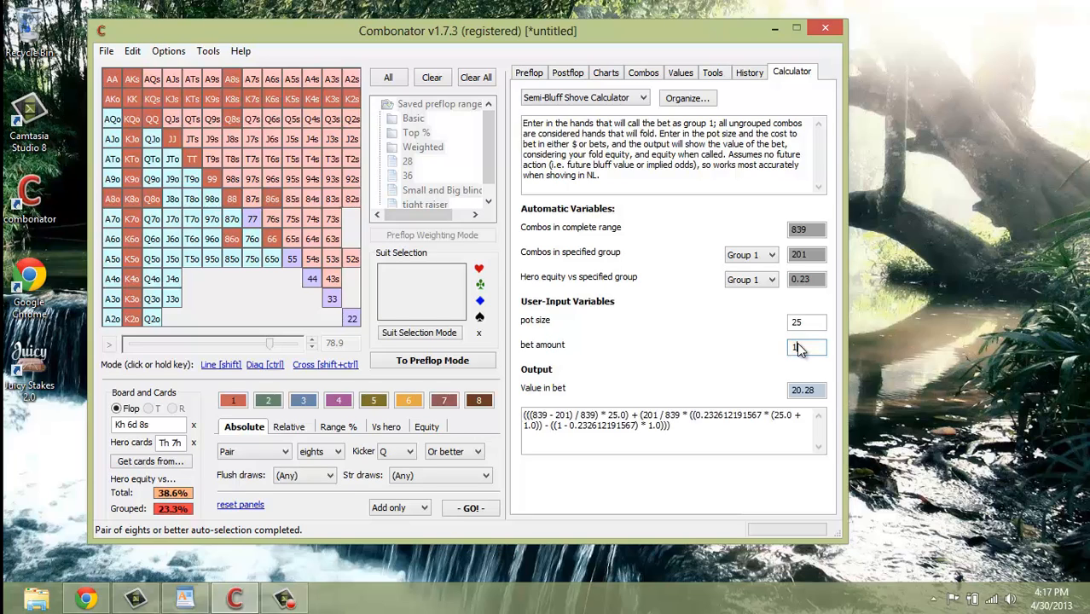